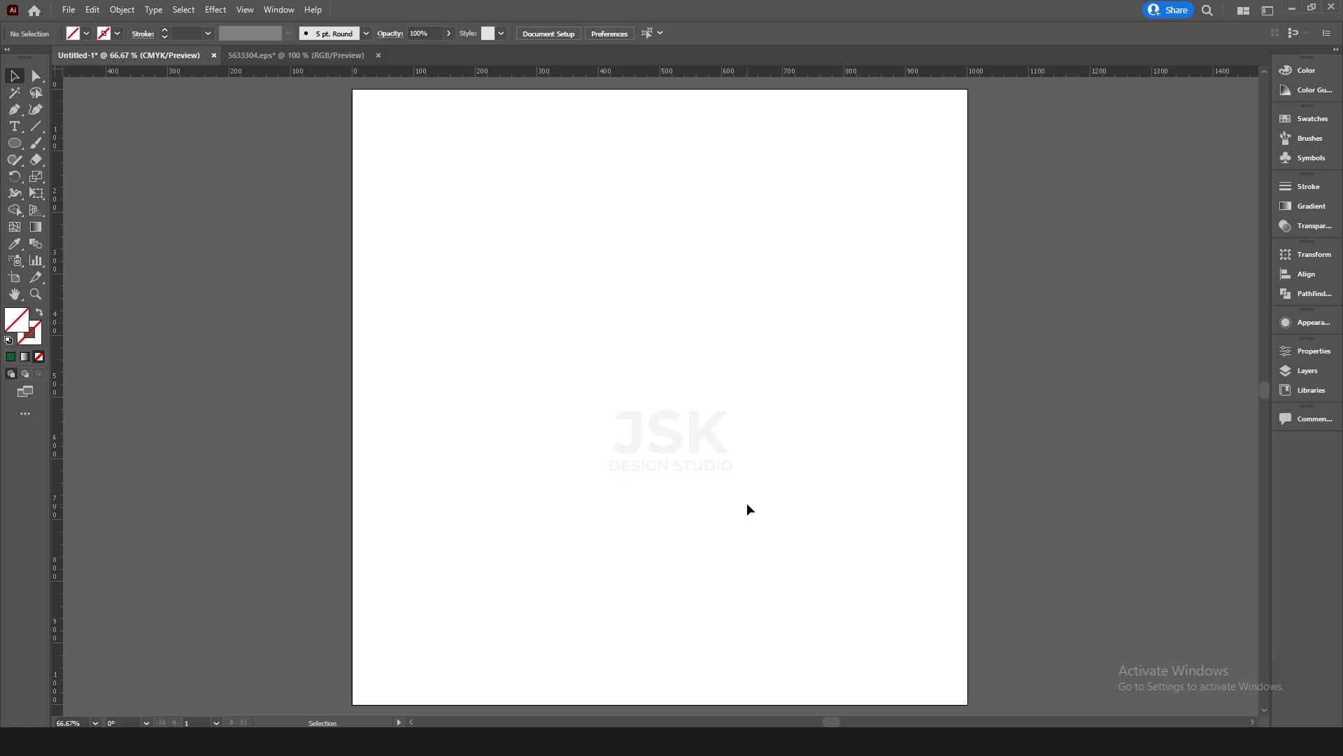
Check the width and height of the artboard.
{"action": "key", "text": "shift+o"}
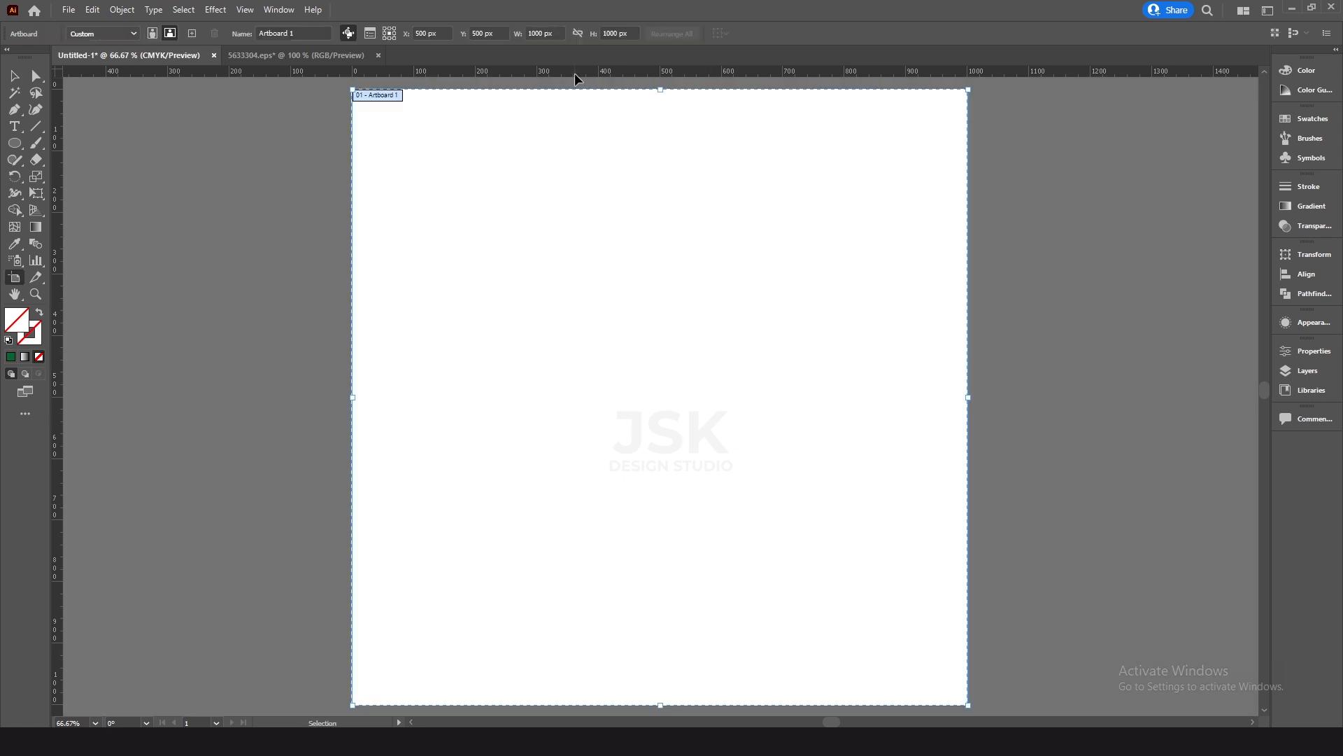
{"action": "double_click", "coordinate": [538, 33]}
{"action": "double_click", "coordinate": [612, 33]}
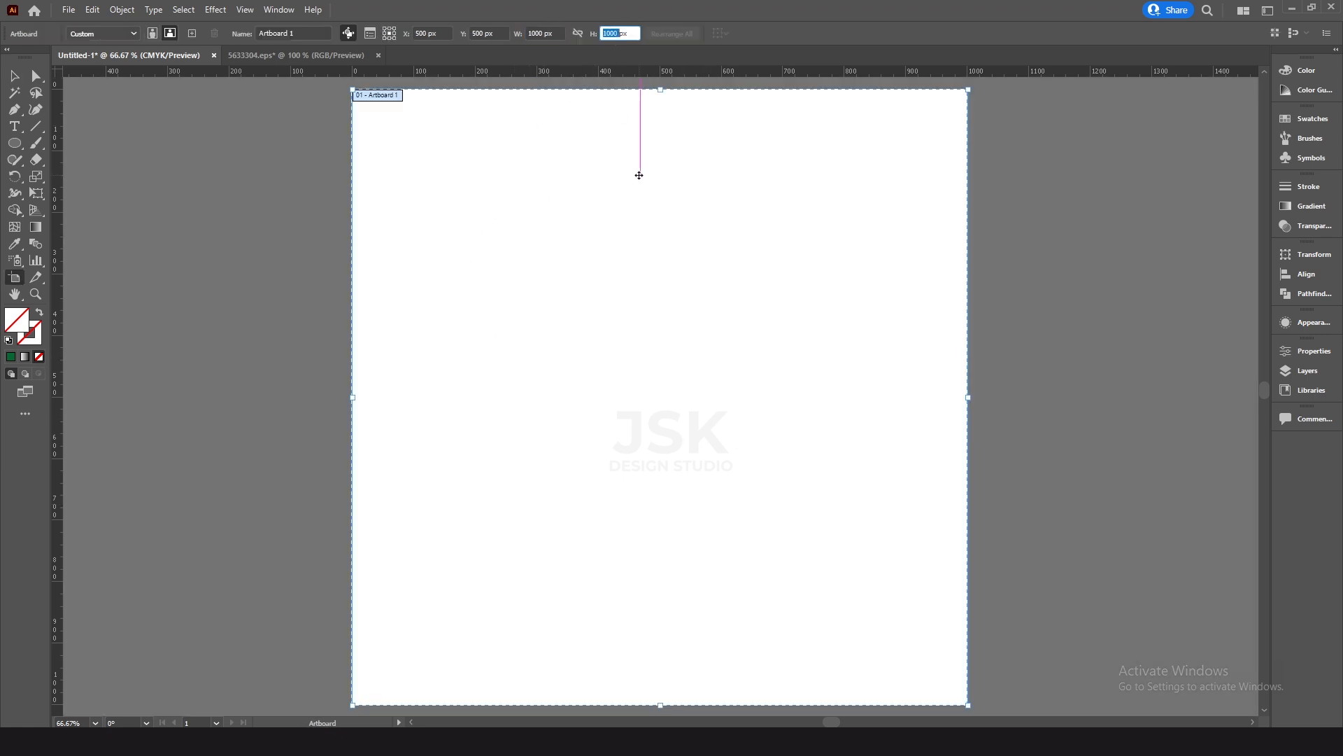
{"action": "left_click", "coordinate": [636, 217]}
{"action": "key", "text": "Escape"}
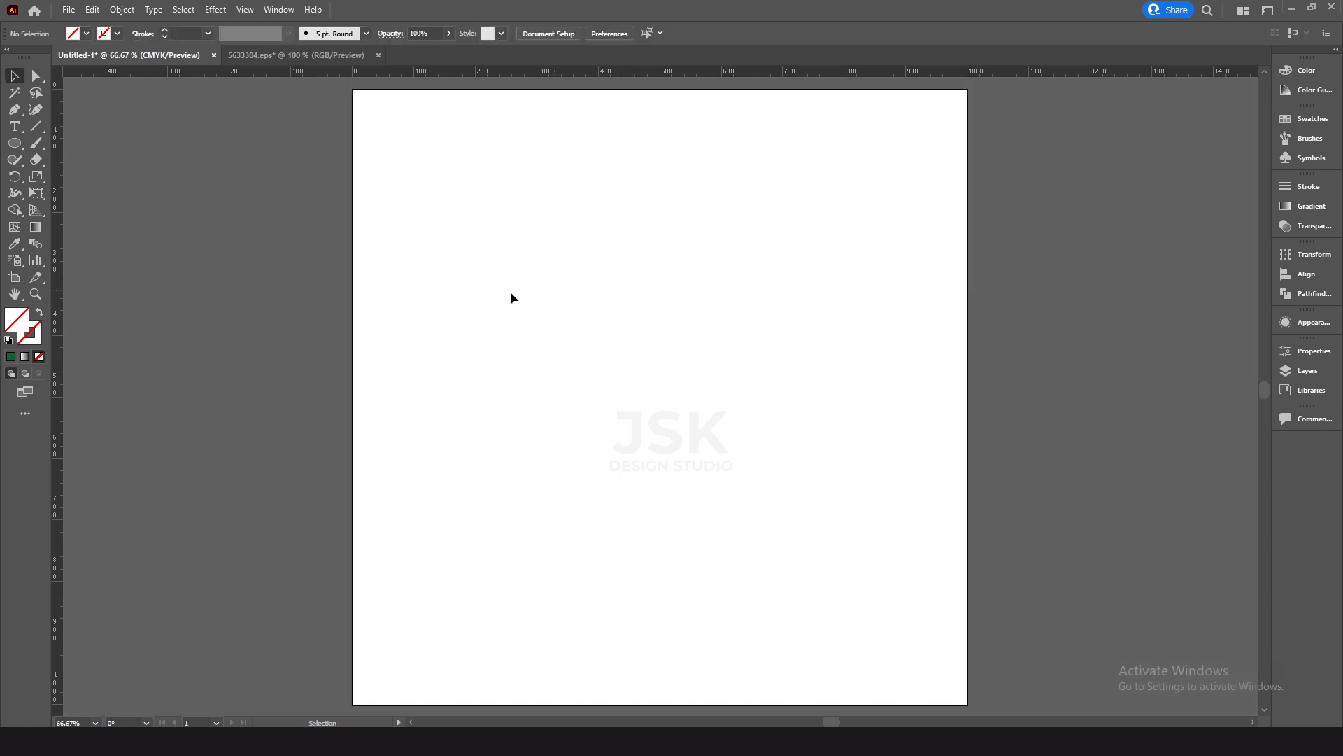
Create a rectangle 1000 px wide and 1000 px high.
{"action": "key", "text": "m"}
{"action": "left_click_drag", "start_coordinate": [19, 144], "coordinate": [59, 140]}
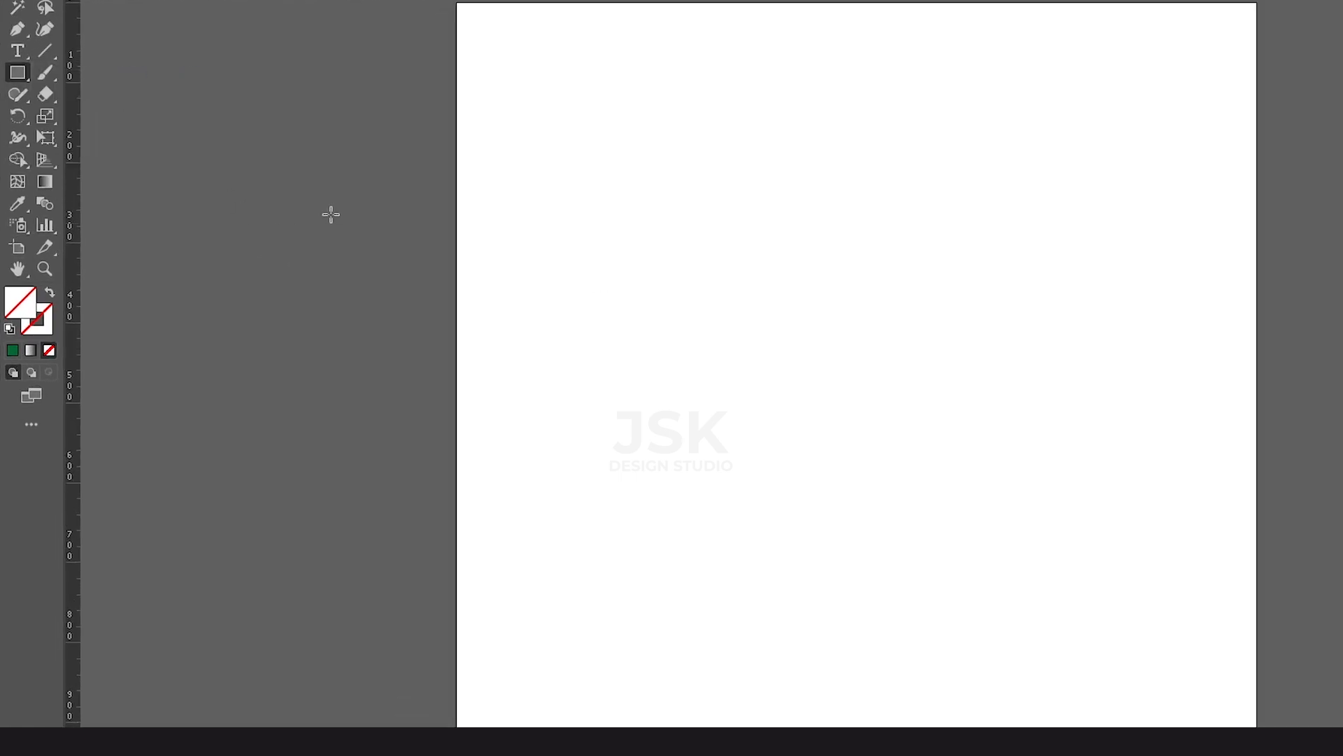
{"action": "left_click", "coordinate": [779, 292]}
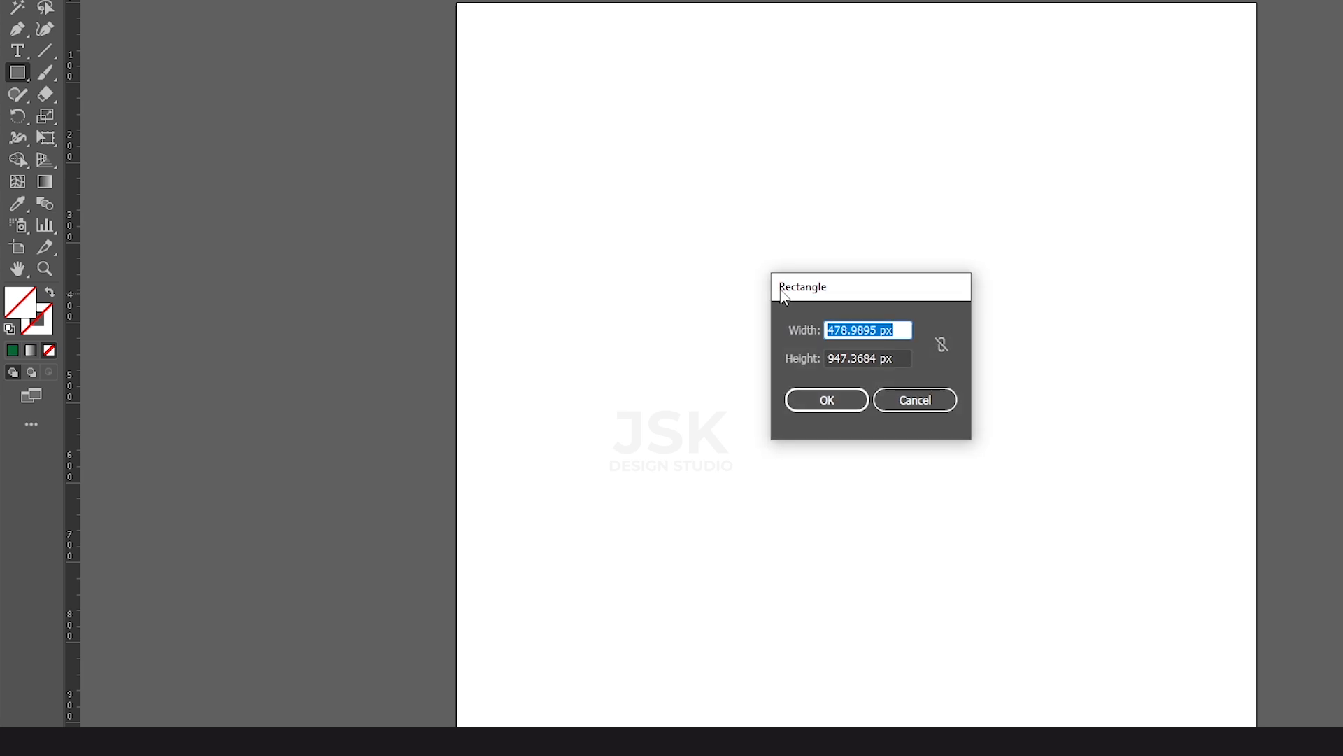
{"action": "type", "text": "1000"}
{"action": "key", "text": "Tab"}
{"action": "type", "text": "1000"}
{"action": "key", "text": "Return"}
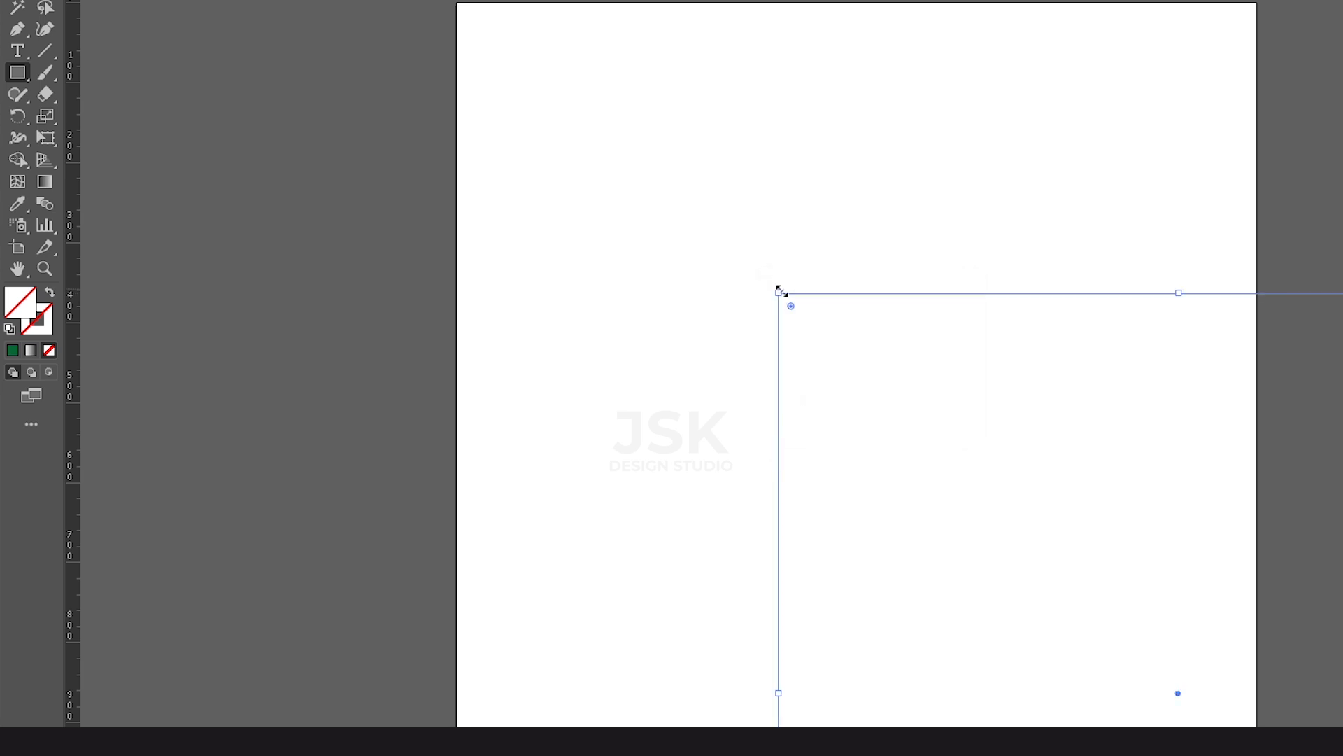
Fill the square with the dark green sampled from the colour swatches above the artboard.
{"action": "scroll", "coordinate": [638, 317], "scroll_direction": "up", "scroll_amount": 2}
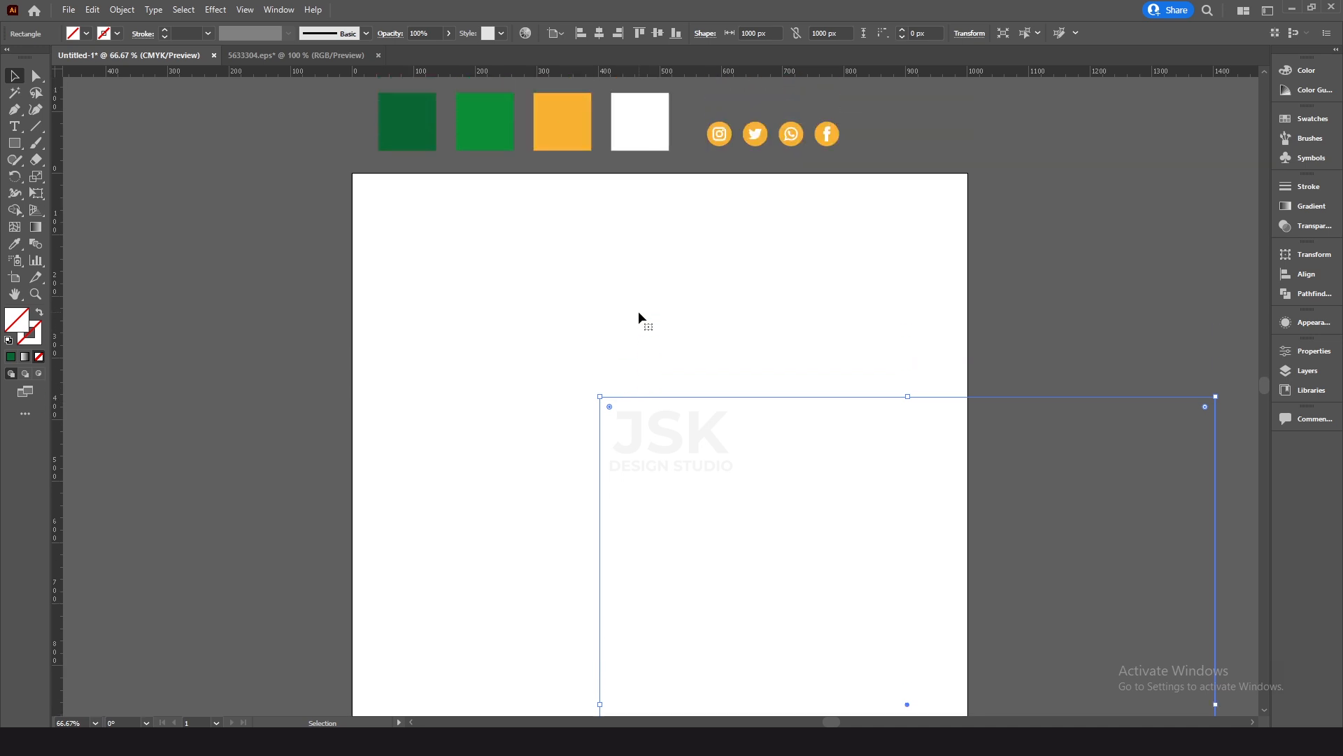
{"action": "scroll", "coordinate": [638, 313], "scroll_direction": "up", "scroll_amount": 1}
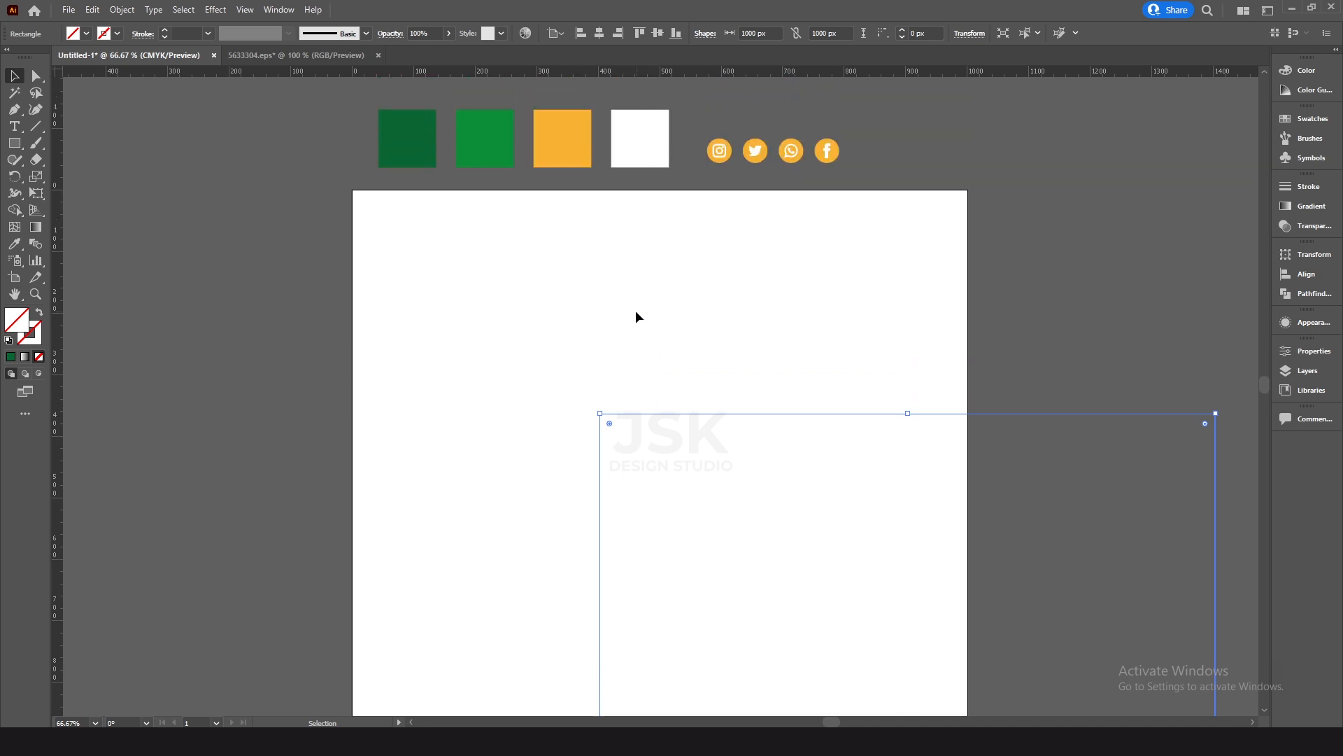
{"action": "left_click", "coordinate": [14, 243]}
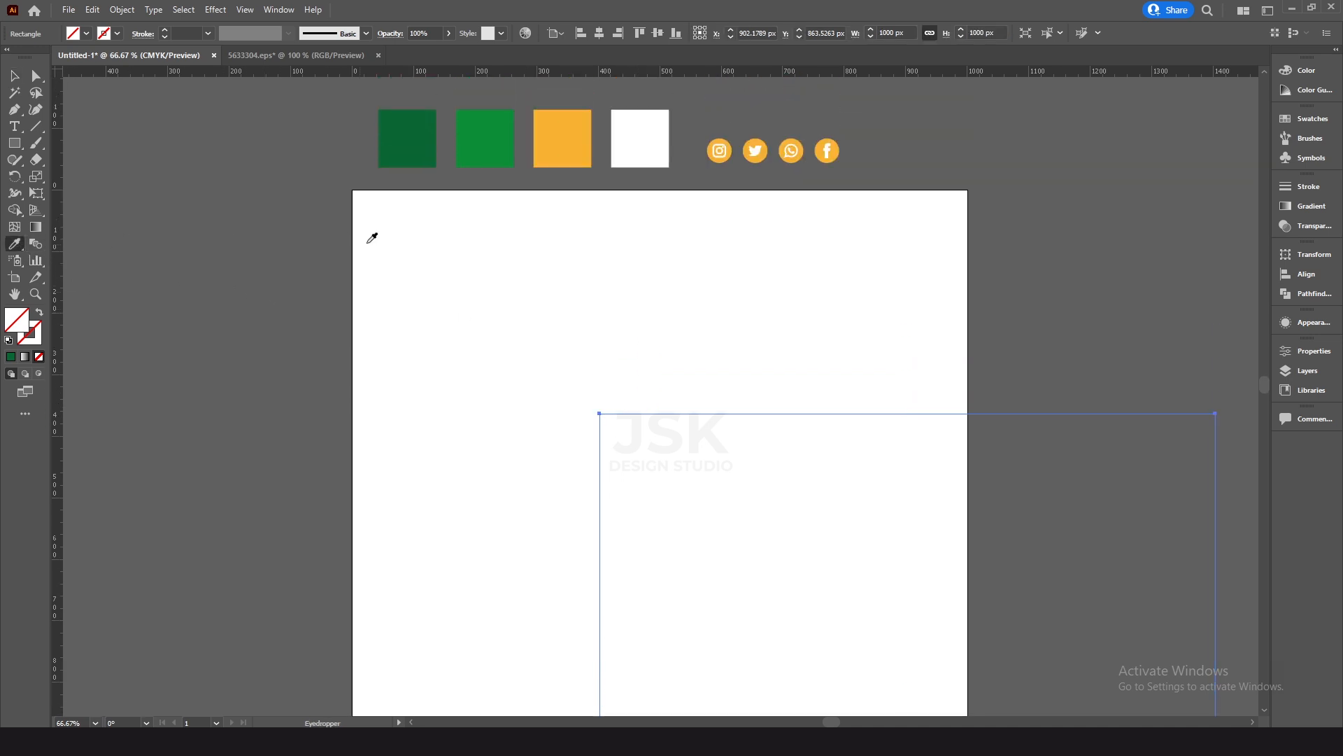
{"action": "left_click", "coordinate": [424, 124]}
{"action": "key", "text": "v"}
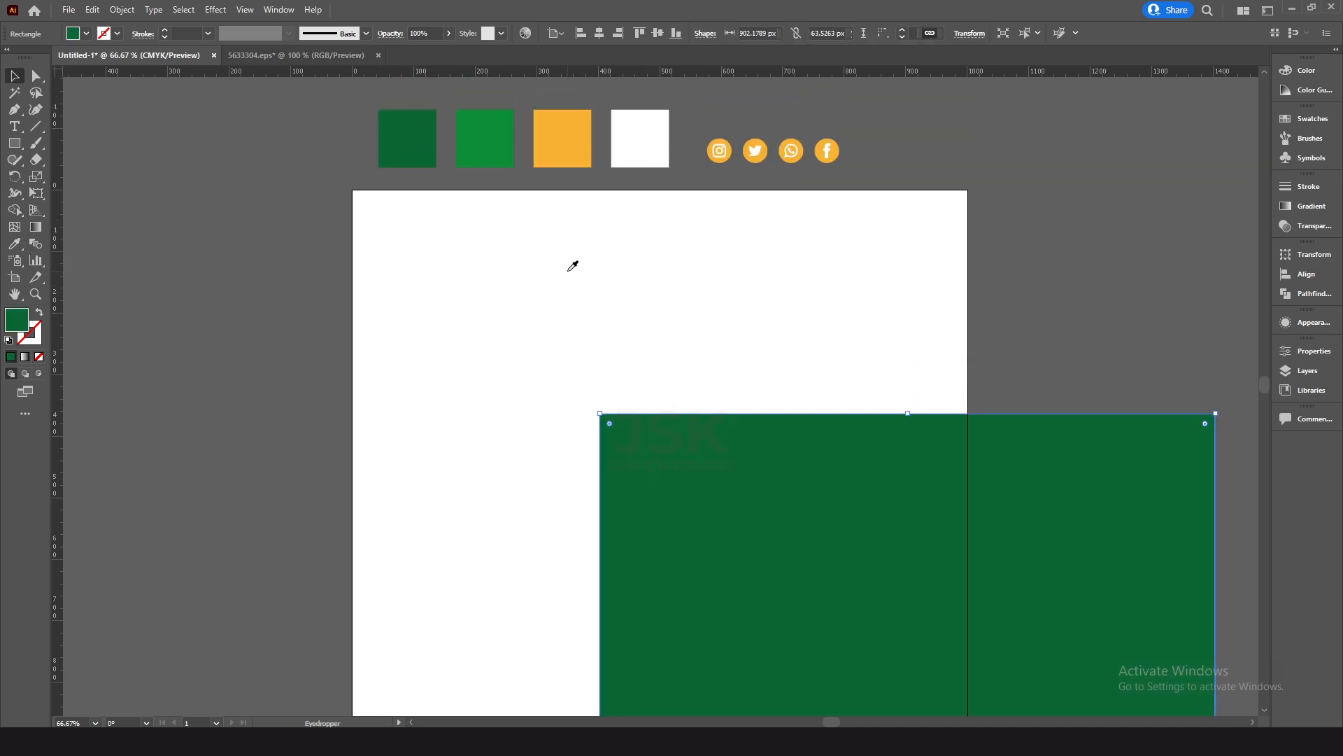
Centre the dark green square horizontally and vertically on the artboard.
{"action": "left_click_drag", "start_coordinate": [727, 503], "coordinate": [594, 343]}
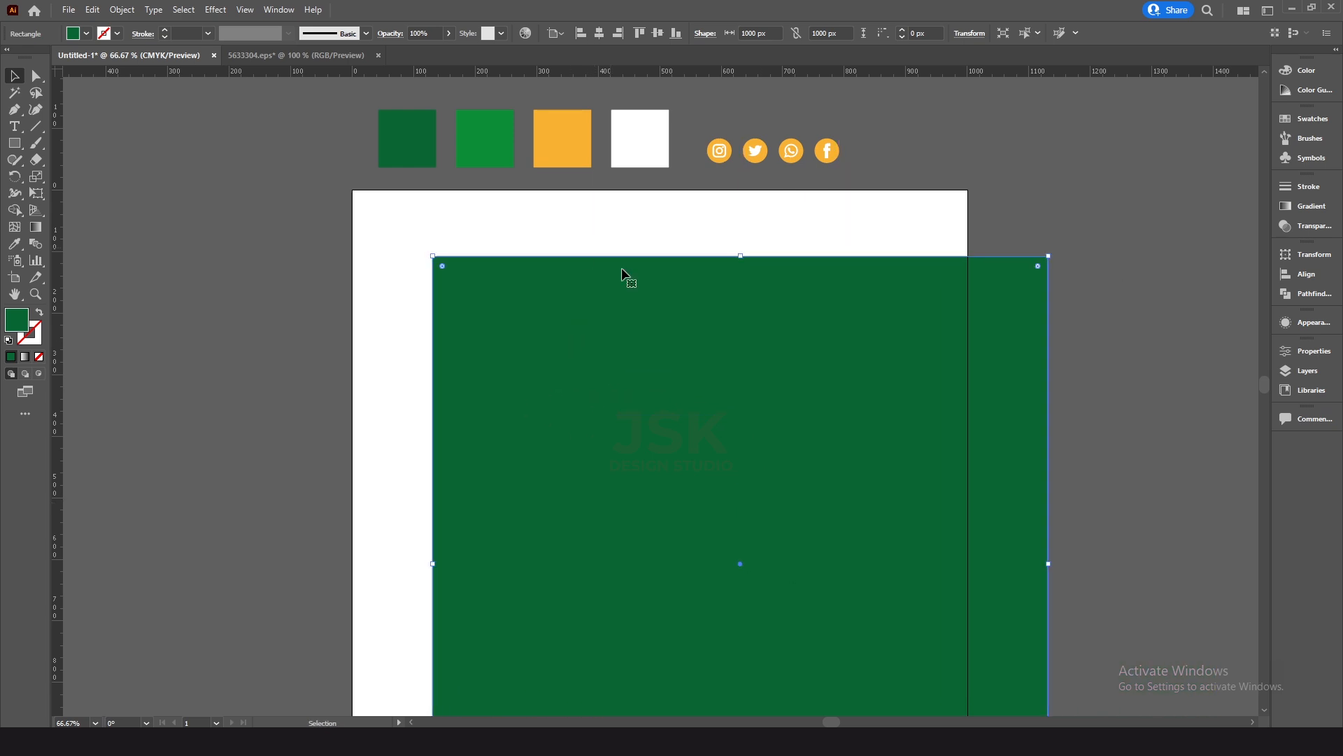
{"action": "left_click", "coordinate": [599, 33]}
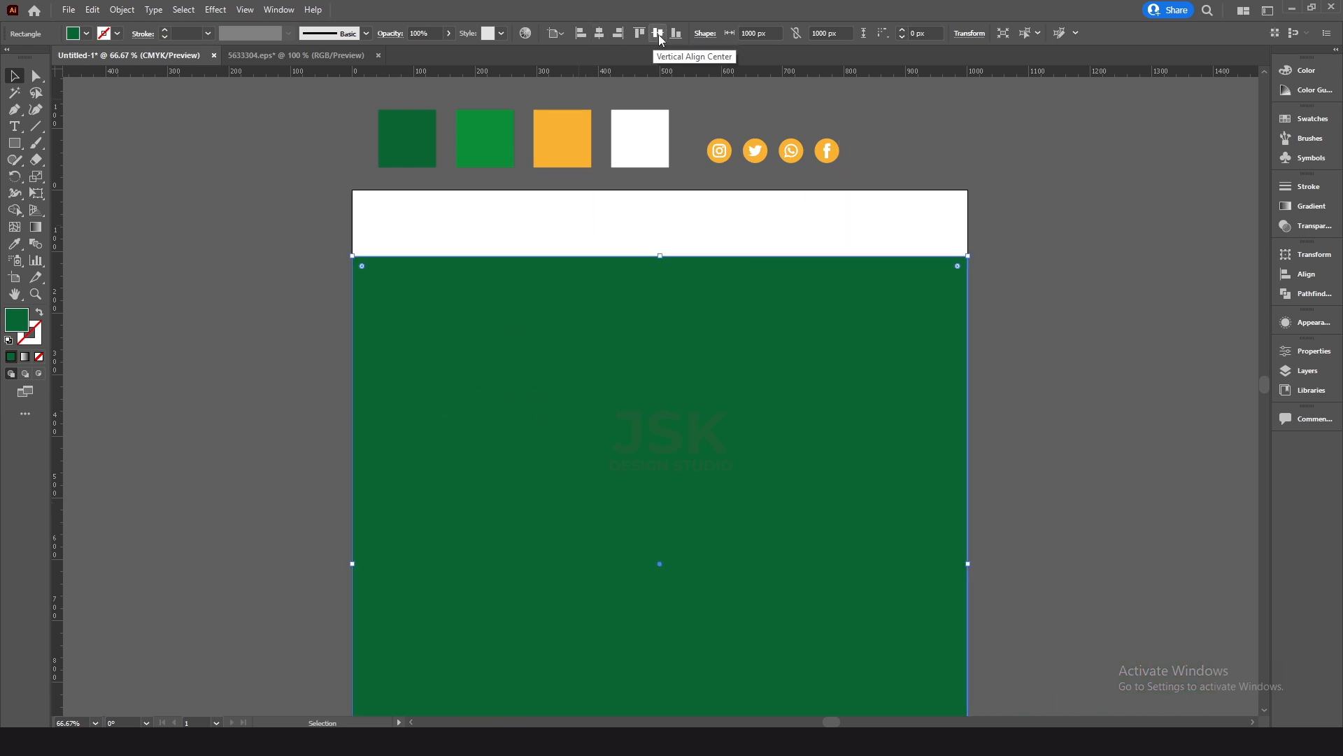
{"action": "left_click", "coordinate": [658, 33]}
{"action": "scroll", "coordinate": [460, 408], "scroll_direction": "down", "scroll_amount": 1}
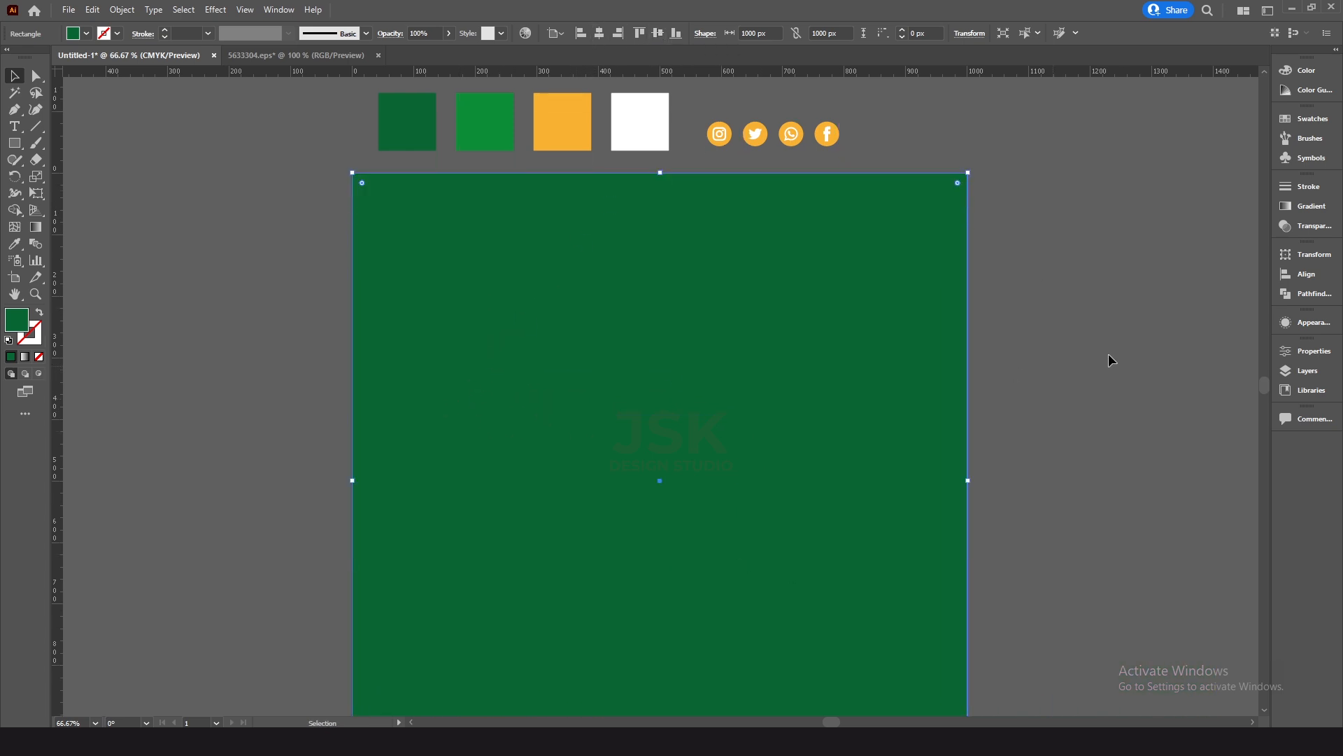
Replace the square's solid fill with a white-to-black radial gradient.
{"action": "left_click", "coordinate": [1310, 205]}
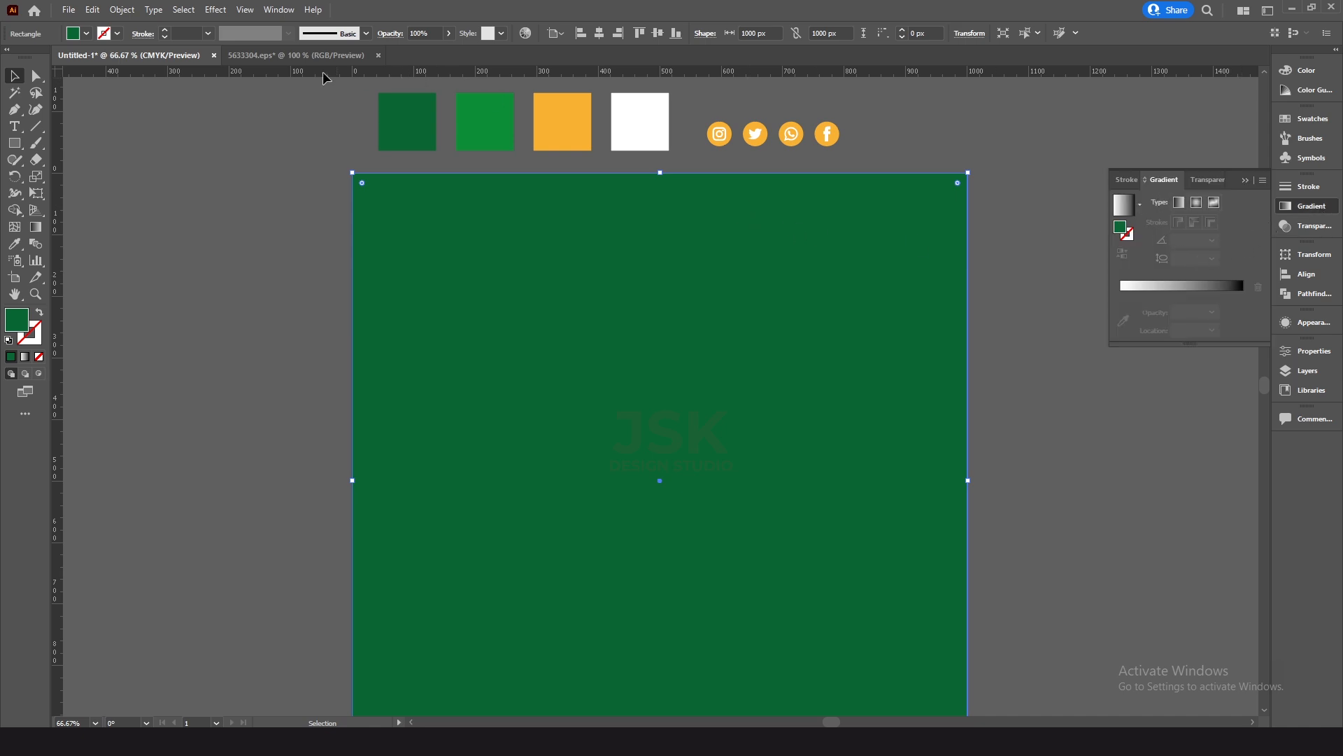
{"action": "left_click", "coordinate": [278, 10]}
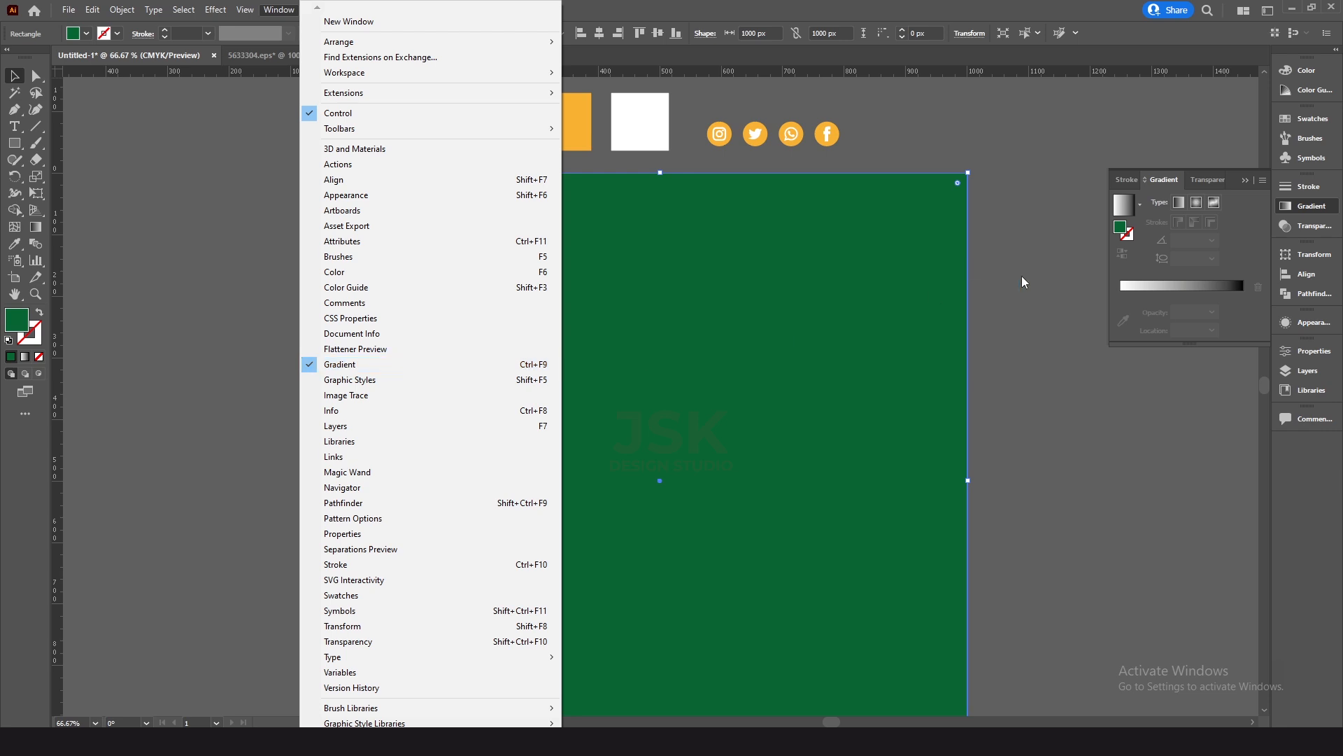
{"action": "left_click", "coordinate": [1147, 244]}
{"action": "left_click", "coordinate": [1243, 288]}
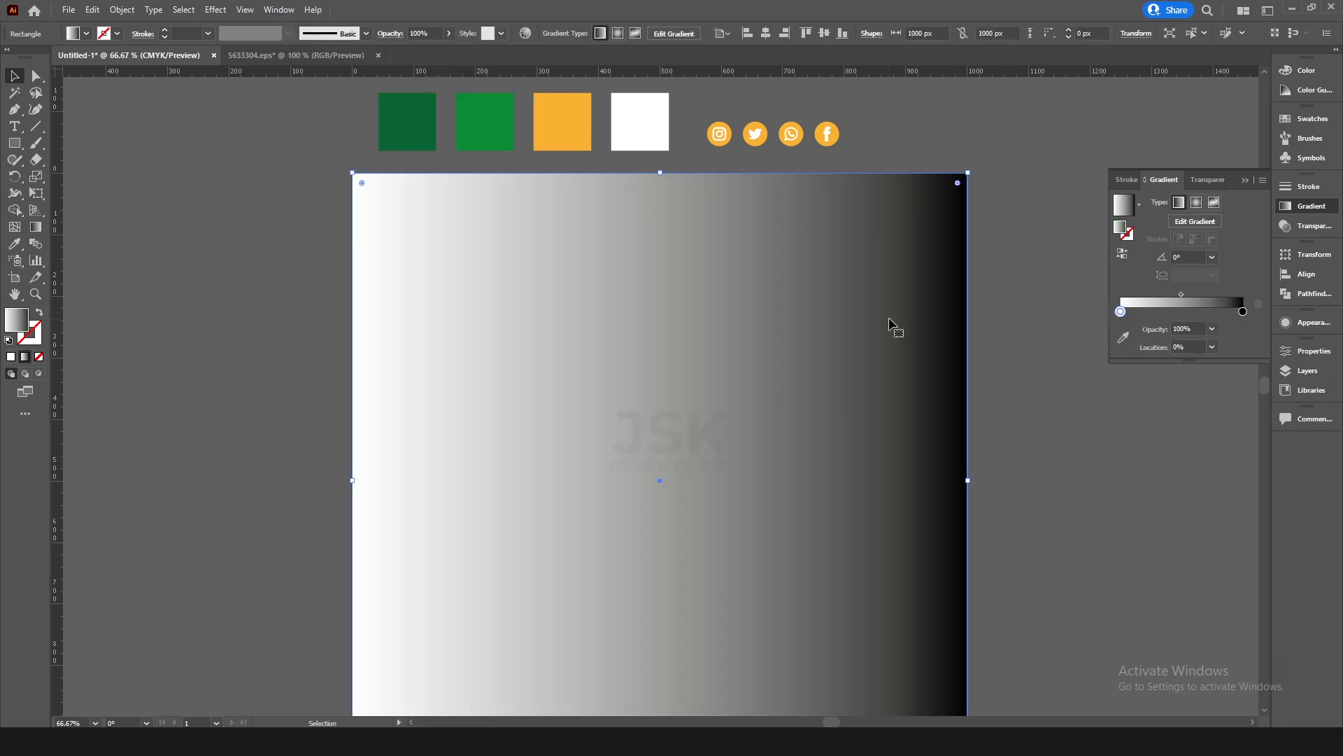
{"action": "left_click", "coordinate": [1196, 203]}
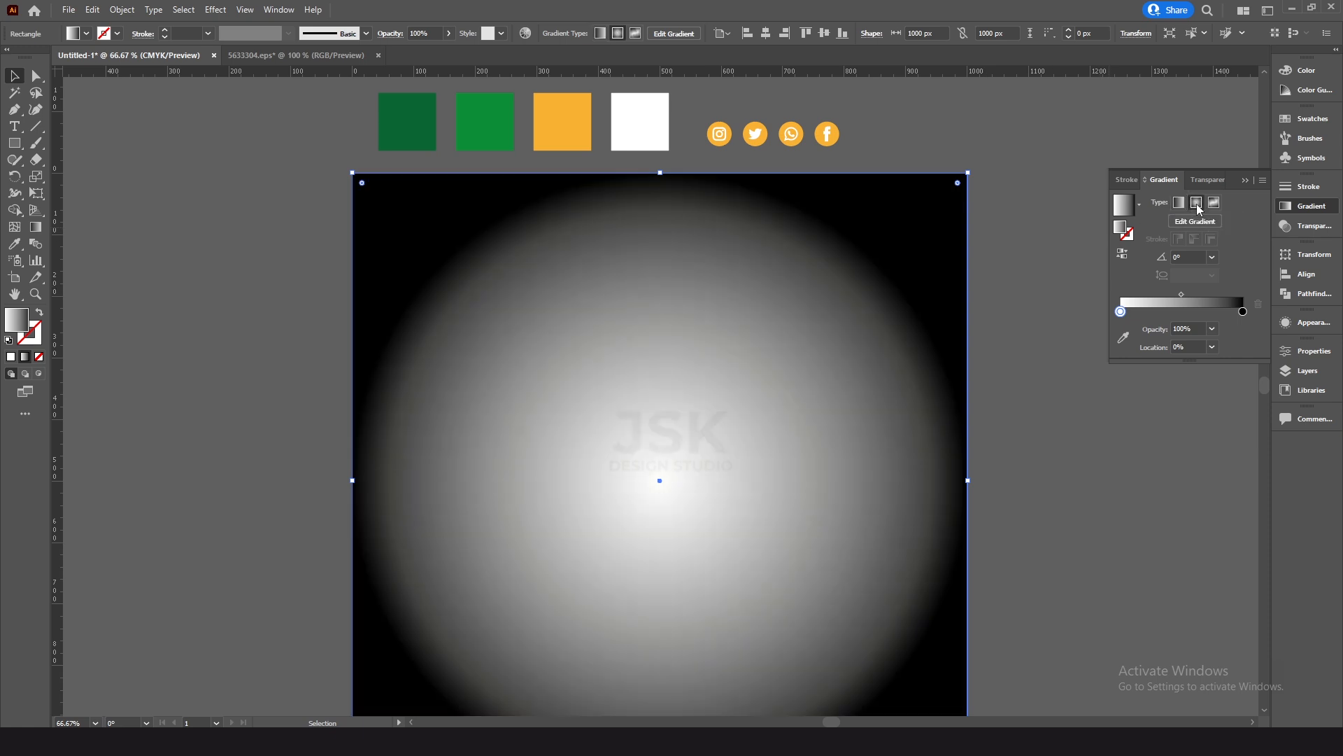
Colour the gradient's outer black stop with the dark green sampled from the palette square.
{"action": "left_click", "coordinate": [1243, 311]}
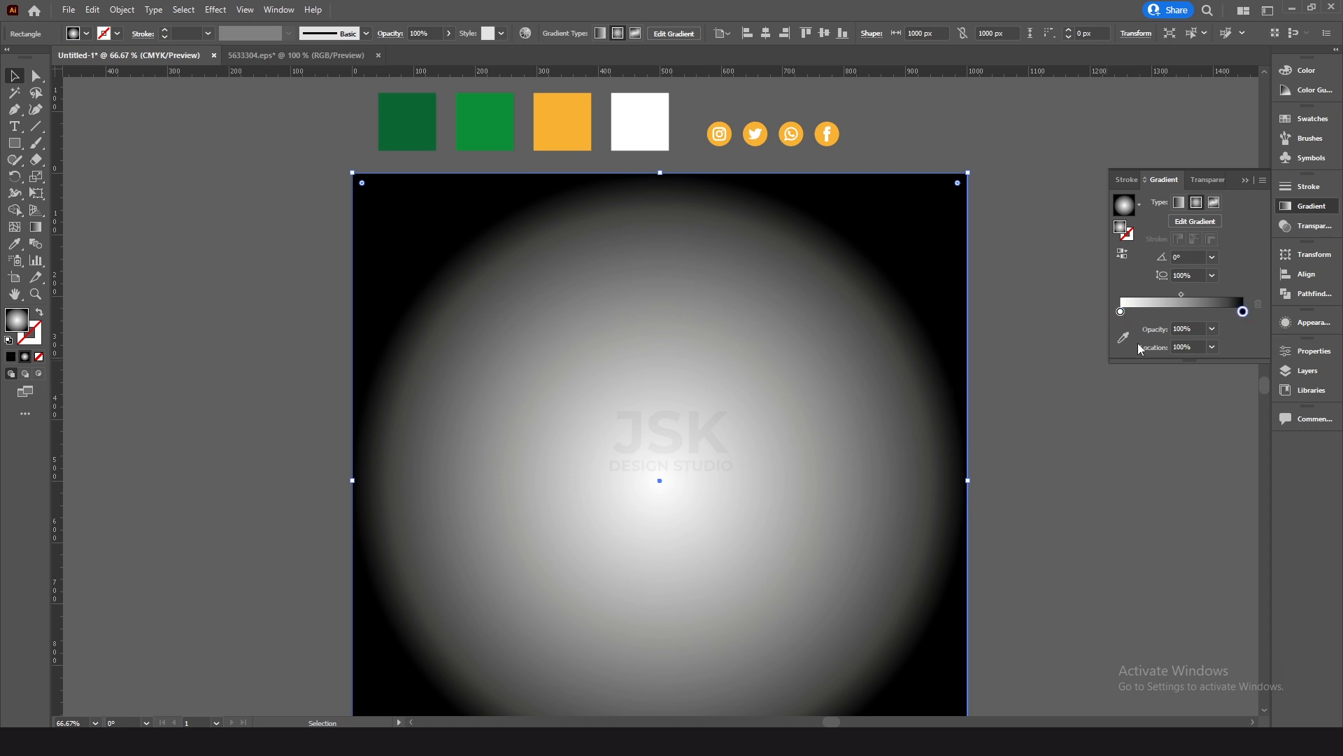
{"action": "left_click", "coordinate": [1124, 341]}
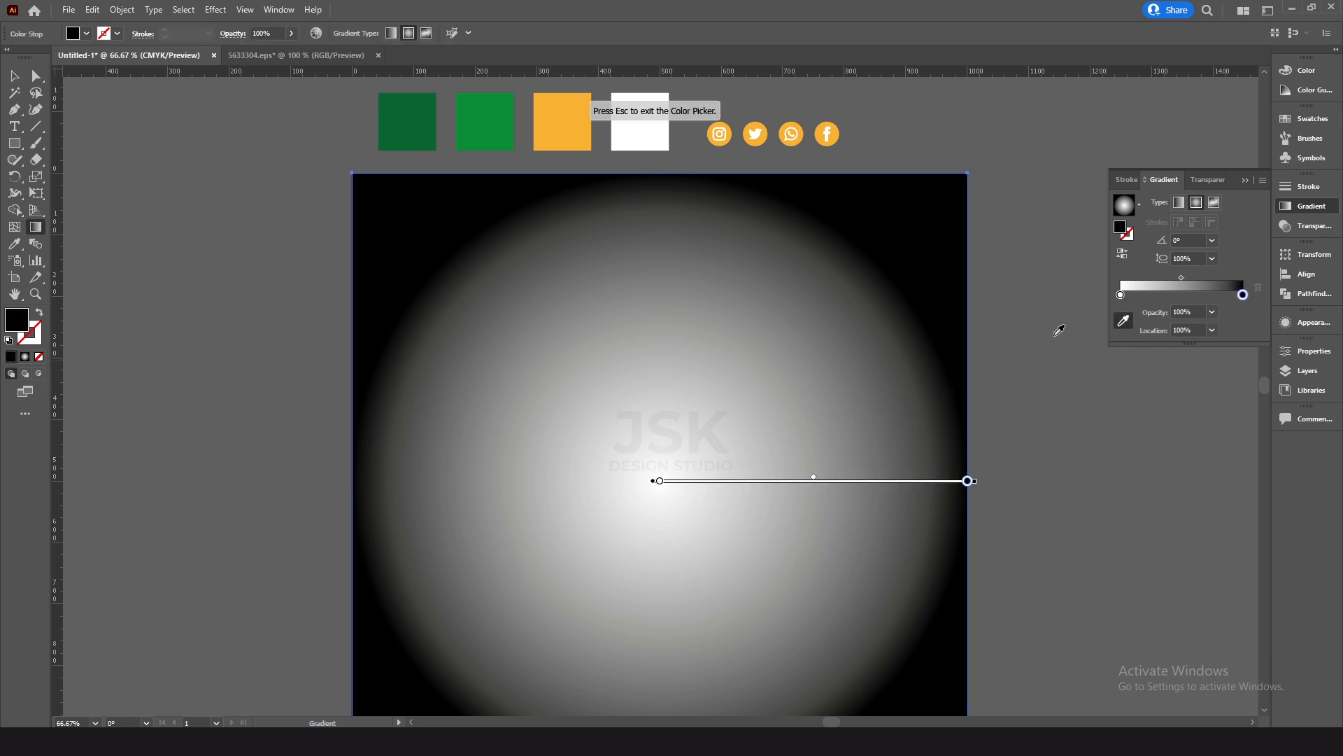
{"action": "left_click", "coordinate": [414, 119]}
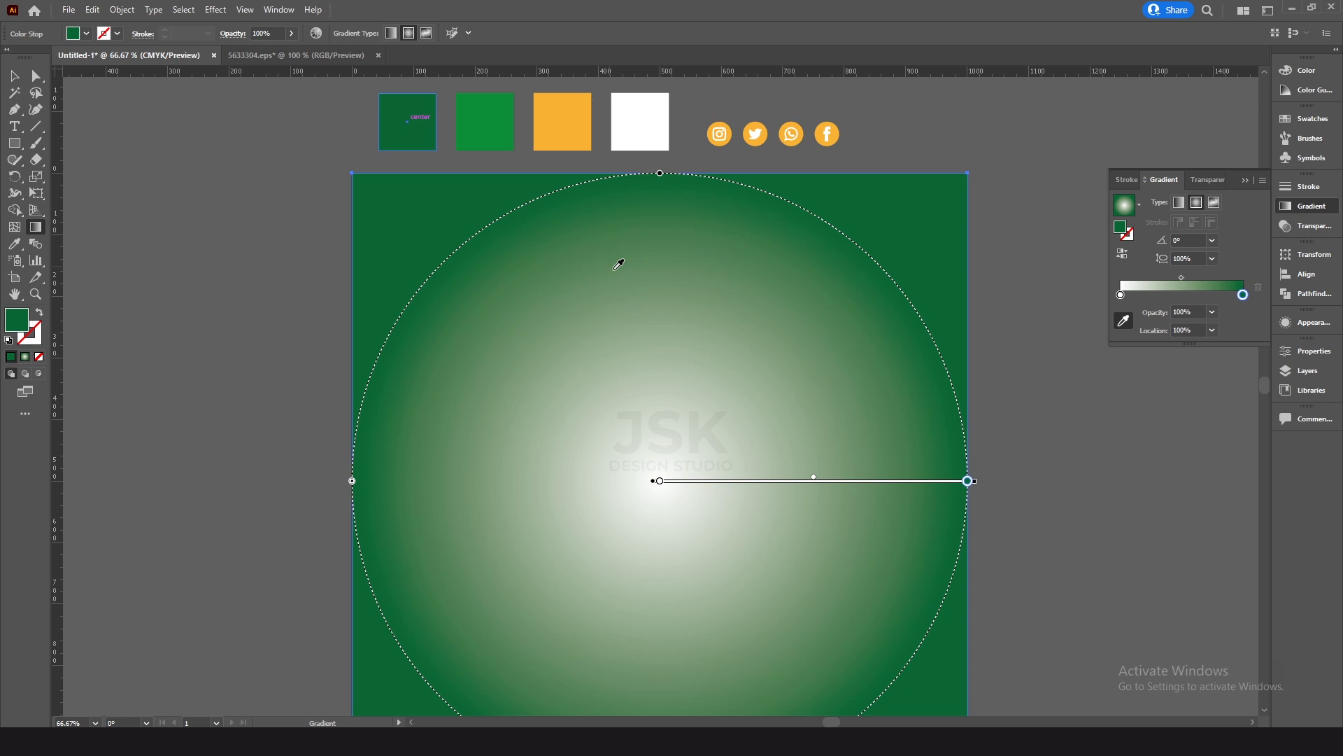
Colour the gradient's inner white stop with the lighter green sampled from the palette square, and deselect the background.
{"action": "left_click", "coordinate": [1121, 295]}
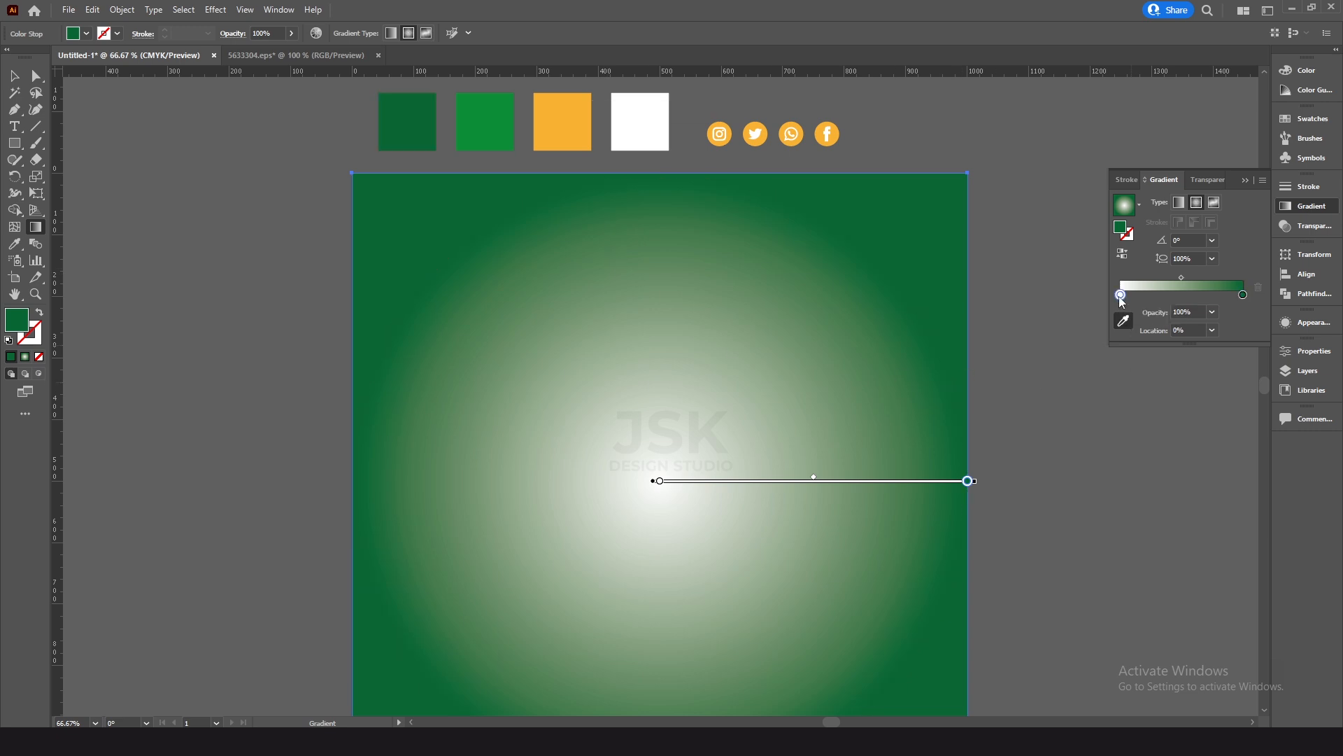
{"action": "left_click", "coordinate": [1124, 320]}
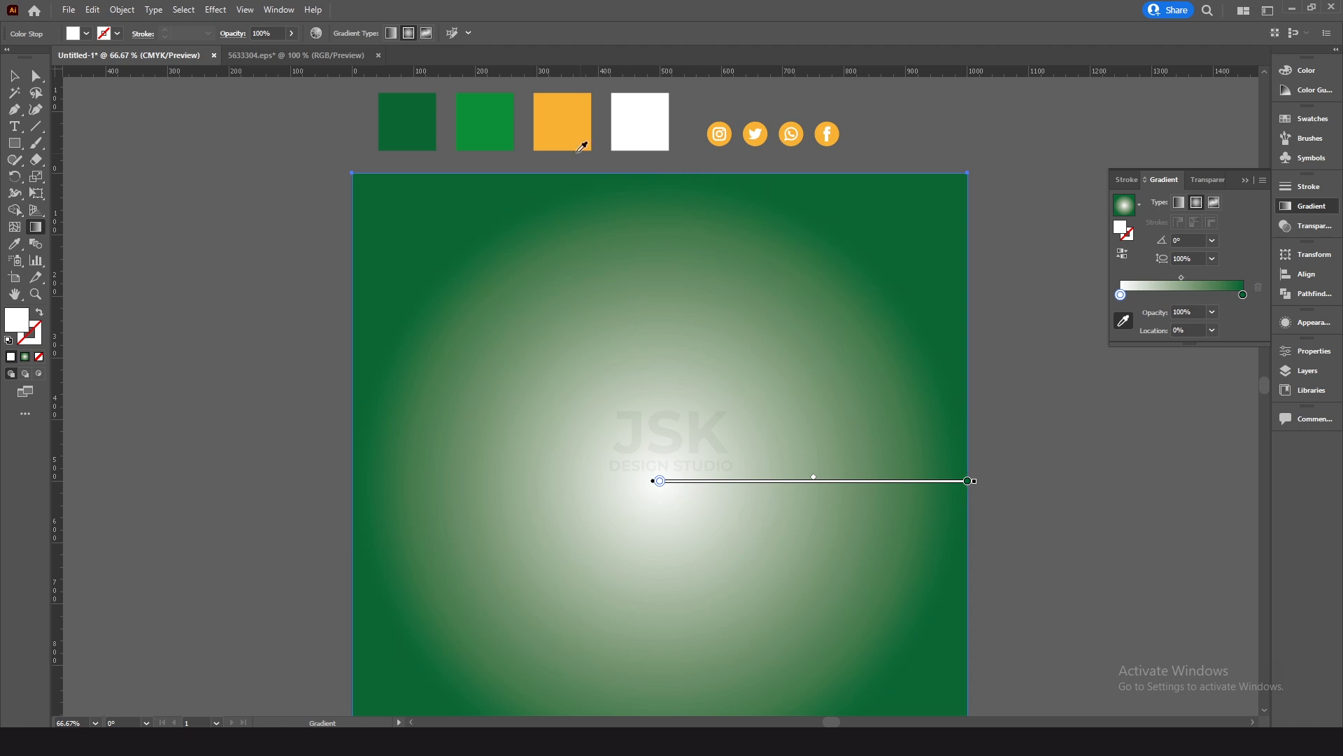
{"action": "left_click", "coordinate": [496, 133]}
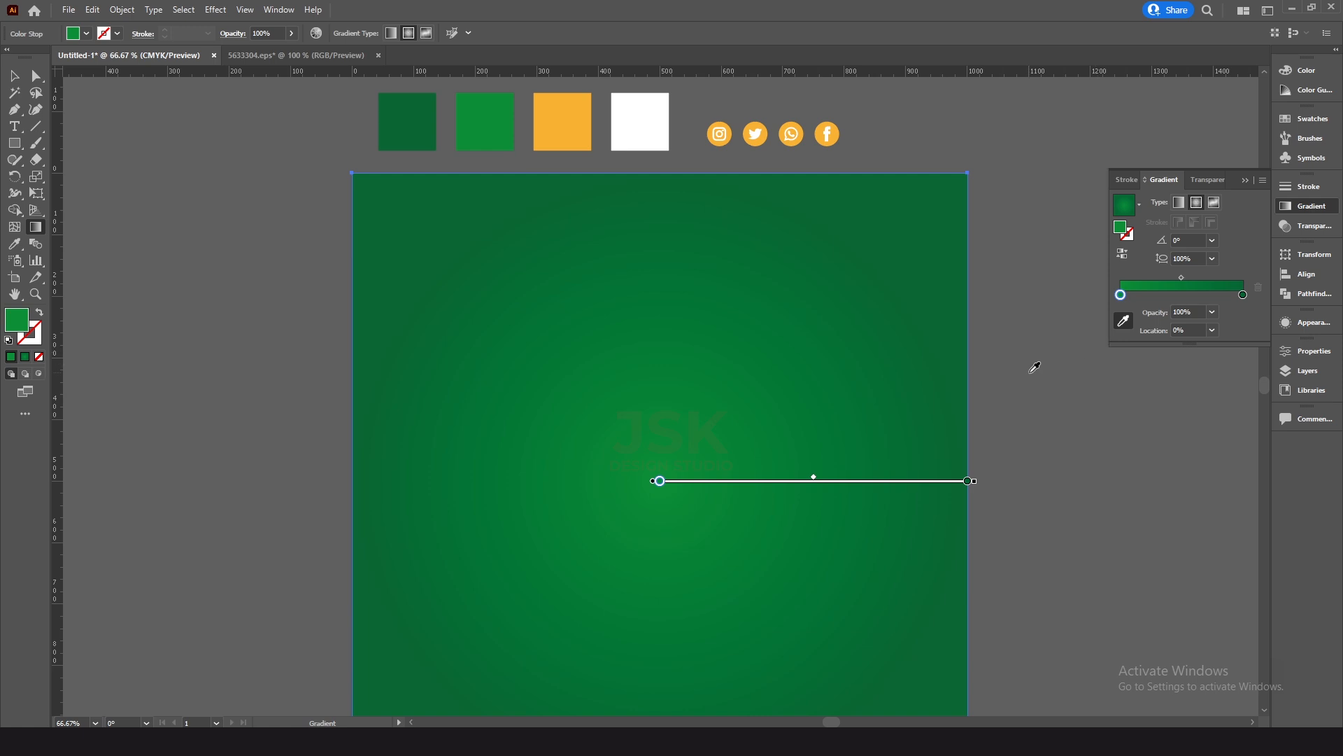
{"action": "key", "text": "v"}
{"action": "left_click", "coordinate": [726, 360]}
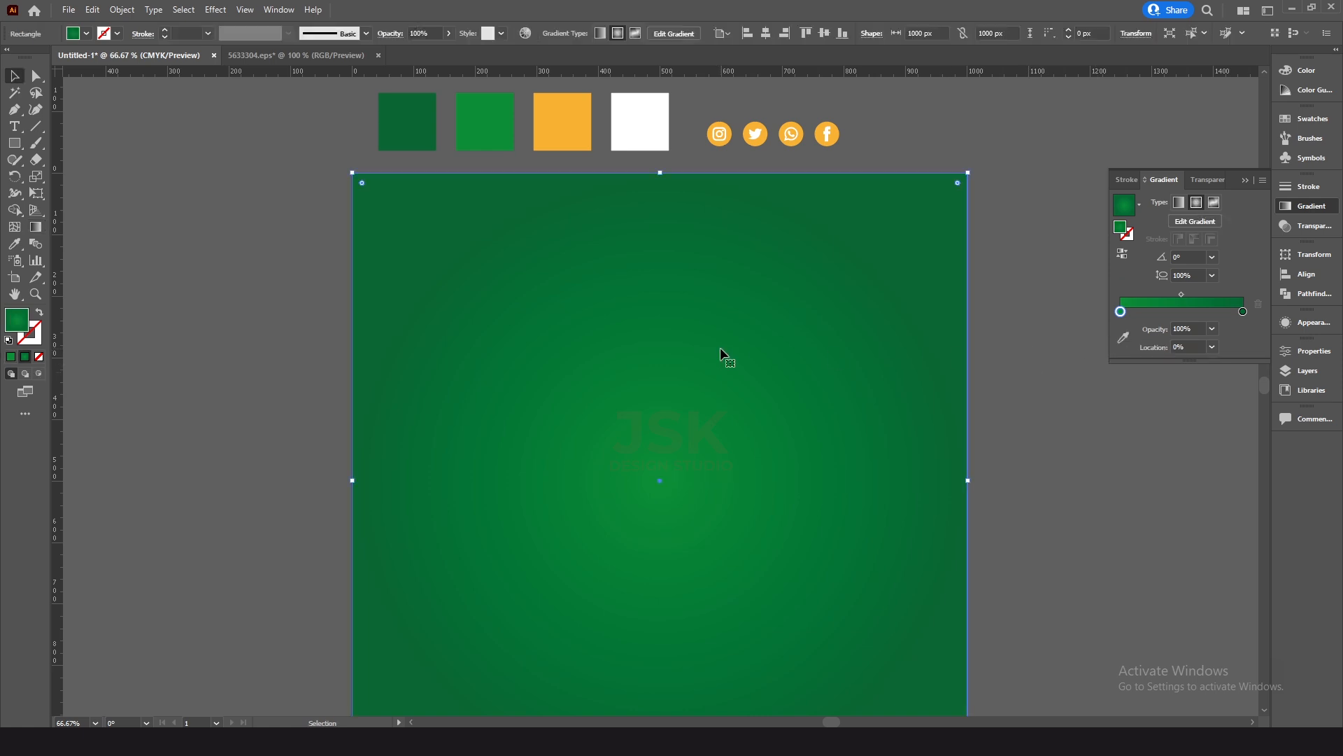
{"action": "left_click_drag", "start_coordinate": [693, 396], "coordinate": [653, 377]}
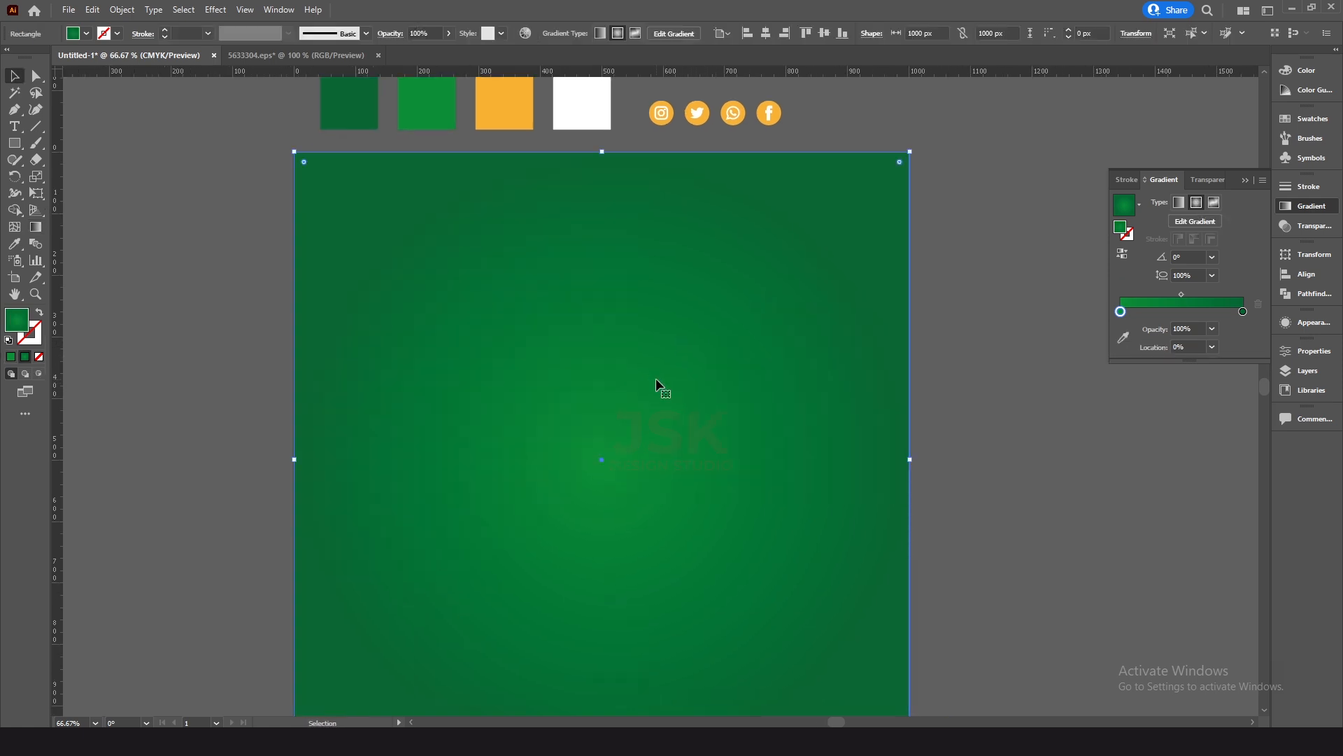
{"action": "key", "text": "a"}
{"action": "key", "text": "ctrl+shift+a"}
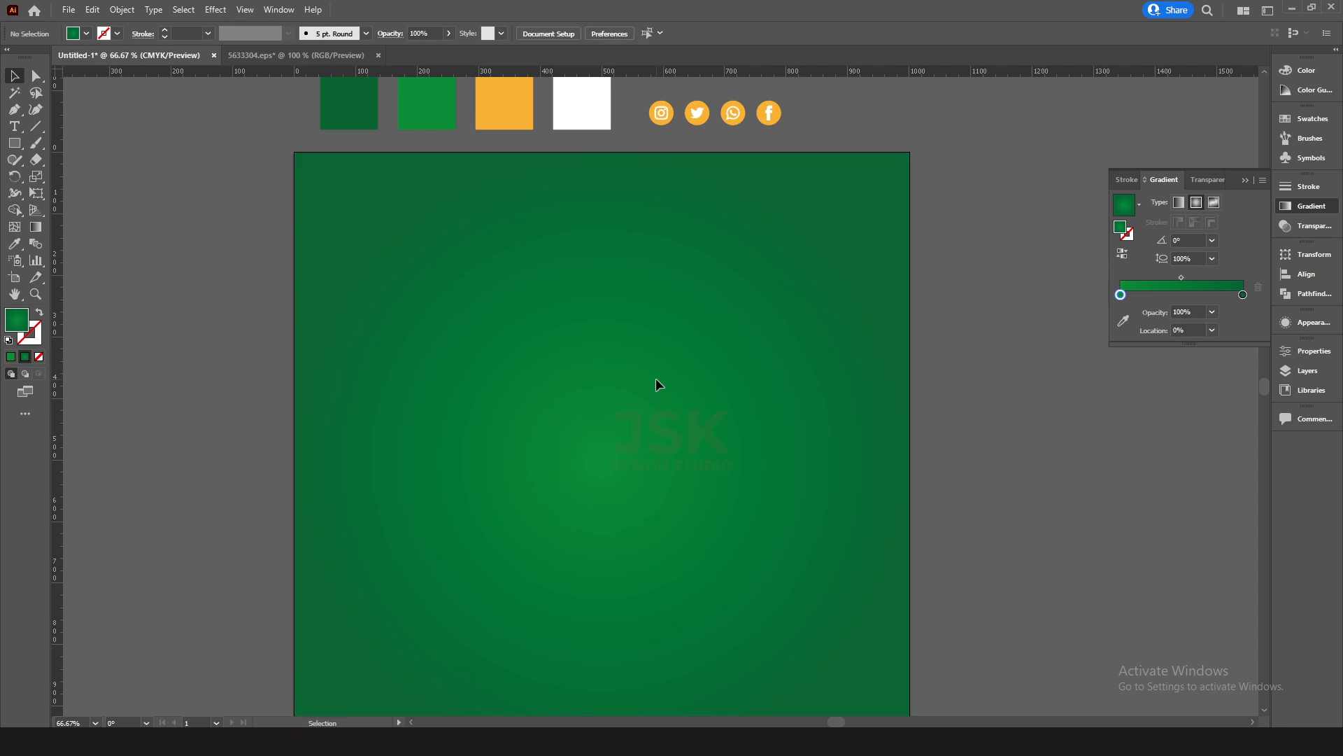
{"action": "left_click_drag", "start_coordinate": [651, 359], "coordinate": [654, 369]}
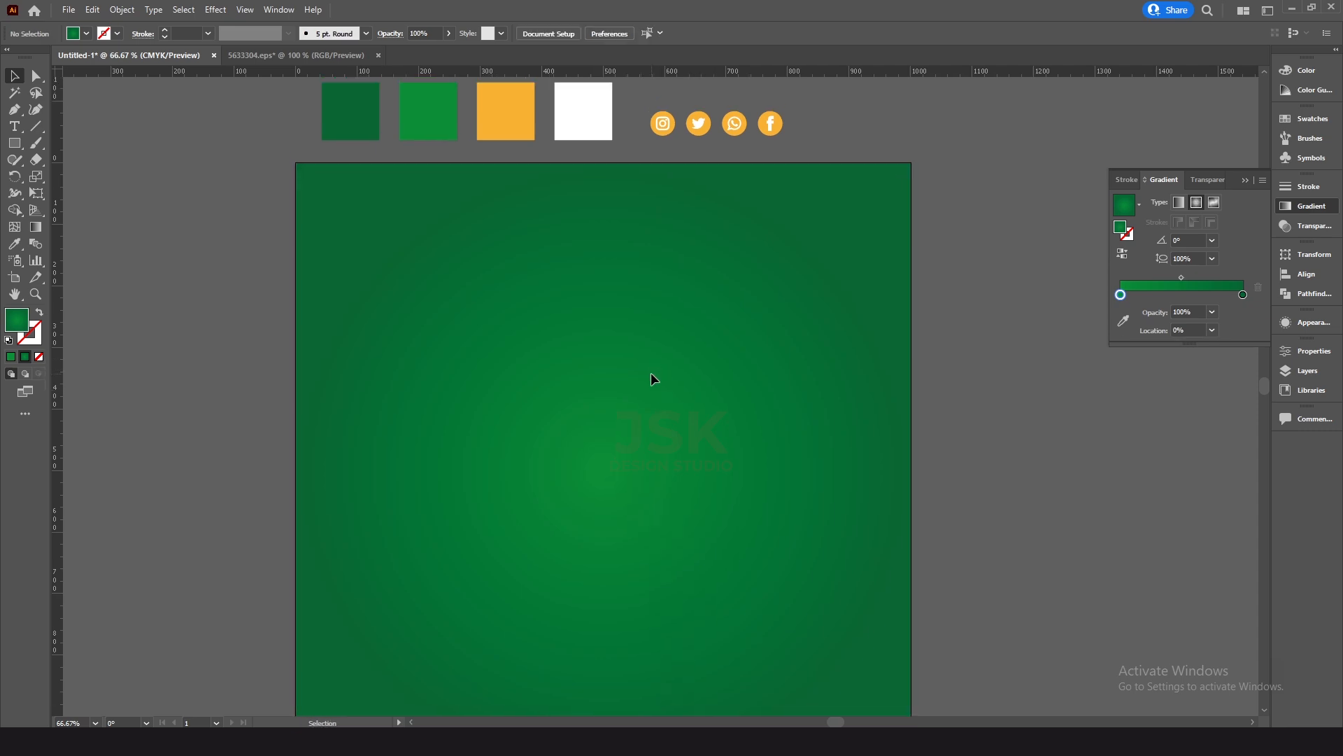
Switch to File Explorer and bring the Grunge Effect, Pizza and Warp Paper images from the Post folder into the Illustrator document.
{"action": "left_click", "coordinate": [392, 738]}
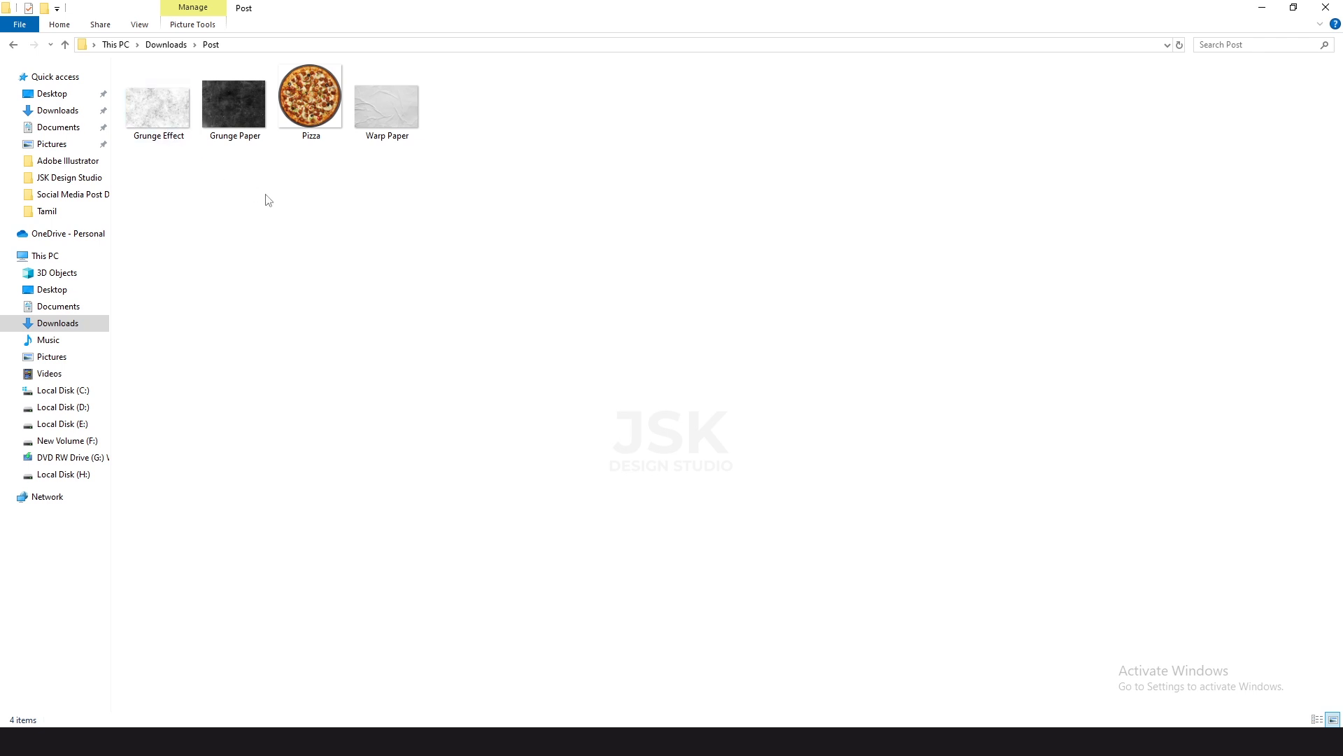
{"action": "left_click", "coordinate": [386, 113]}
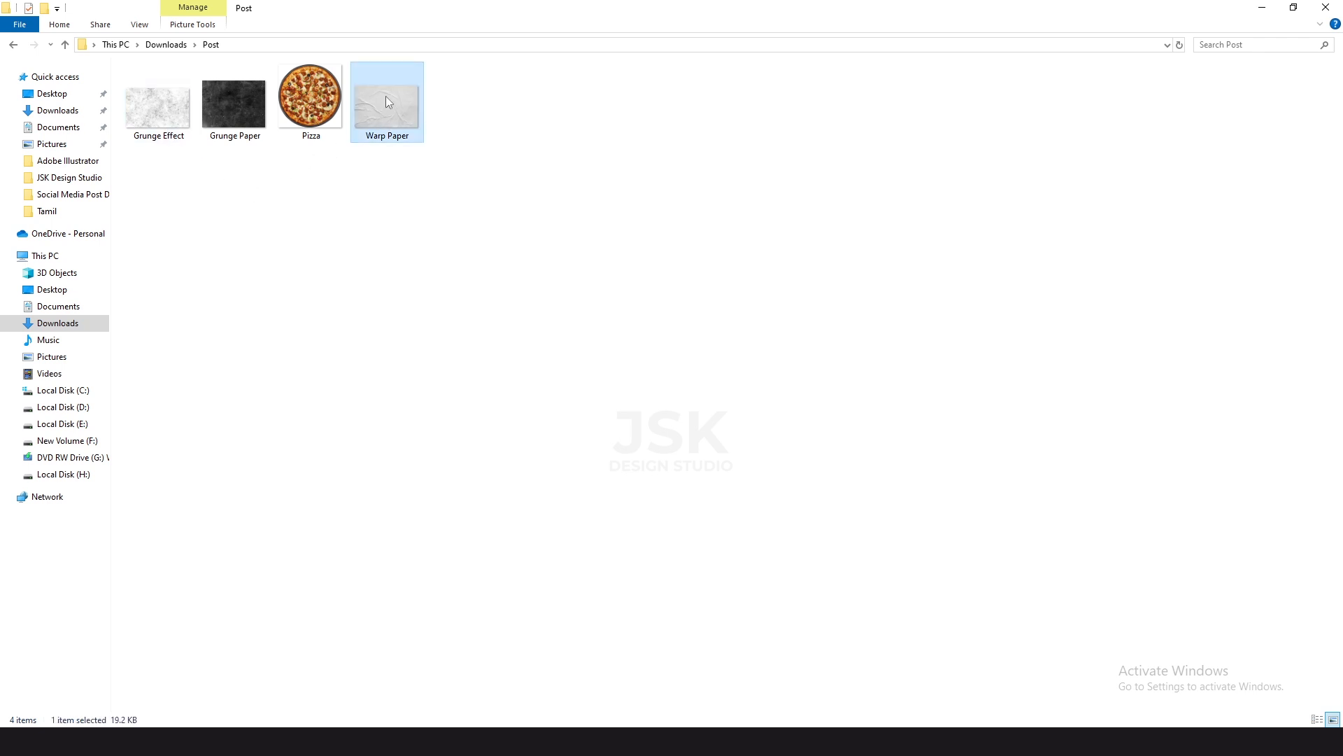
{"action": "left_click", "coordinate": [299, 102], "text": "ctrl"}
{"action": "left_click", "coordinate": [163, 118], "text": "ctrl"}
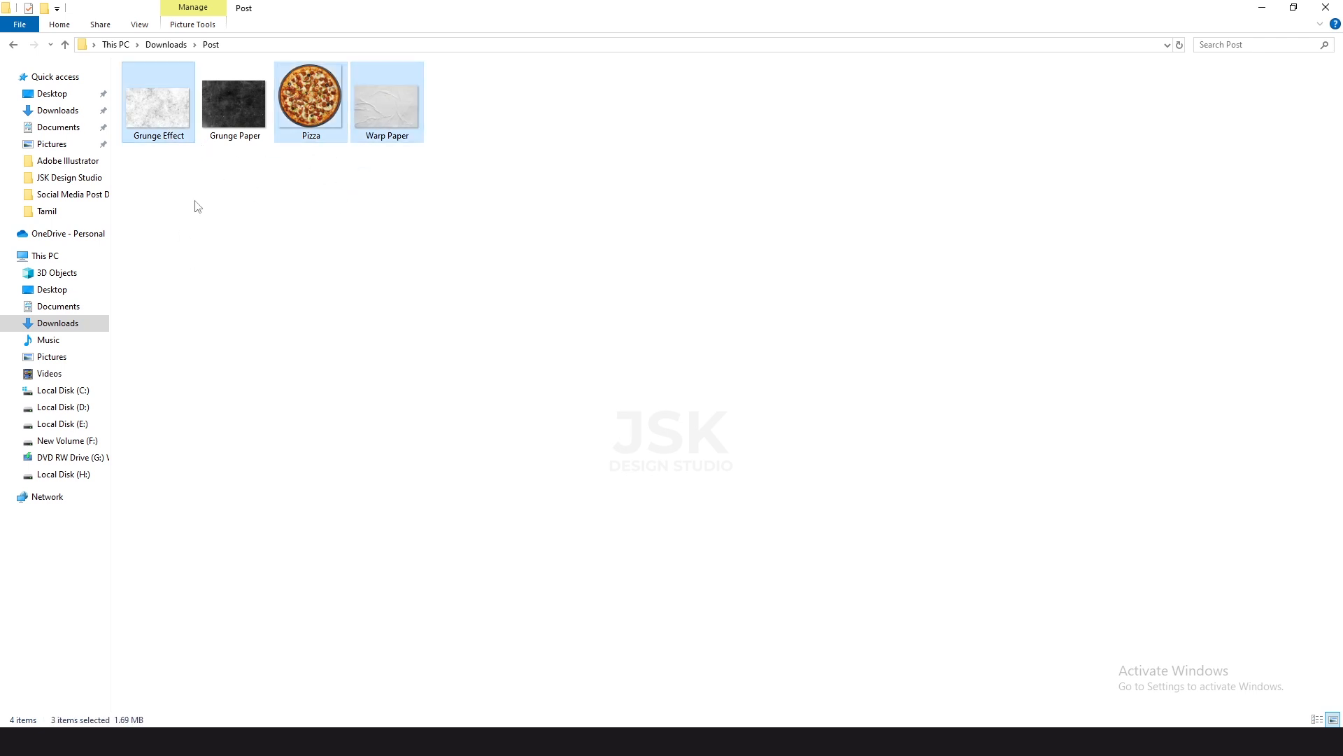
{"action": "left_click_drag", "start_coordinate": [355, 115], "coordinate": [758, 424]}
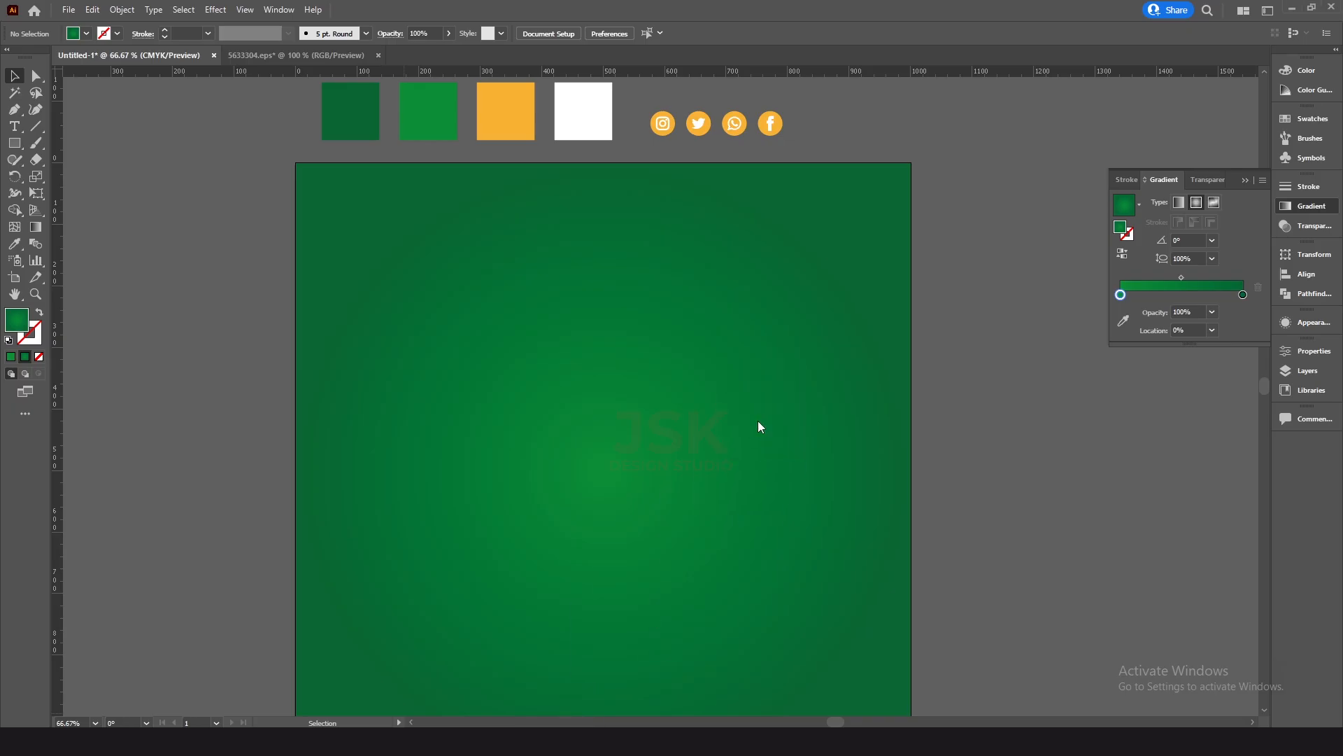
Move the pizza and grunge images beside the artboard and the Warp Paper image onto the middle of the green background.
{"action": "left_click_drag", "start_coordinate": [671, 448], "coordinate": [1085, 517]}
{"action": "left_click", "coordinate": [946, 192]}
{"action": "left_click_drag", "start_coordinate": [993, 287], "coordinate": [1068, 445]}
{"action": "left_click_drag", "start_coordinate": [1005, 297], "coordinate": [628, 457]}
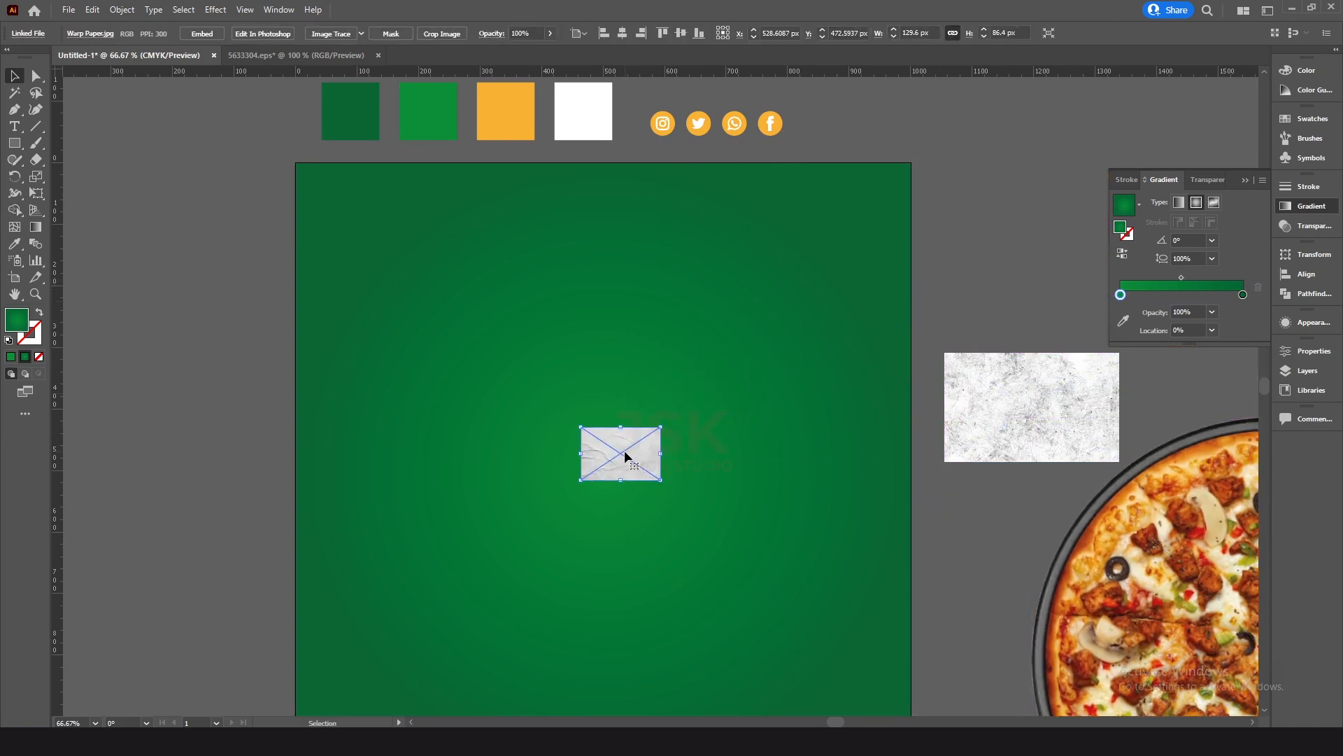
Centre the Warp Paper image on the artboard and enlarge it to about 1526 by 1017 px, covering the background.
{"action": "left_click", "coordinate": [622, 33]}
{"action": "left_click", "coordinate": [680, 33]}
{"action": "left_click_drag", "start_coordinate": [647, 442], "coordinate": [1077, 98]}
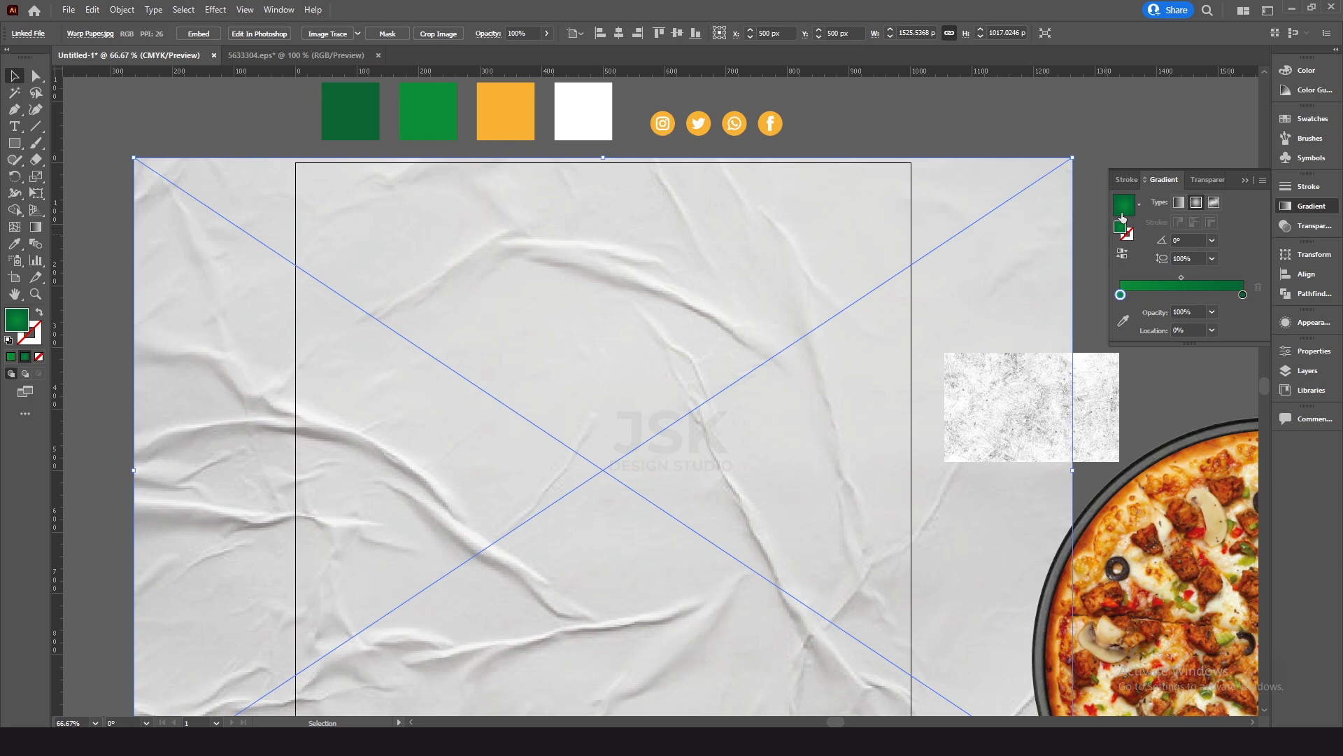
Set the Warp Paper image's blend mode to Color Burn.
{"action": "left_click", "coordinate": [1309, 225]}
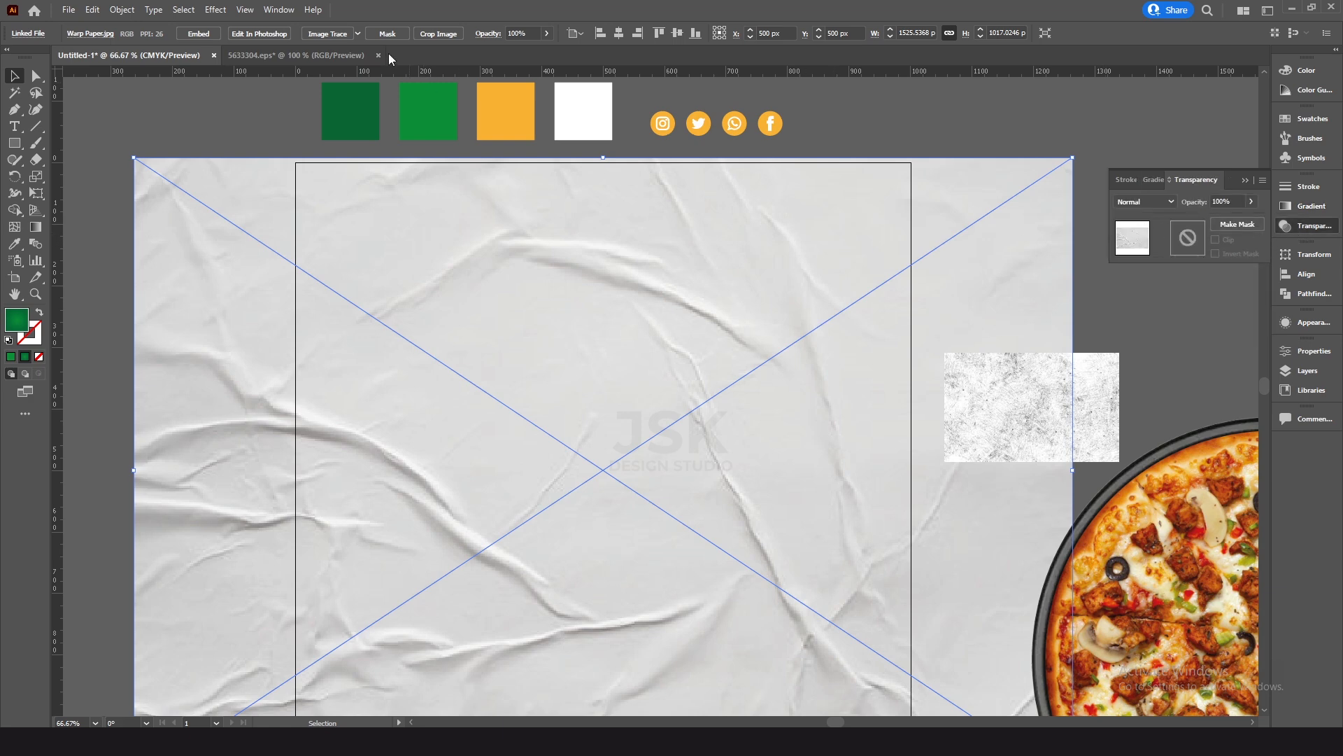
{"action": "left_click", "coordinate": [278, 10]}
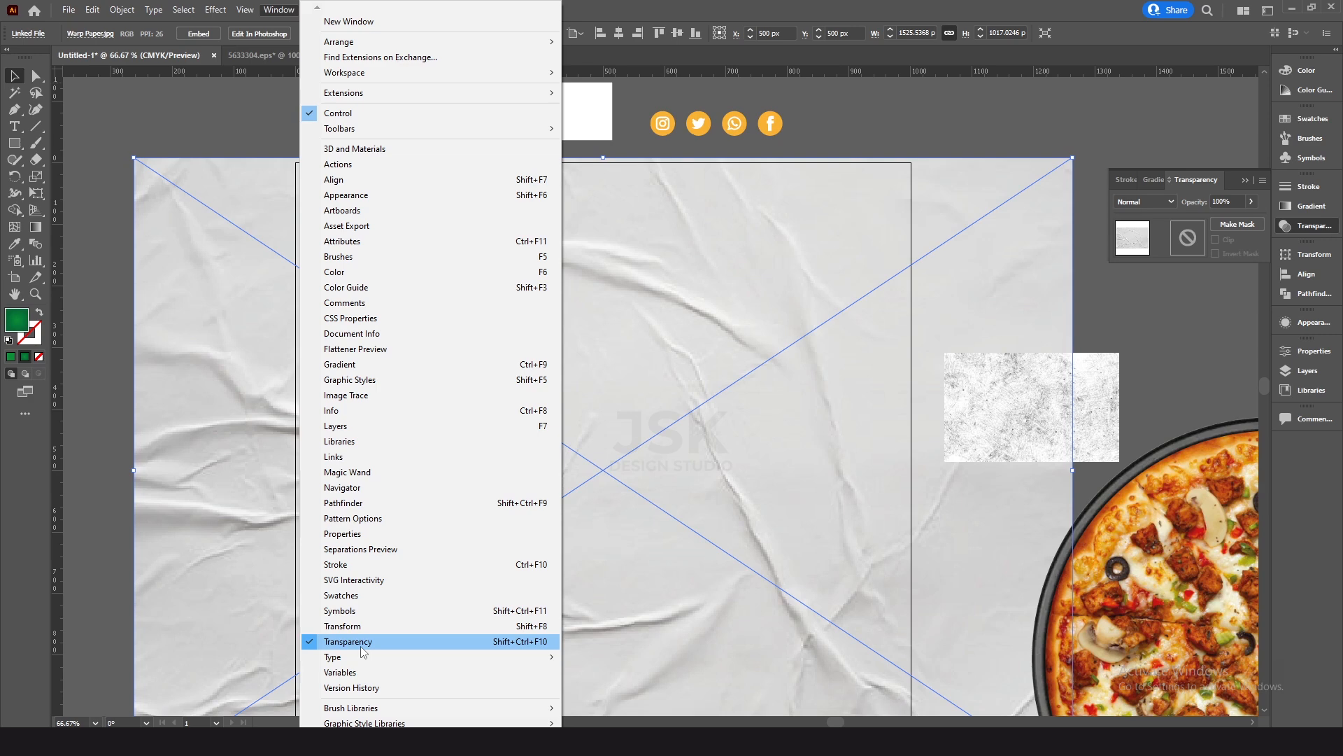
{"action": "left_click", "coordinate": [1155, 203]}
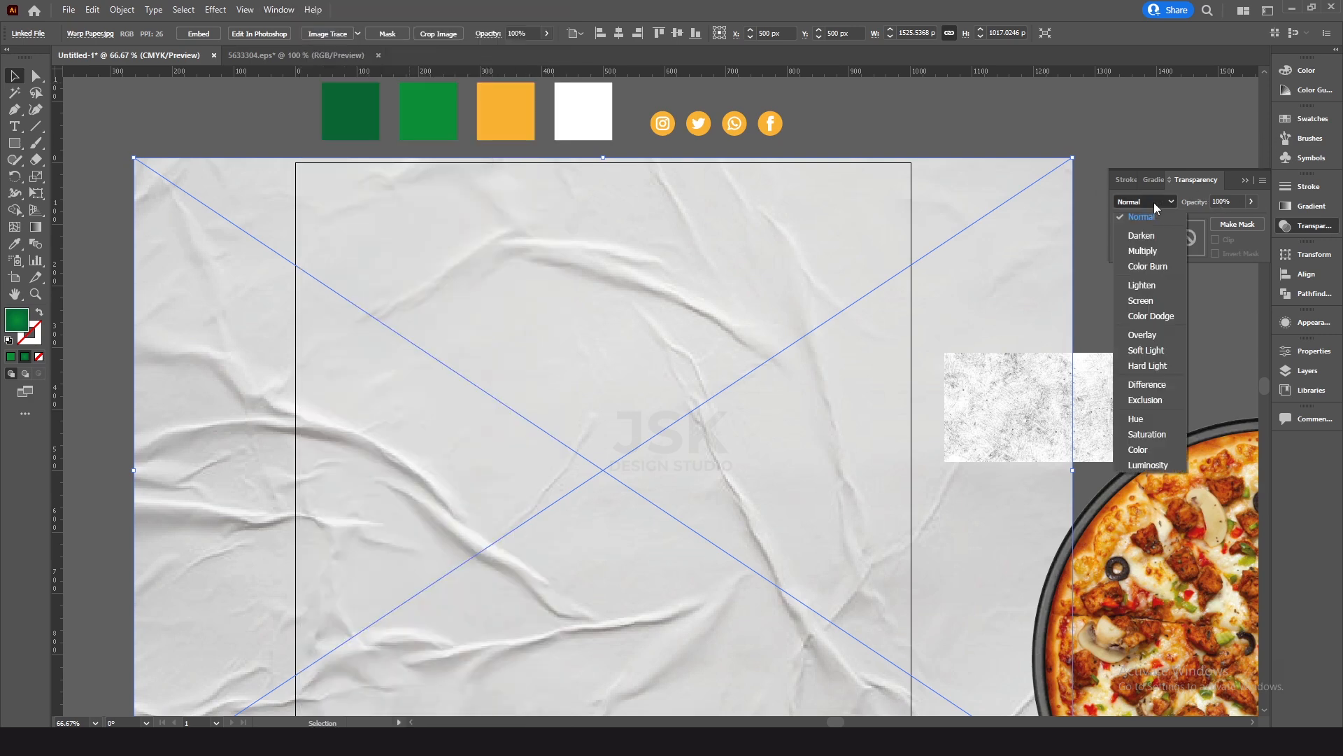
{"action": "left_click", "coordinate": [1153, 266]}
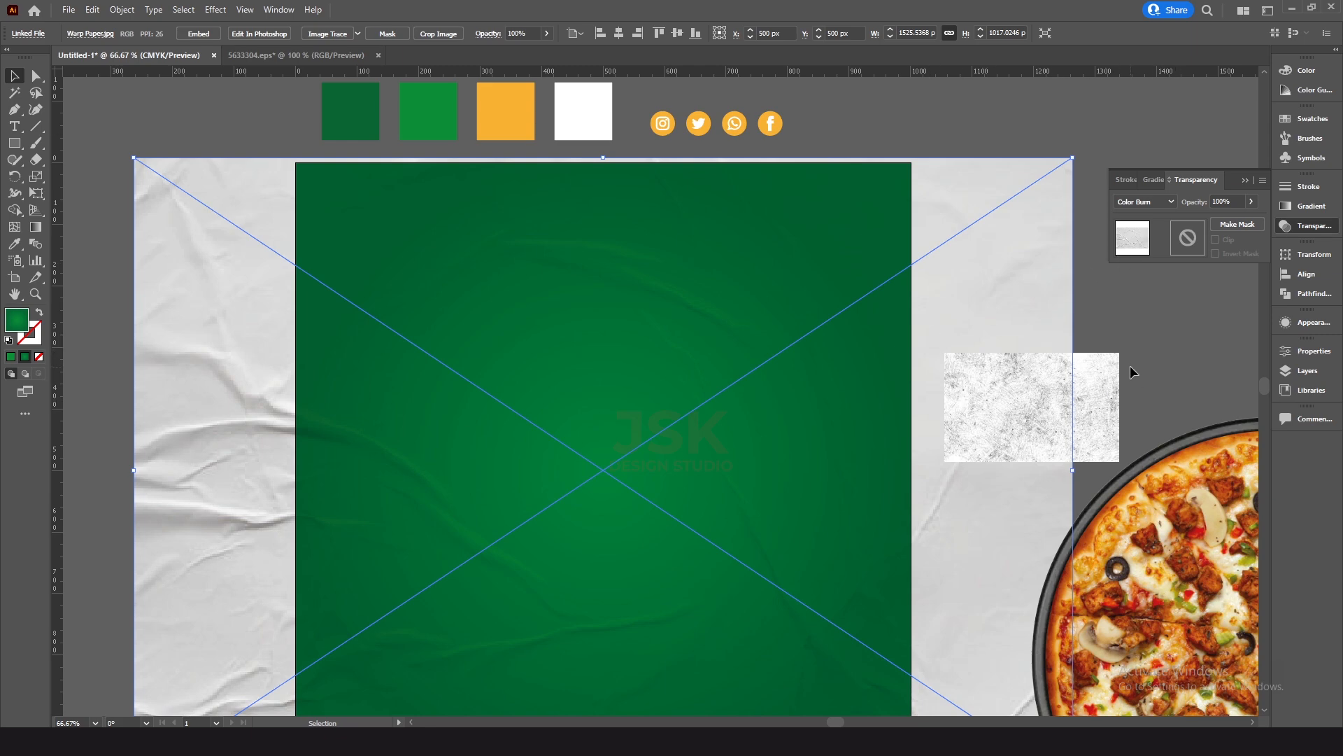
Centre the grunge image on the artboard and enlarge it to about 1619 by 1009 px, covering the background.
{"action": "left_click", "coordinate": [1068, 408]}
{"action": "left_click_drag", "start_coordinate": [1072, 405], "coordinate": [605, 458]}
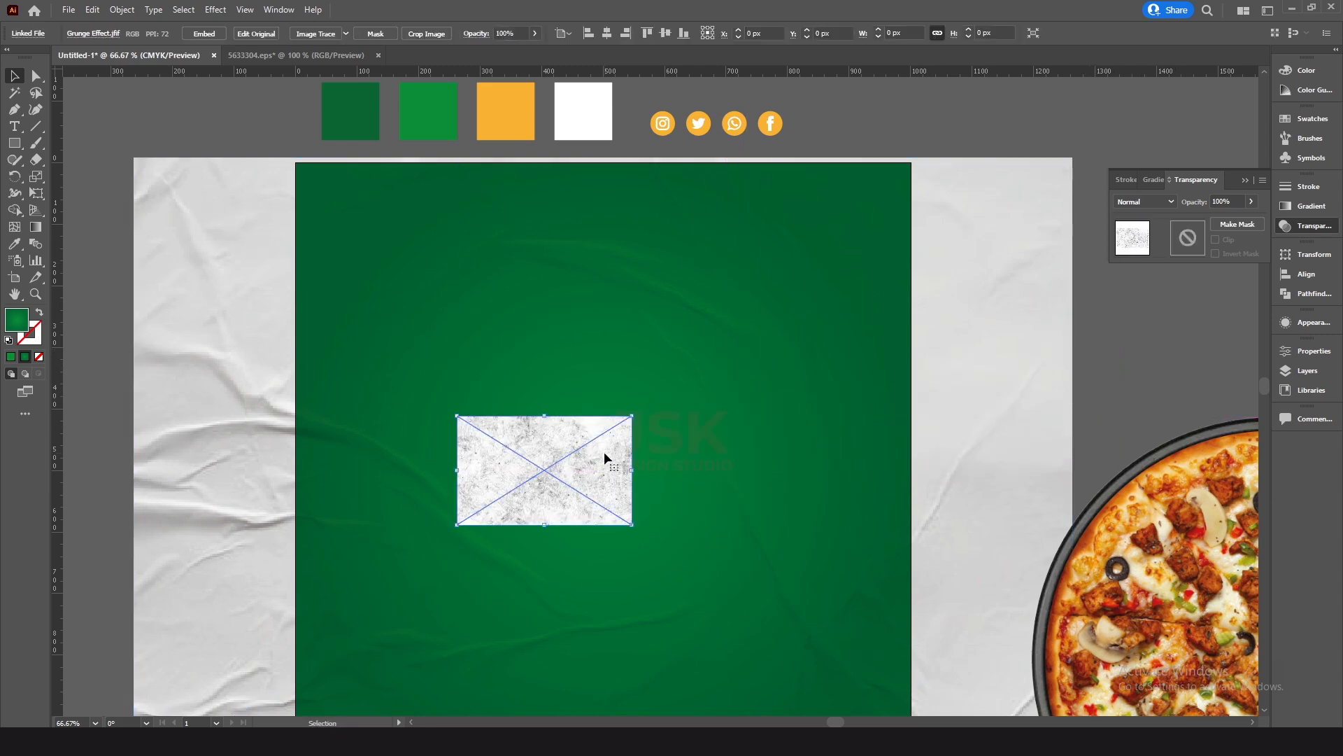
{"action": "left_click", "coordinate": [608, 34]}
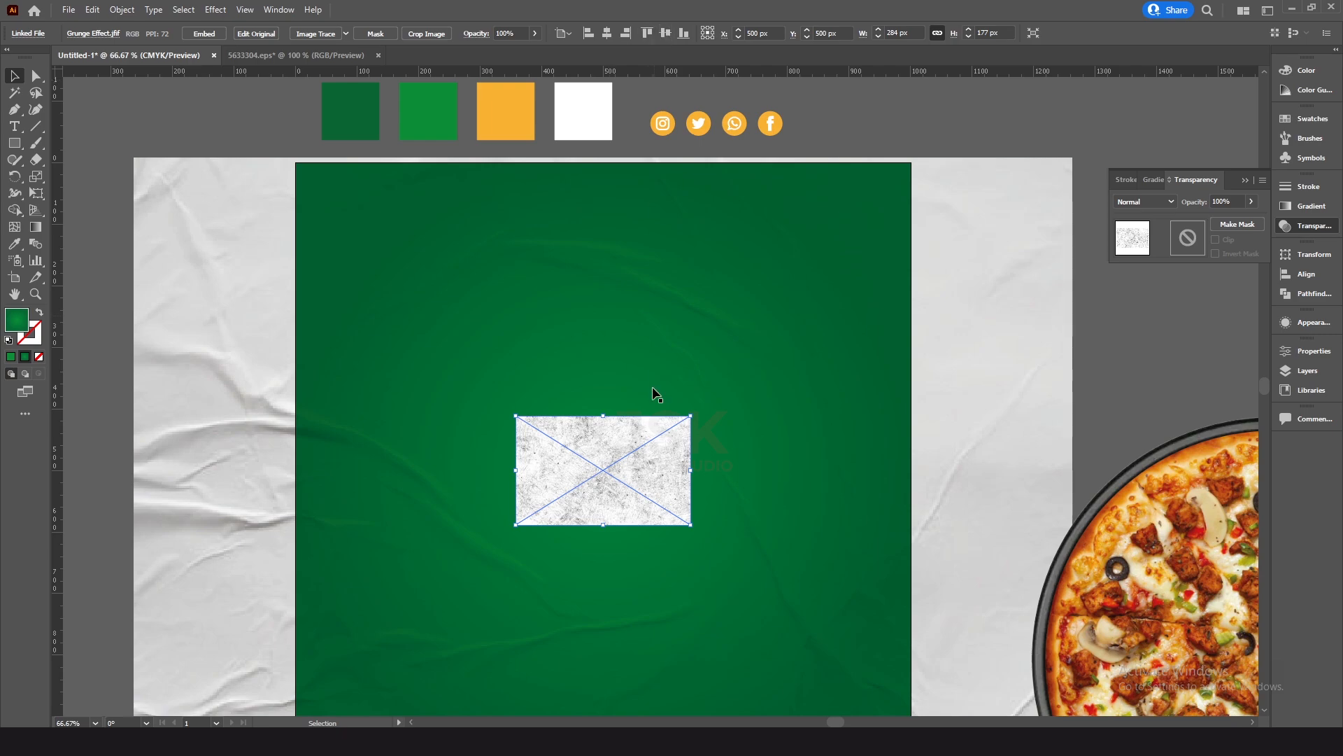
{"action": "left_click_drag", "start_coordinate": [691, 415], "coordinate": [1102, 127]}
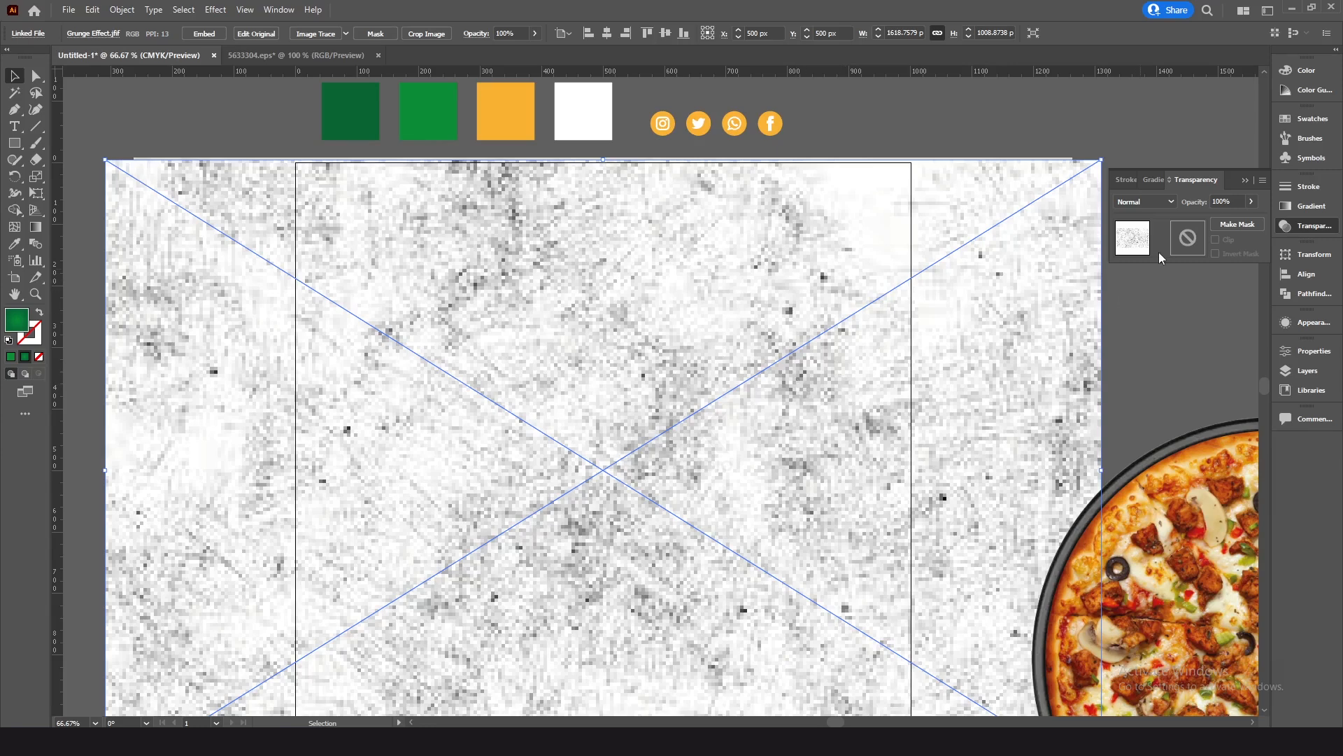
Set the grunge image's blend mode to Multiply with 20% opacity, and deselect it.
{"action": "left_click", "coordinate": [1152, 204]}
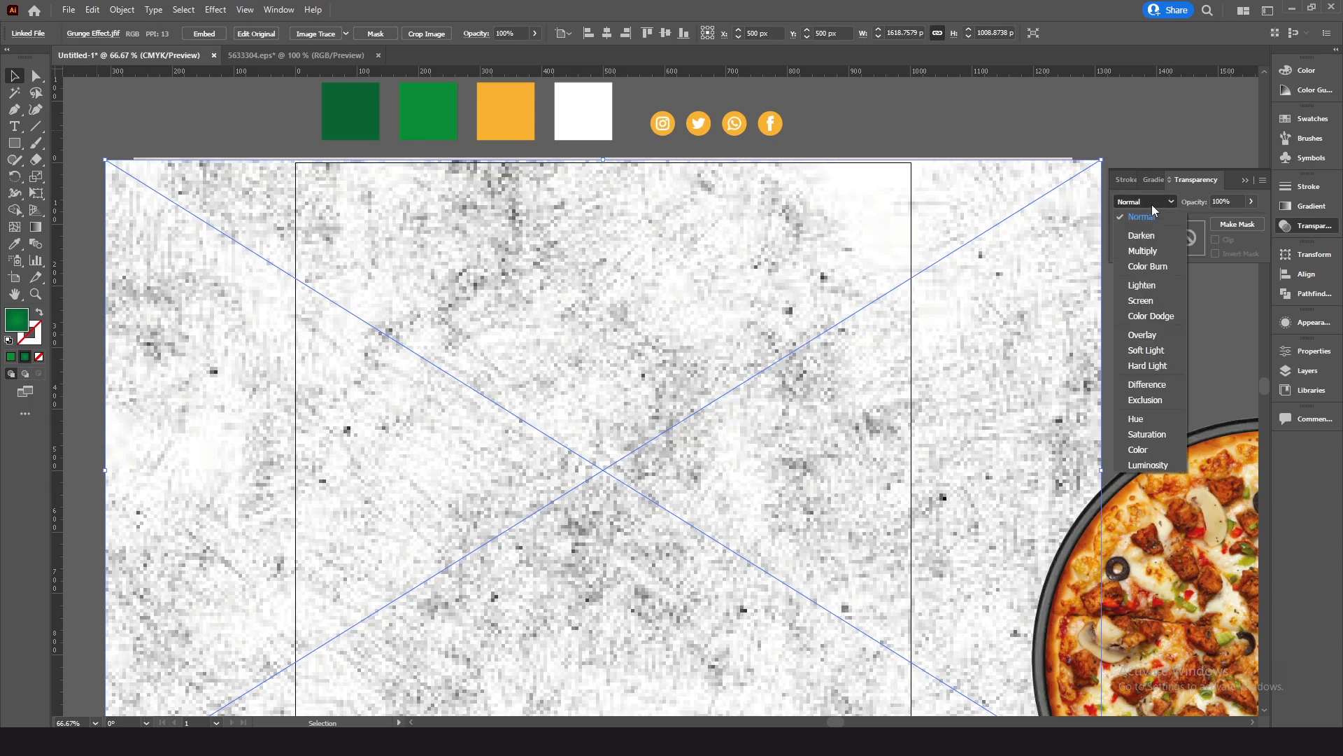
{"action": "left_click", "coordinate": [1143, 253]}
{"action": "left_click", "coordinate": [1228, 201]}
{"action": "type", "text": "20"}
{"action": "key", "text": "Return"}
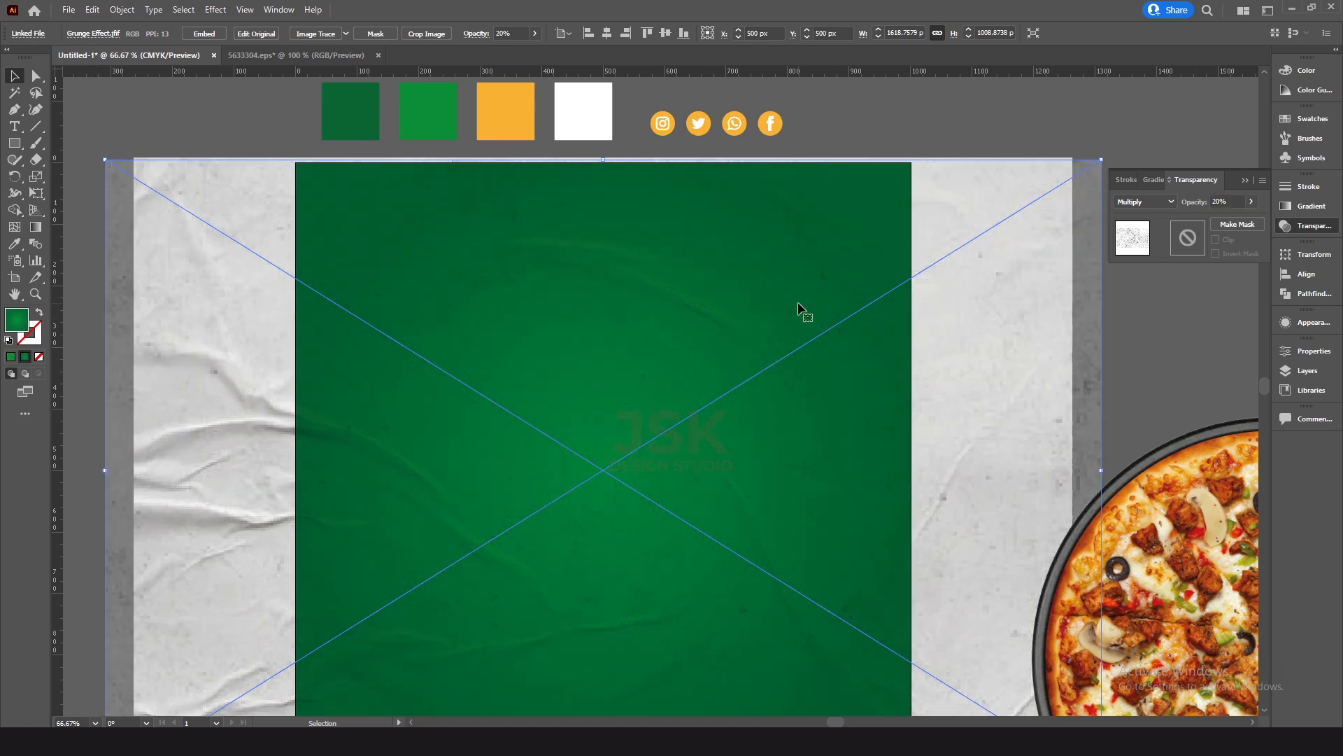
{"action": "left_click", "coordinate": [891, 128]}
Create a 1000 by 1000 px rectangle over the textured background.
{"action": "left_click_drag", "start_coordinate": [14, 143], "coordinate": [70, 143]}
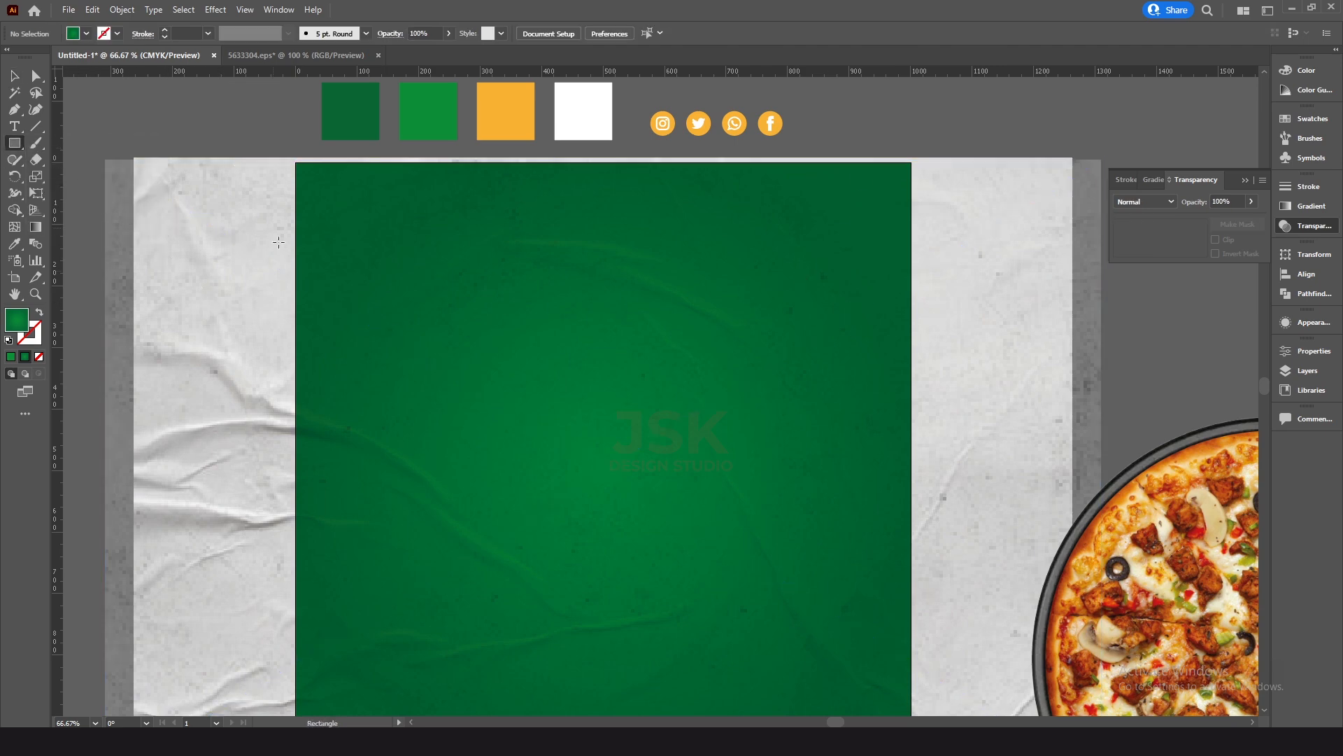
{"action": "left_click", "coordinate": [384, 352]}
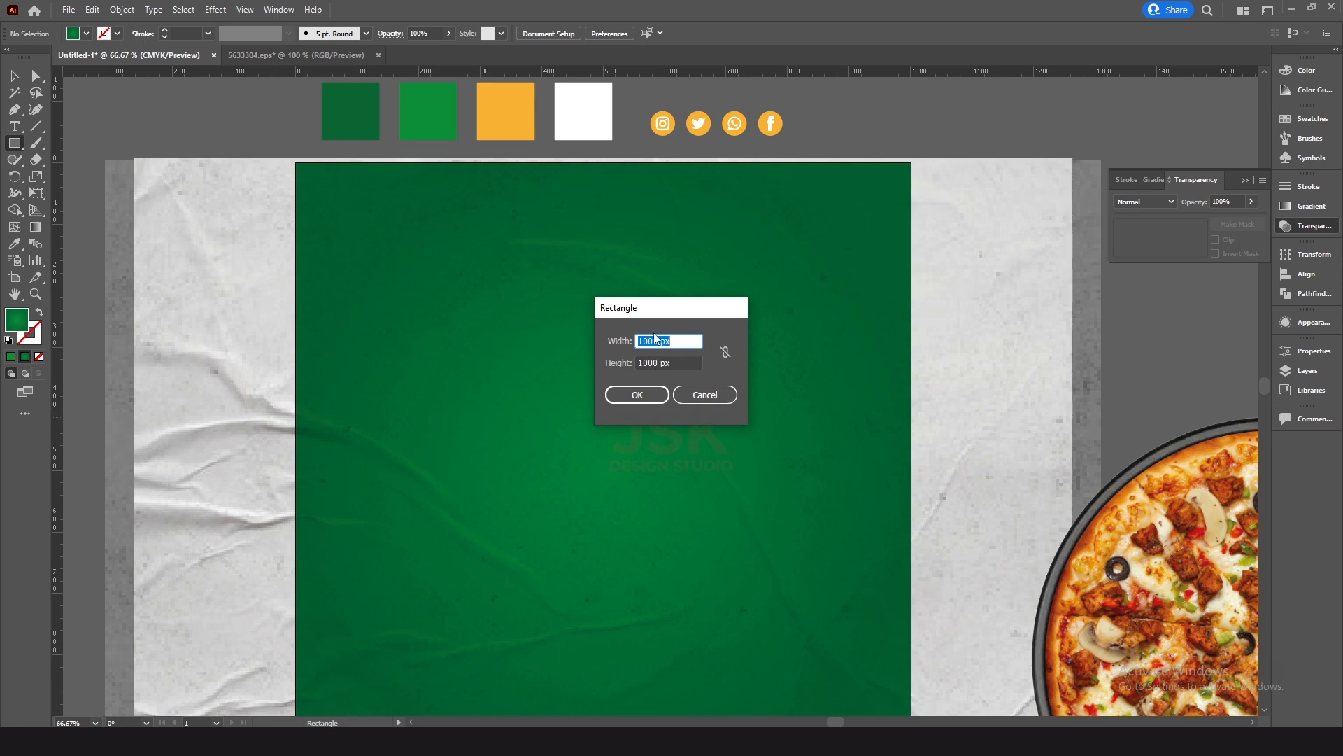
{"action": "left_click", "coordinate": [665, 393]}
{"action": "key", "text": "v"}
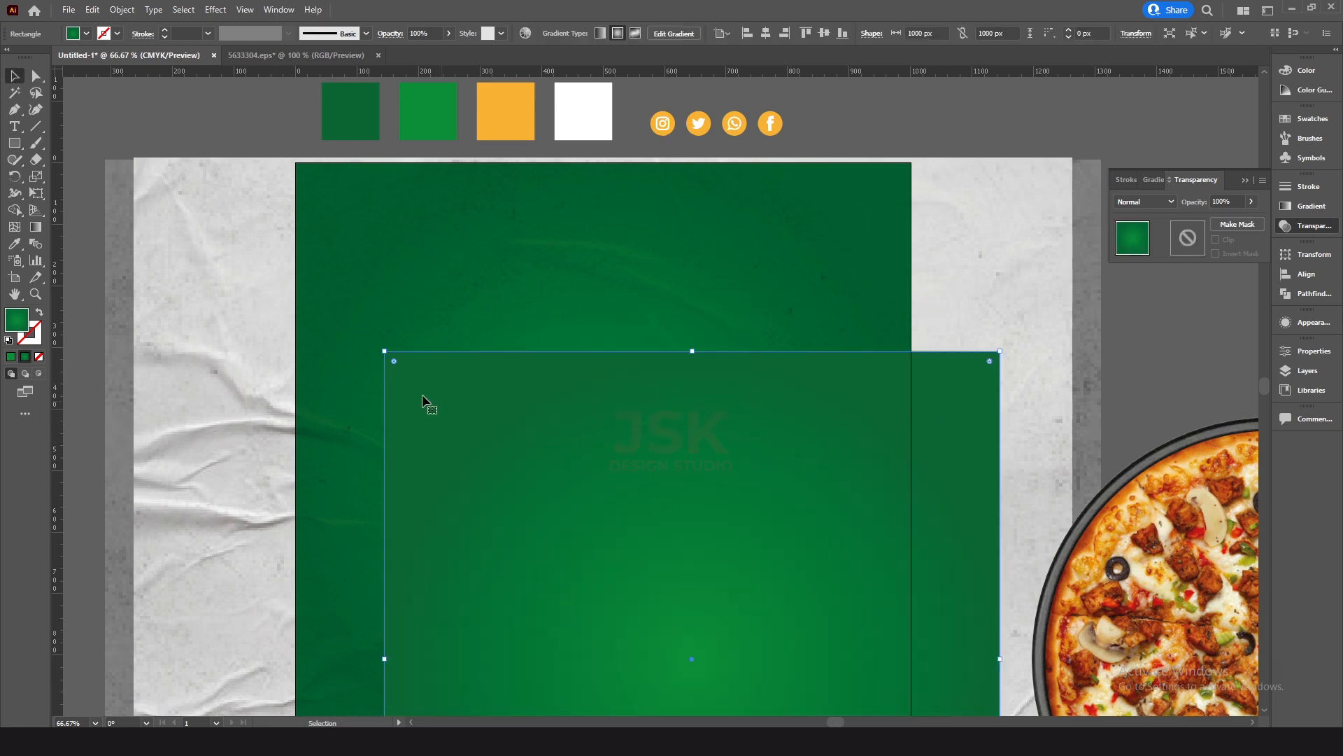
Fill the new square with magenta and align it to the artboard's top and left edges.
{"action": "left_click", "coordinate": [88, 34]}
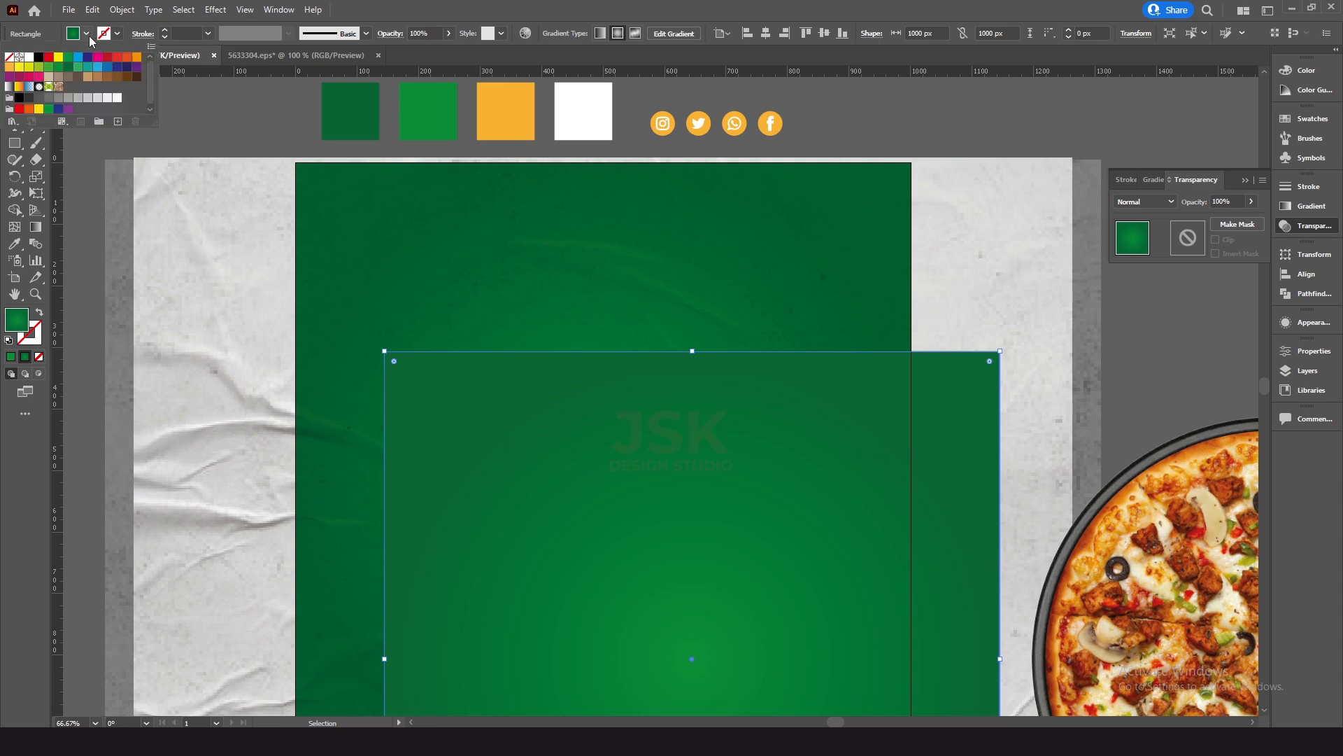
{"action": "left_click", "coordinate": [98, 57]}
{"action": "left_click_drag", "start_coordinate": [590, 500], "coordinate": [576, 415]}
{"action": "left_click", "coordinate": [657, 33]}
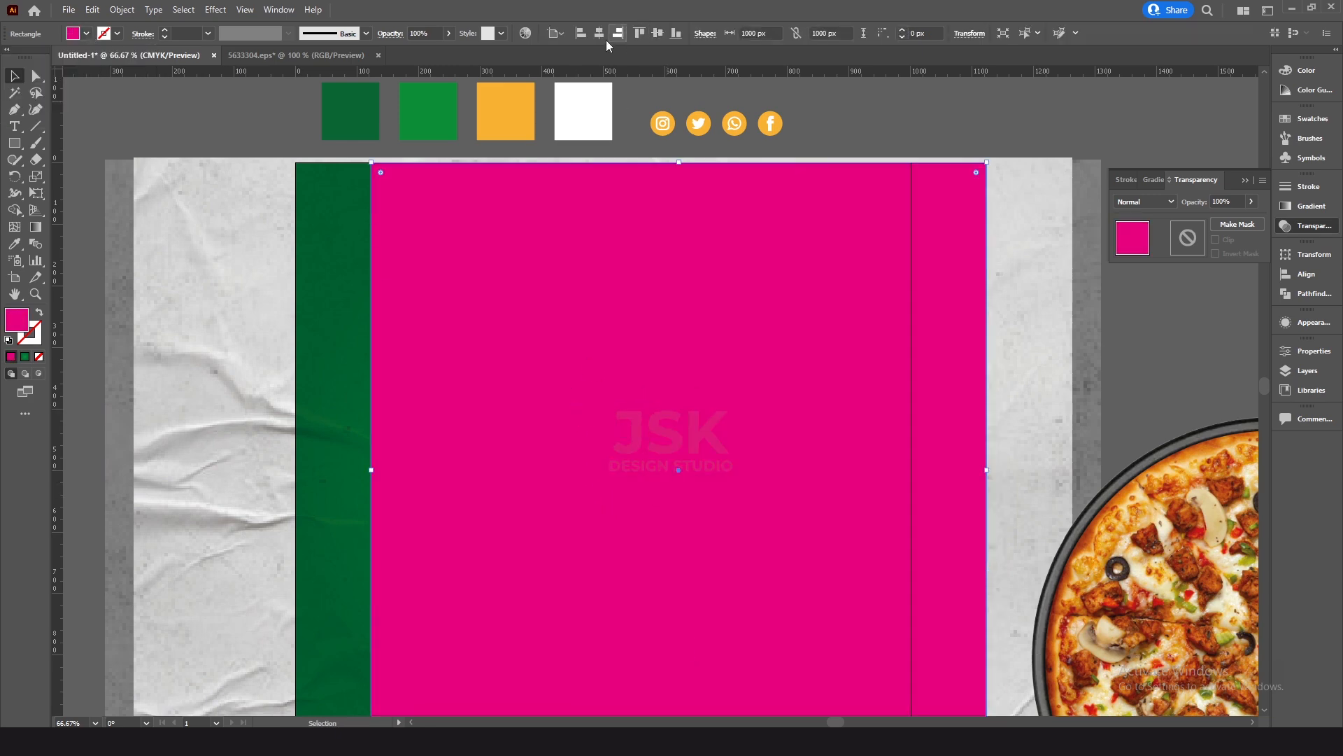
{"action": "left_click", "coordinate": [581, 33]}
Clip the Warp Paper and grunge images to the magenta square with a clipping mask, and deselect the result.
{"action": "left_click", "coordinate": [111, 317]}
{"action": "left_click_drag", "start_coordinate": [104, 258], "coordinate": [438, 360]}
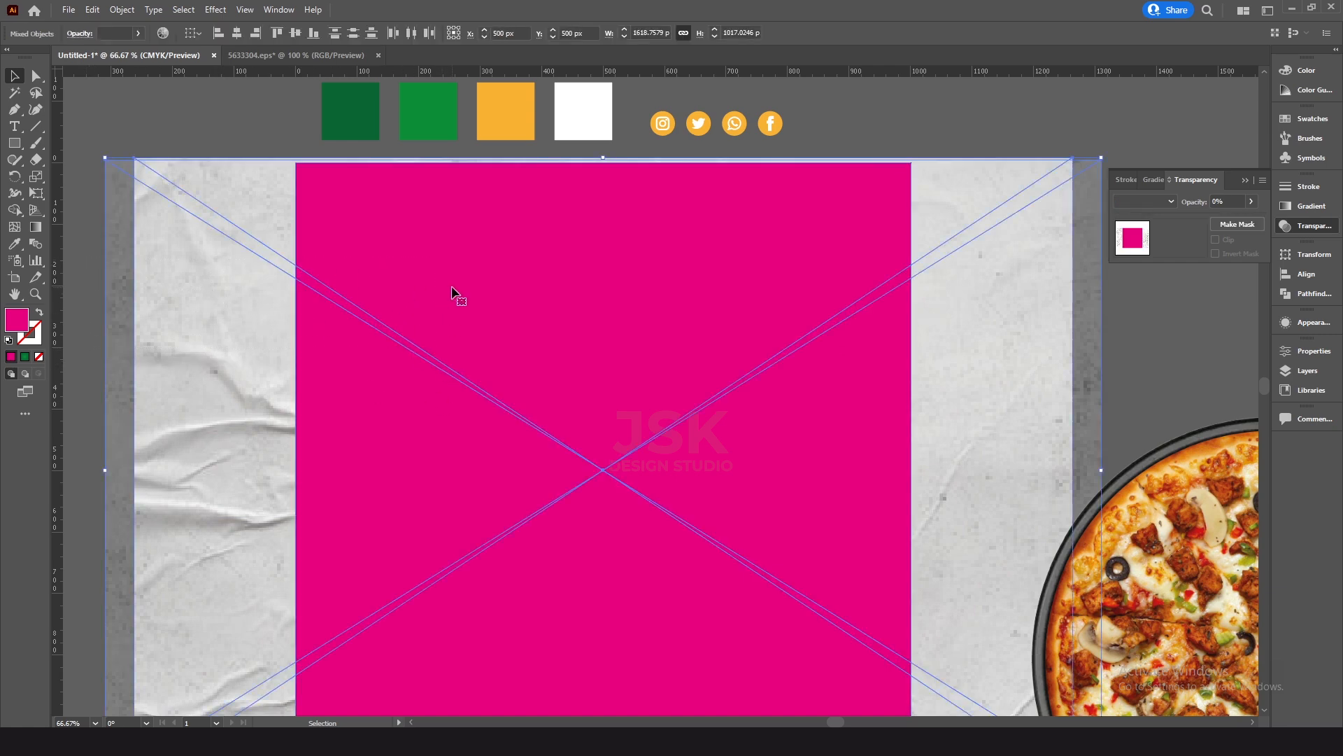
{"action": "left_click", "coordinate": [122, 9]}
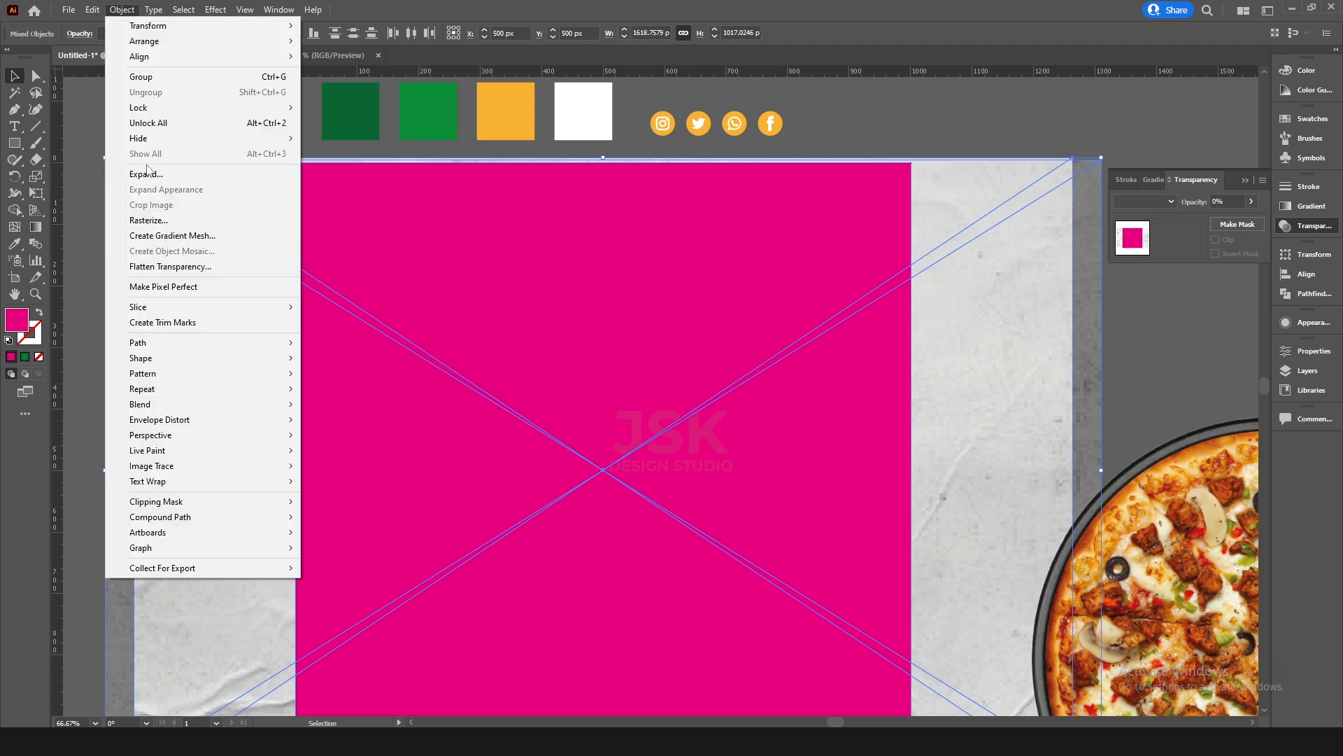
{"action": "mouse_move", "coordinate": [222, 503]}
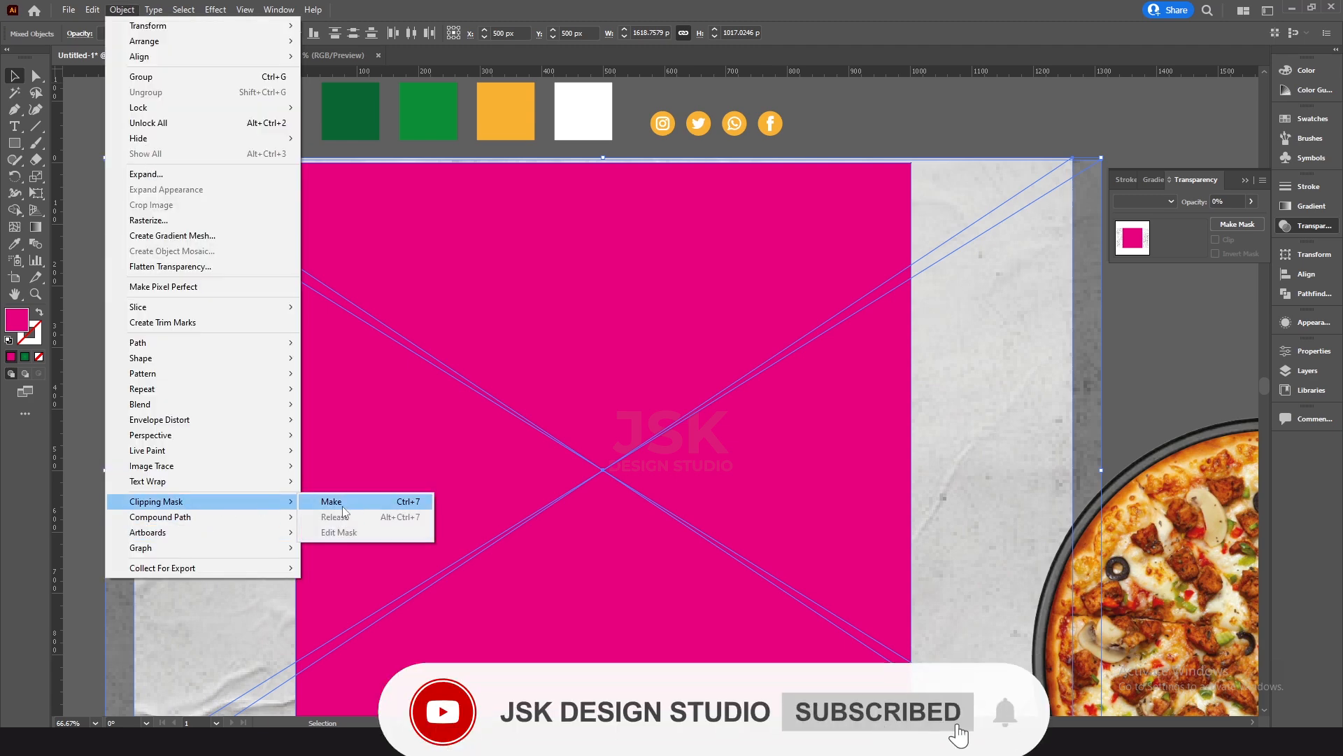
{"action": "left_click", "coordinate": [342, 505]}
{"action": "left_click_drag", "start_coordinate": [600, 501], "coordinate": [583, 435]}
{"action": "key", "text": "a"}
{"action": "key", "text": "ctrl+shift+a"}
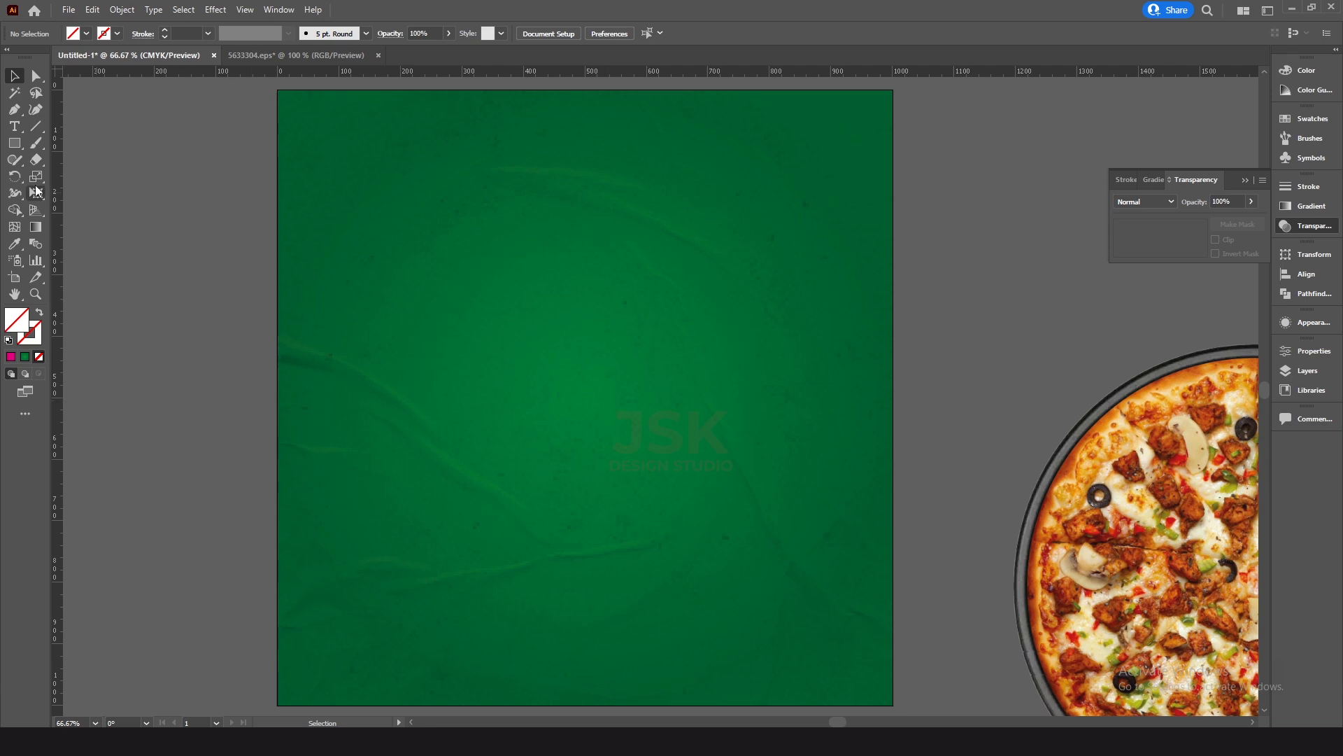
Add the text "PIZZA" in Anton Regular on the green background and enlarge it to about 160 pt.
{"action": "left_click_drag", "start_coordinate": [16, 130], "coordinate": [50, 129]}
{"action": "left_click", "coordinate": [49, 128]}
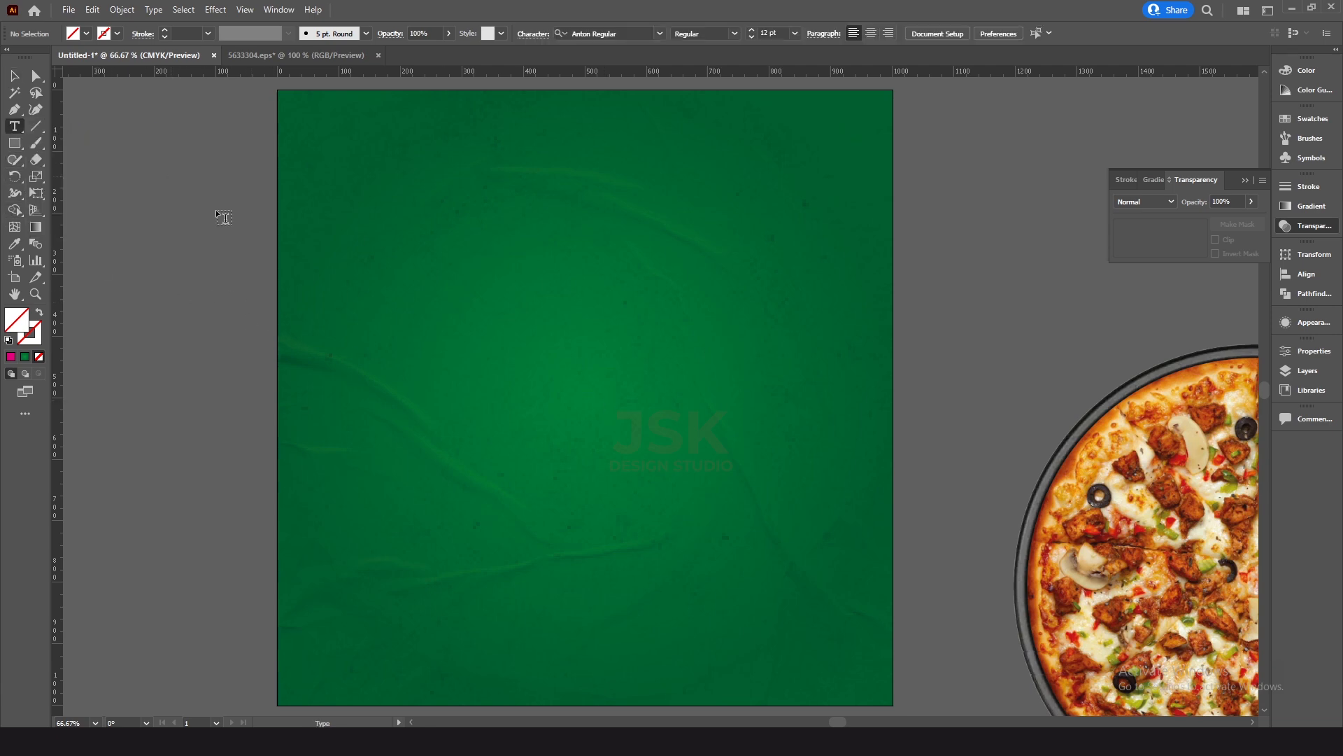
{"action": "left_click", "coordinate": [431, 330]}
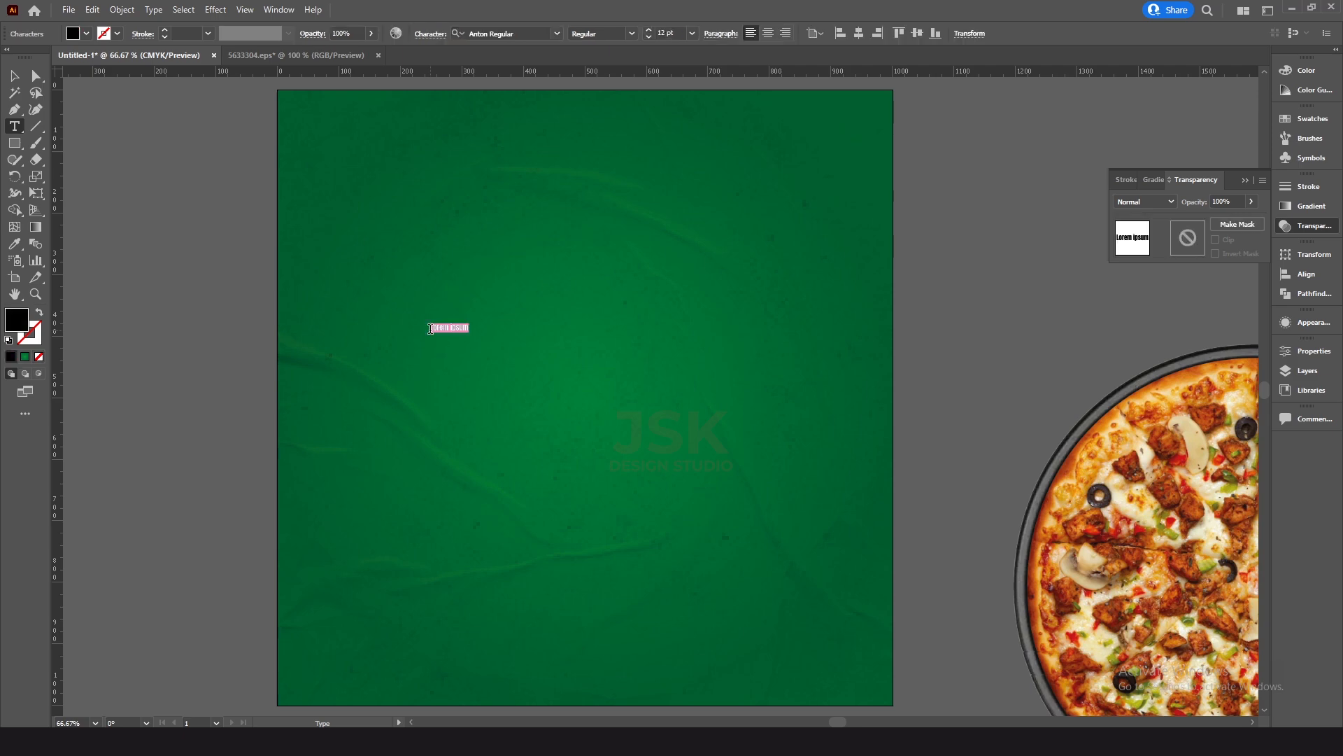
{"action": "type", "text": "PIZZA"}
{"action": "left_click", "coordinate": [14, 76]}
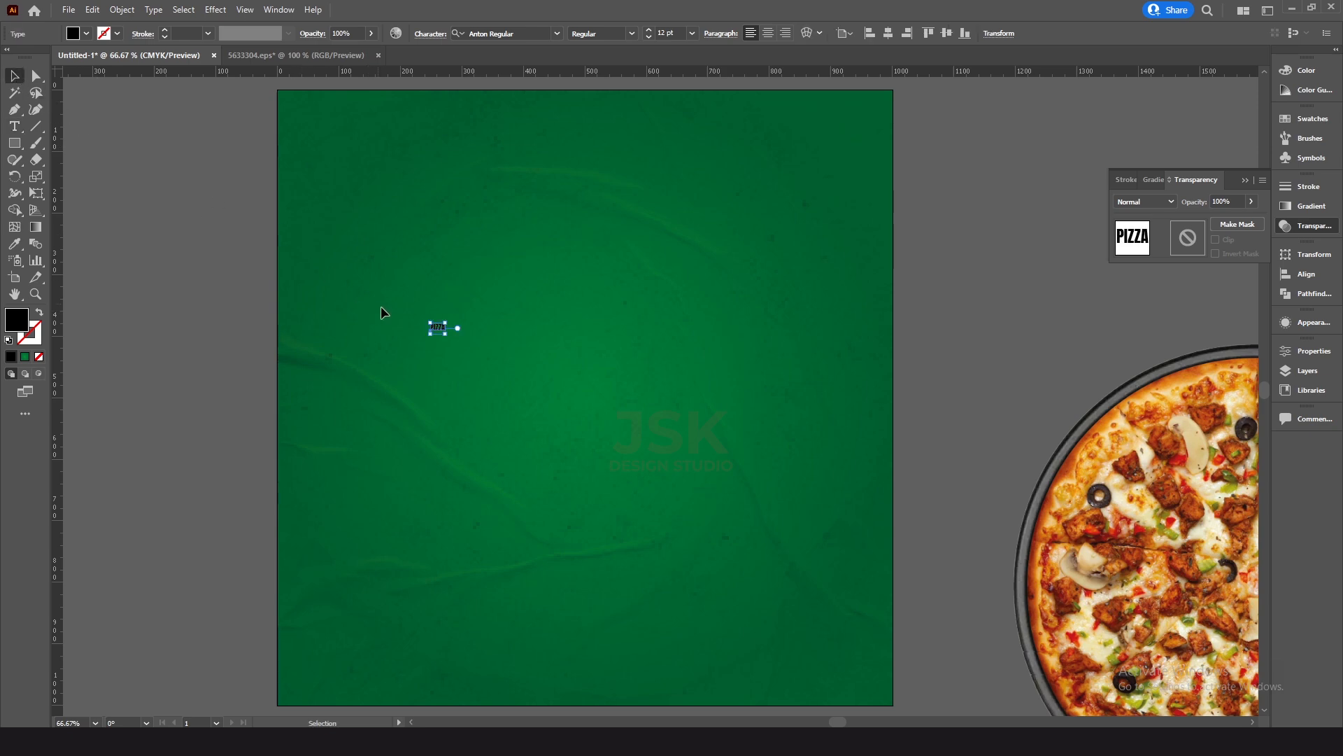
{"action": "left_click_drag", "start_coordinate": [439, 330], "coordinate": [573, 251]}
Copy the word PIZZA and paste it repeatedly after itself until the line holds it six times without spaces.
{"action": "double_click", "coordinate": [502, 331]}
{"action": "left_click", "coordinate": [502, 330]}
{"action": "key", "text": "ctrl+a"}
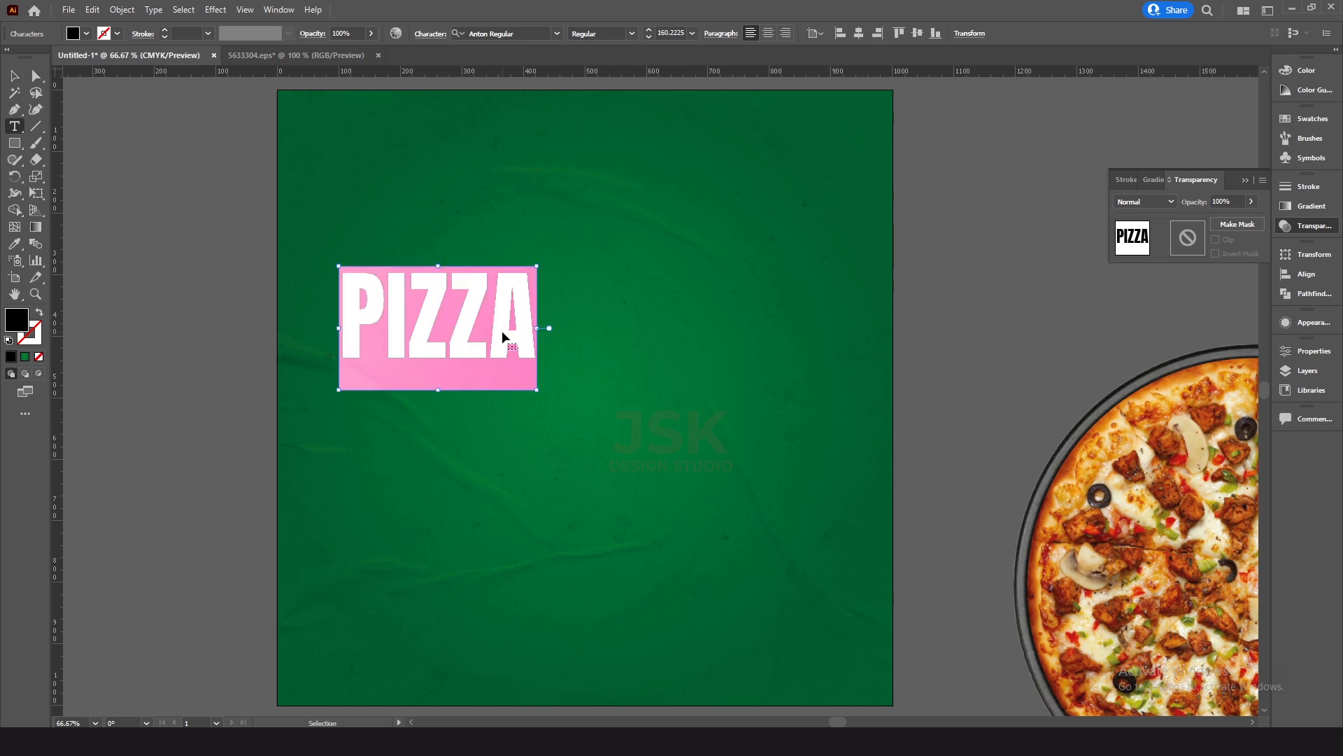
{"action": "left_click", "coordinate": [503, 335], "text": "ctrl"}
{"action": "key", "text": "Right"}
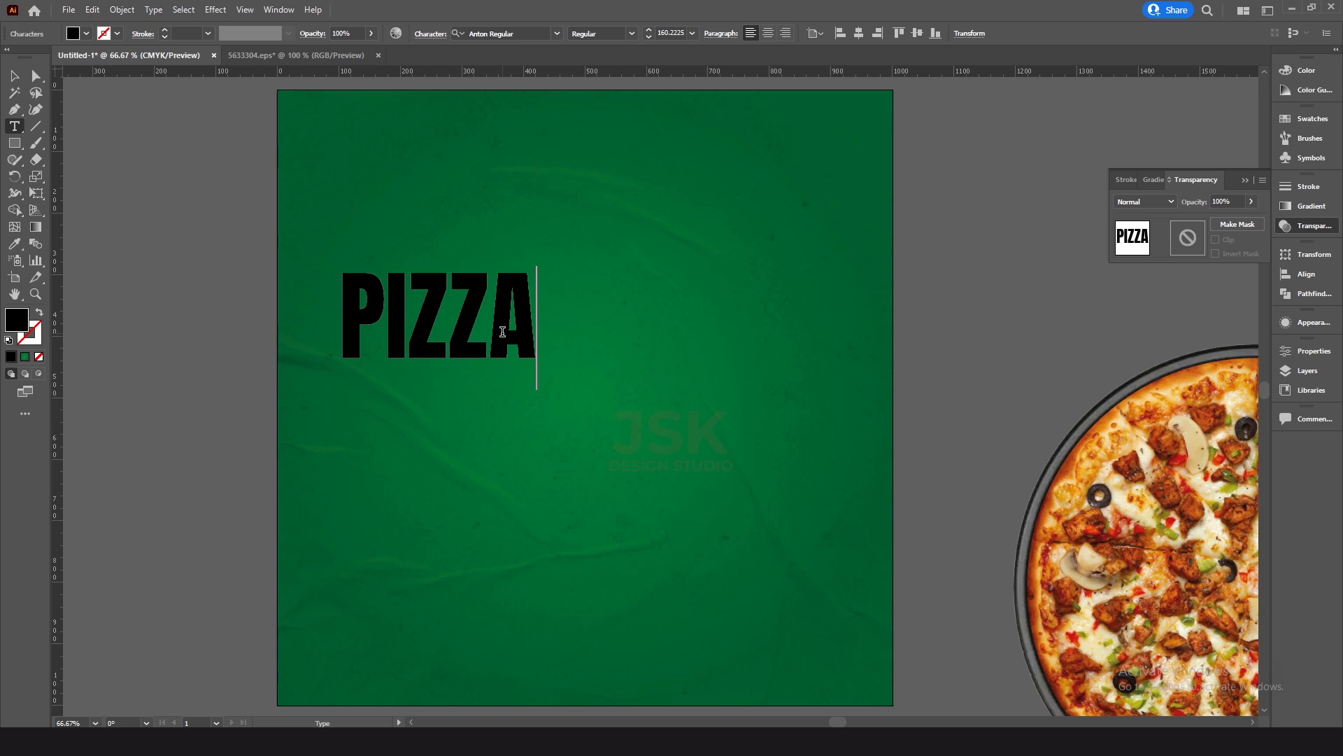
{"action": "key", "text": "ctrl+v"}
{"action": "key", "text": "ctrl+v"}
{"action": "key", "text": "ctrl+v"}
{"action": "key", "text": "ctrl+v"}
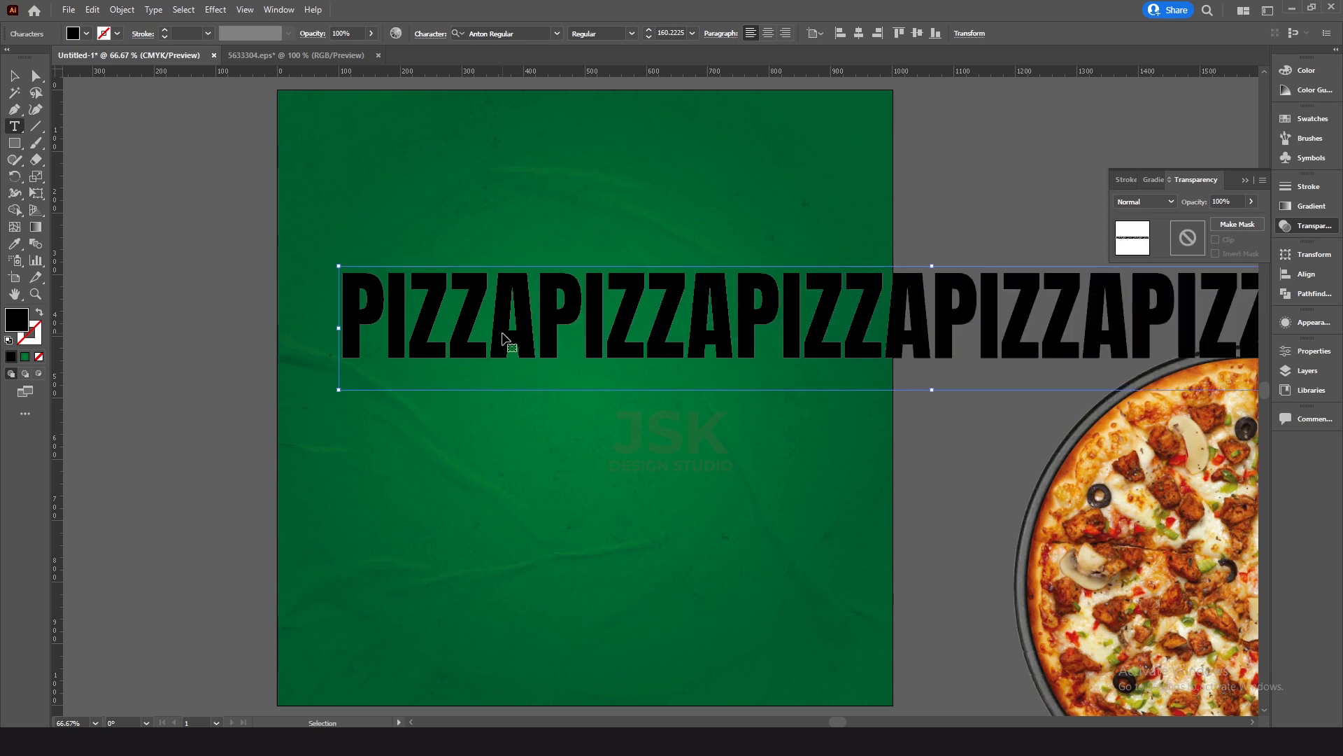
{"action": "key", "text": "Escape"}
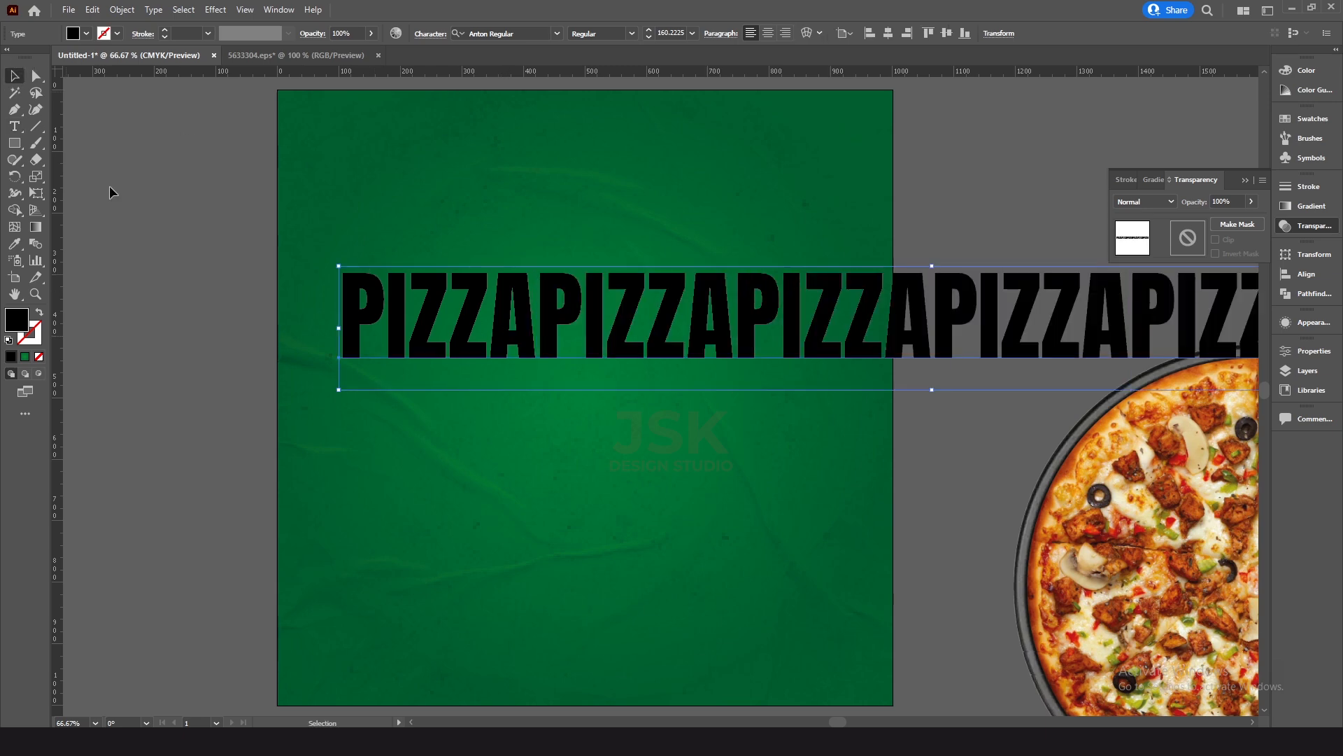
Fill the PIZZA line with white and move it across the upper part of the artboard, overlapping both sides.
{"action": "left_click", "coordinate": [74, 34]}
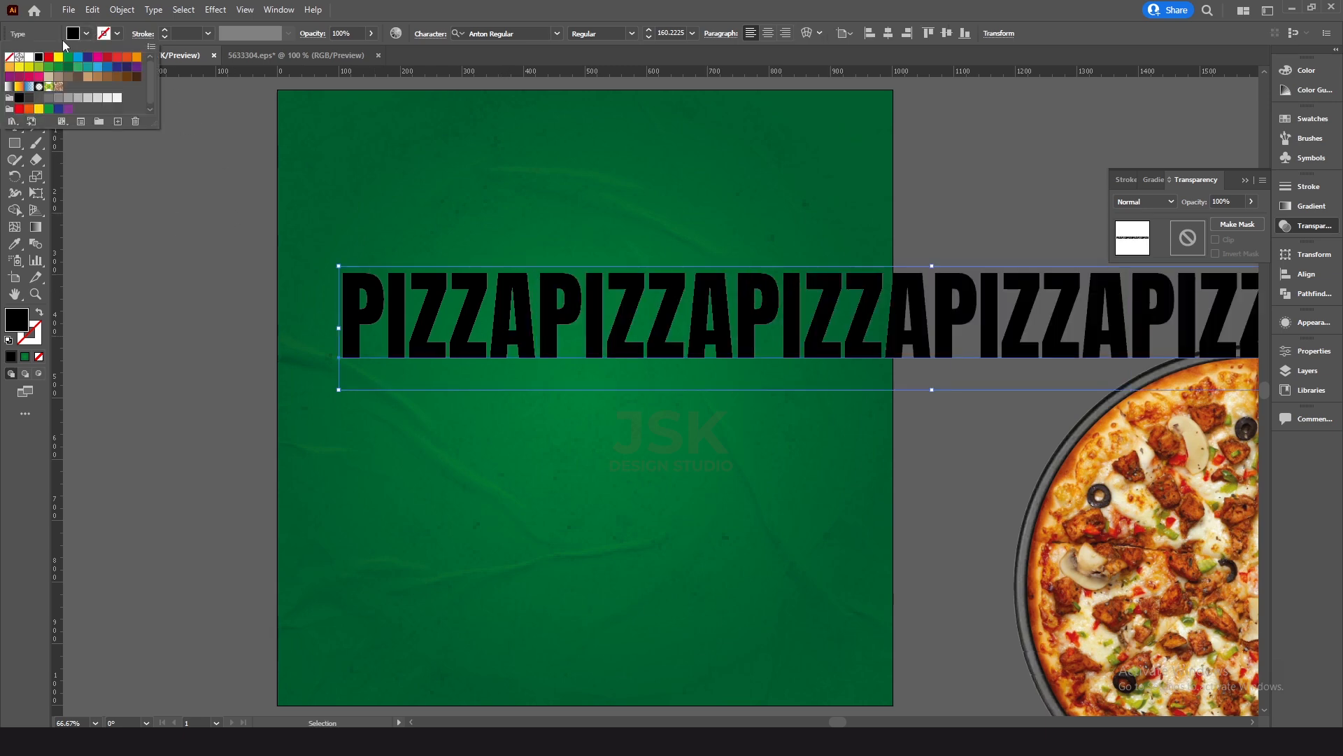
{"action": "left_click", "coordinate": [29, 57]}
{"action": "left_click_drag", "start_coordinate": [862, 297], "coordinate": [569, 232]}
Duplicate the PIZZA line straight below and repeat the copy at equal spacing until there are six rows.
{"action": "key", "text": "ctrl+minus"}
{"action": "left_click_drag", "start_coordinate": [689, 384], "coordinate": [640, 315]}
{"action": "left_click_drag", "start_coordinate": [621, 256], "coordinate": [638, 286]}
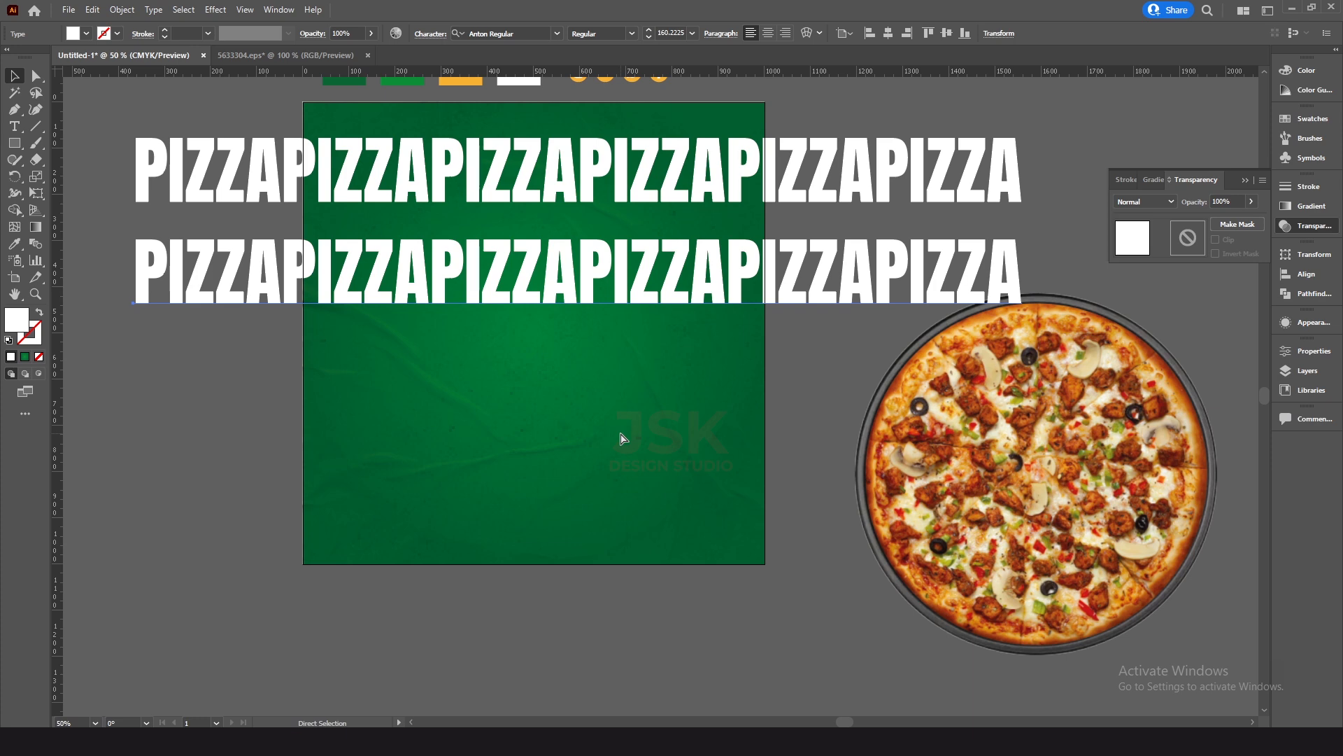
{"action": "key", "text": "ctrl+d"}
{"action": "key", "text": "ctrl+d"}
{"action": "key", "text": "ctrl+d"}
{"action": "key", "text": "ctrl+d"}
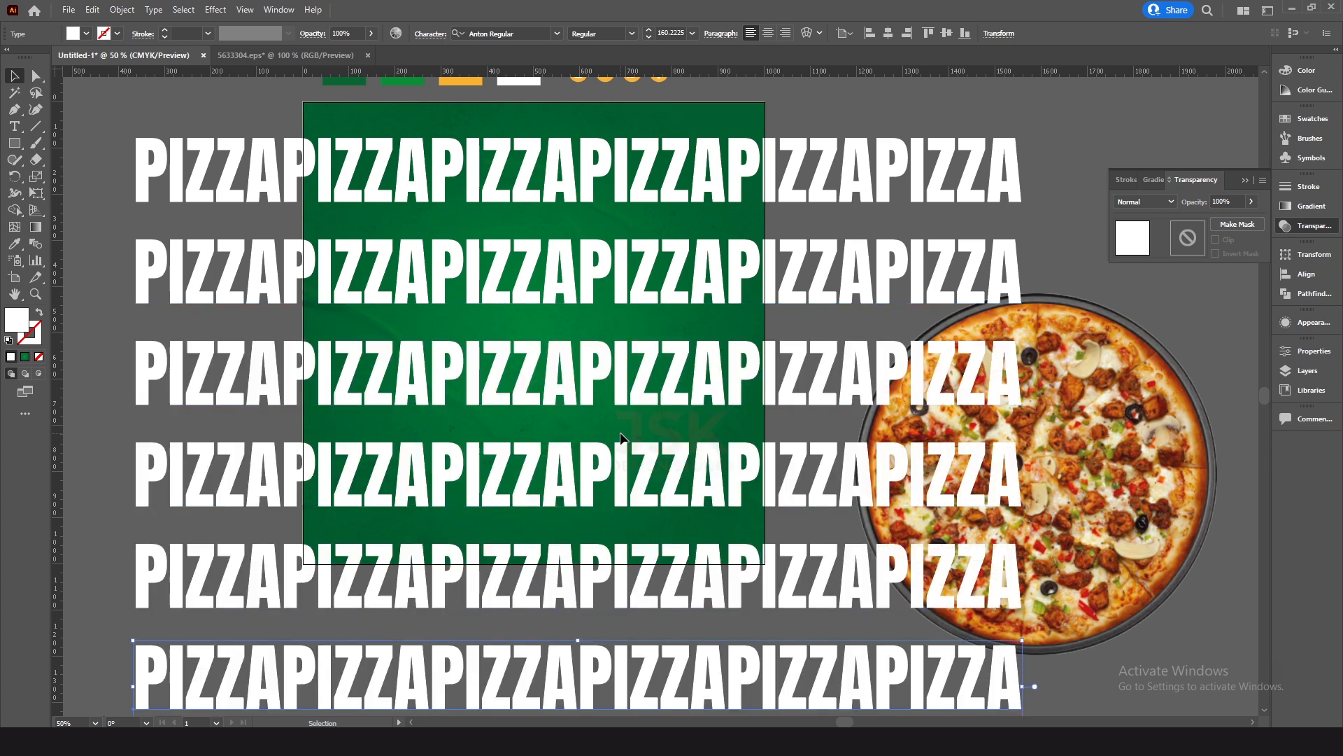
Select all six PIZZA rows and group them.
{"action": "key", "text": "ctrl+minus"}
{"action": "left_click_drag", "start_coordinate": [663, 409], "coordinate": [523, 408]}
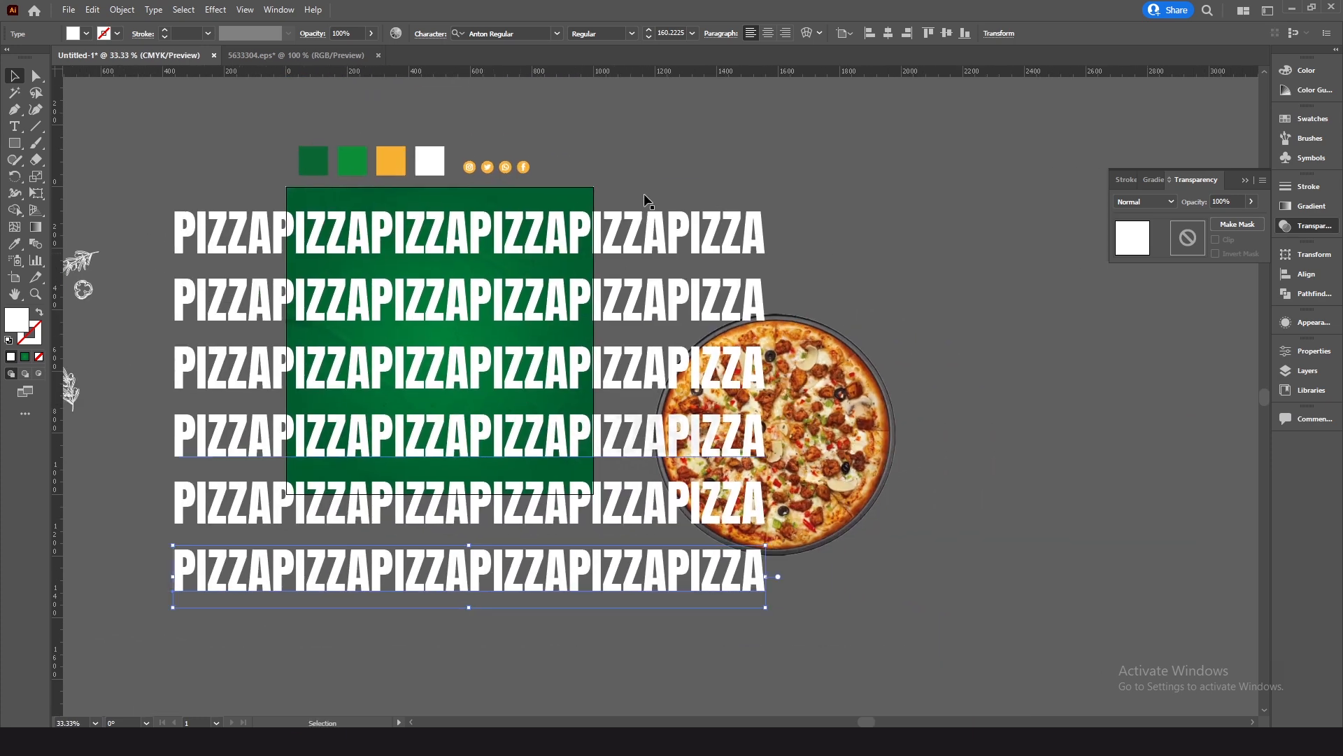
{"action": "left_click", "coordinate": [614, 182]}
{"action": "left_click_drag", "start_coordinate": [616, 333], "coordinate": [631, 597]}
{"action": "key", "text": "ctrl+g"}
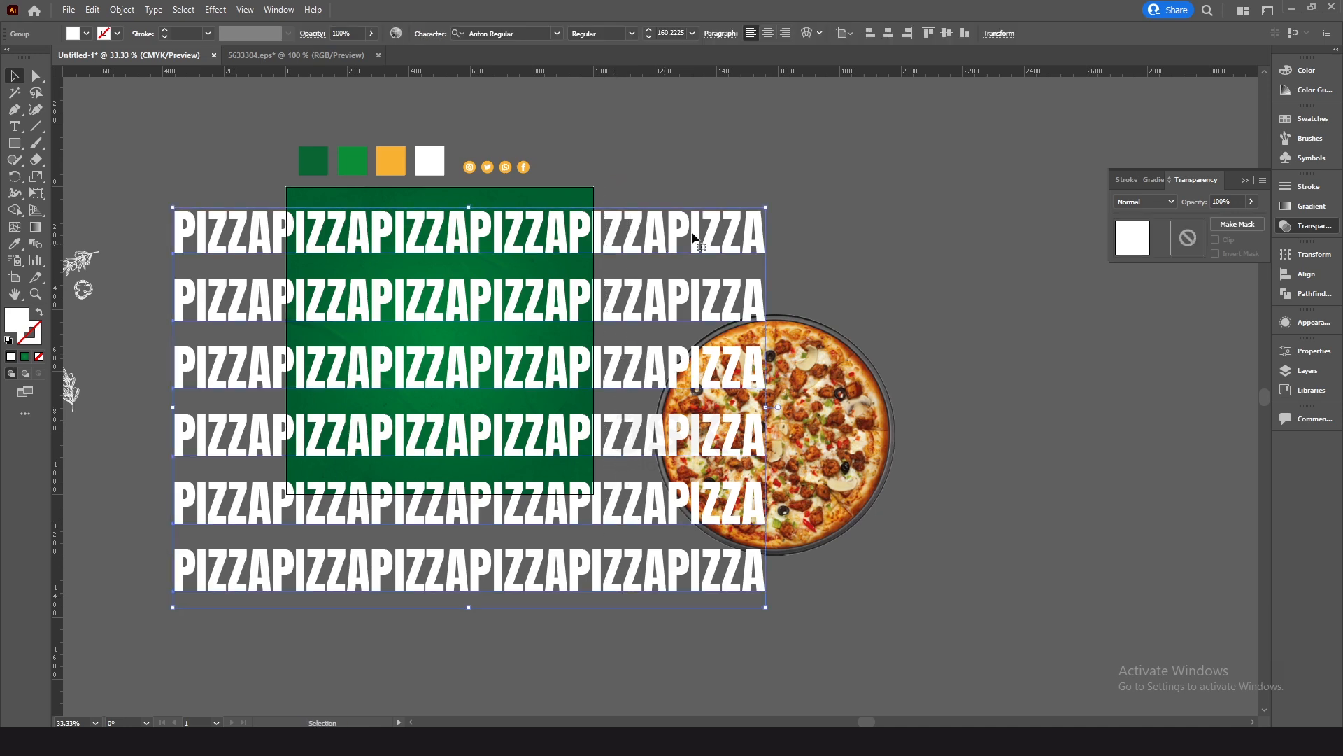
Try rotating the grouped PIZZA rows by 8°, and undo the rotation.
{"action": "left_click", "coordinate": [993, 35]}
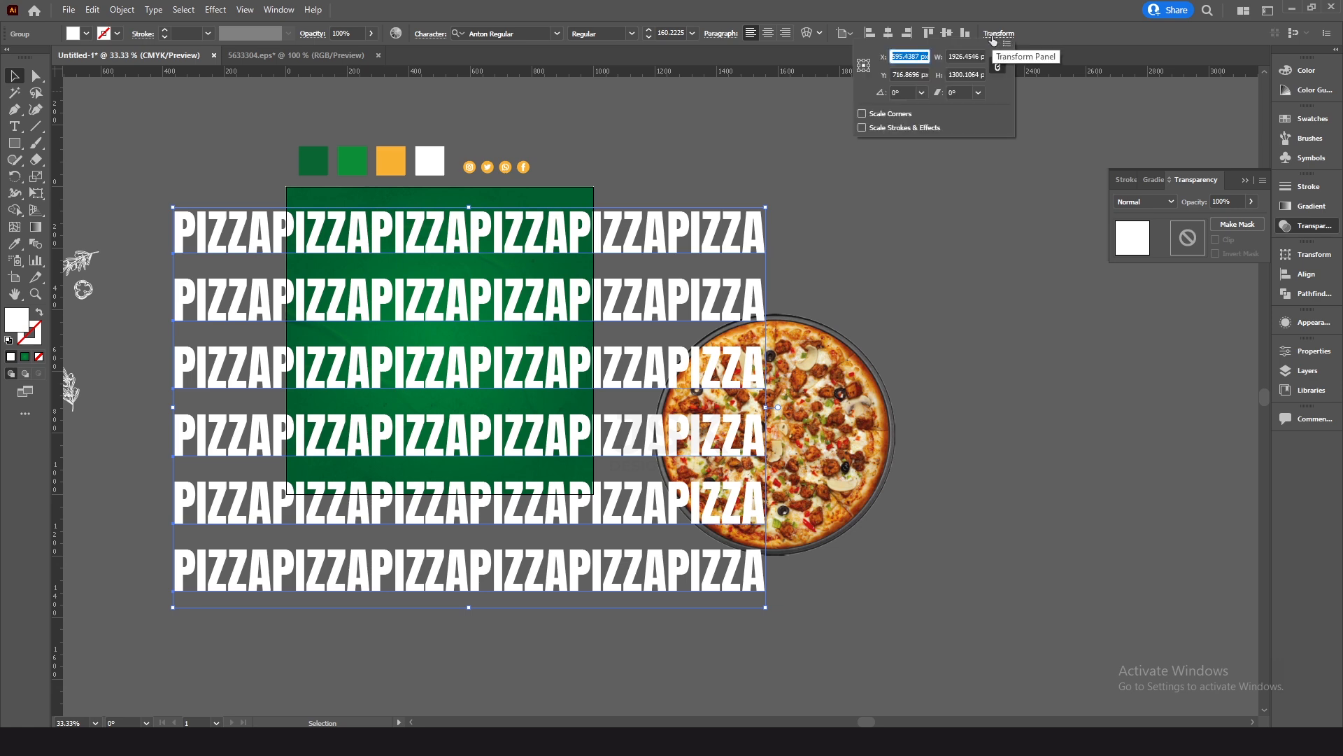
{"action": "left_click", "coordinate": [901, 92]}
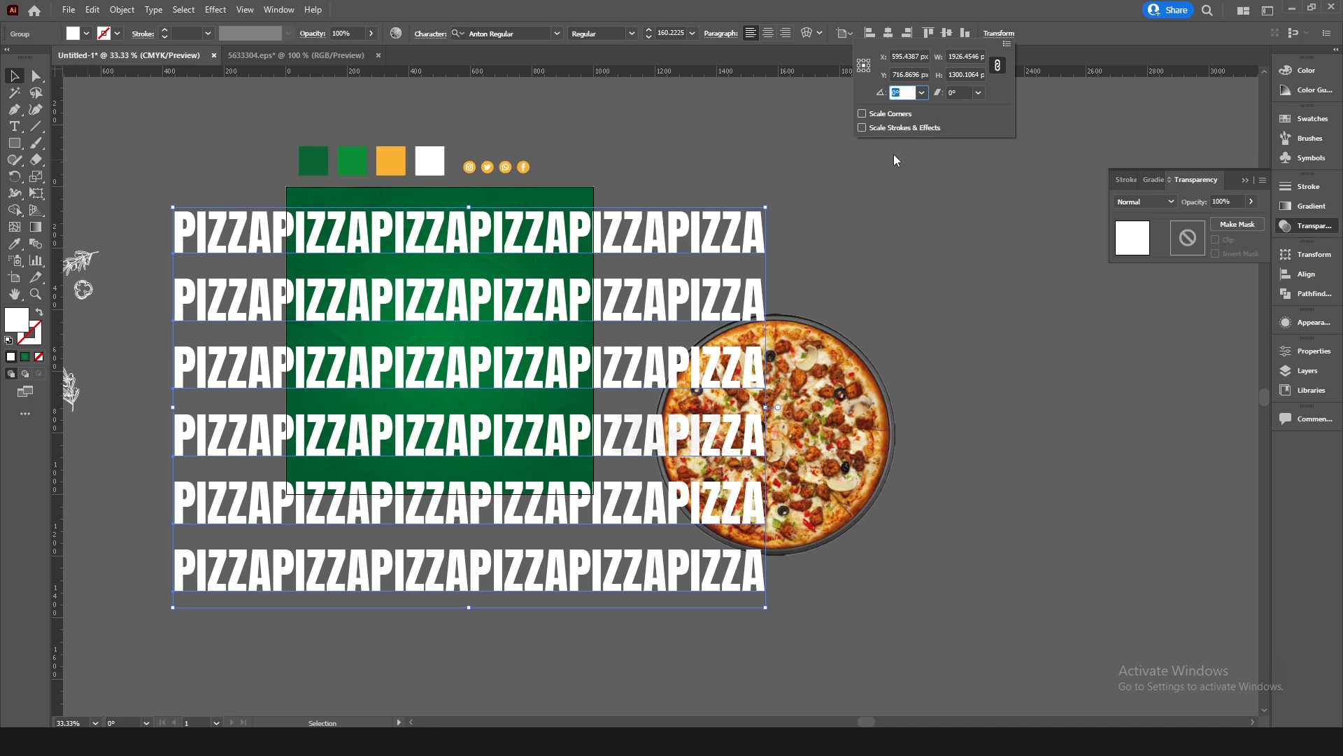
{"action": "type", "text": "8"}
{"action": "key", "text": "Return"}
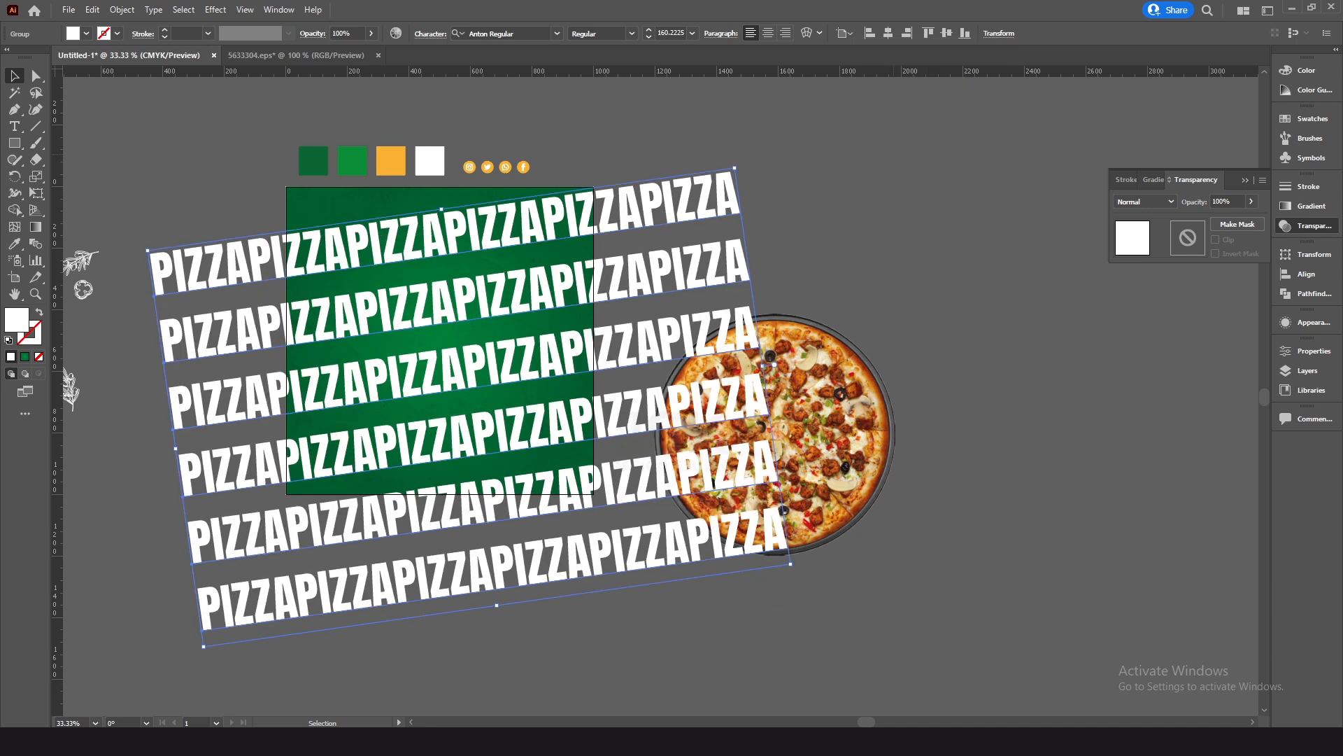
{"action": "key", "text": "ctrl+z"}
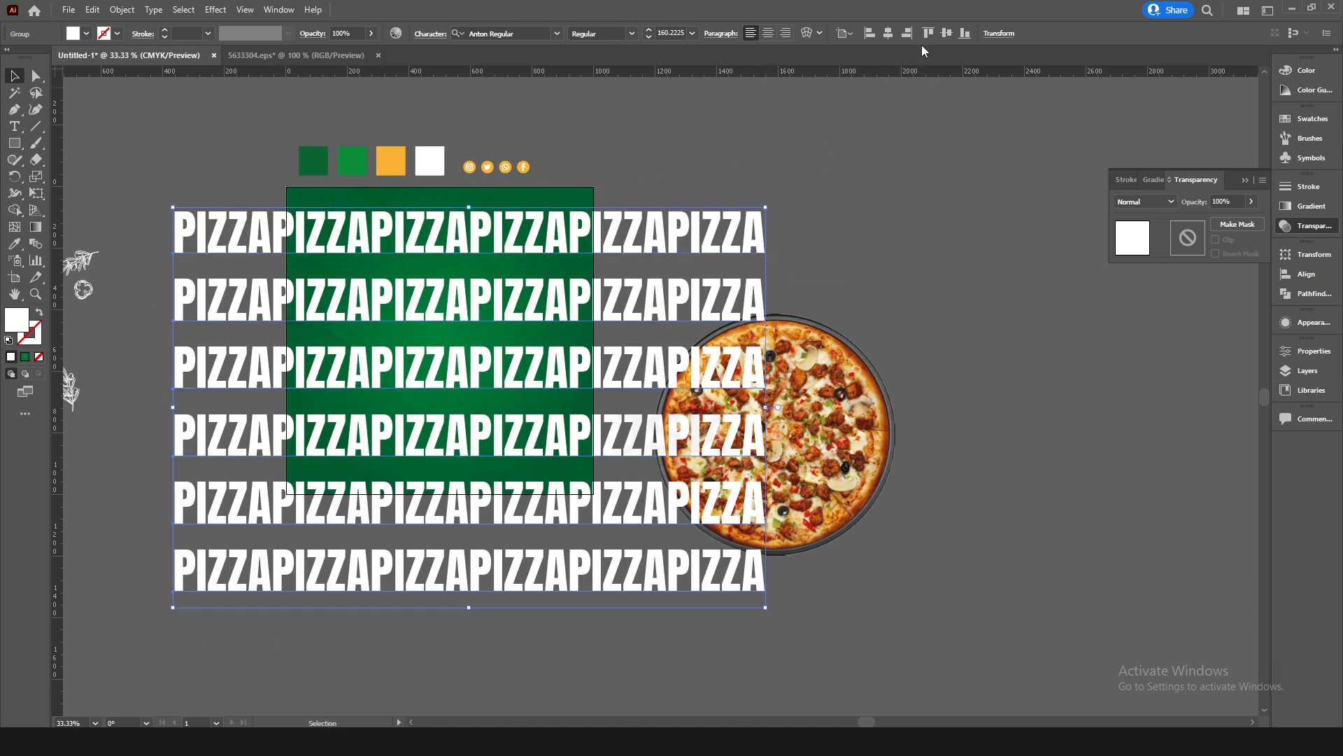
Rotate the grouped PIZZA rows by 6°.
{"action": "left_click", "coordinate": [998, 33]}
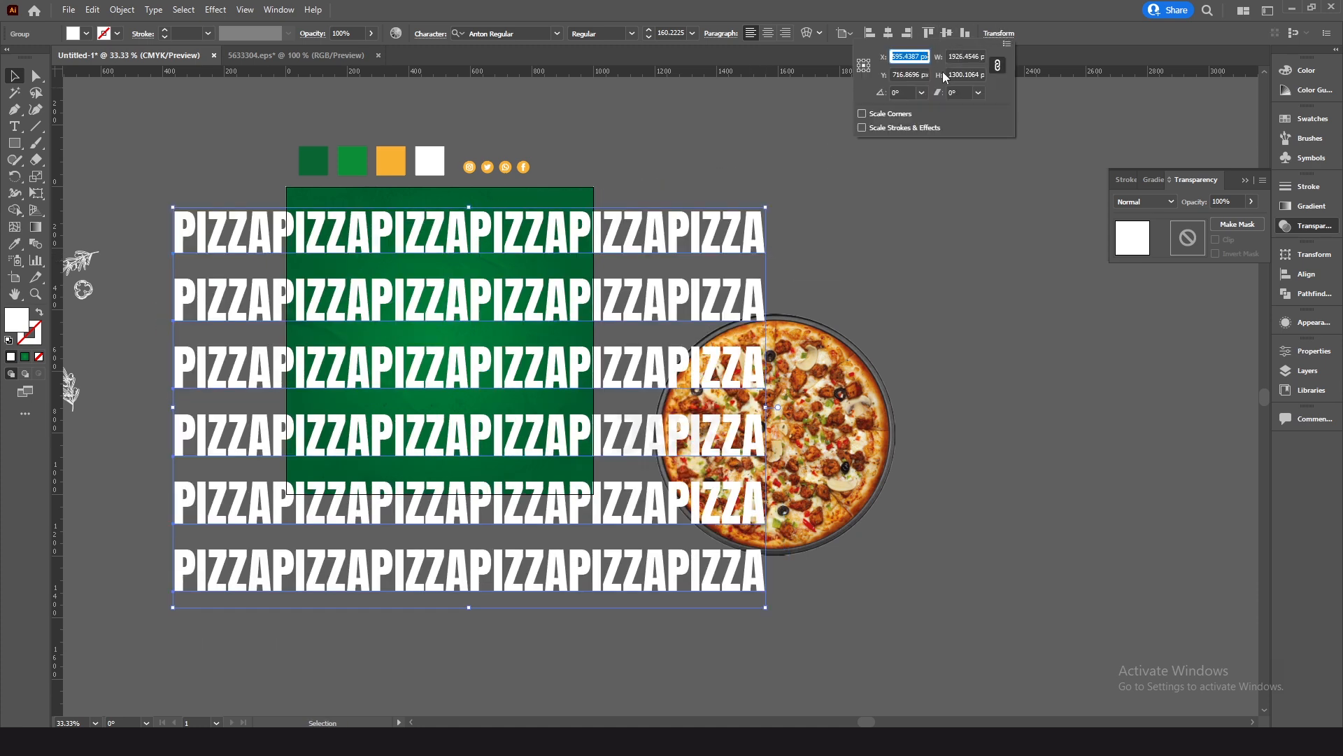
{"action": "left_click", "coordinate": [902, 92]}
{"action": "type", "text": "6"}
{"action": "key", "text": "Return"}
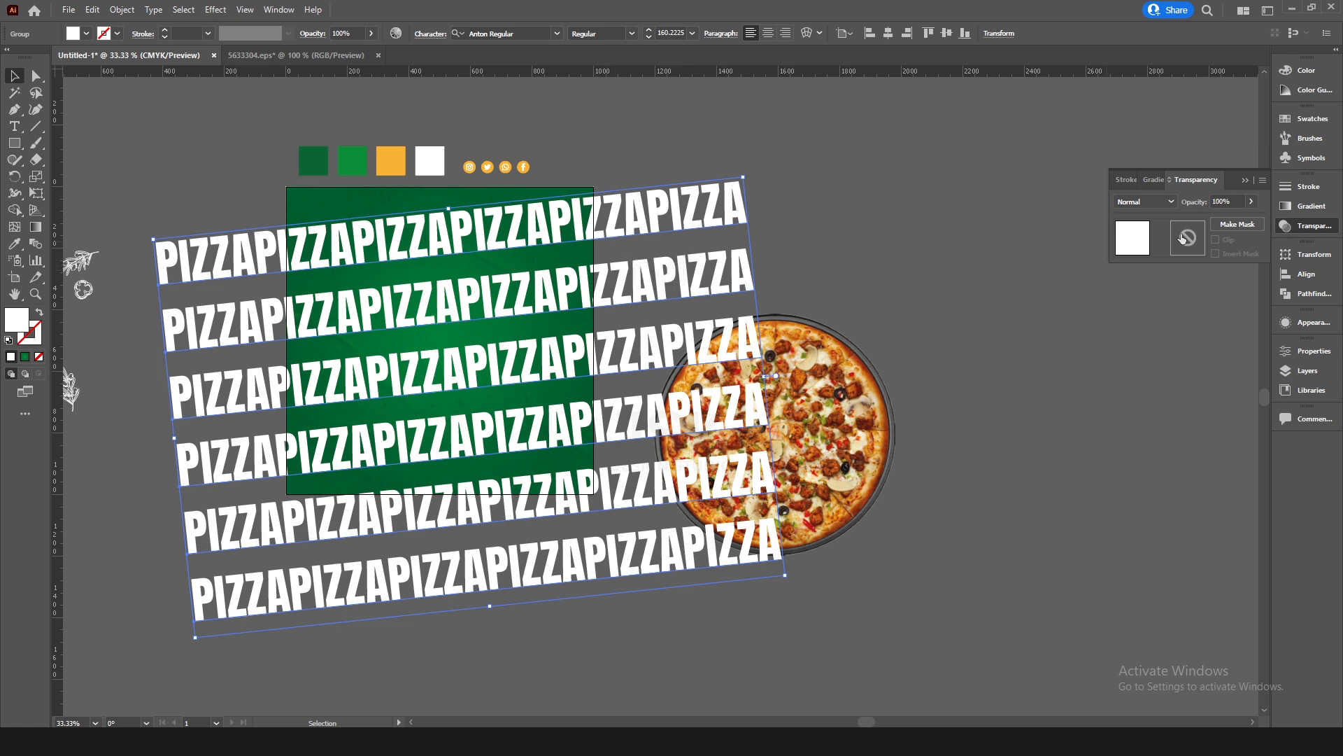
Set the opacity of the grouped PIZZA rows to 25%.
{"action": "left_click", "coordinate": [1233, 201]}
{"action": "type", "text": "2"}
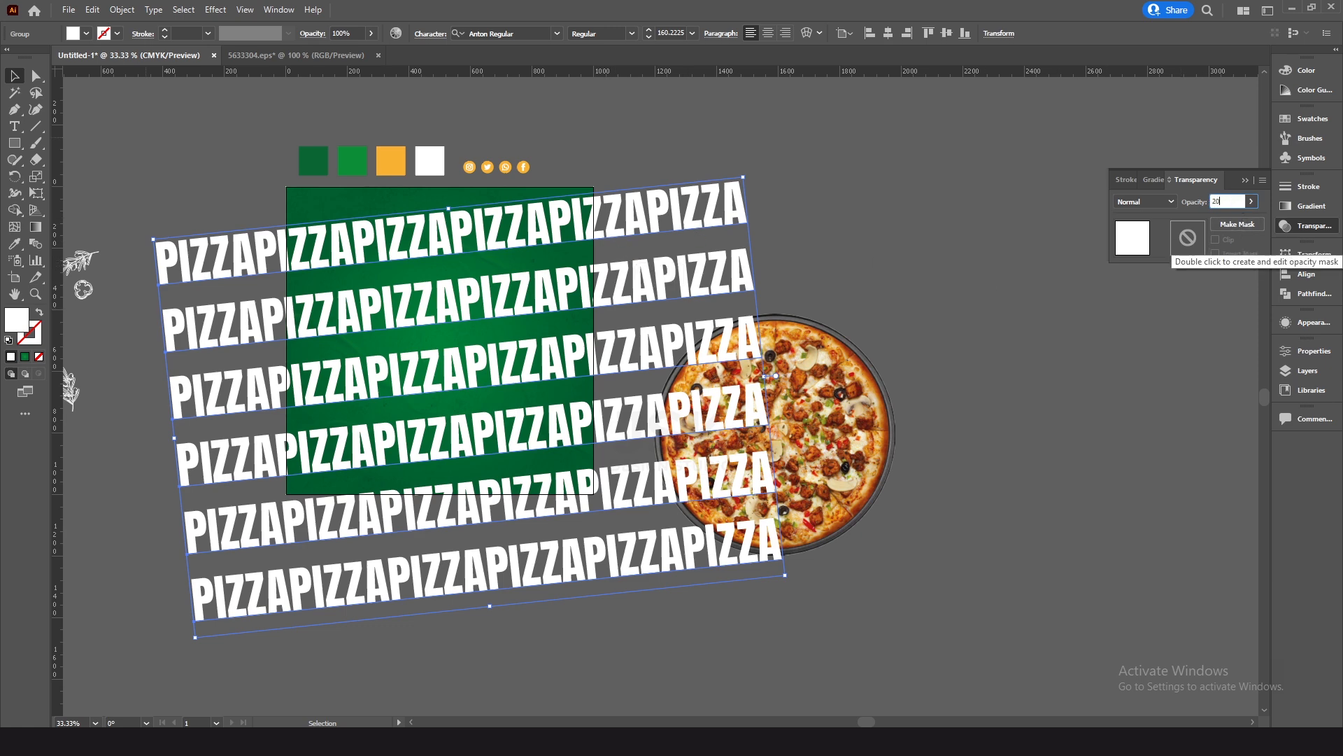
{"action": "type", "text": "5"}
{"action": "key", "text": "Return"}
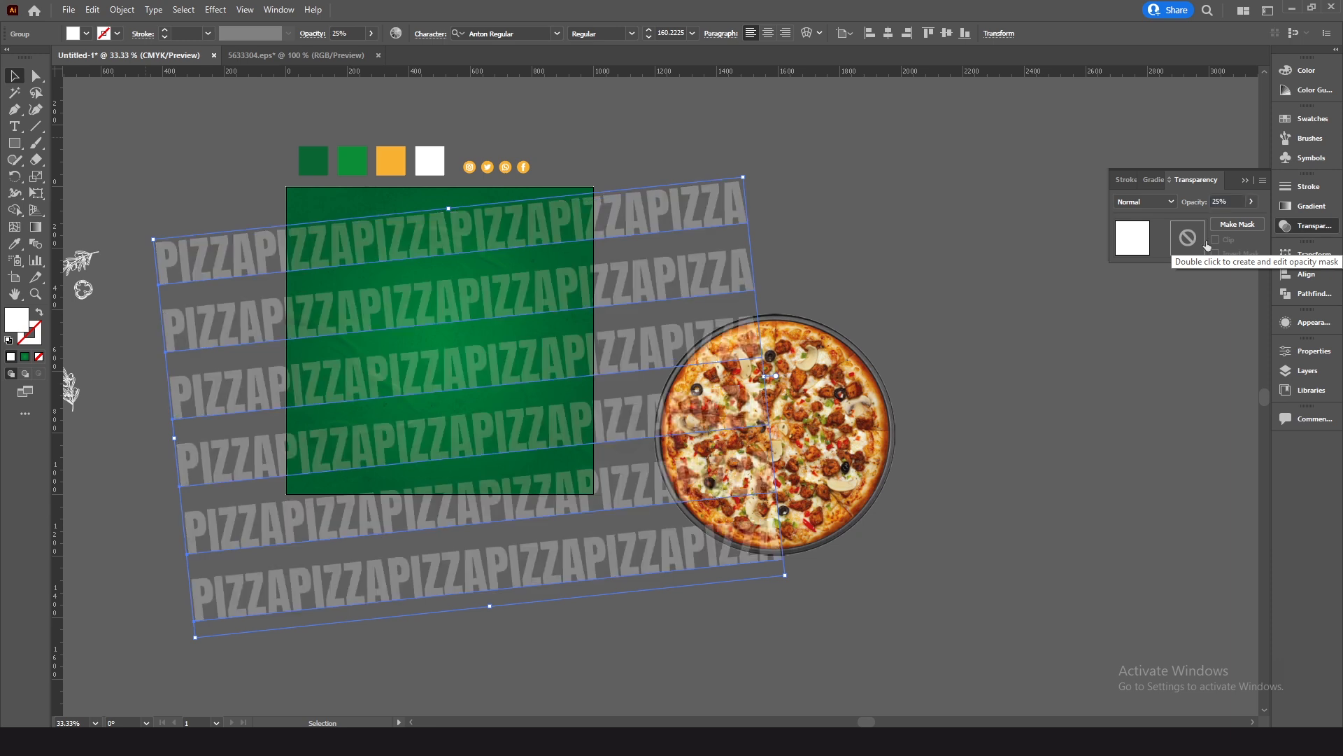
{"action": "left_click", "coordinate": [884, 262]}
Move the tilted PIZZA group slightly up and to the left over the artboard.
{"action": "left_click", "coordinate": [644, 211]}
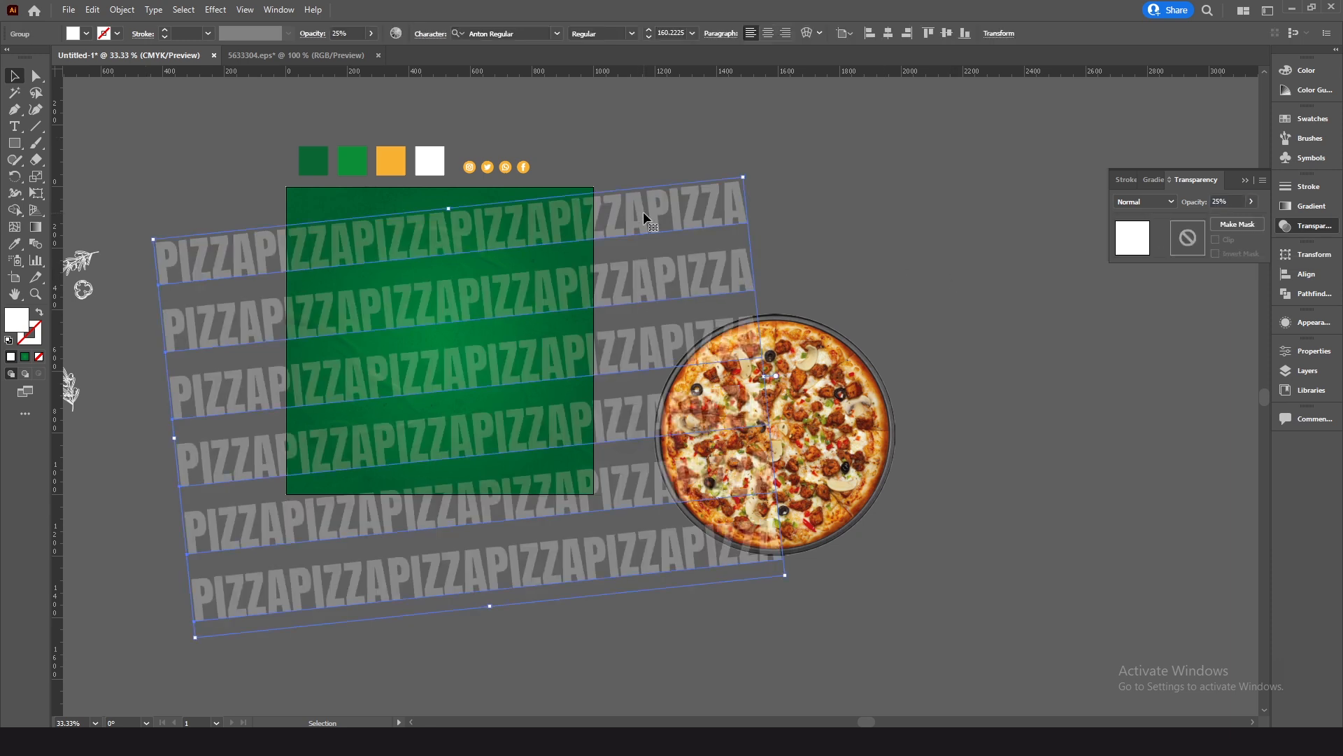
{"action": "left_click_drag", "start_coordinate": [632, 209], "coordinate": [620, 190]}
{"action": "left_click", "coordinate": [870, 263]}
Create a 1000 × 1000 px white rectangle and align it to the artboard so it covers it exactly.
{"action": "left_click_drag", "start_coordinate": [571, 260], "coordinate": [656, 289]}
{"action": "scroll", "coordinate": [573, 346], "scroll_direction": "up", "scroll_amount": 1}
{"action": "left_click_drag", "start_coordinate": [552, 292], "coordinate": [567, 315]}
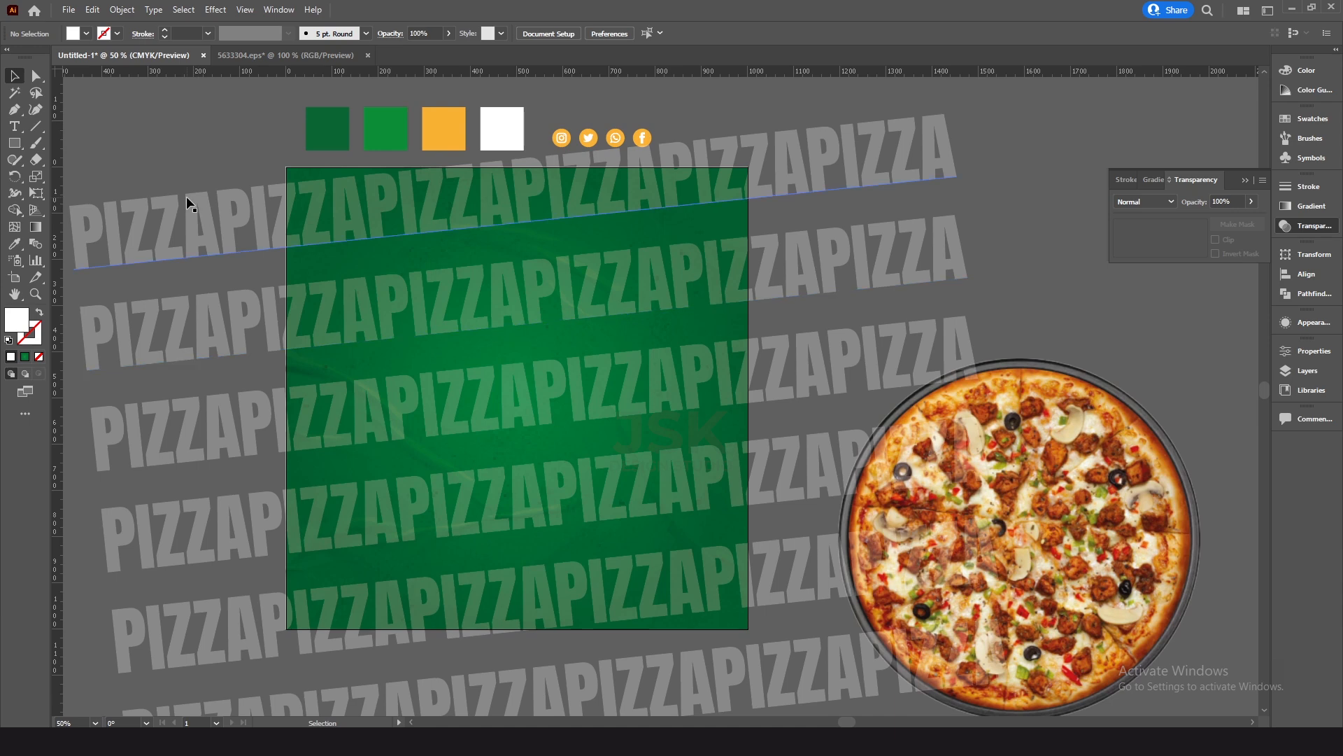
{"action": "left_click_drag", "start_coordinate": [14, 142], "coordinate": [14, 142]}
{"action": "left_click", "coordinate": [63, 144]}
{"action": "left_click", "coordinate": [423, 253]}
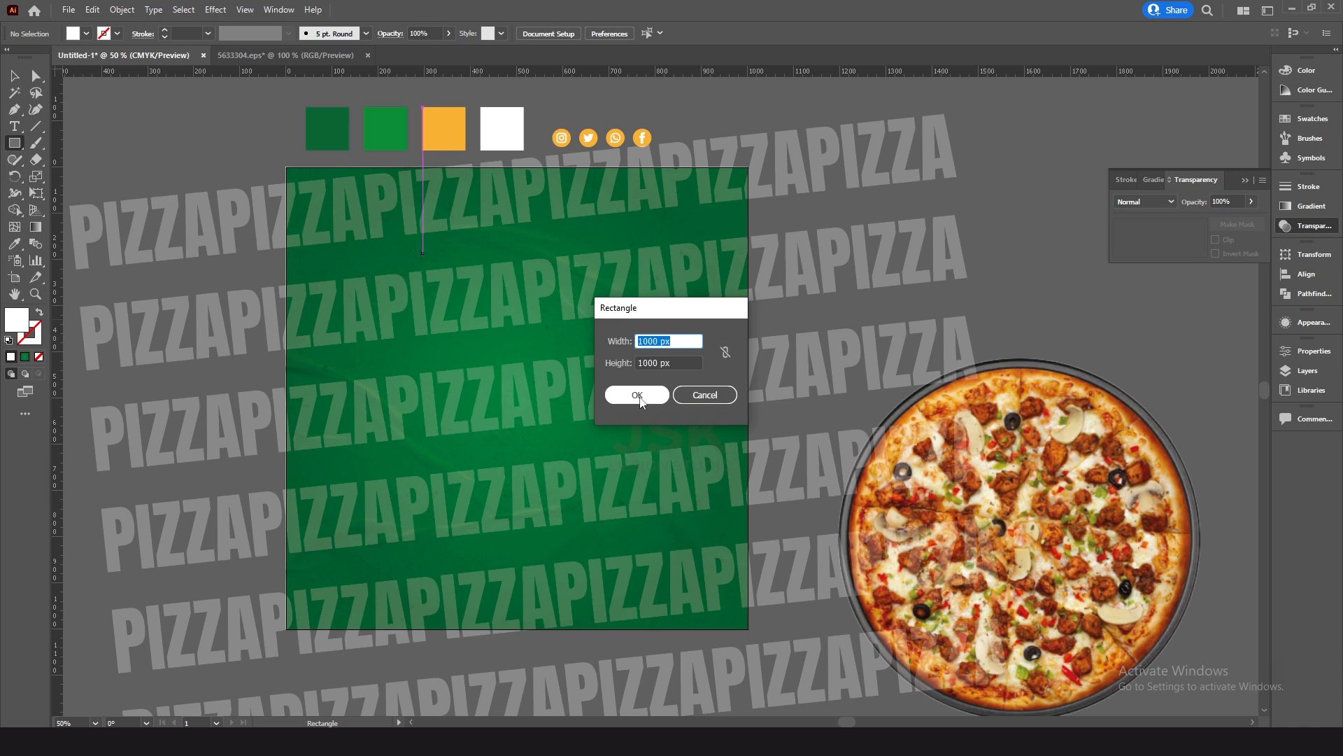
{"action": "left_click", "coordinate": [637, 395]}
{"action": "key", "text": "v"}
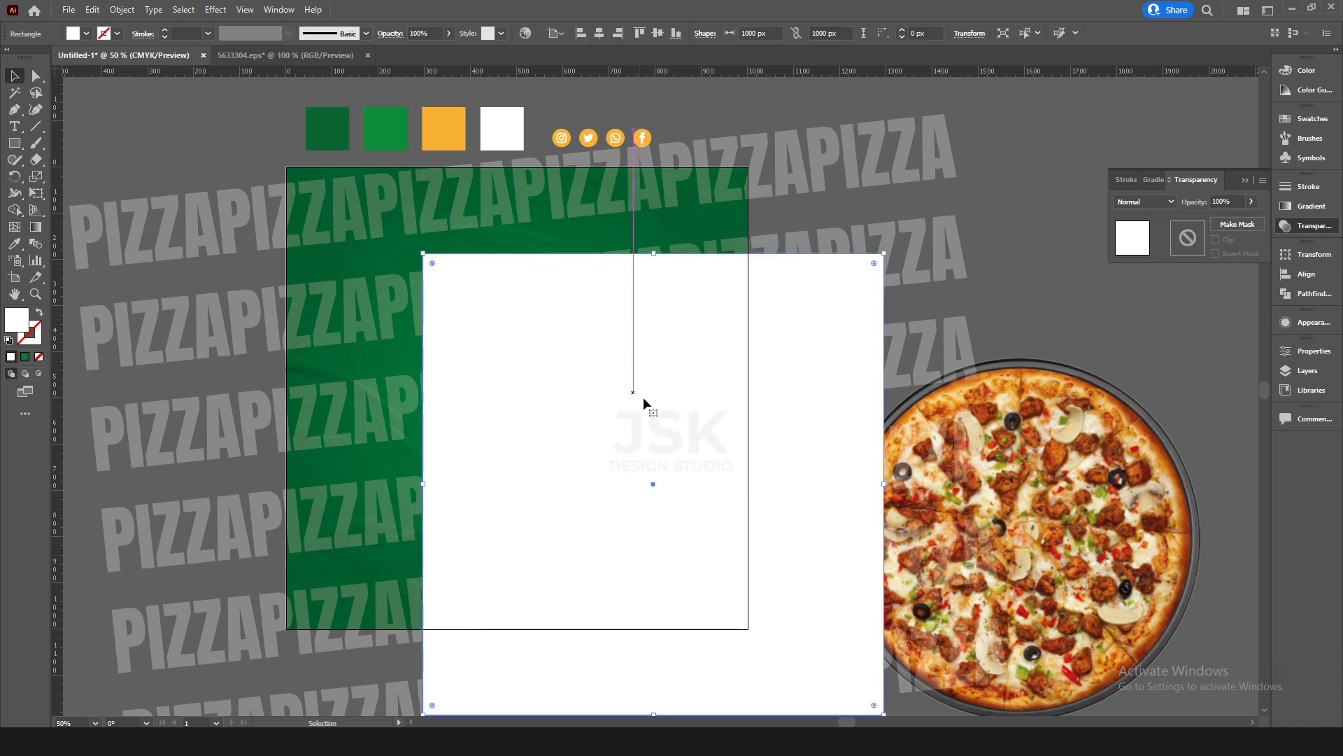
{"action": "left_click", "coordinate": [661, 33]}
{"action": "left_click", "coordinate": [600, 34]}
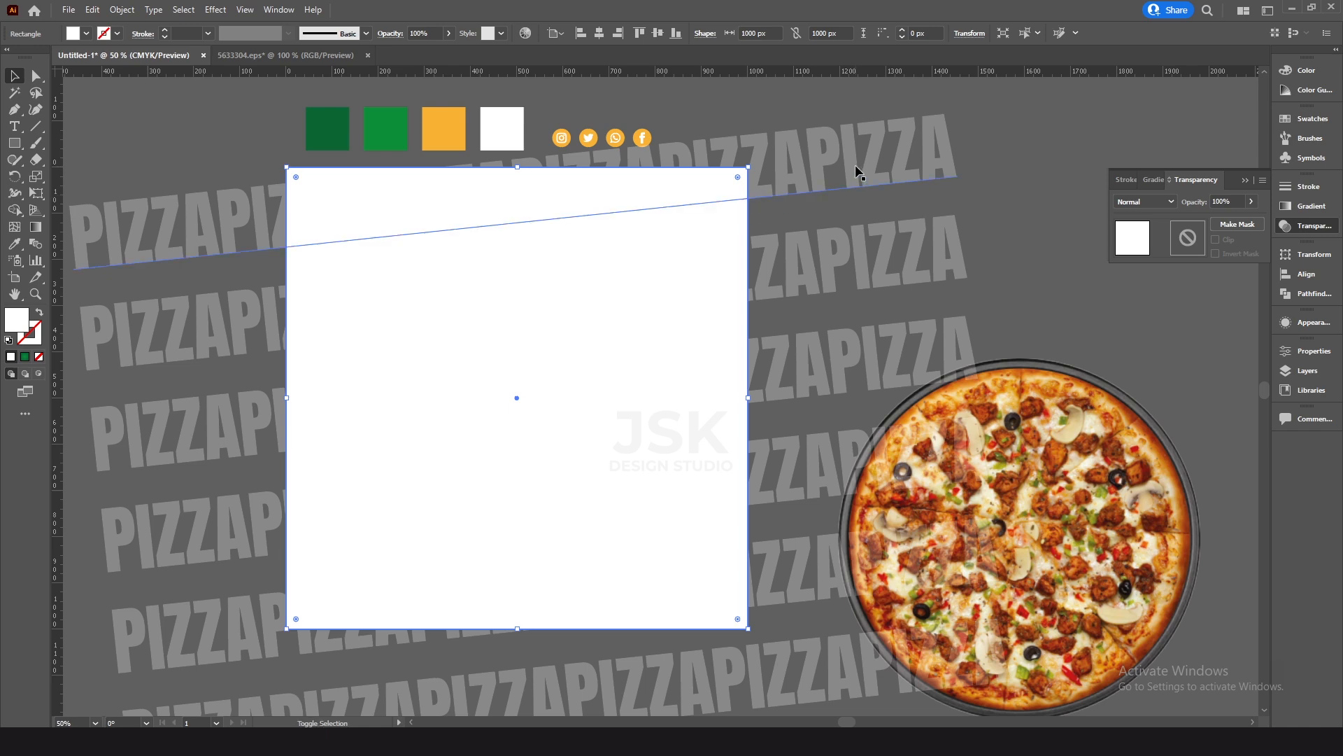
Select the white rectangle together with the PIZZA group and make a clipping mask from them.
{"action": "left_click", "coordinate": [814, 258], "text": "shift"}
{"action": "key", "text": "a"}
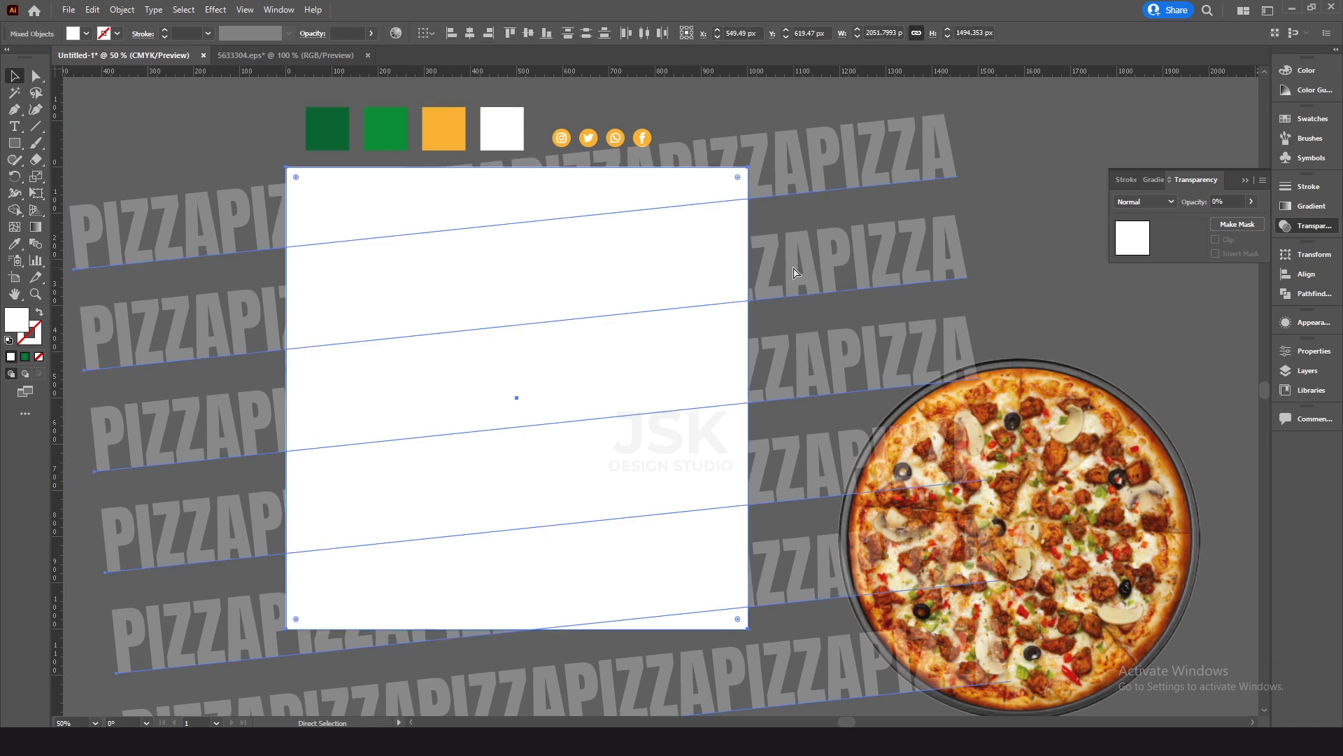
{"action": "key", "text": "v"}
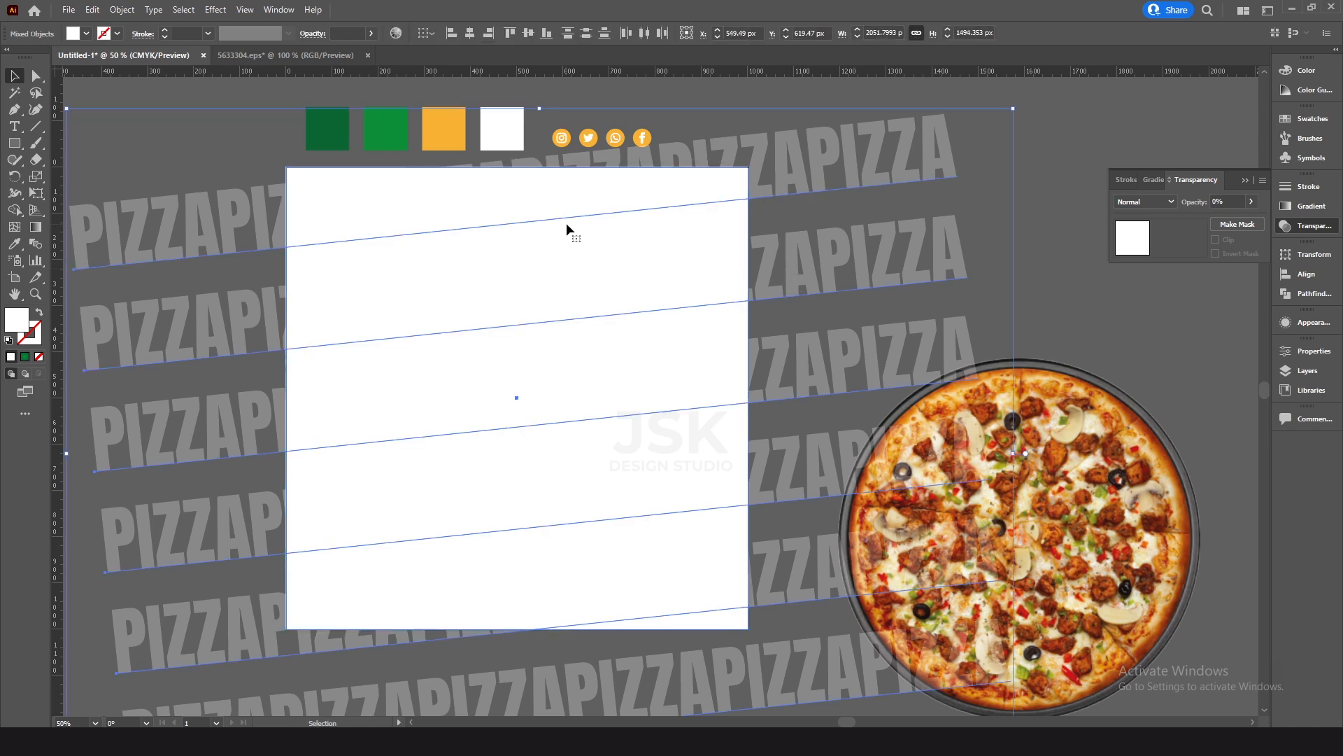
{"action": "left_click", "coordinate": [122, 10]}
{"action": "mouse_move", "coordinate": [236, 499]}
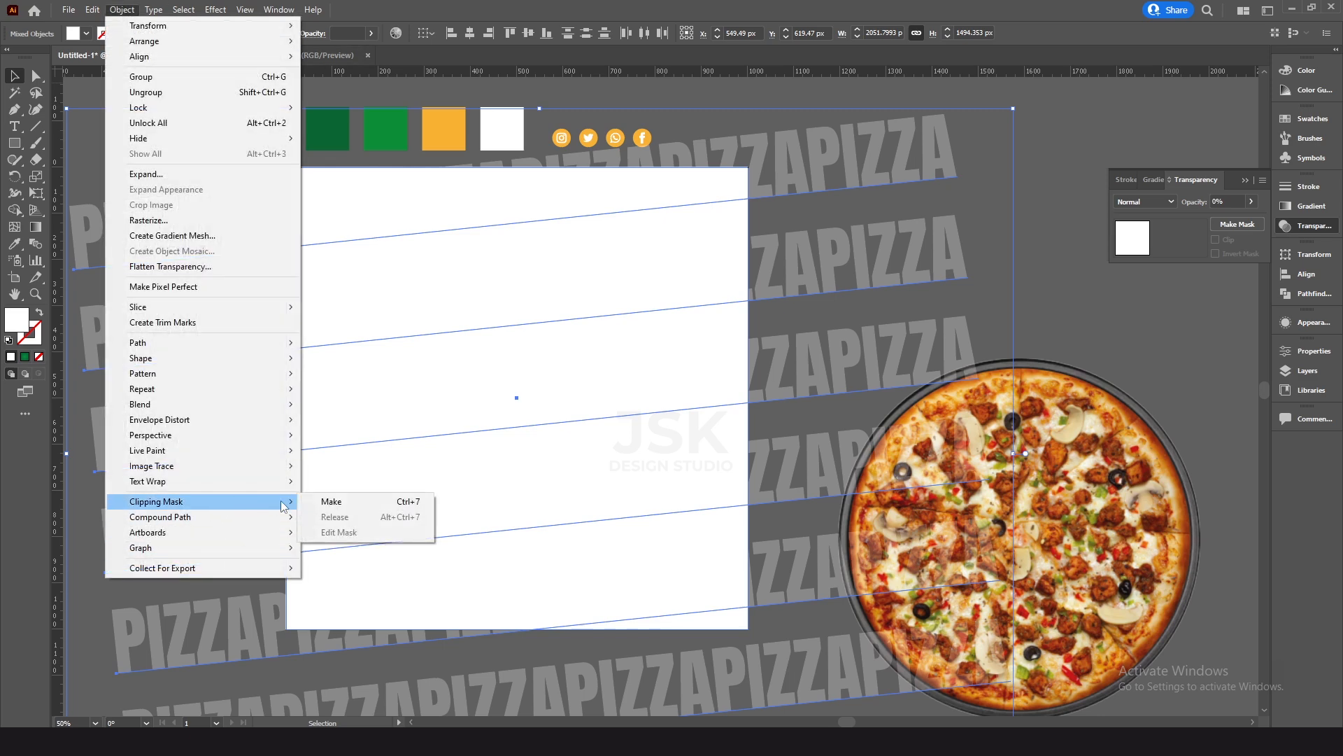
{"action": "left_click", "coordinate": [357, 506]}
{"action": "left_click", "coordinate": [862, 304]}
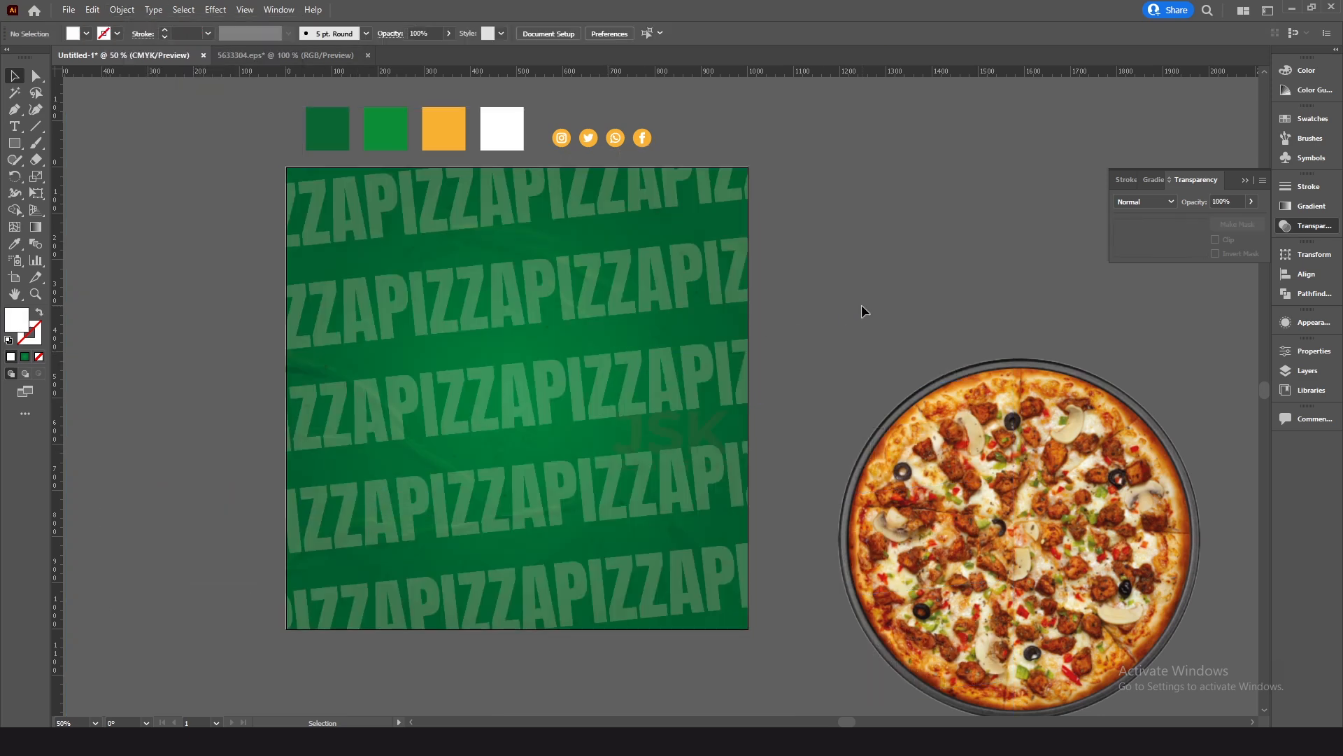
Set the clipped PIZZA pattern's opacity to 80% and lock the pattern.
{"action": "left_click", "coordinate": [633, 310]}
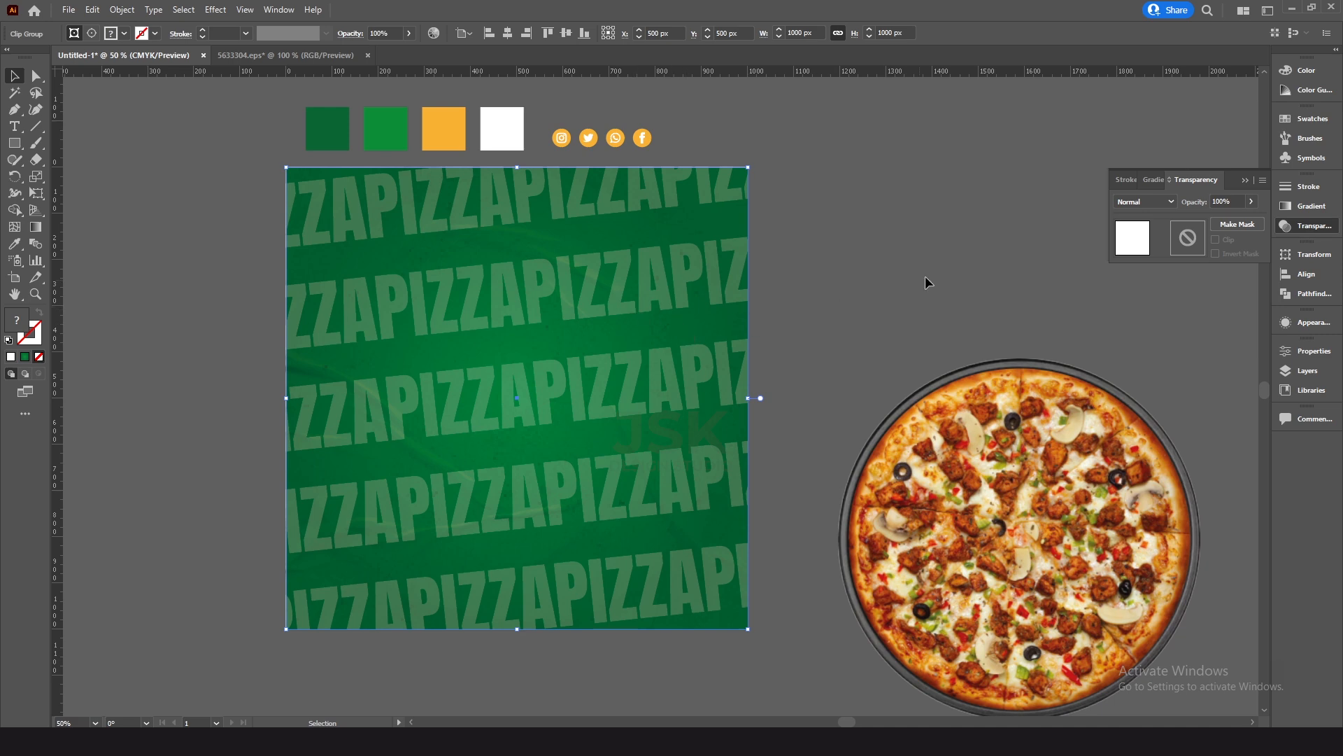
{"action": "left_click", "coordinate": [1230, 201]}
{"action": "type", "text": "80"}
{"action": "key", "text": "Return"}
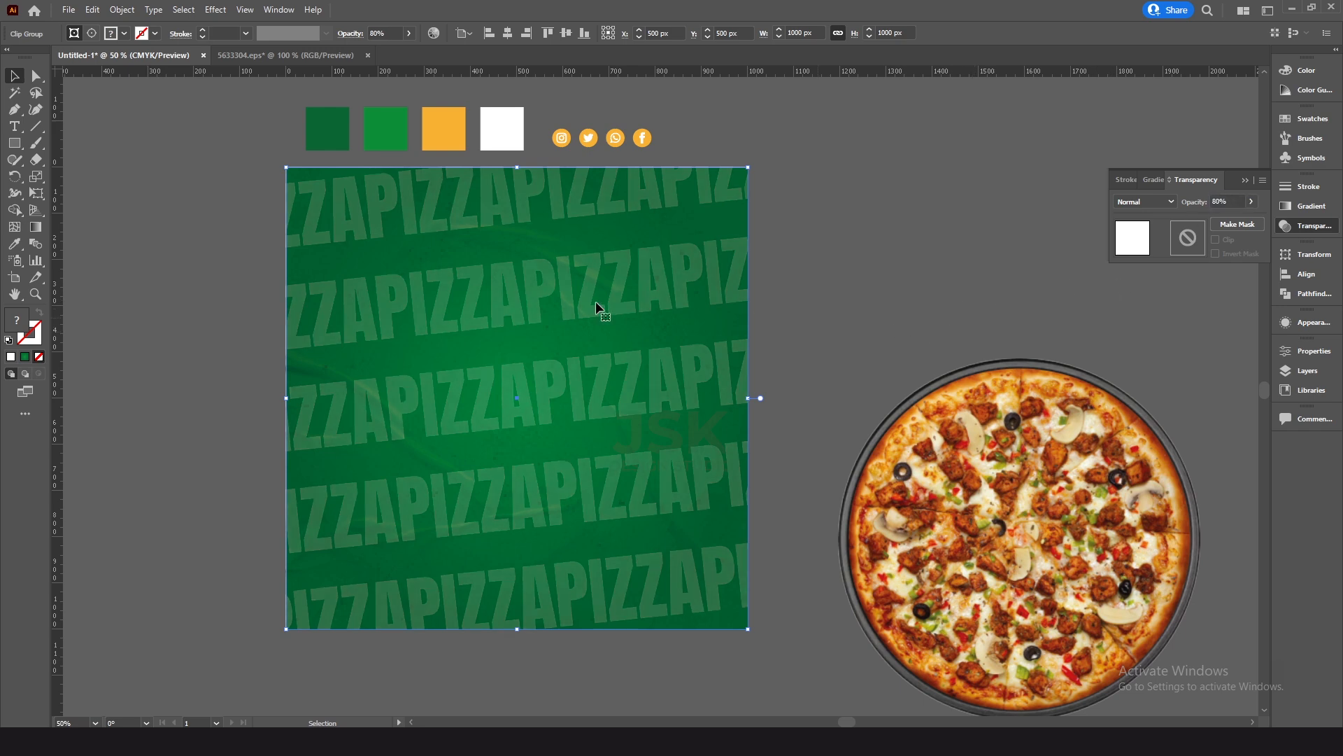
{"action": "key", "text": "ctrl+shift+a"}
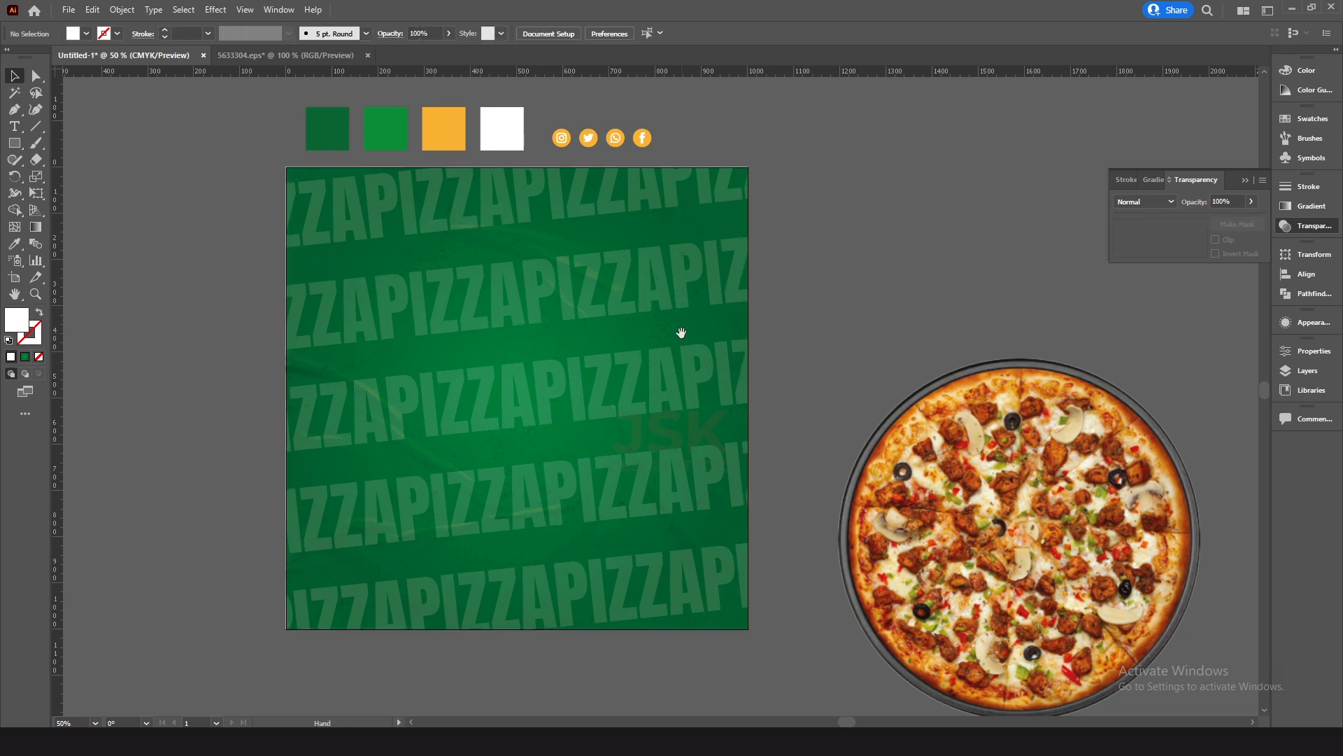
Center the pizza image on the artboard and scale it down proportionally about its center to about 658.5 px wide.
{"action": "left_click_drag", "start_coordinate": [681, 331], "coordinate": [669, 338]}
{"action": "left_click_drag", "start_coordinate": [1003, 527], "coordinate": [518, 406]}
{"action": "left_click", "coordinate": [648, 36]}
{"action": "left_click", "coordinate": [706, 34]}
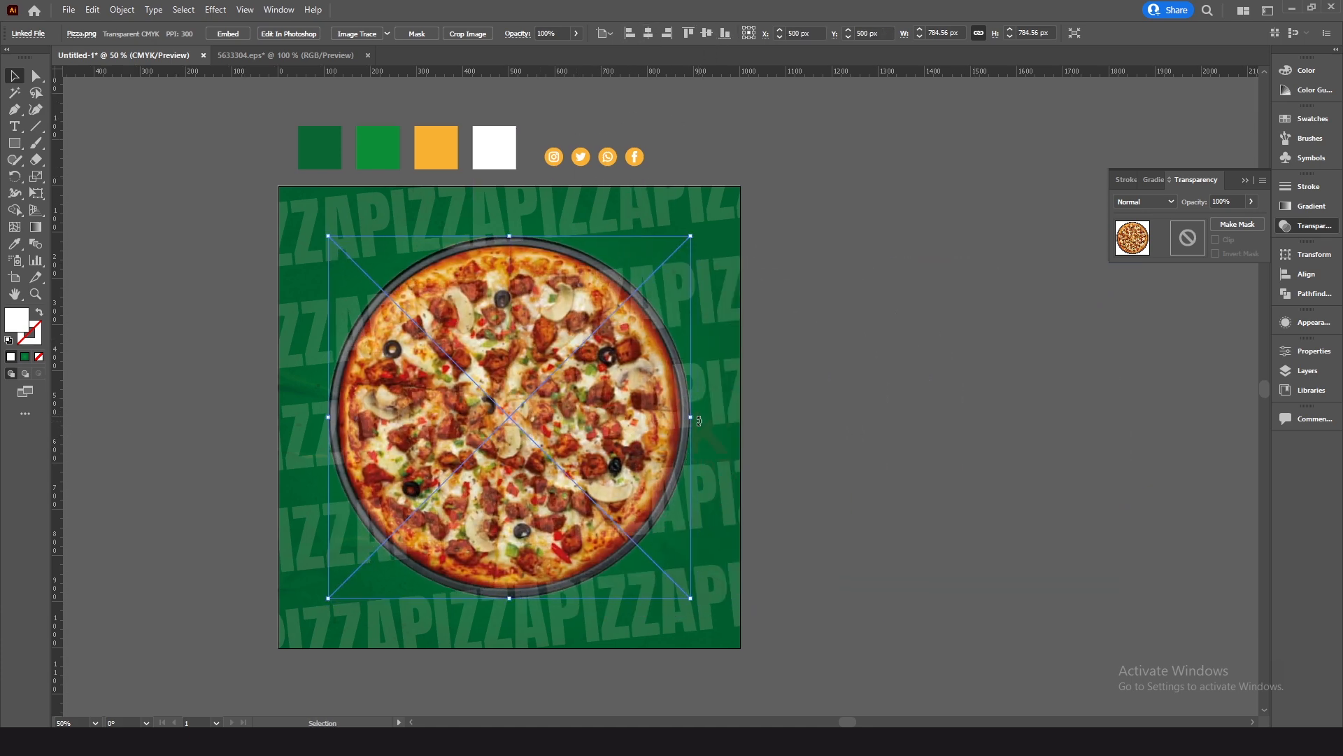
{"action": "left_click_drag", "start_coordinate": [695, 418], "coordinate": [666, 415]}
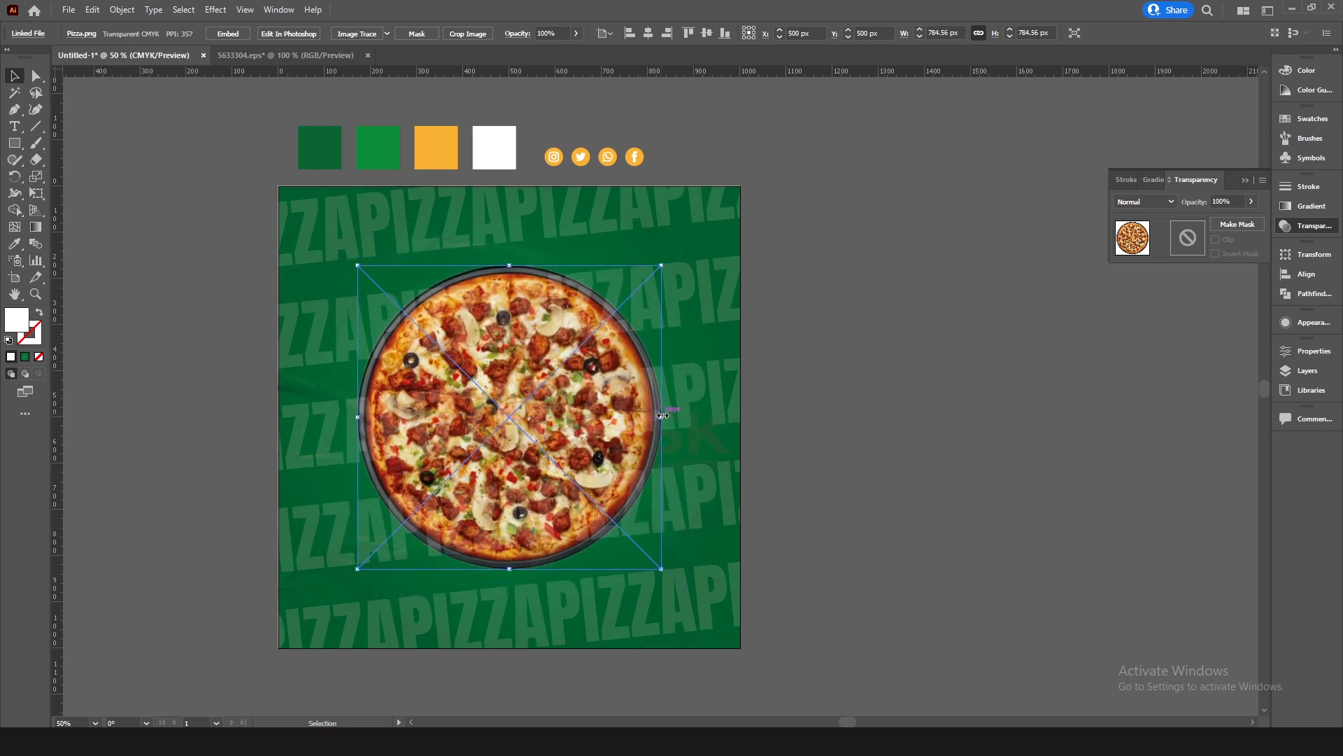
{"action": "left_click", "coordinate": [781, 262]}
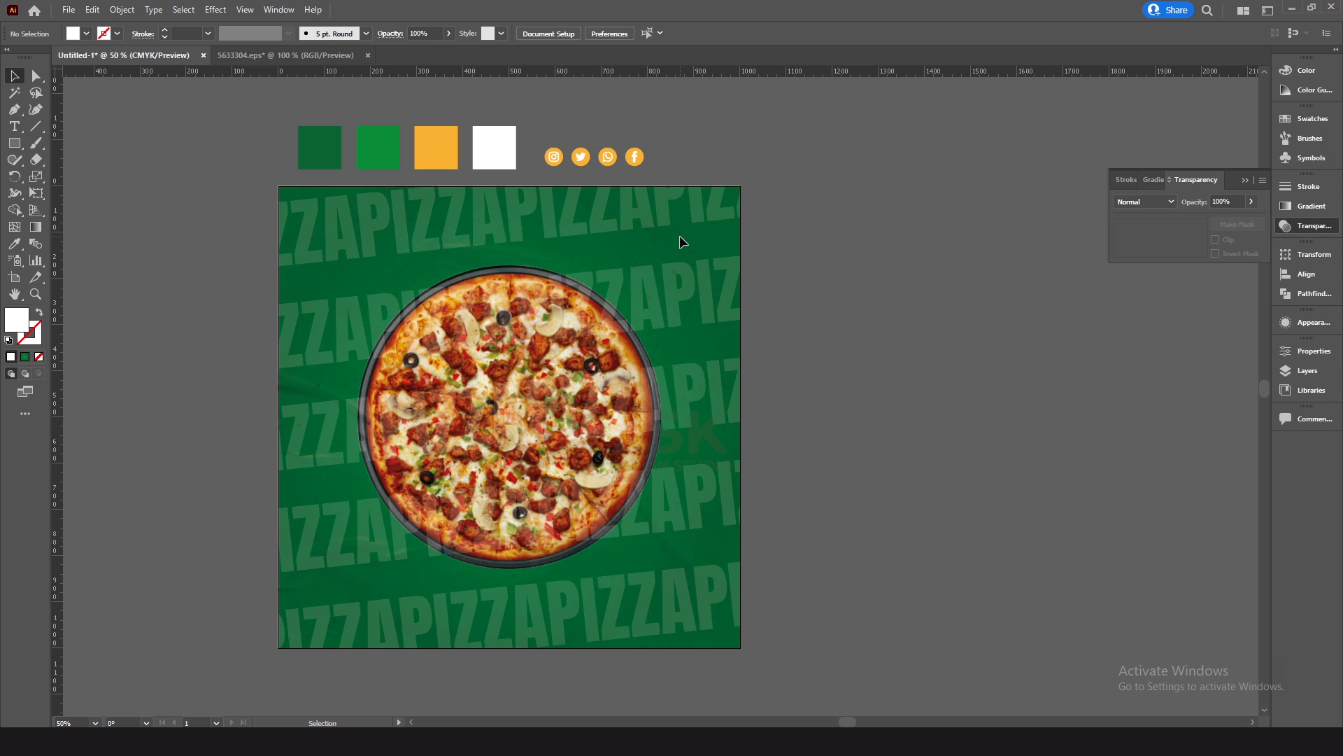
Unlock the artwork to set the clipped PIZZA pattern's opacity to 50%, and lock the pattern together with the background.
{"action": "key", "text": "ctrl+alt"}
{"action": "left_click", "coordinate": [684, 243], "text": "ctrl+alt"}
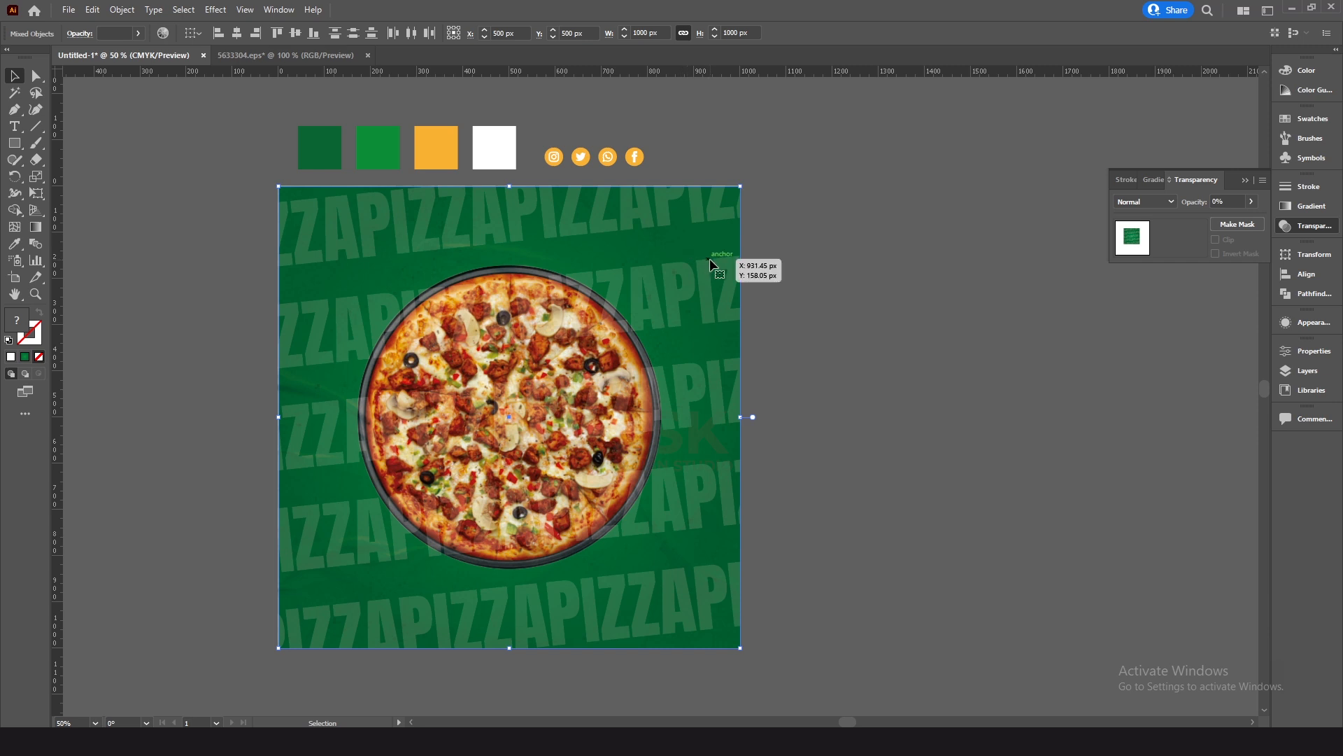
{"action": "left_click", "coordinate": [826, 275]}
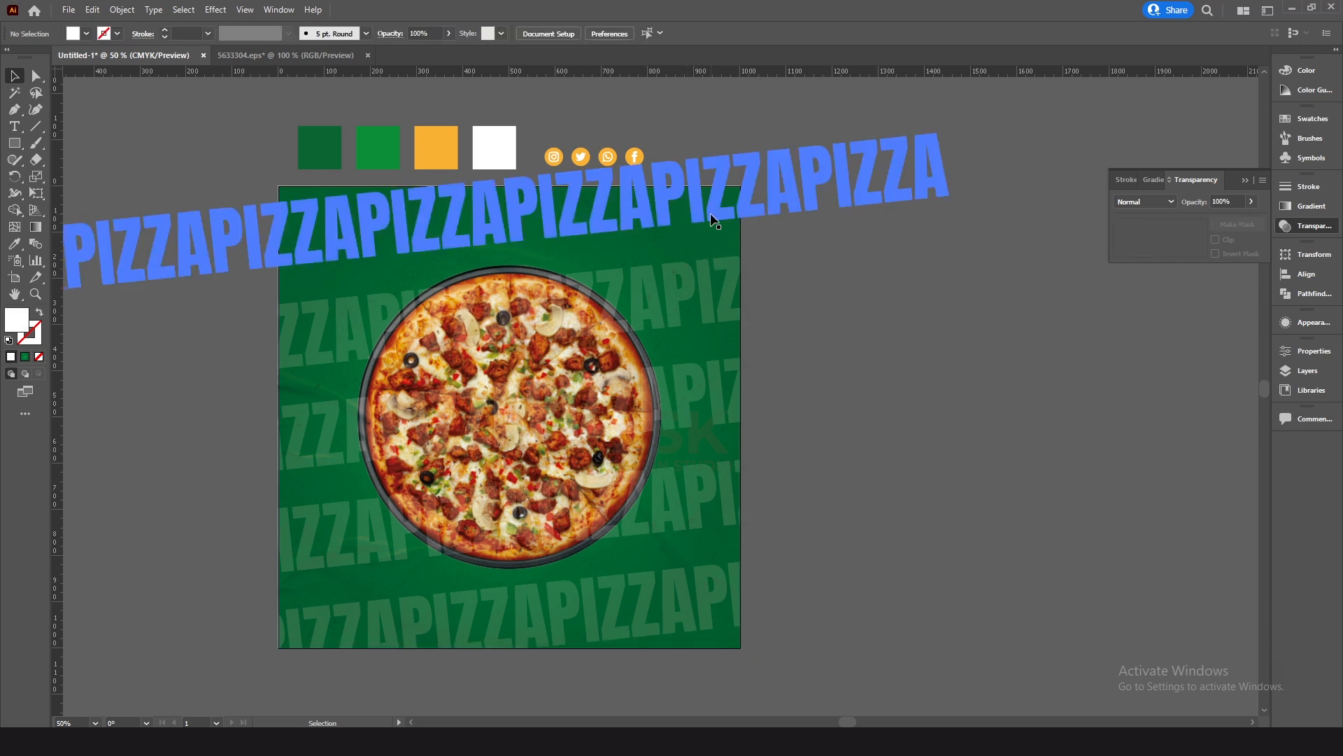
{"action": "left_click", "coordinate": [712, 221]}
{"action": "left_click", "coordinate": [1231, 201]}
{"action": "type", "text": "50"}
{"action": "key", "text": "Return"}
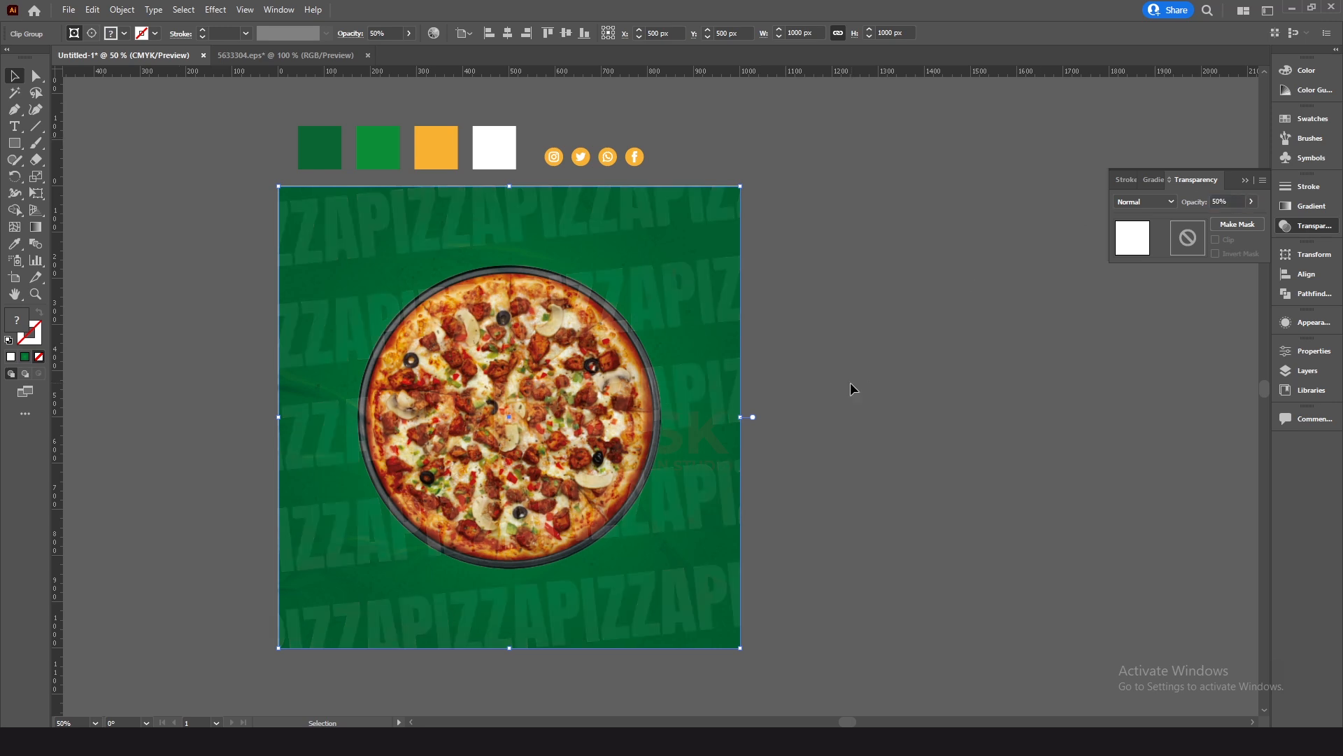
{"action": "left_click", "coordinate": [898, 369]}
{"action": "left_click_drag", "start_coordinate": [699, 322], "coordinate": [692, 325]}
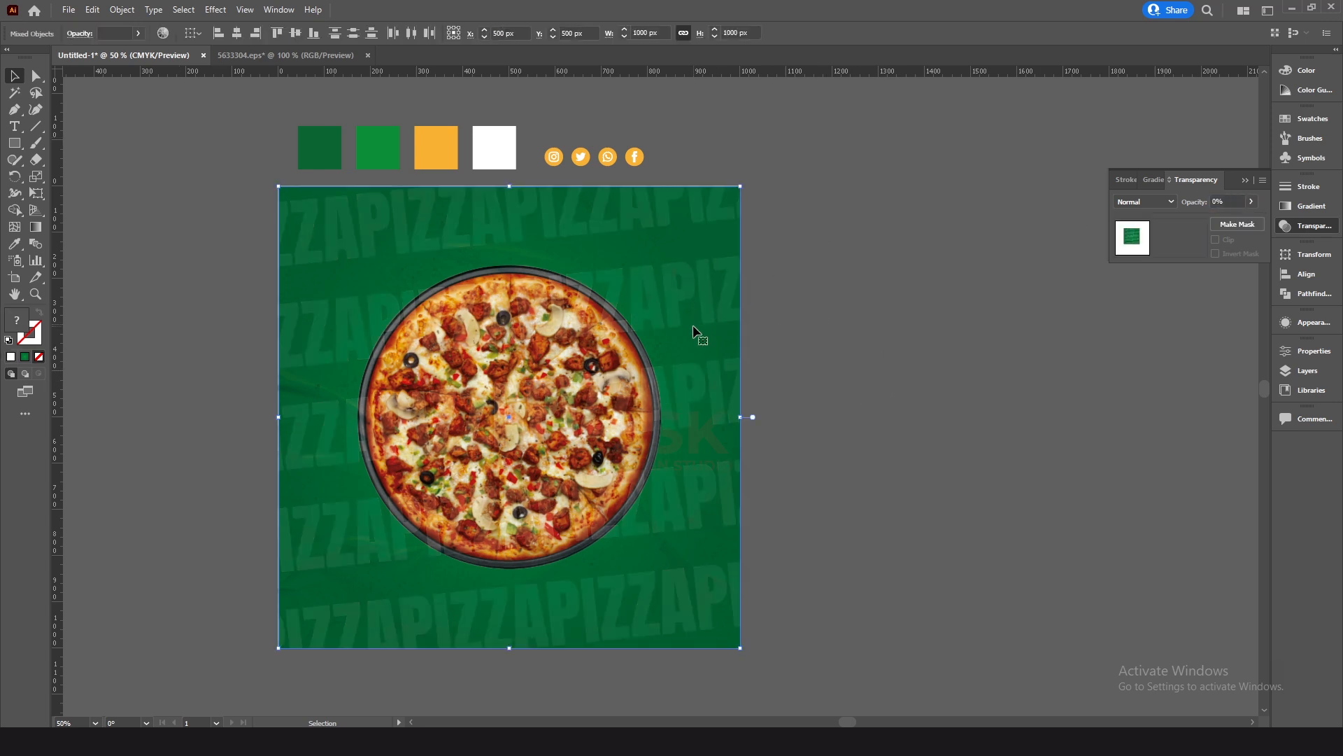
{"action": "key", "text": "ctrl+shift+a"}
Draw a white circle from the pizza image's center, matching its diameter of about 658.5 px.
{"action": "left_click", "coordinate": [606, 382]}
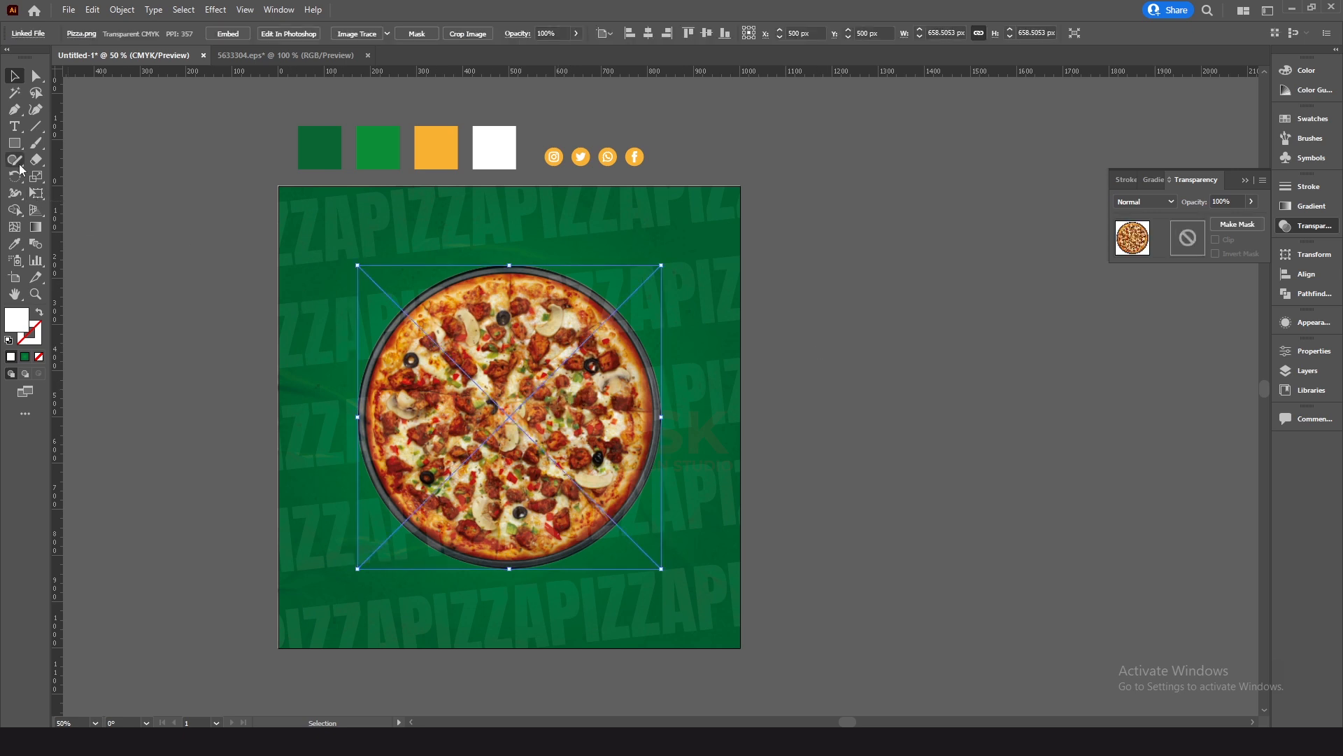
{"action": "left_click", "coordinate": [14, 143]}
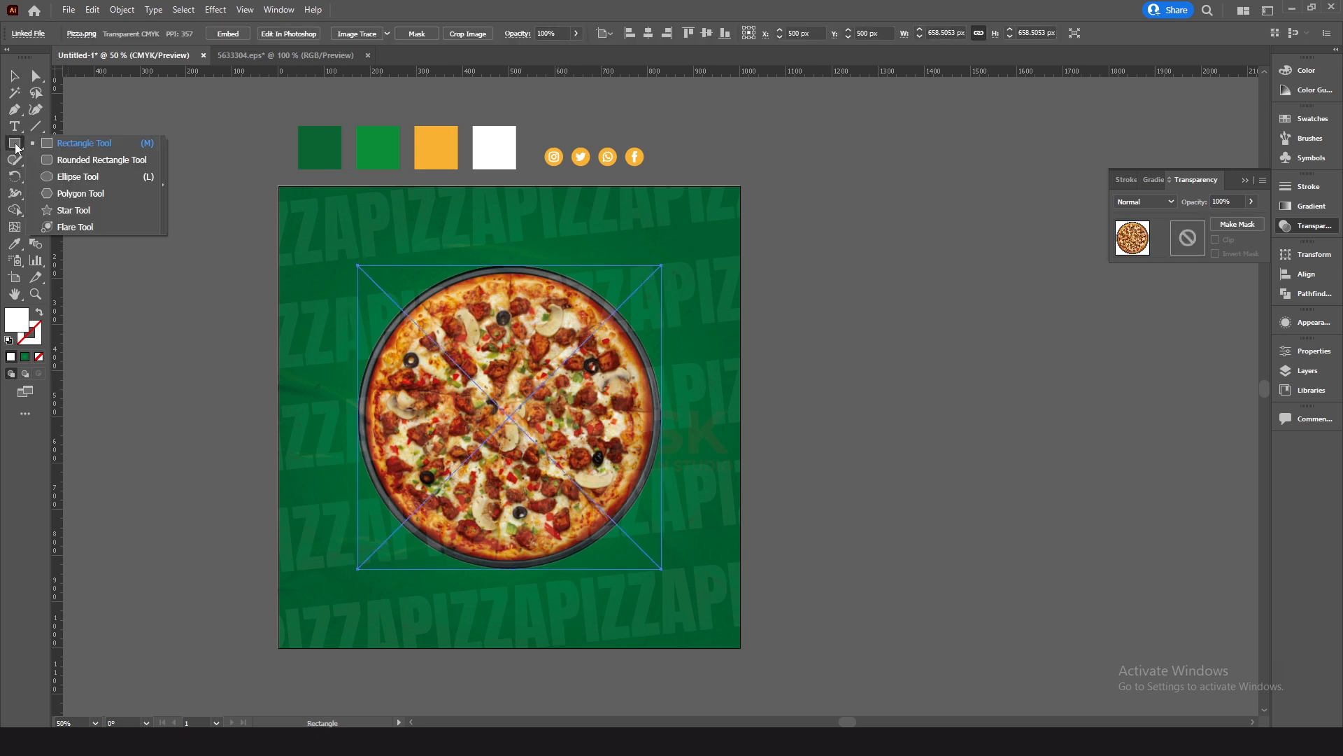
{"action": "left_click", "coordinate": [60, 181]}
{"action": "left_click_drag", "start_coordinate": [509, 415], "coordinate": [633, 270]}
{"action": "key", "text": "v"}
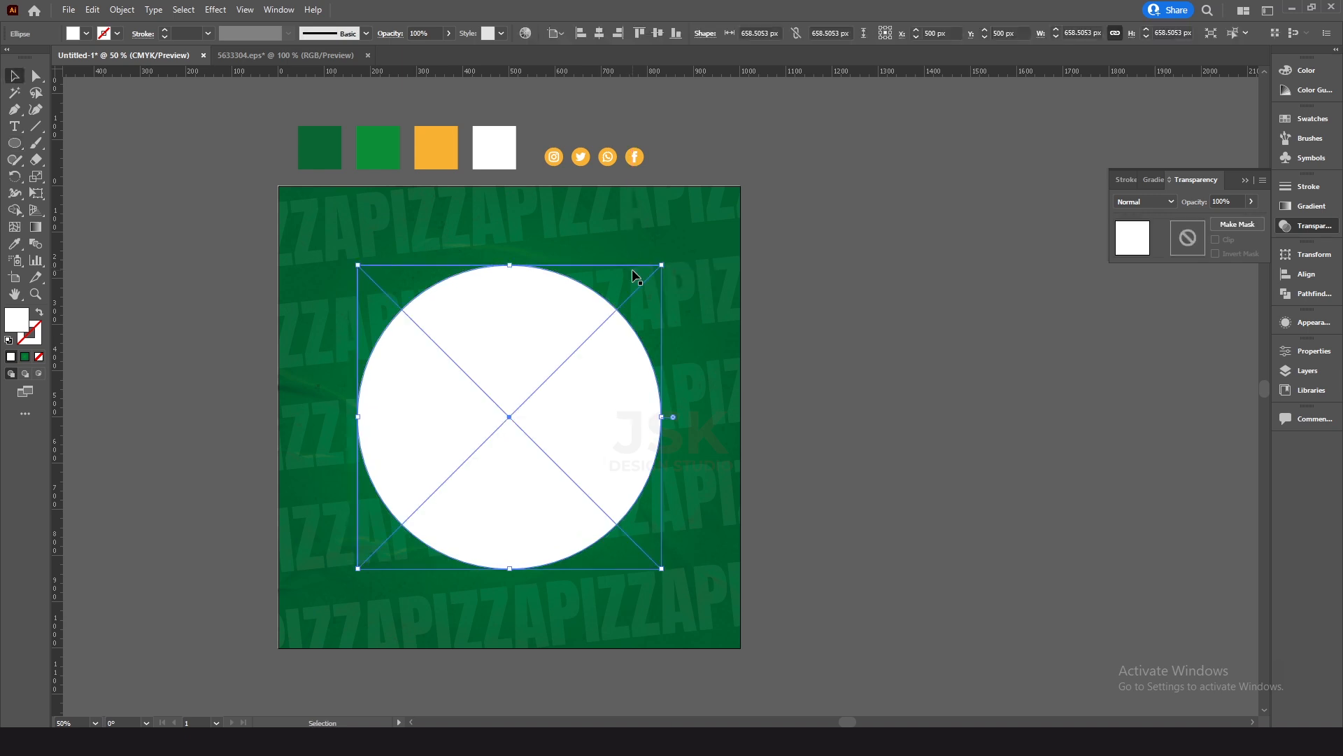
Draw a vertical line about 730 px long through the circle's center, extending past its upper and lower edges.
{"action": "left_click", "coordinate": [32, 128]}
{"action": "left_click_drag", "start_coordinate": [33, 129], "coordinate": [94, 132]}
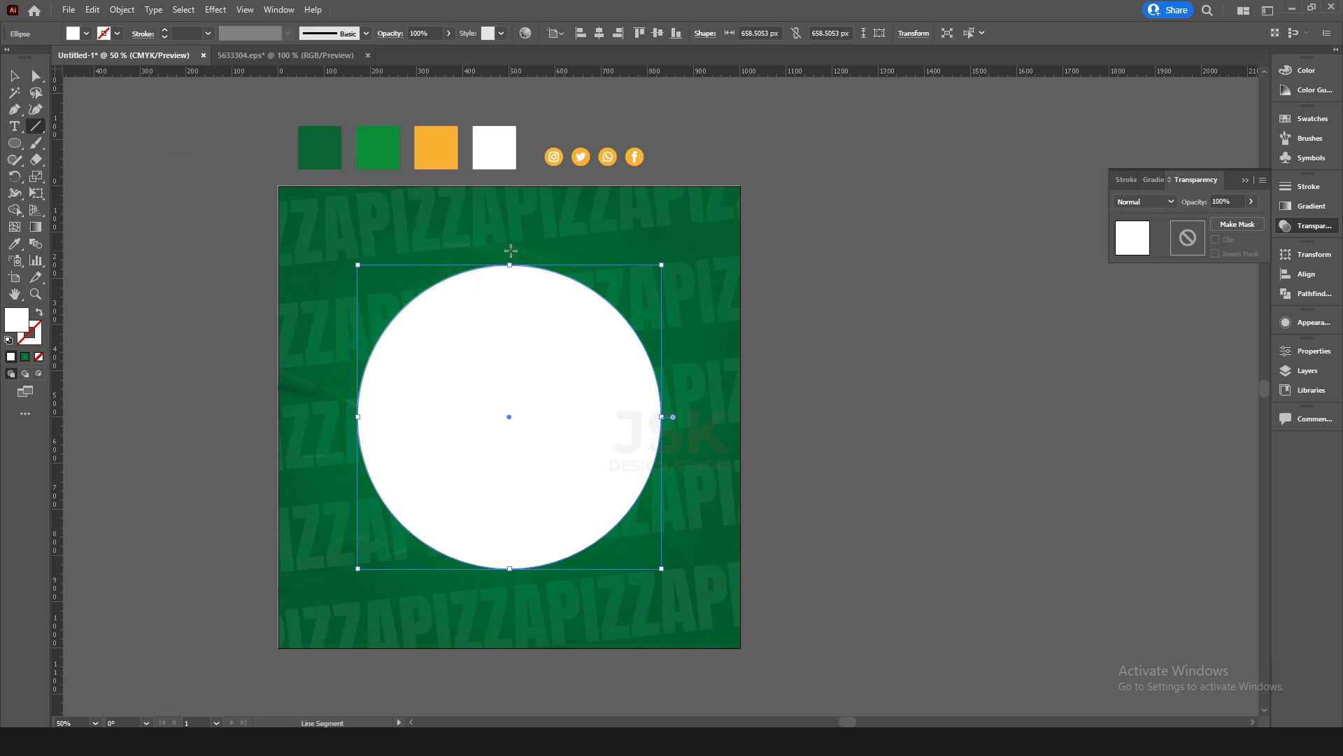
{"action": "left_click_drag", "start_coordinate": [510, 248], "coordinate": [510, 585]}
{"action": "key", "text": "v"}
{"action": "left_click", "coordinate": [543, 234]}
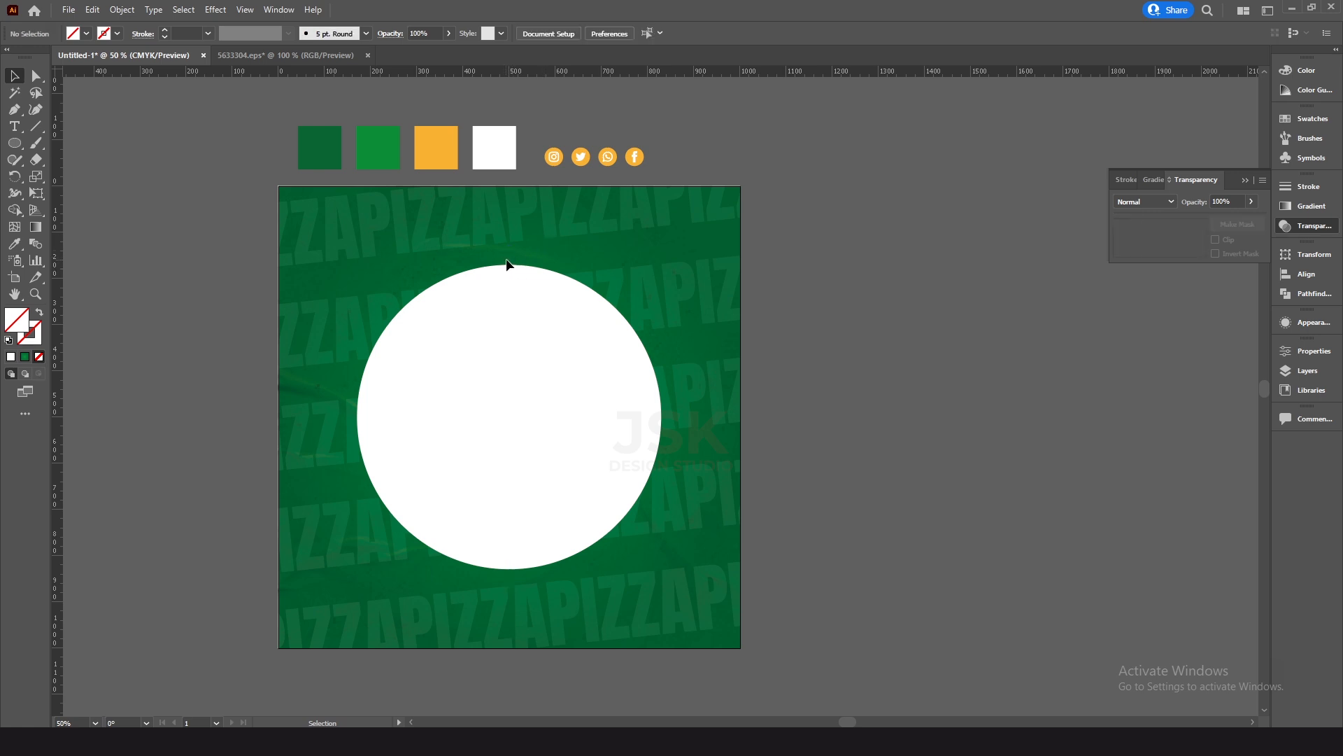
Select the vertical line and the white circle and split the circle into two halves with Pathfinder Divide.
{"action": "left_click", "coordinate": [510, 260]}
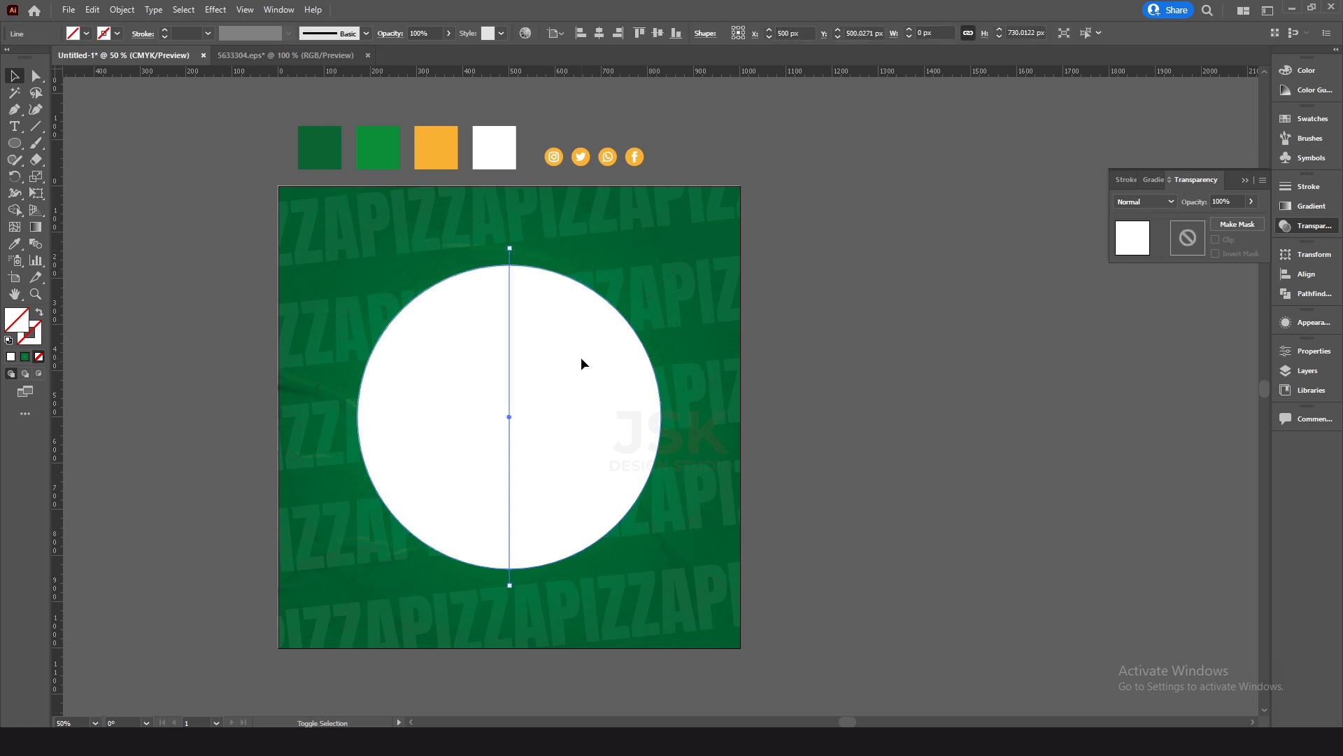
{"action": "left_click", "coordinate": [579, 360], "text": "shift"}
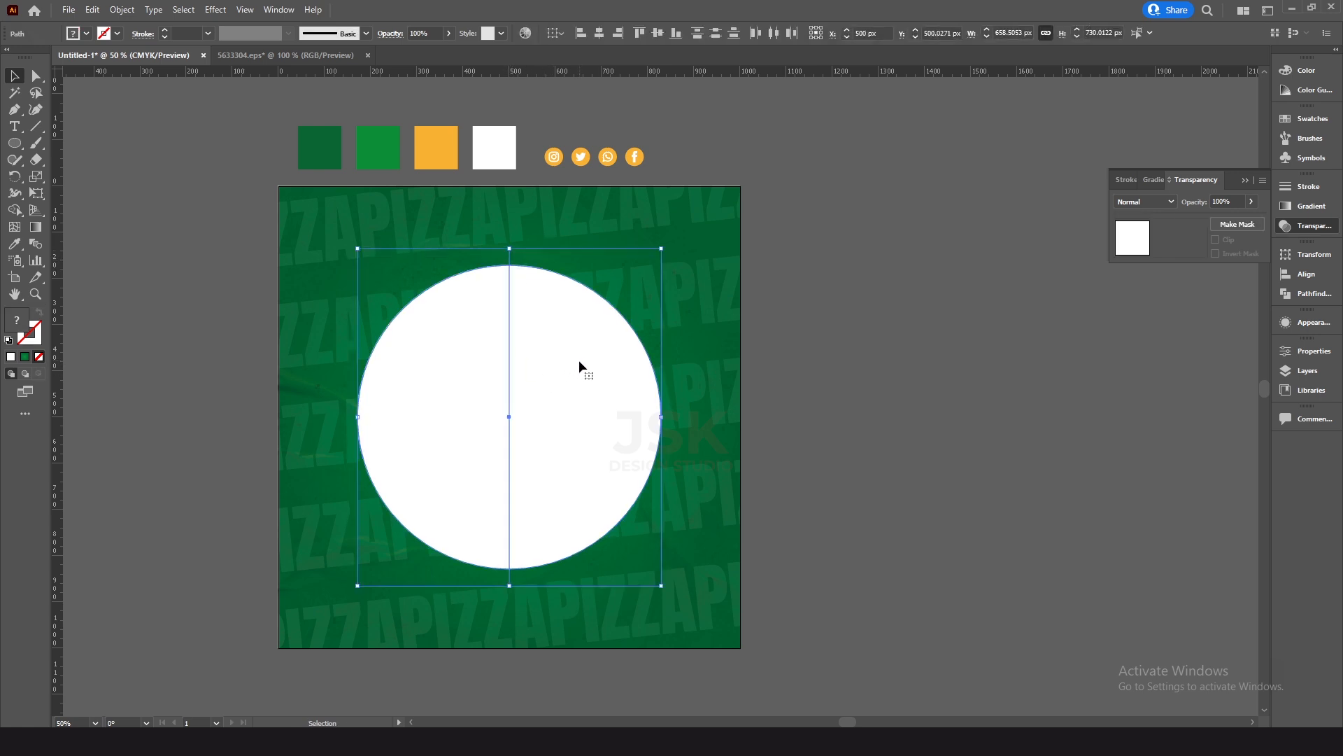
{"action": "left_click", "coordinate": [1322, 294]}
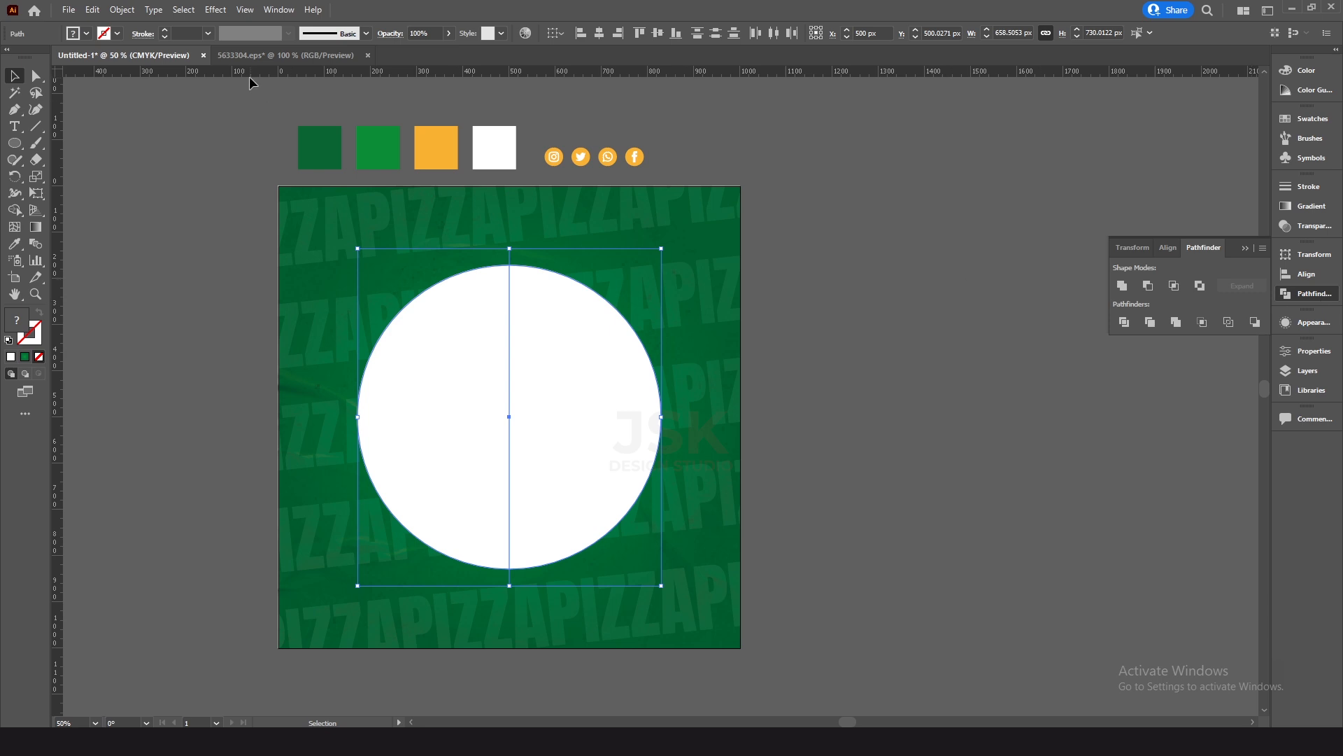
{"action": "left_click", "coordinate": [290, 12]}
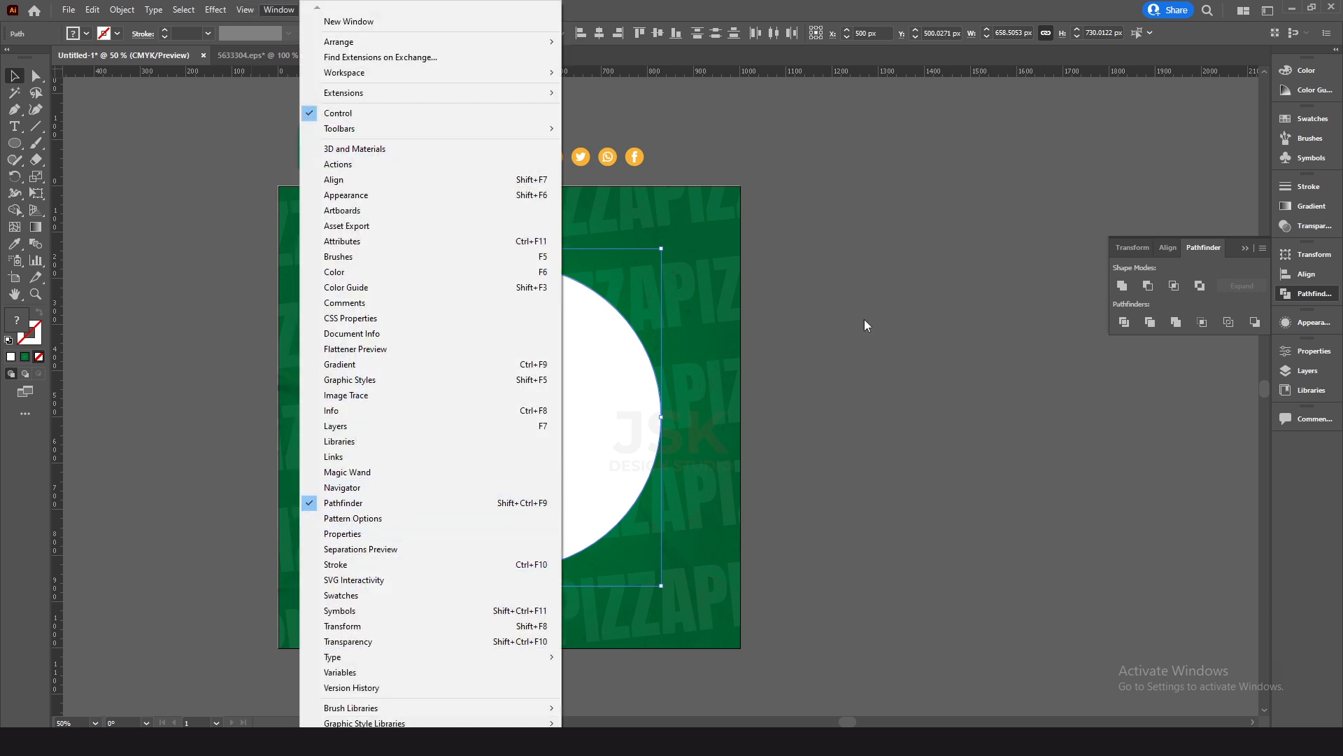
{"action": "left_click", "coordinate": [1318, 297]}
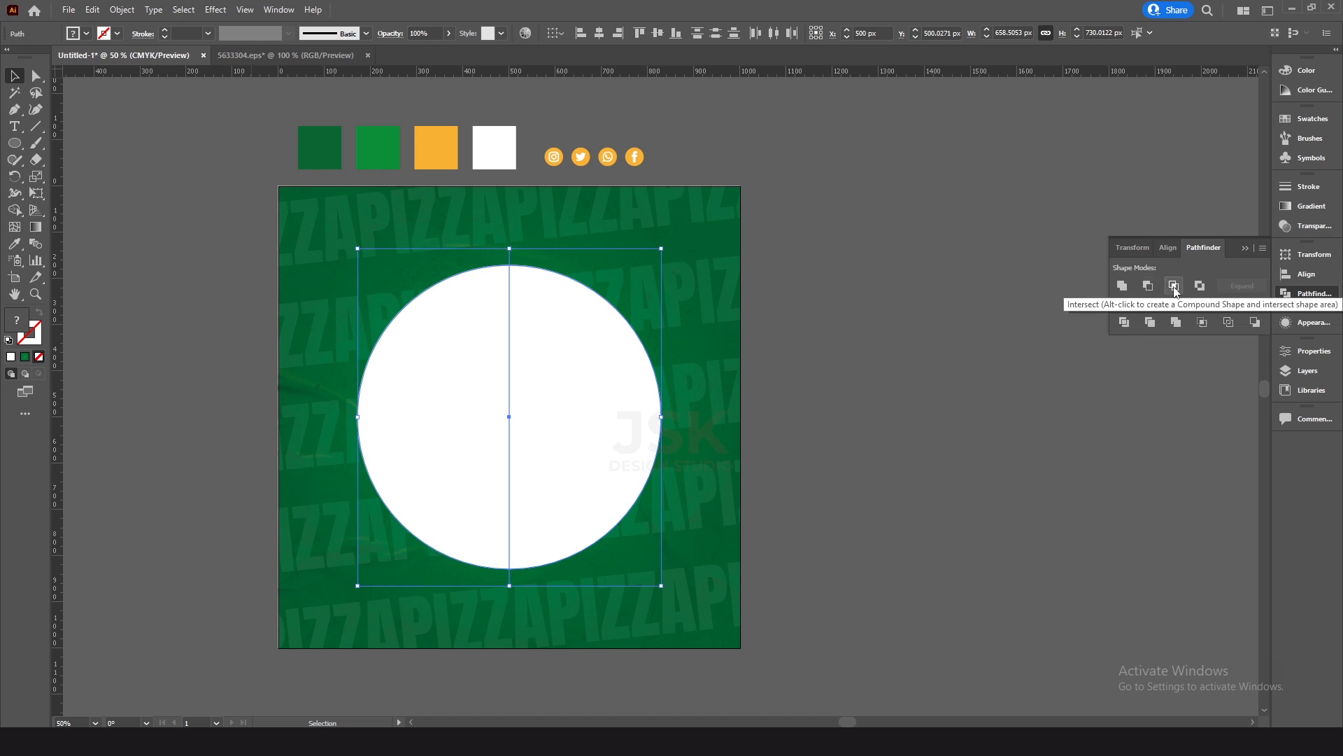
{"action": "left_click", "coordinate": [1124, 322]}
{"action": "left_click", "coordinate": [797, 392]}
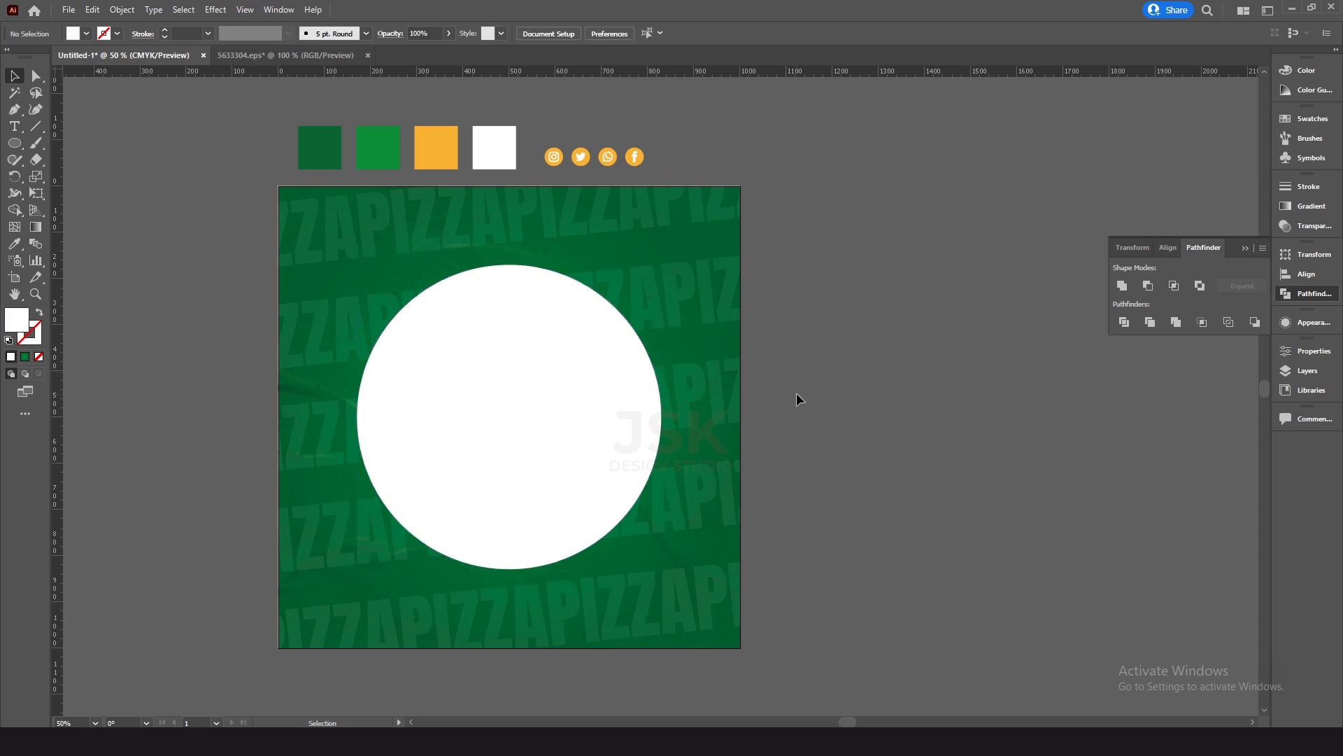
Ungroup the two halves of the divided white circle.
{"action": "left_click", "coordinate": [518, 369]}
{"action": "right_click", "coordinate": [548, 343]}
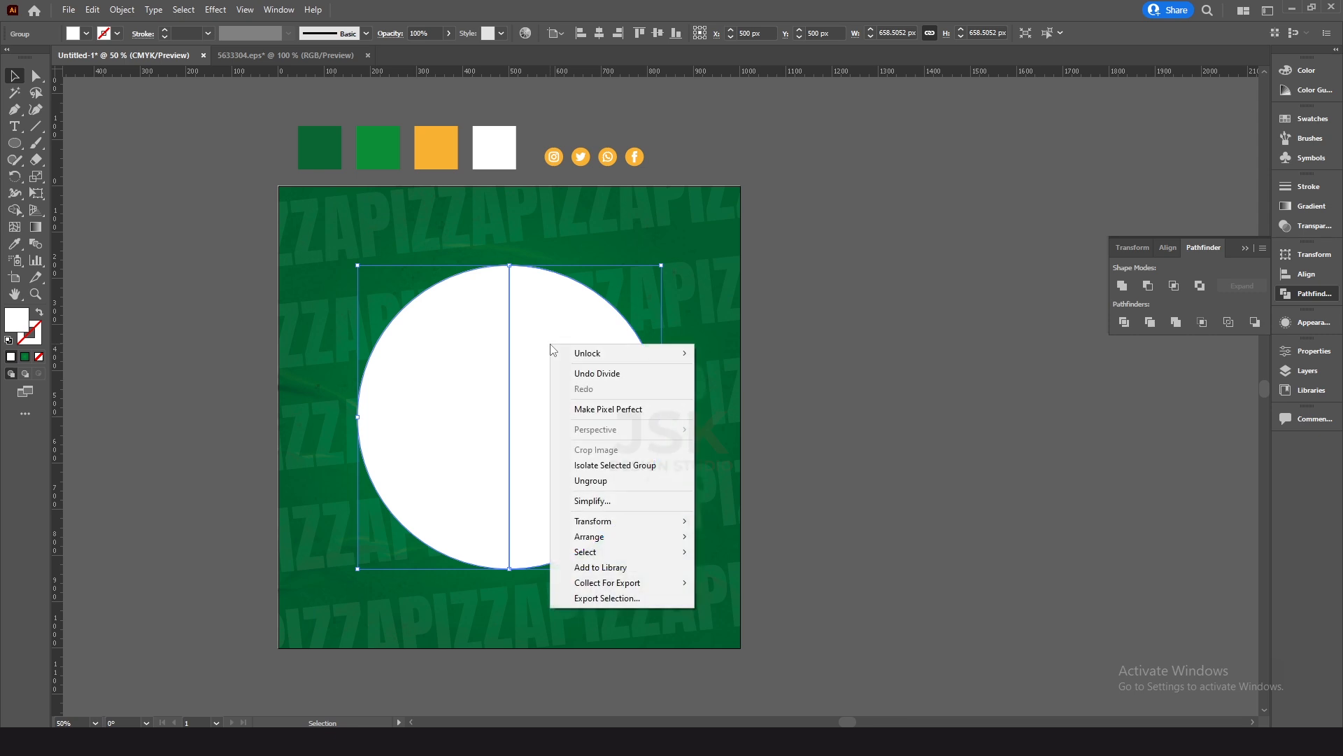
{"action": "left_click", "coordinate": [595, 483]}
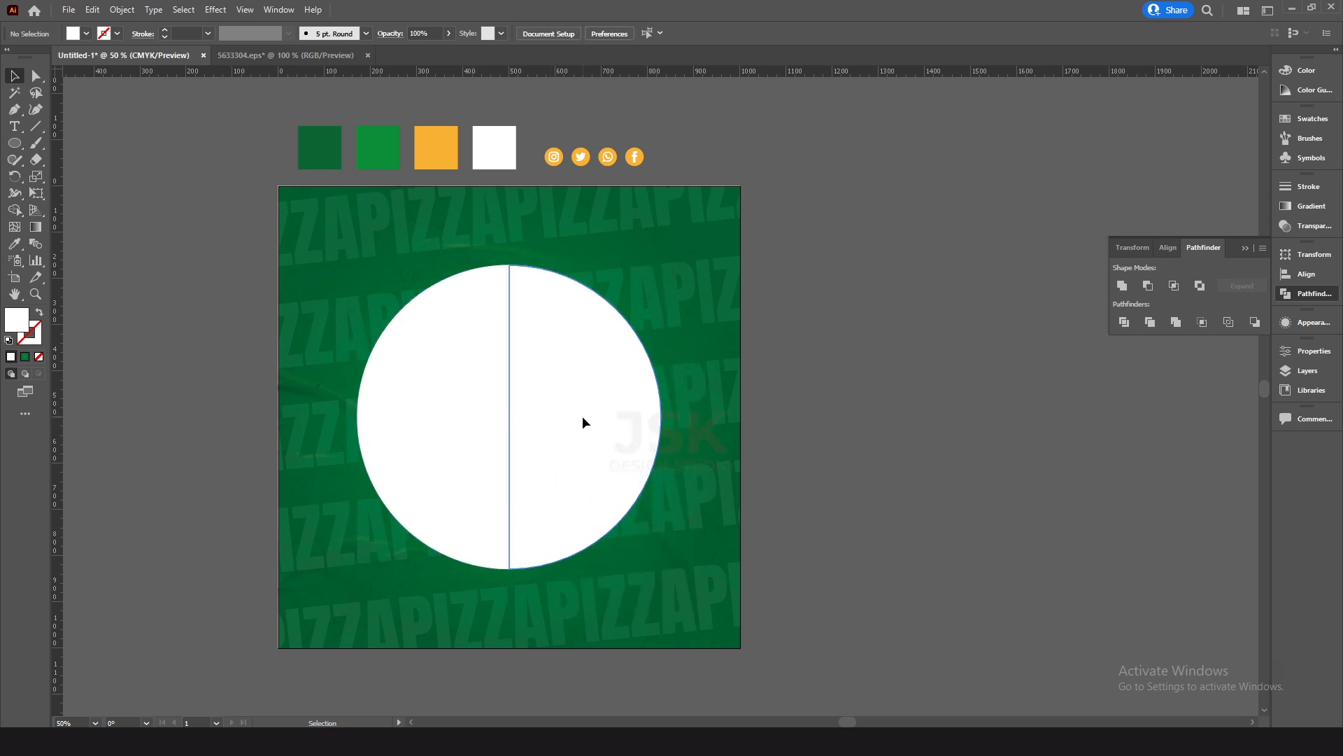
Try moving the two circle halves apart over the pizza and undo both moves.
{"action": "left_click_drag", "start_coordinate": [585, 420], "coordinate": [666, 420]}
{"action": "left_click_drag", "start_coordinate": [480, 441], "coordinate": [363, 437]}
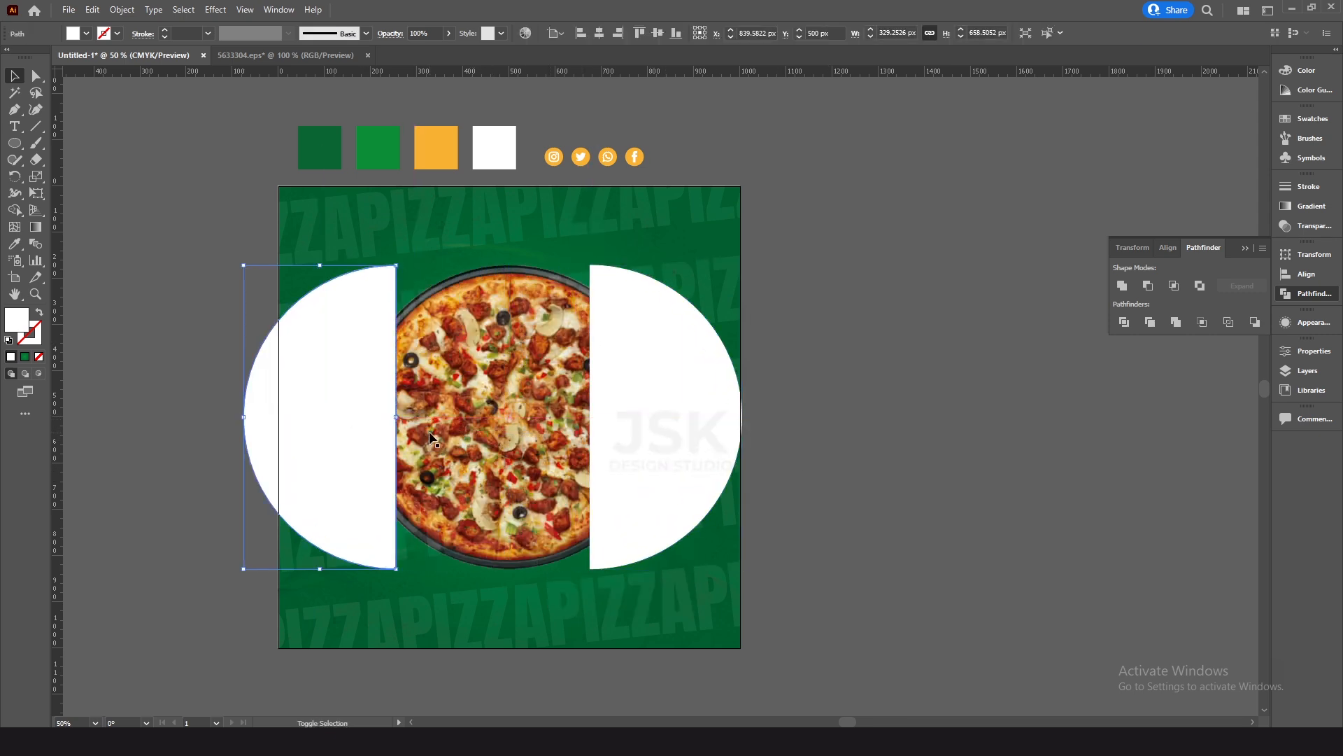
{"action": "key", "text": "ctrl+z"}
{"action": "key", "text": "ctrl+z"}
Fill the right half of the circle with a red swatch.
{"action": "left_click", "coordinate": [789, 437]}
{"action": "left_click", "coordinate": [522, 421]}
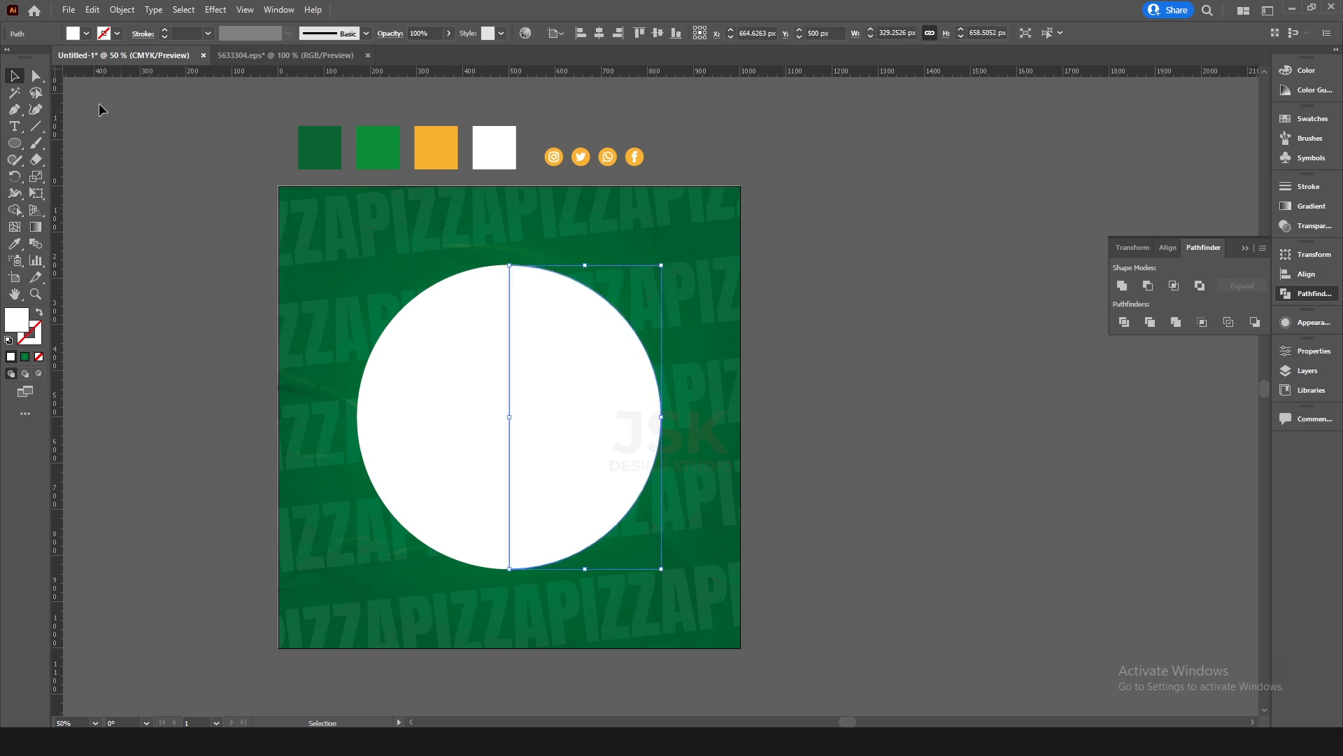
{"action": "left_click", "coordinate": [86, 33]}
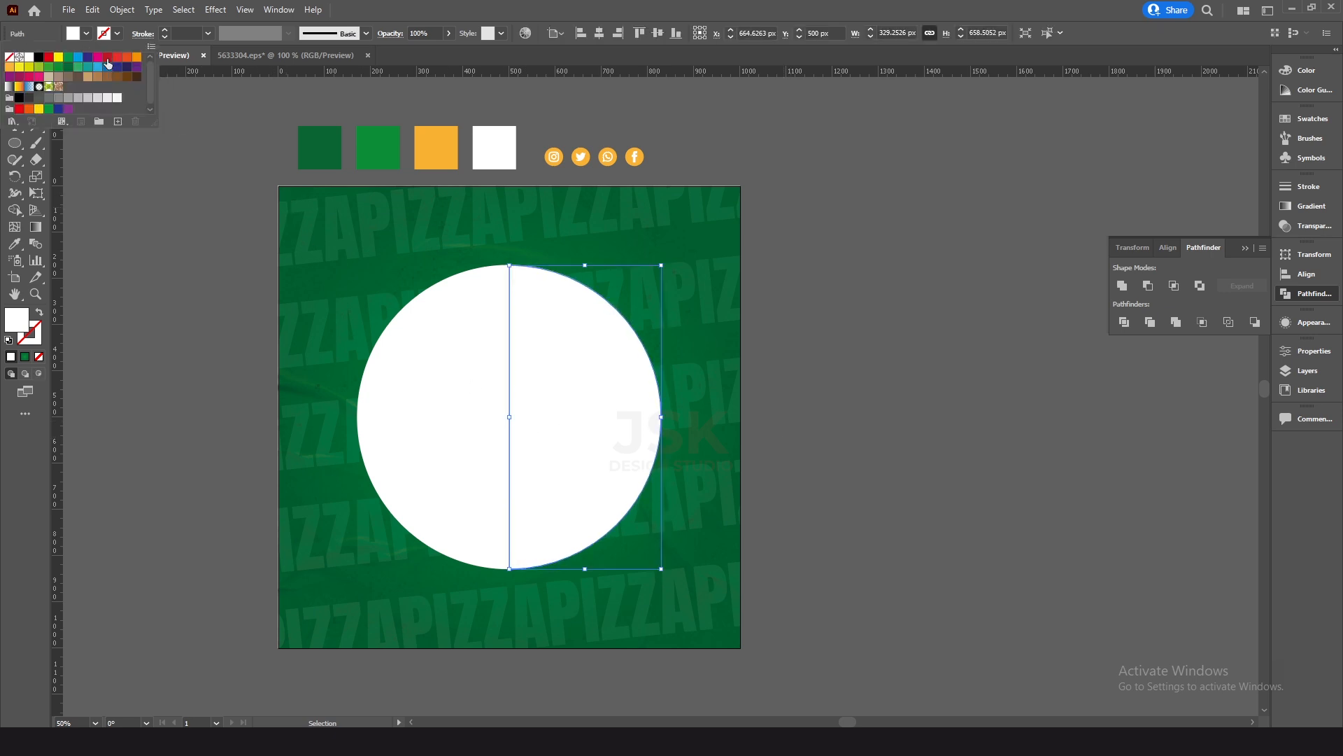
{"action": "left_click", "coordinate": [107, 62]}
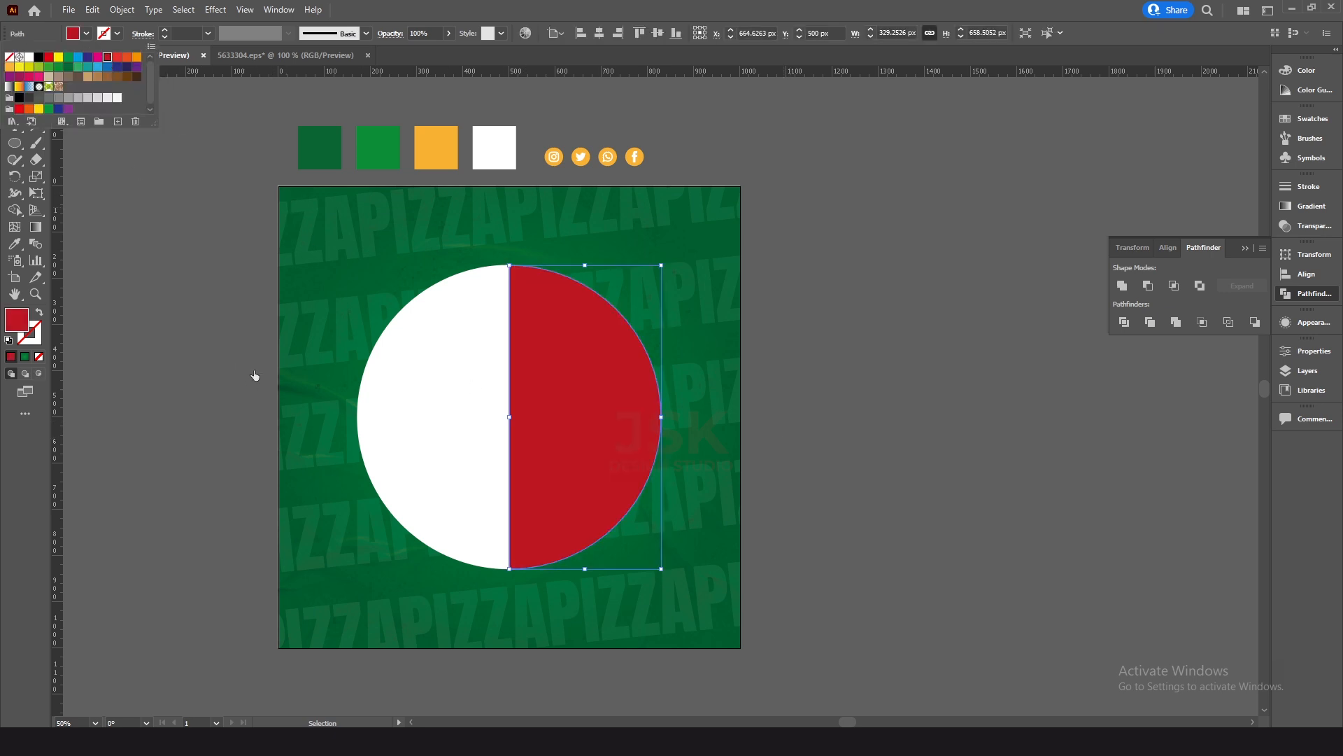
Select the white left half-circle together with the pizza image and make a clipping mask so the pizza fills only that half.
{"action": "left_click", "coordinate": [415, 413]}
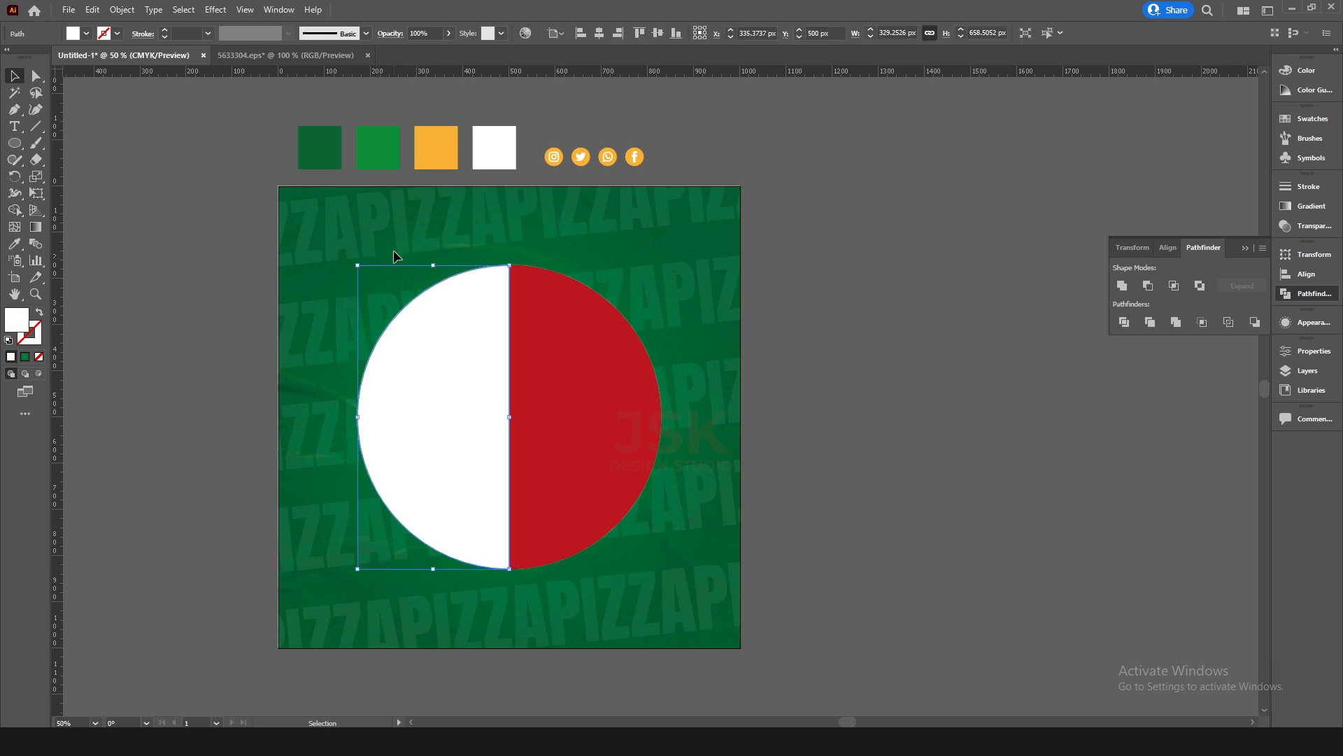
{"action": "left_click", "coordinate": [474, 246]}
{"action": "left_click_drag", "start_coordinate": [399, 233], "coordinate": [476, 438]}
{"action": "left_click_drag", "start_coordinate": [392, 230], "coordinate": [435, 422]}
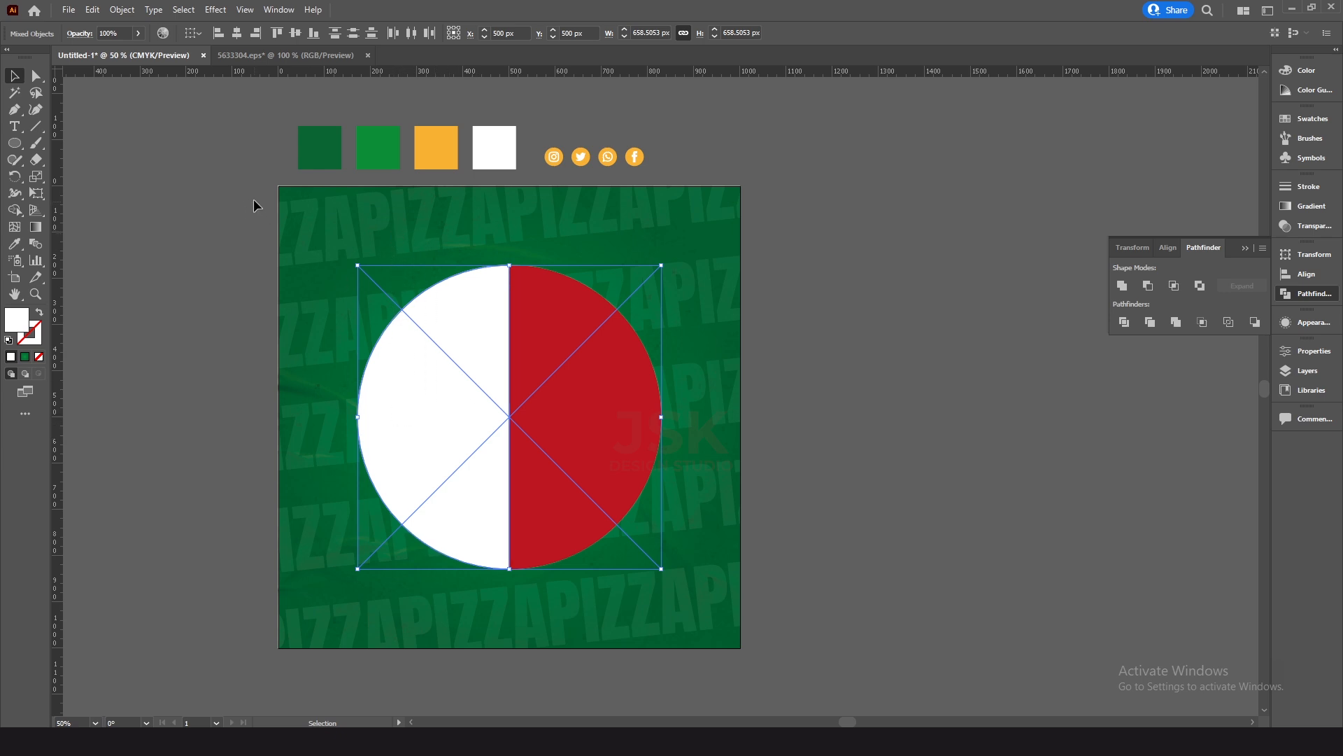
{"action": "left_click", "coordinate": [121, 10]}
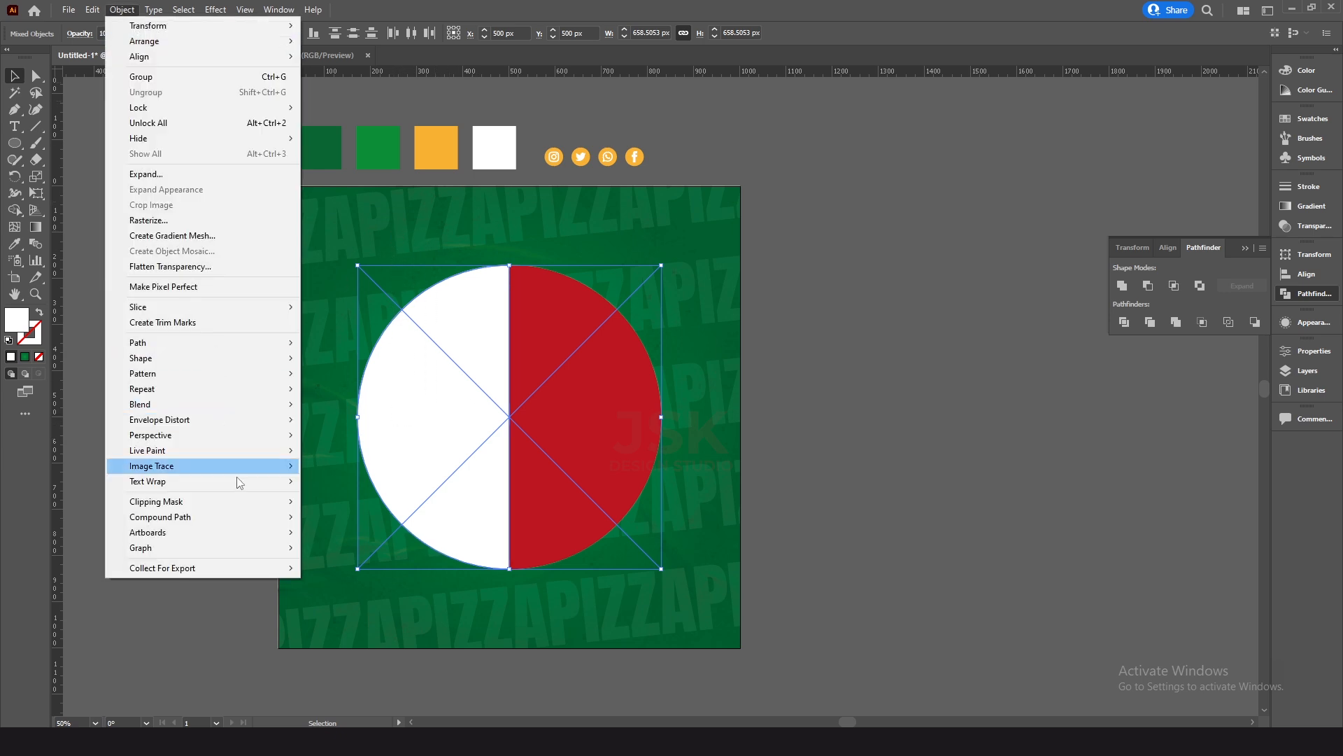
{"action": "left_click", "coordinate": [356, 502]}
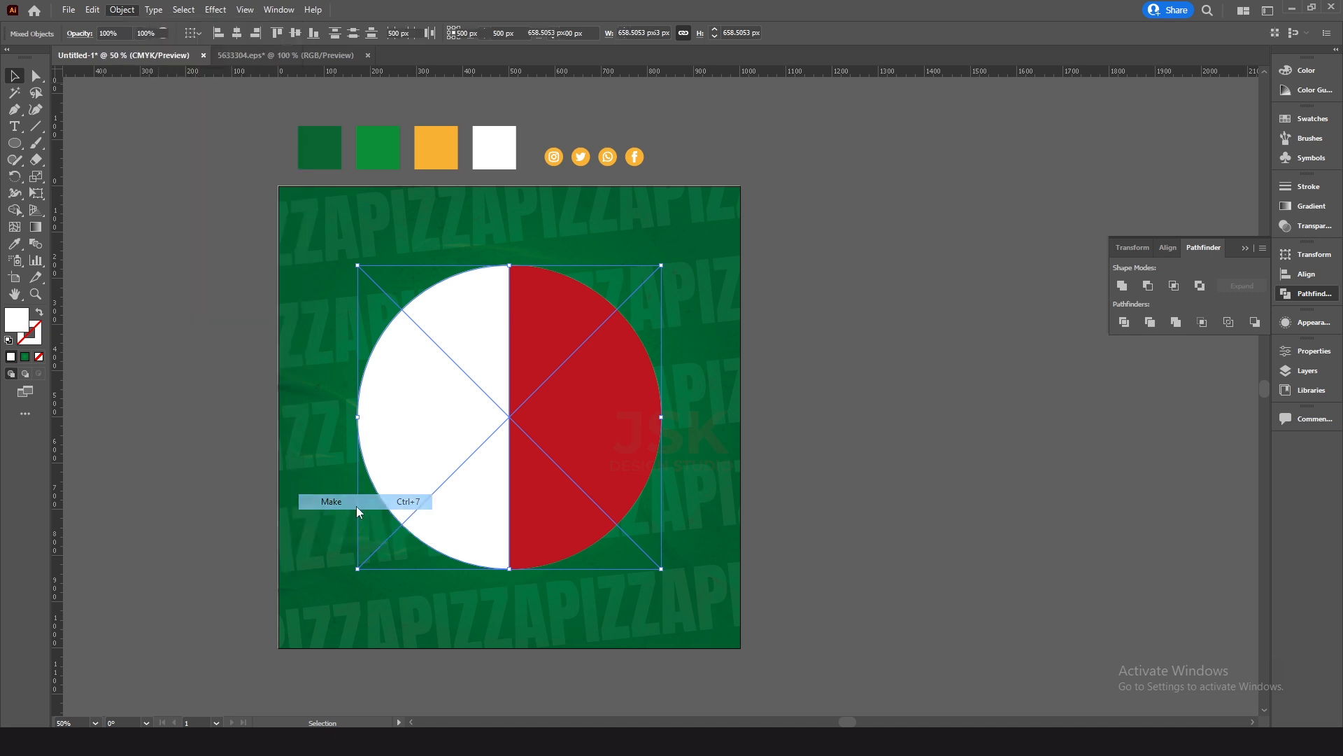
{"action": "left_click", "coordinate": [204, 387]}
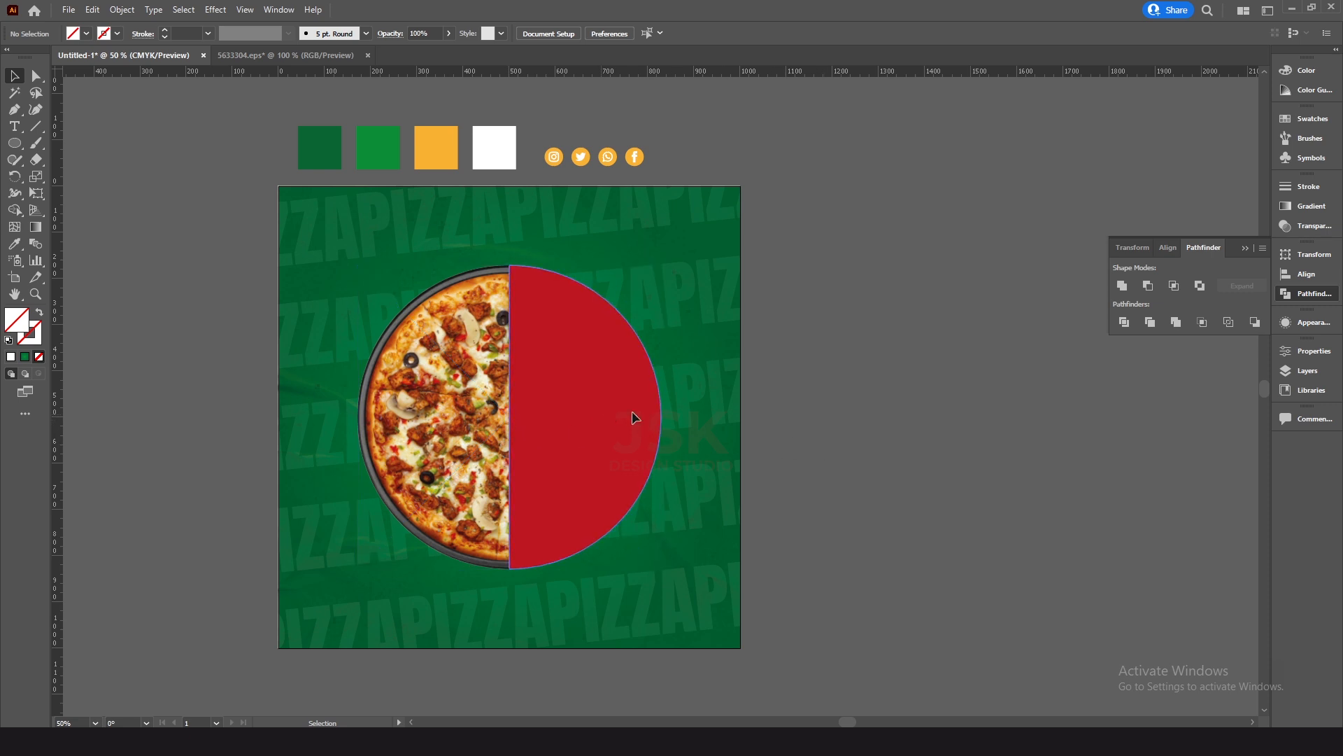
Try moving the red half-circle away to the right and undo the move.
{"action": "left_click_drag", "start_coordinate": [633, 416], "coordinate": [789, 407]}
{"action": "key", "text": "ctrl+z"}
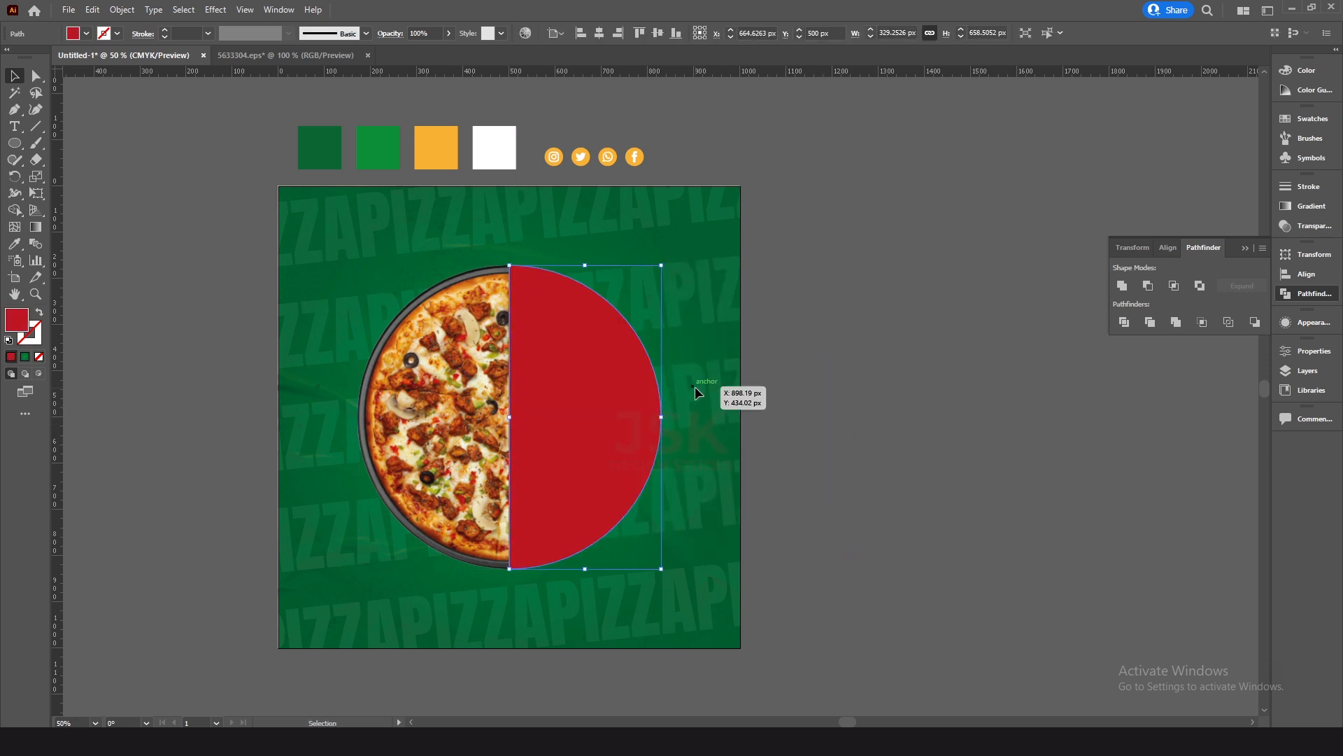
{"action": "left_click", "coordinate": [804, 396]}
{"action": "left_click_drag", "start_coordinate": [792, 366], "coordinate": [807, 375]}
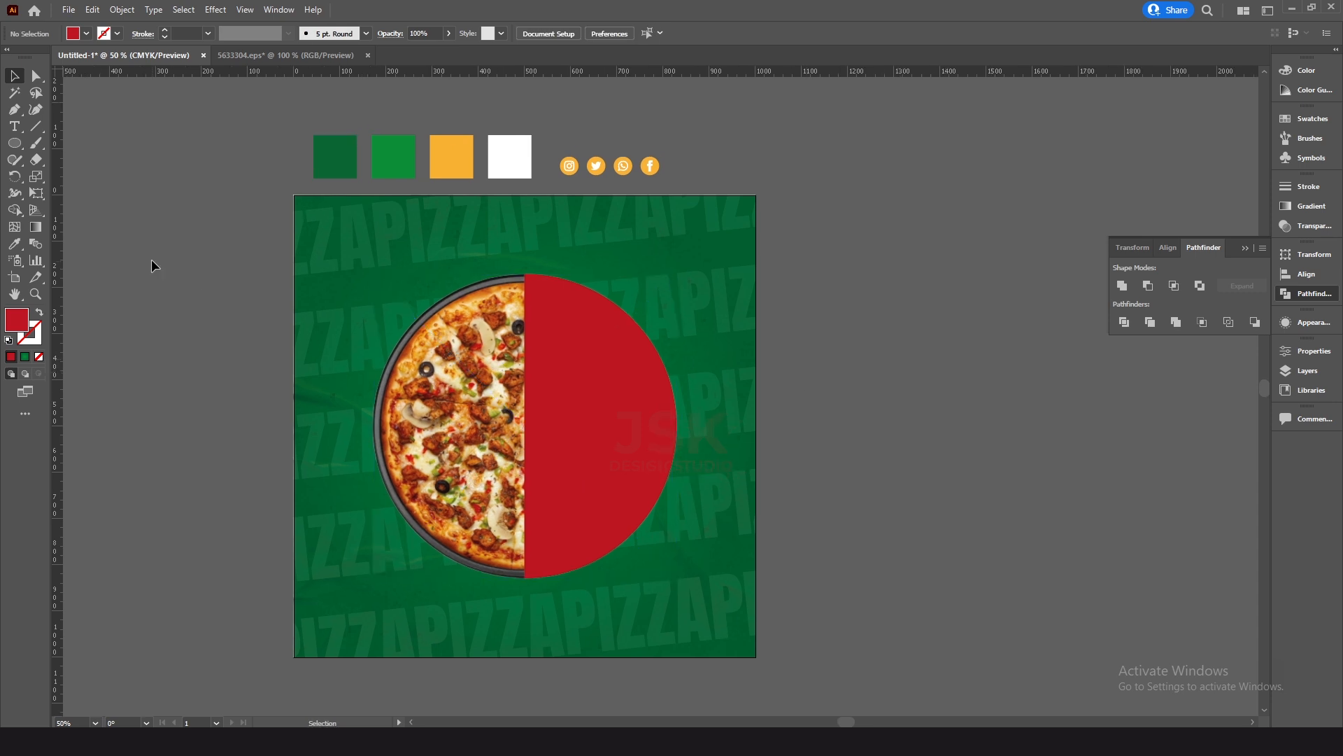
Add the text SUPER in Anton Regular, scale it to about 90.9 pt and place it in the upper part of the red half-circle.
{"action": "left_click", "coordinate": [14, 126]}
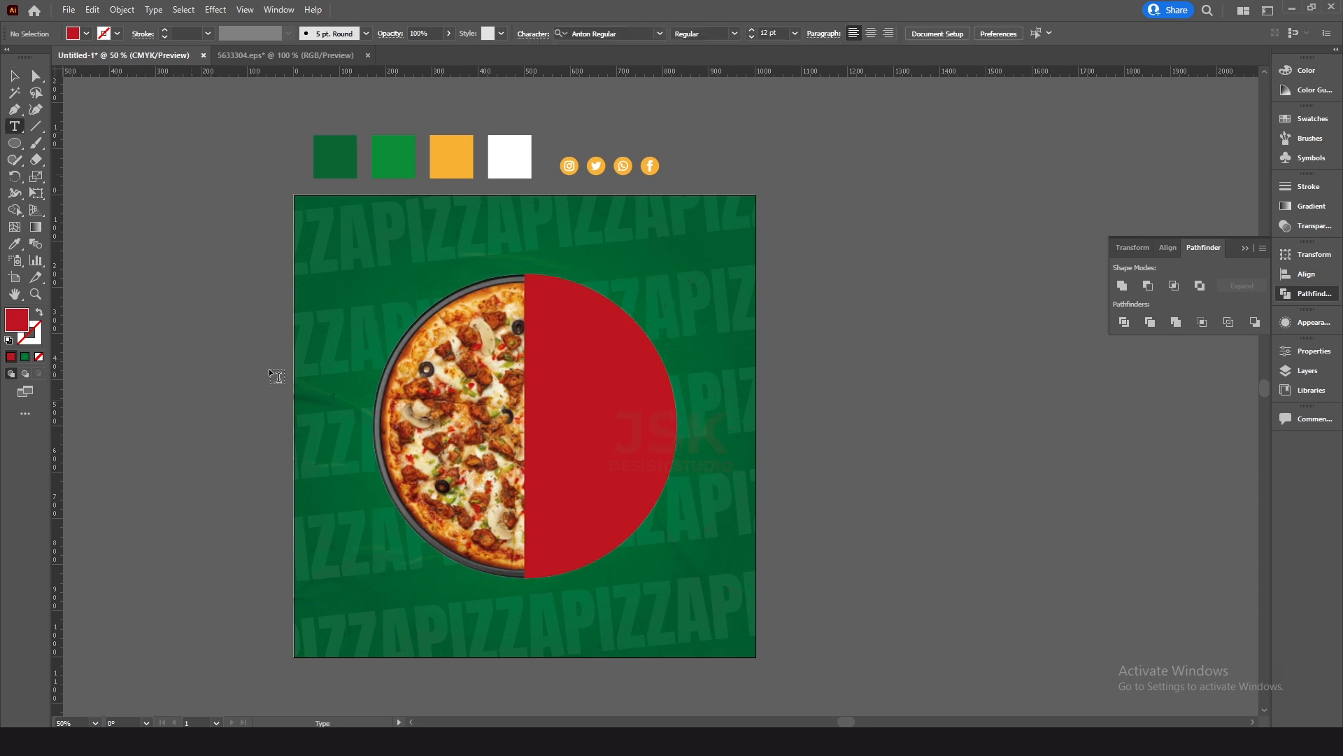
{"action": "left_click", "coordinate": [469, 247]}
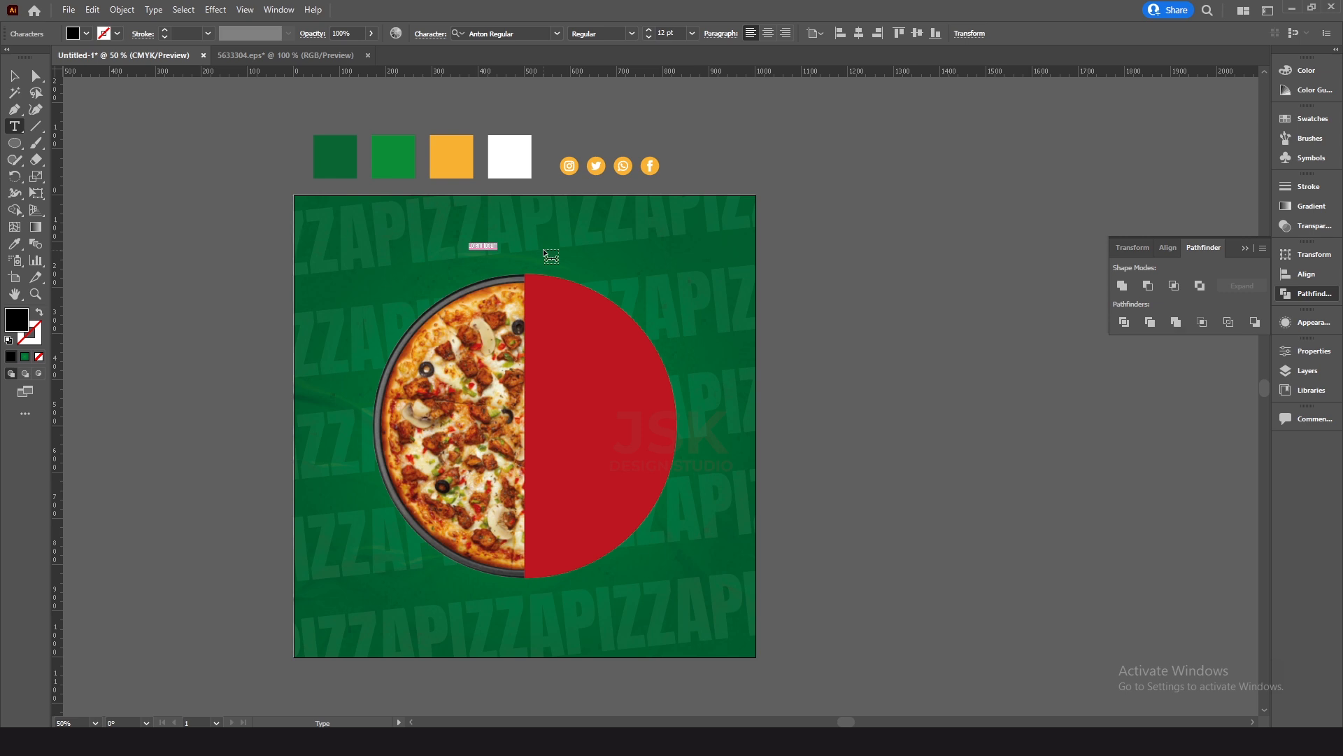
{"action": "key", "text": "Escape"}
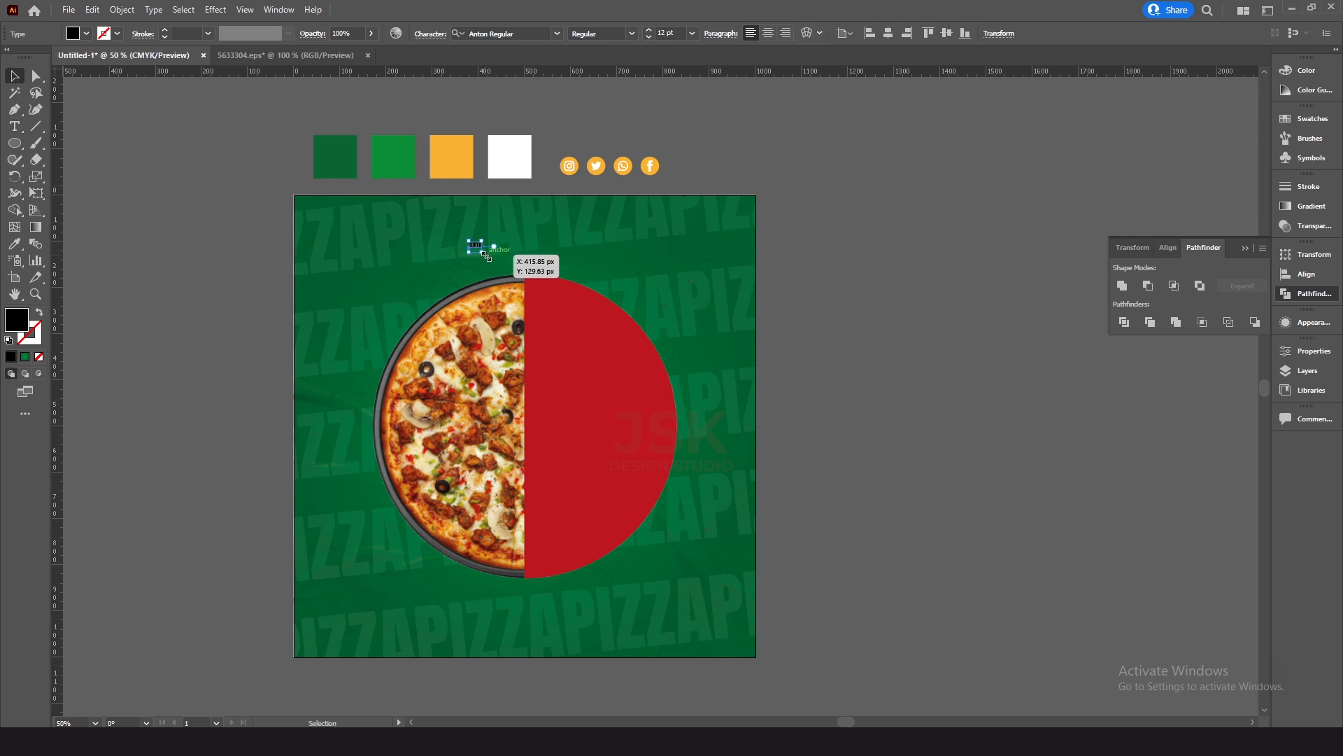
{"action": "left_click_drag", "start_coordinate": [482, 242], "coordinate": [601, 325]}
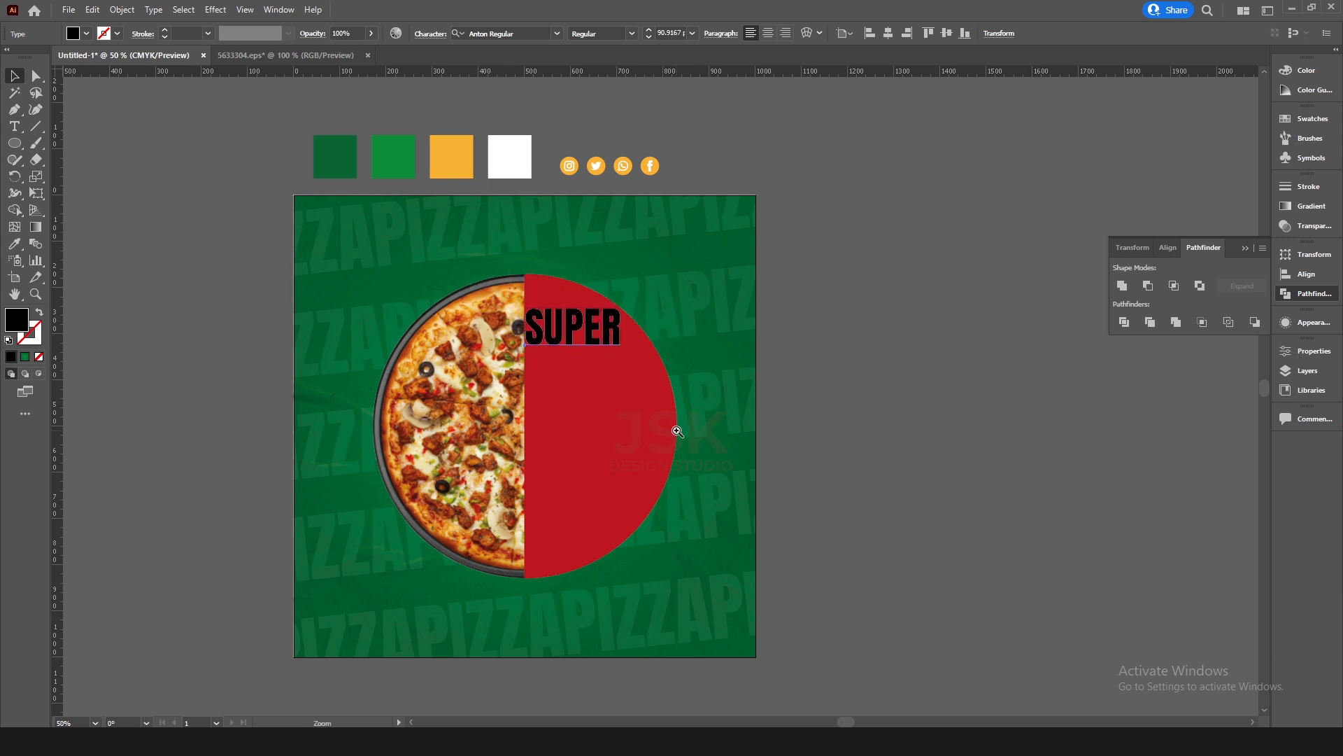
{"action": "left_click", "coordinate": [680, 432], "text": "ctrl"}
{"action": "left_click_drag", "start_coordinate": [657, 450], "coordinate": [634, 486]}
{"action": "key", "text": "Right"}
{"action": "key", "text": "Right"}
{"action": "key", "text": "Right"}
Duplicate SUPER directly below itself and change the copy's text to DELICIOUS.
{"action": "left_click_drag", "start_coordinate": [530, 302], "coordinate": [520, 355]}
{"action": "double_click", "coordinate": [520, 353]}
{"action": "type", "text": "DELI"}
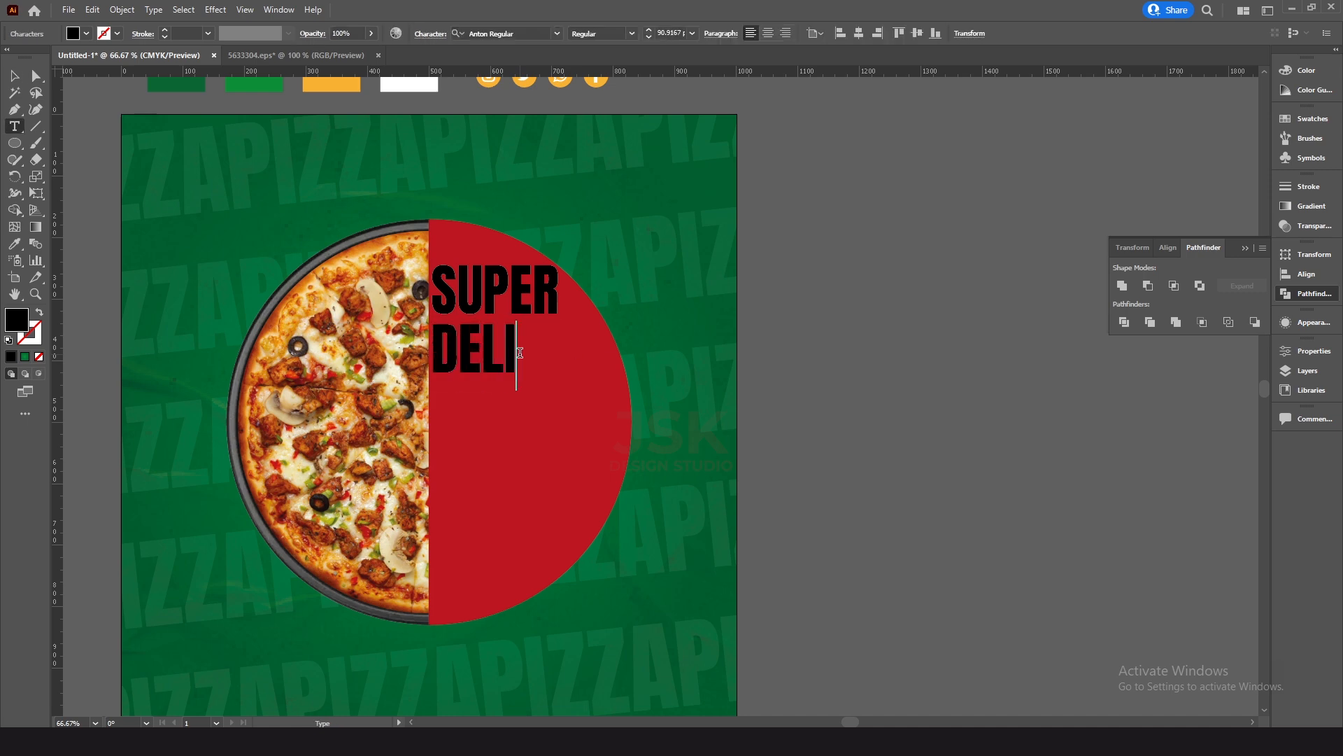
{"action": "type", "text": "VIOUS"}
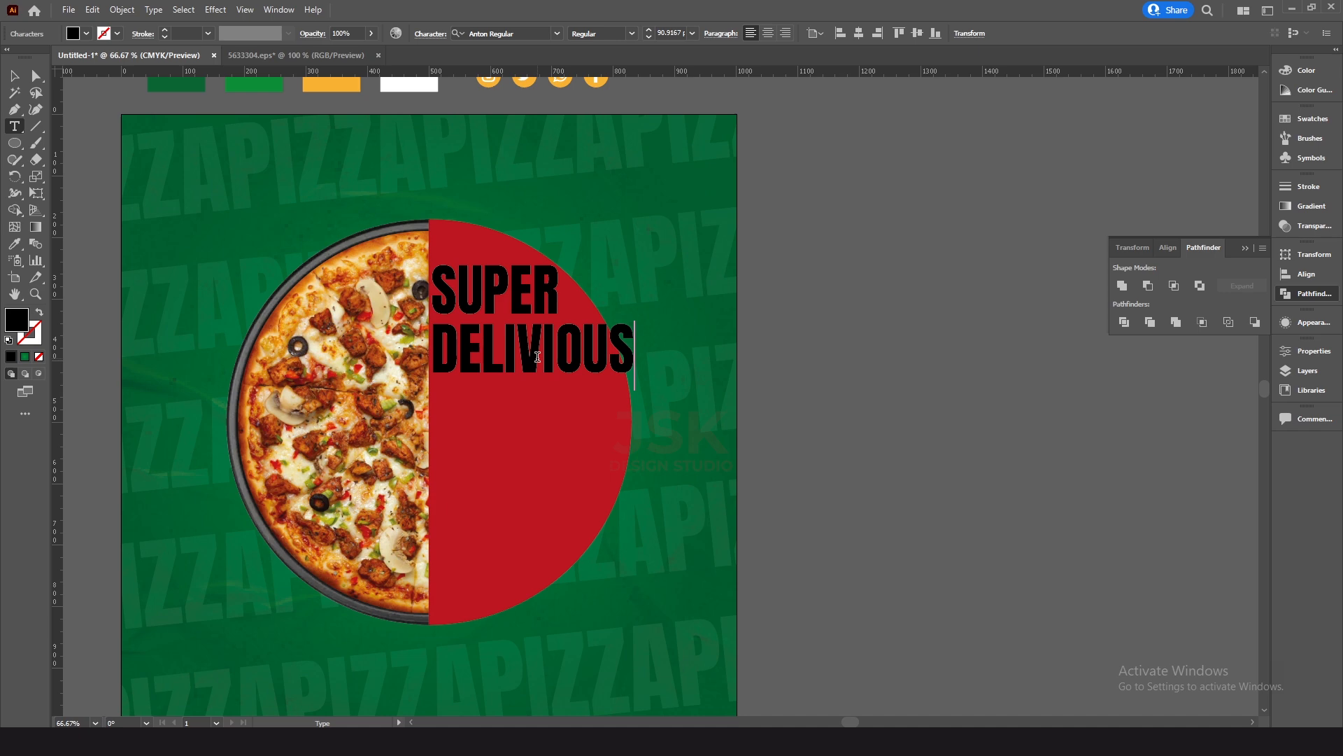
{"action": "left_click", "coordinate": [537, 357]}
{"action": "key", "text": "BackSpace"}
{"action": "type", "text": "C"}
{"action": "key", "text": "Escape"}
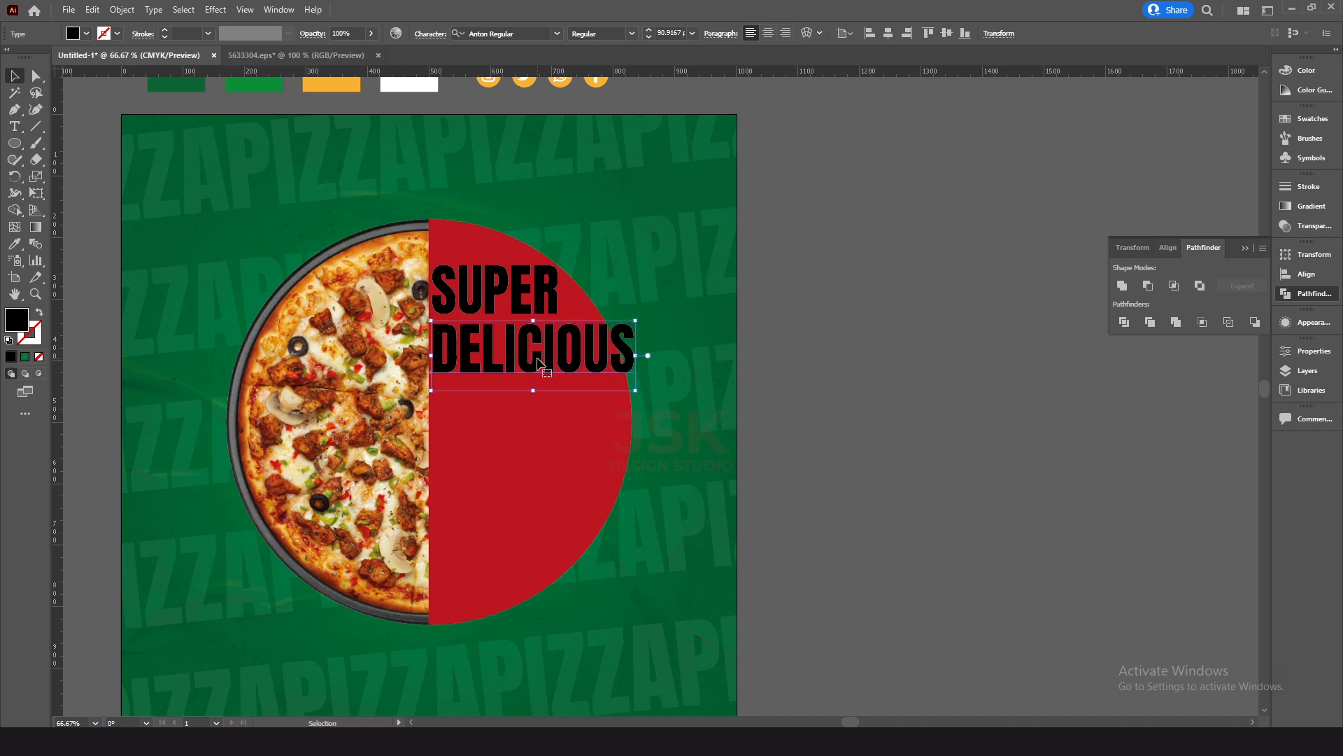
Duplicate DELICIOUS directly below itself and change the copy's text to PIZZA.
{"action": "left_click_drag", "start_coordinate": [554, 378], "coordinate": [556, 433]}
{"action": "key", "text": "t"}
{"action": "double_click", "coordinate": [551, 417]}
{"action": "type", "text": "PIZZA"}
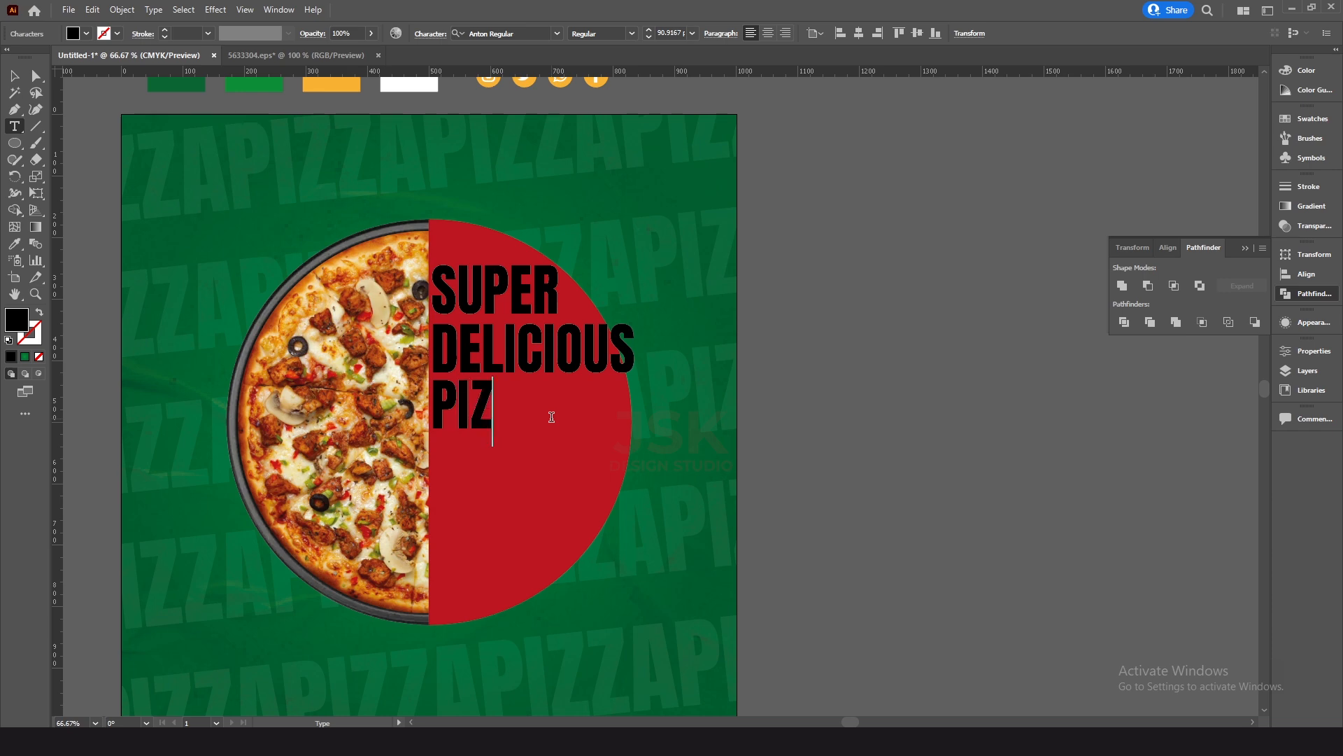
{"action": "key", "text": "Escape"}
Enlarge the PIZZA text on the red half to about 153.9 pt and nudge it close beneath DELICIOUS.
{"action": "left_click_drag", "start_coordinate": [547, 415], "coordinate": [620, 415]}
{"action": "key", "text": "shift+Down"}
{"action": "key", "text": "shift+Up"}
{"action": "key", "text": "Up"}
{"action": "key", "text": "Up"}
{"action": "key", "text": "Up"}
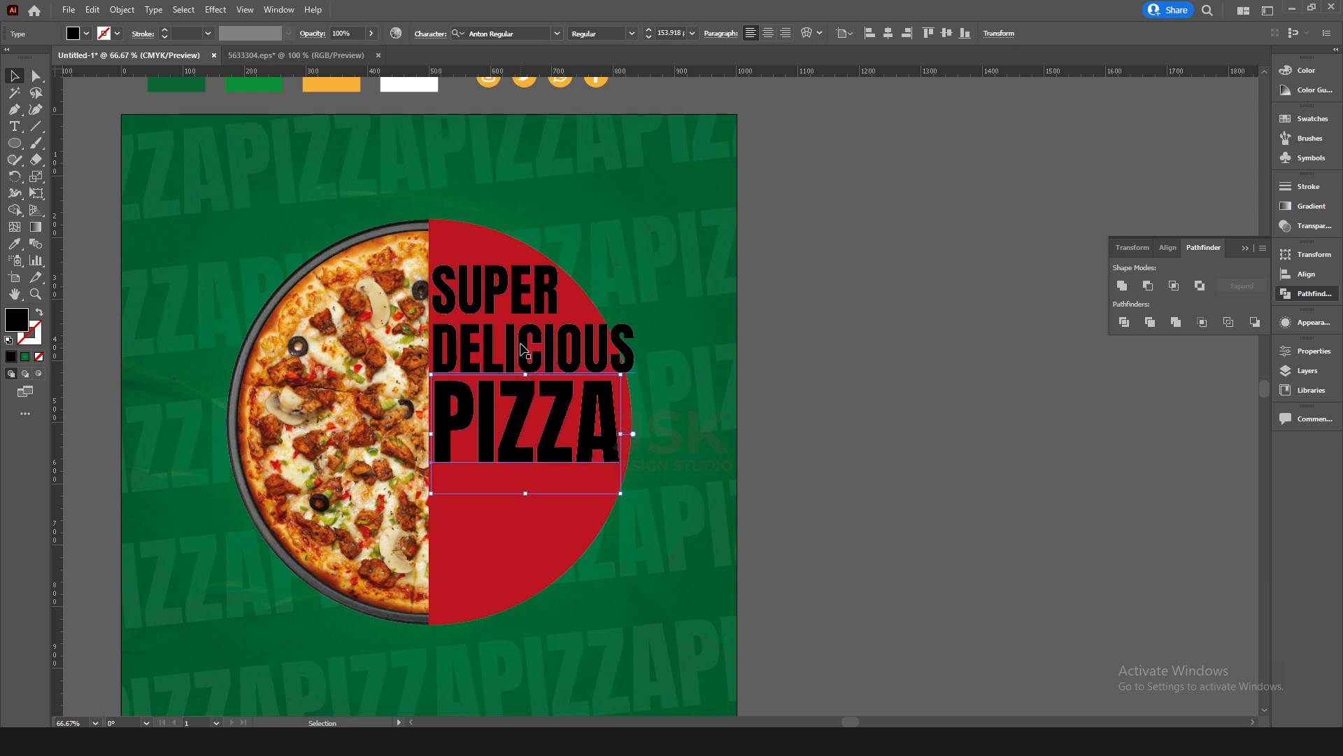
Place a copy of DELICIOUS below PIZZA and change its text to Limited Time Offer.
{"action": "left_click", "coordinate": [524, 350]}
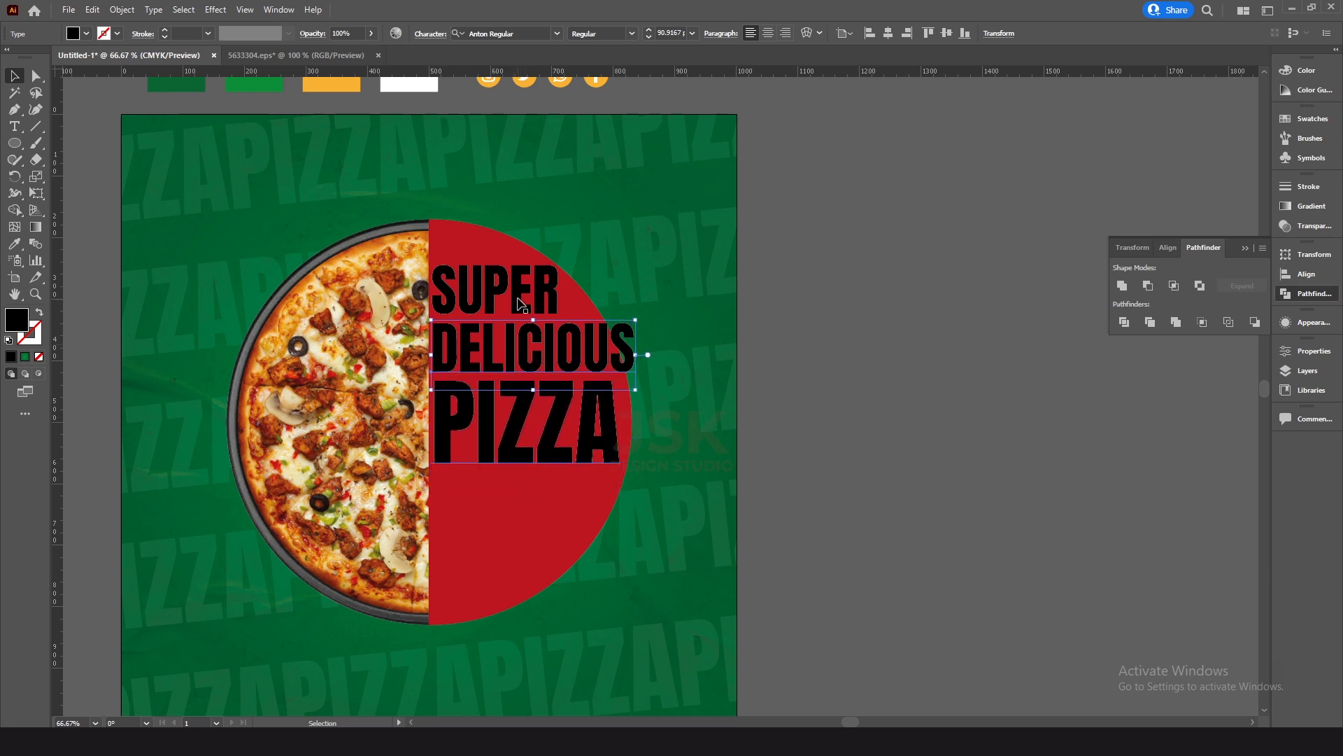
{"action": "left_click_drag", "start_coordinate": [535, 344], "coordinate": [536, 491]}
{"action": "double_click", "coordinate": [522, 494]}
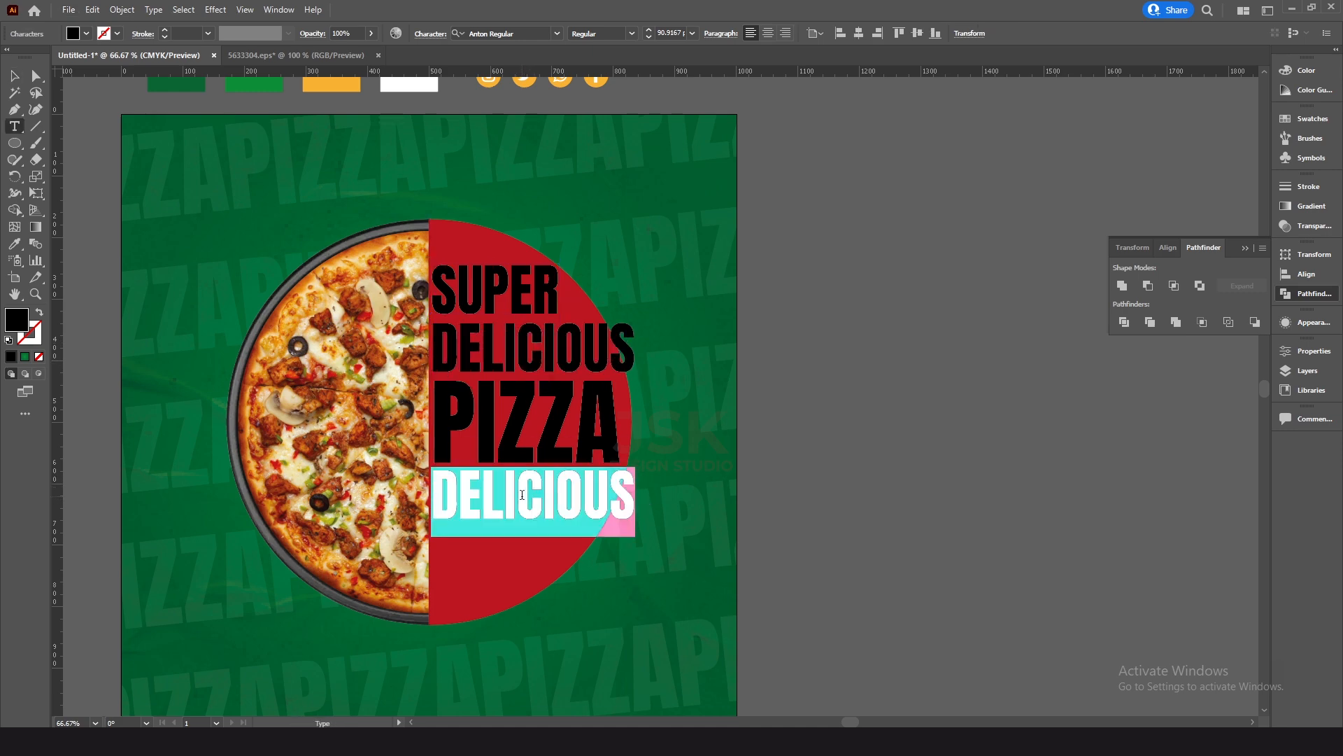
{"action": "type", "text": "Limited Tim"}
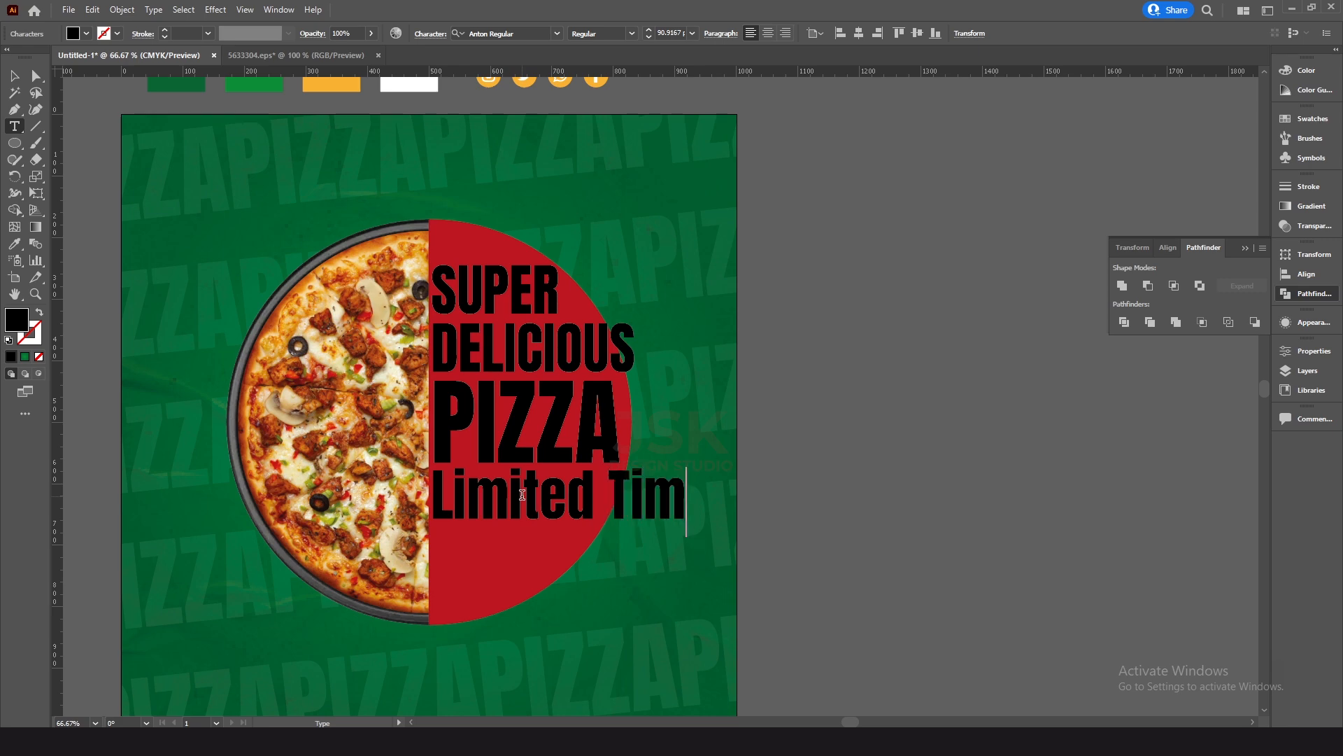
{"action": "type", "text": "e Offer"}
{"action": "key", "text": "Escape"}
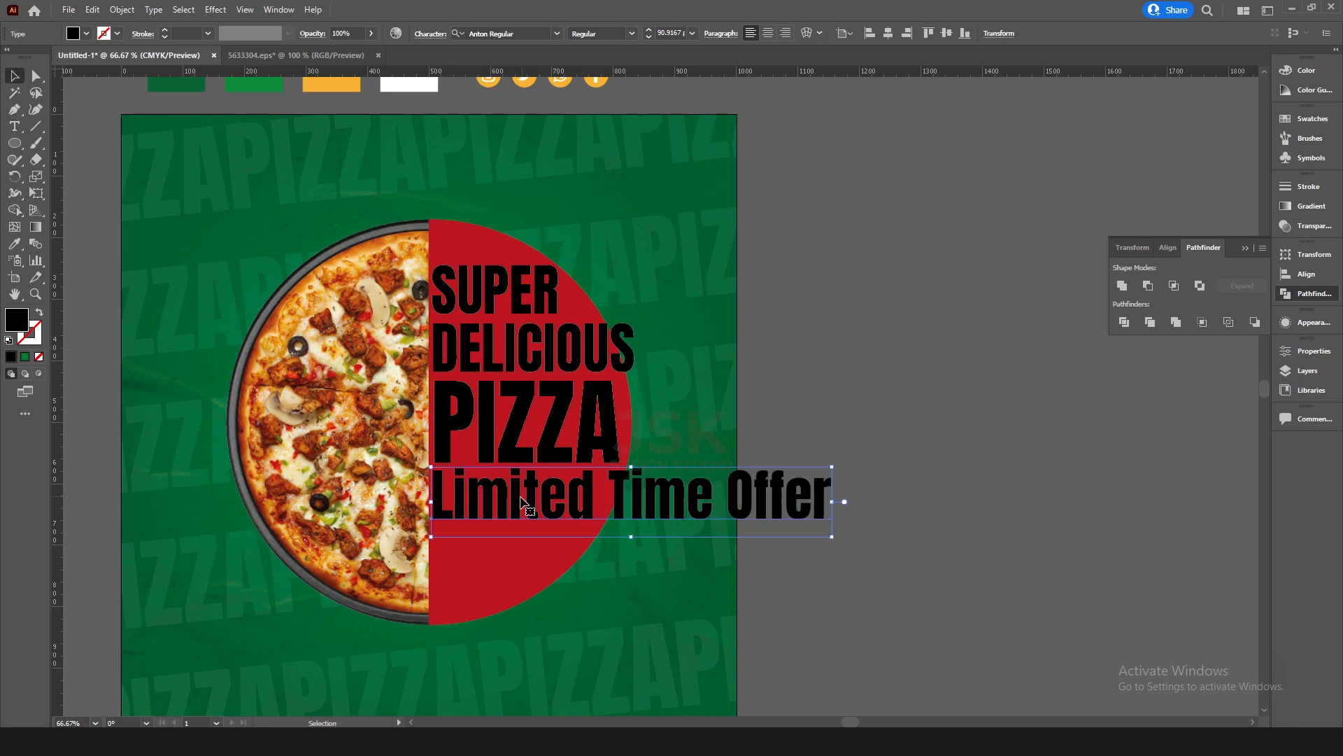
Scale Limited Time Offer down to about 41.5 pt, roughly PIZZA's width, and nudge it up beneath PIZZA.
{"action": "left_click_drag", "start_coordinate": [833, 502], "coordinate": [614, 479]}
{"action": "key", "text": "shift+Up"}
{"action": "key", "text": "Up"}
{"action": "key", "text": "Up"}
{"action": "key", "text": "Up"}
{"action": "key", "text": "Up"}
{"action": "key", "text": "Up"}
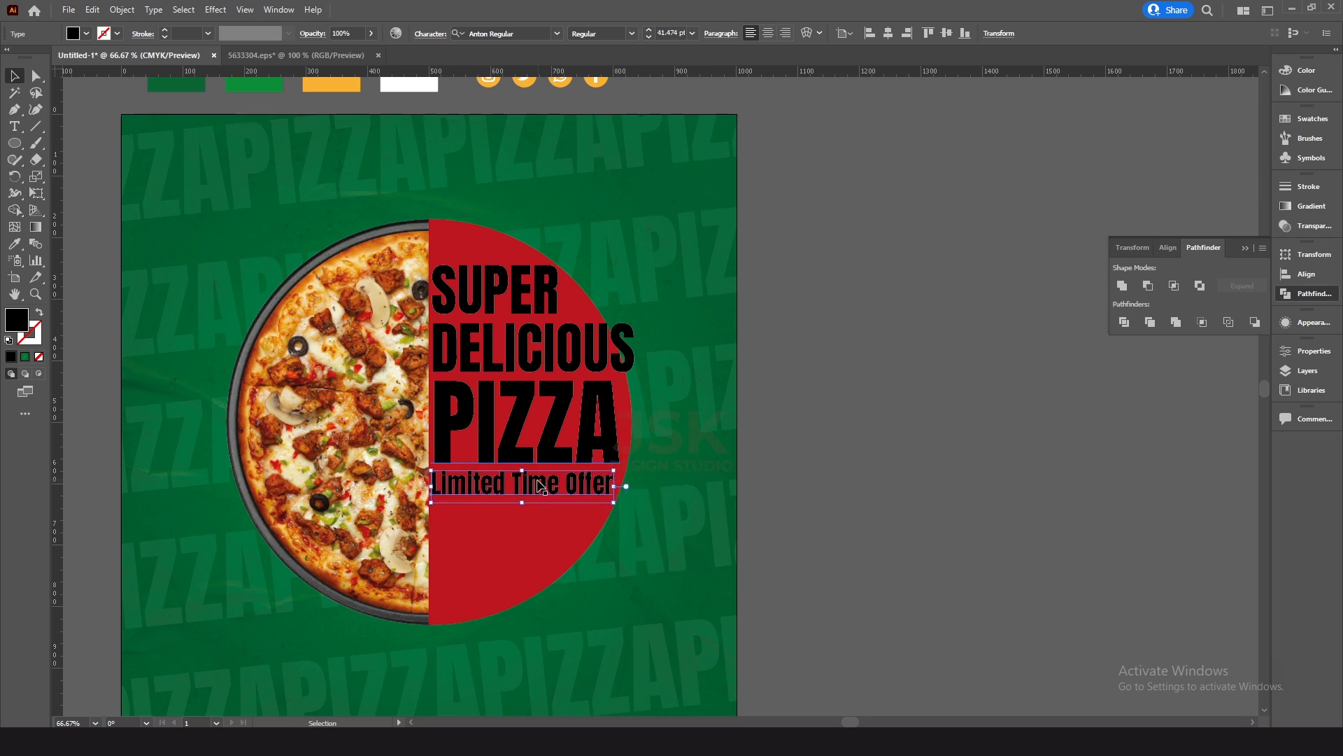
Place a copy of SUPER below Limited Time Offer and change its text to DISCOUNT.
{"action": "left_click_drag", "start_coordinate": [509, 314], "coordinate": [511, 549]}
{"action": "double_click", "coordinate": [516, 529]}
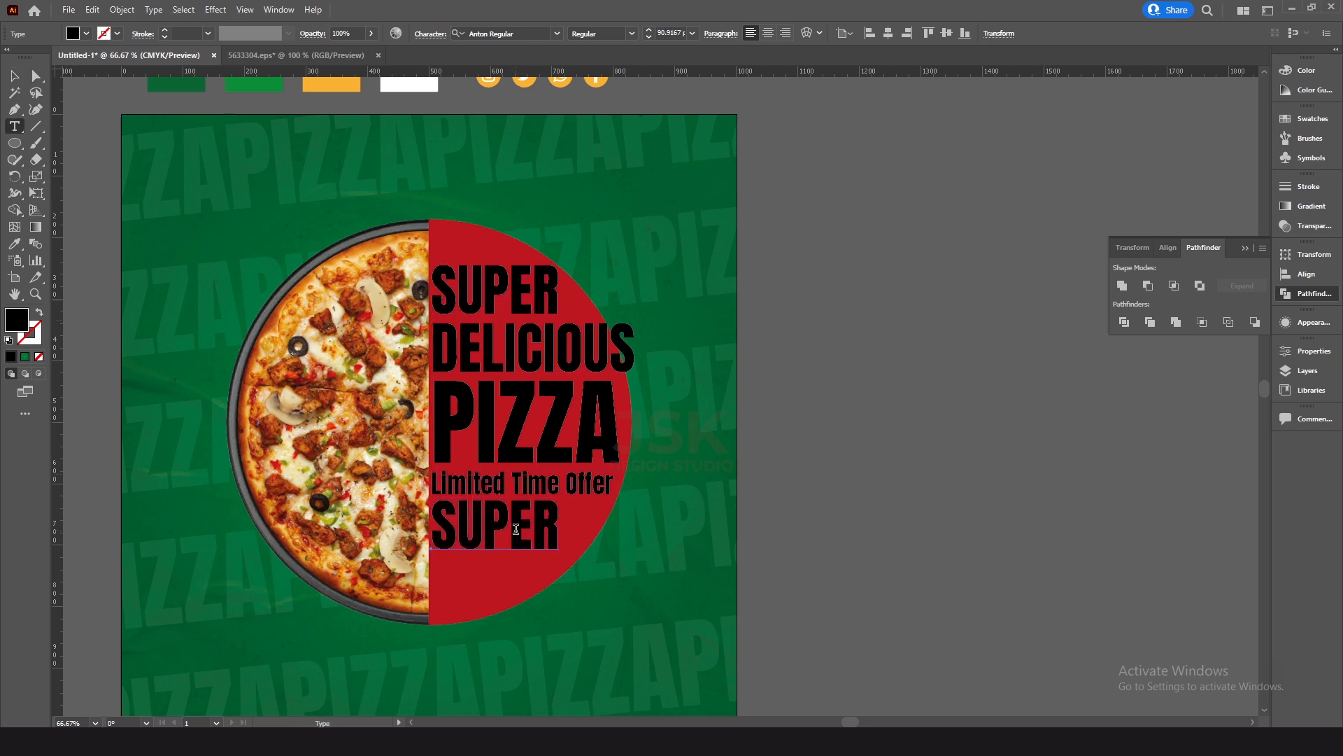
{"action": "double_click", "coordinate": [515, 529]}
{"action": "type", "text": "DIS"}
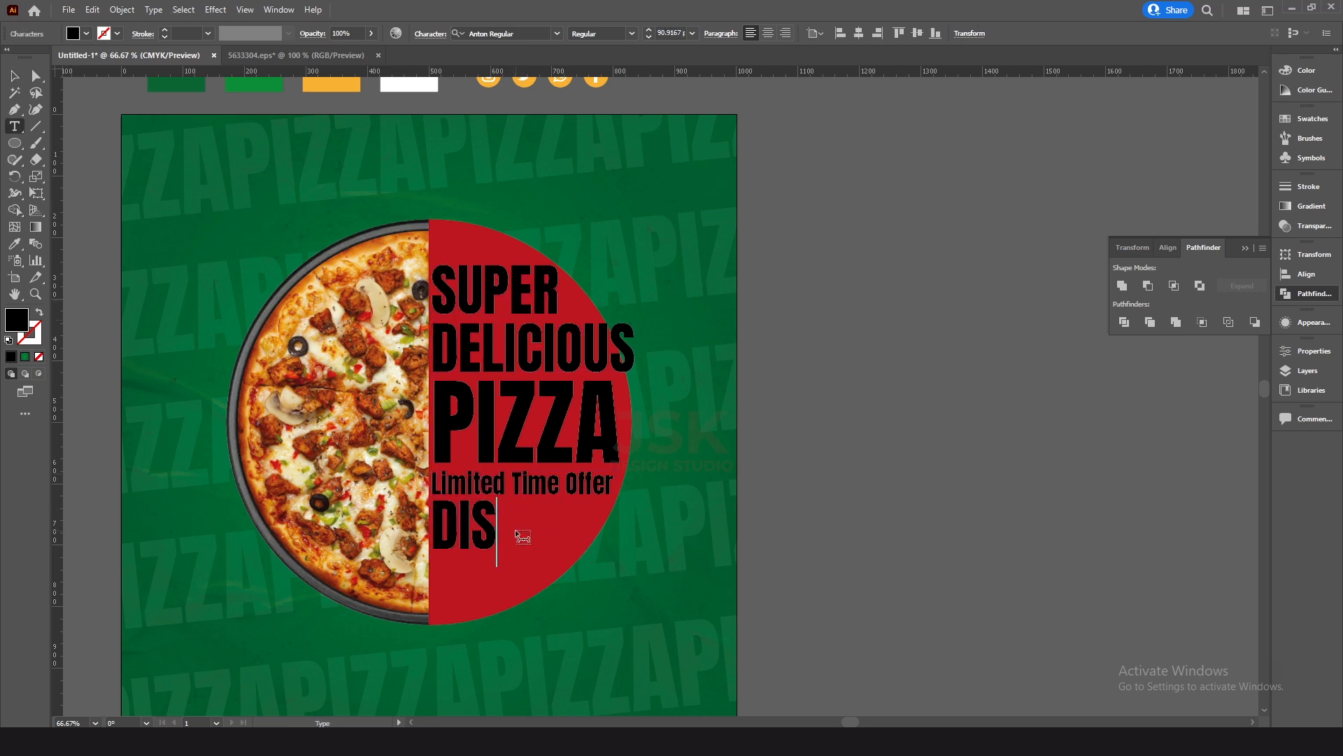
{"action": "type", "text": "COUNT"}
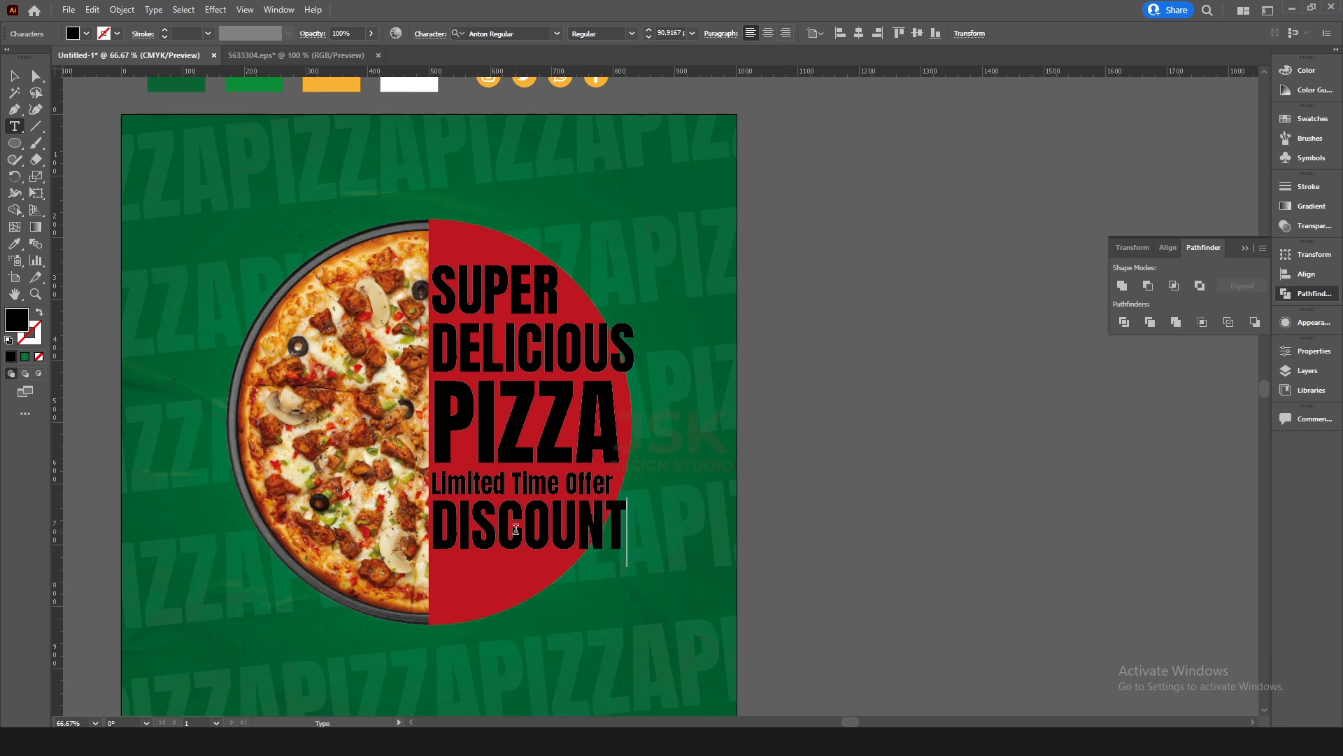
{"action": "key", "text": "Escape"}
Scale DISCOUNT down to about 71 pt and nudge it up beneath Limited Time Offer.
{"action": "left_click_drag", "start_coordinate": [628, 532], "coordinate": [590, 536]}
{"action": "key", "text": "Up"}
{"action": "key", "text": "Up"}
{"action": "key", "text": "Up"}
{"action": "key", "text": "Up"}
{"action": "key", "text": "Up"}
{"action": "key", "text": "Up"}
{"action": "key", "text": "Up"}
{"action": "key", "text": "Up"}
Duplicate DISCOUNT directly below itself and change the copy's text to 50%.
{"action": "left_click", "coordinate": [492, 488]}
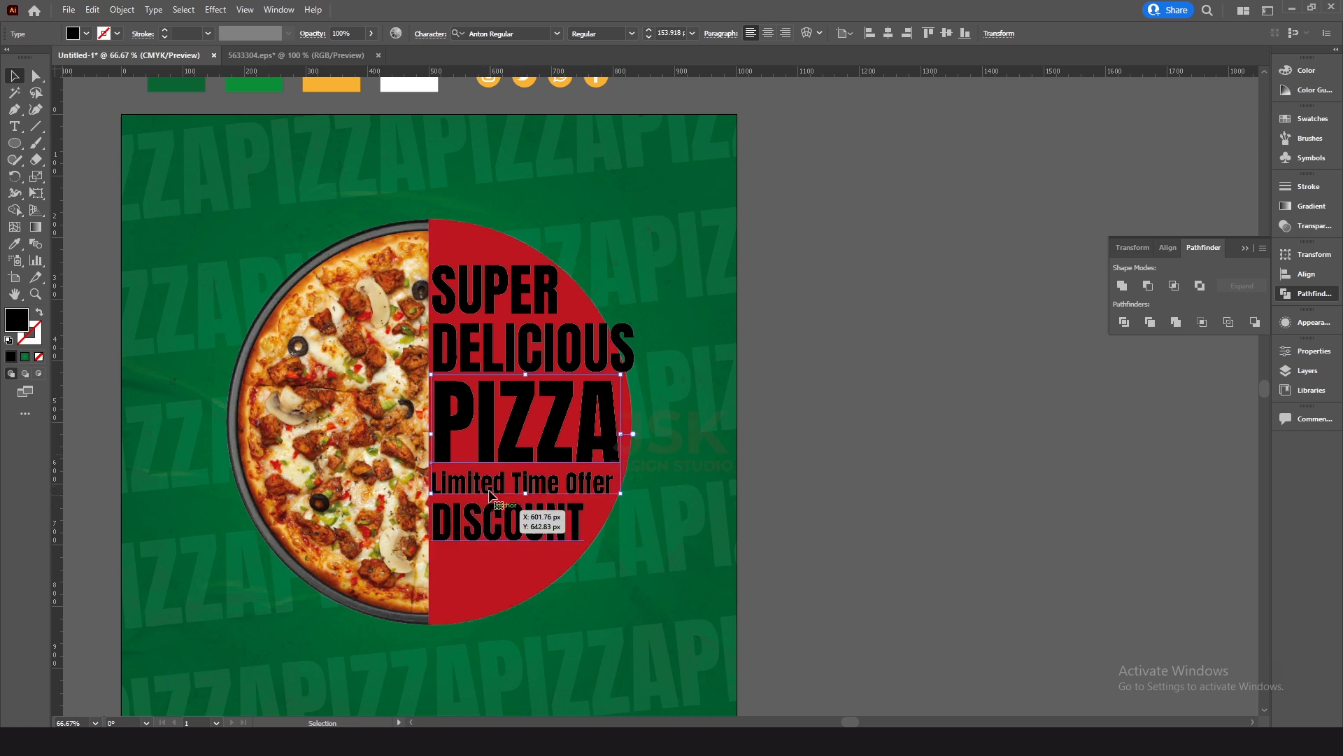
{"action": "left_click", "coordinate": [489, 523]}
{"action": "left_click_drag", "start_coordinate": [490, 525], "coordinate": [486, 560]}
{"action": "double_click", "coordinate": [487, 565]}
{"action": "double_click", "coordinate": [488, 563]}
{"action": "type", "text": "50"}
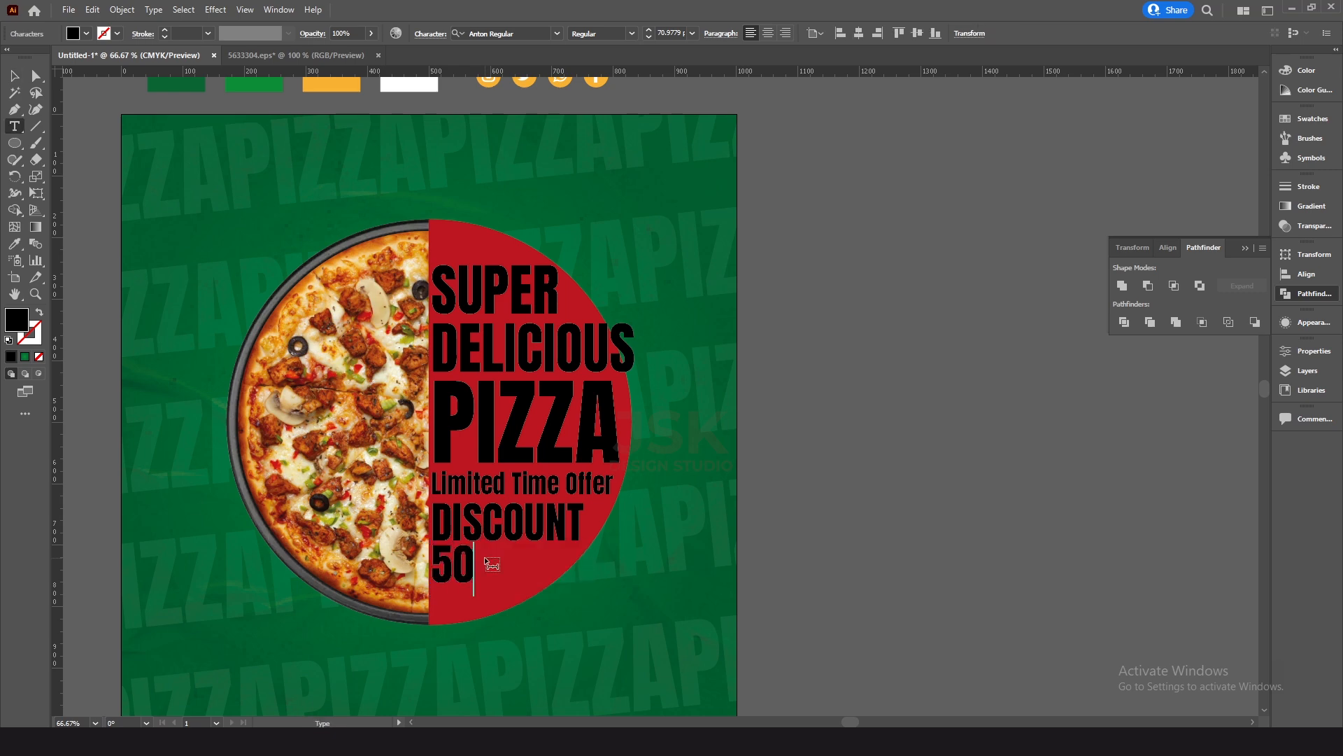
{"action": "type", "text": "%"}
{"action": "key", "text": "Escape"}
Enlarge the 50% text to about 86.3 pt and nudge it down clear of DISCOUNT.
{"action": "left_click_drag", "start_coordinate": [520, 569], "coordinate": [540, 569]}
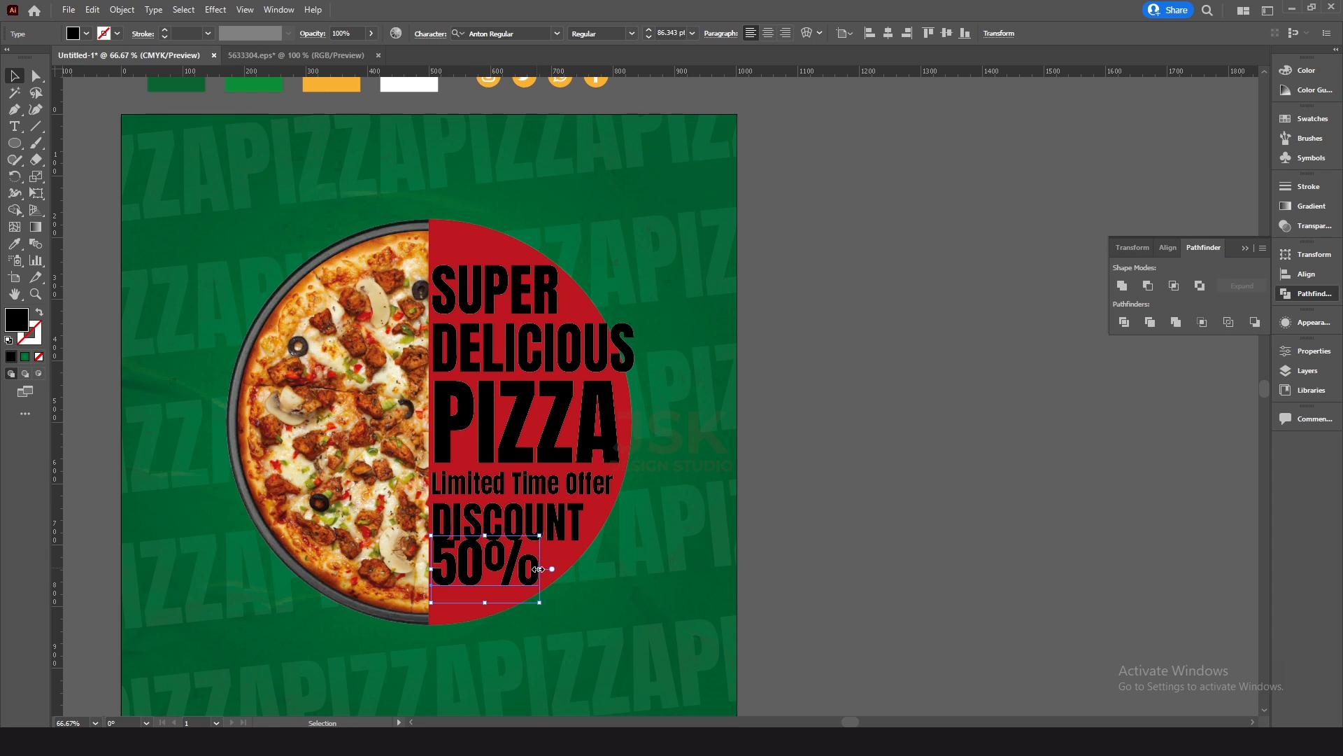
{"action": "key", "text": "shift+Down"}
{"action": "key", "text": "Down"}
{"action": "key", "text": "Down"}
Duplicate 50% directly below itself, change the copy's text to OFF and nudge it up slightly.
{"action": "left_click_drag", "start_coordinate": [482, 568], "coordinate": [480, 623], "text": "alt"}
{"action": "double_click", "coordinate": [478, 622]}
{"action": "key", "text": "ctrl+a"}
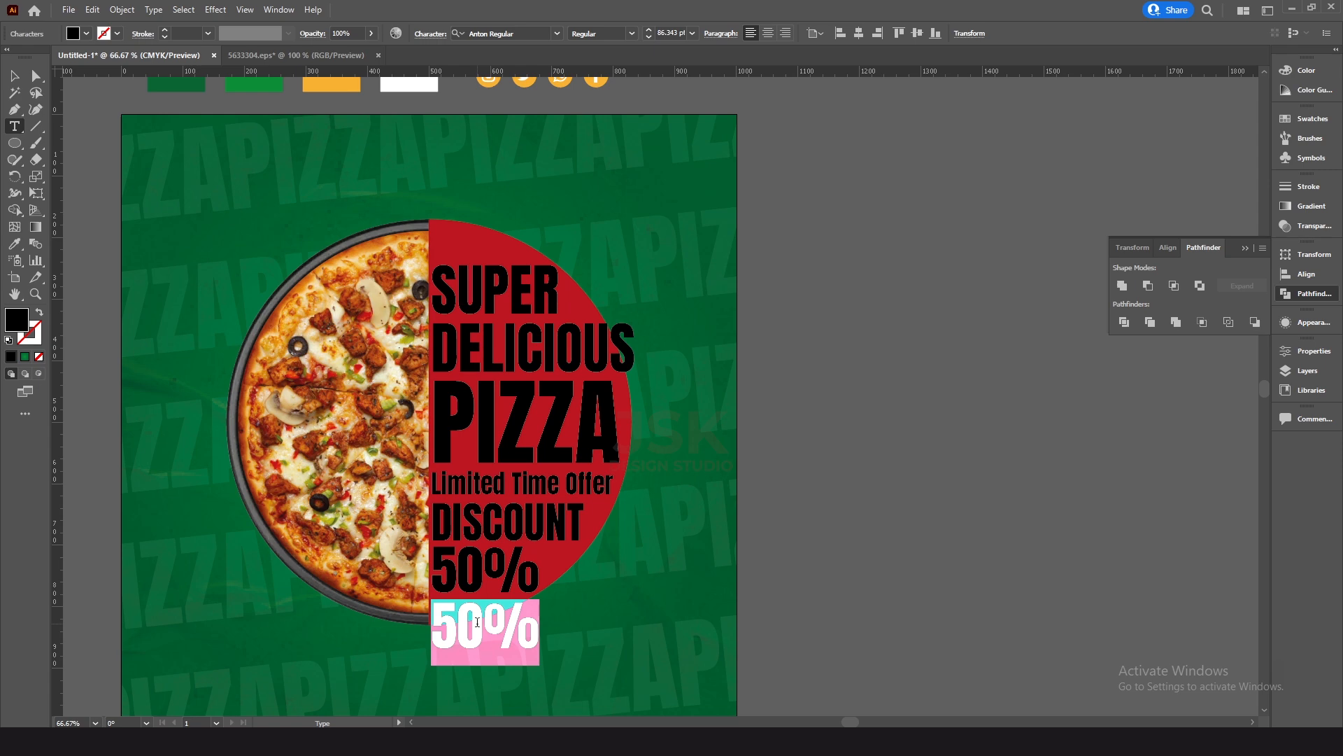
{"action": "type", "text": "OFF"}
{"action": "key", "text": "Escape"}
{"action": "key", "text": "Up"}
{"action": "key", "text": "Up"}
{"action": "key", "text": "Up"}
{"action": "key", "text": "Up"}
{"action": "key", "text": "Up"}
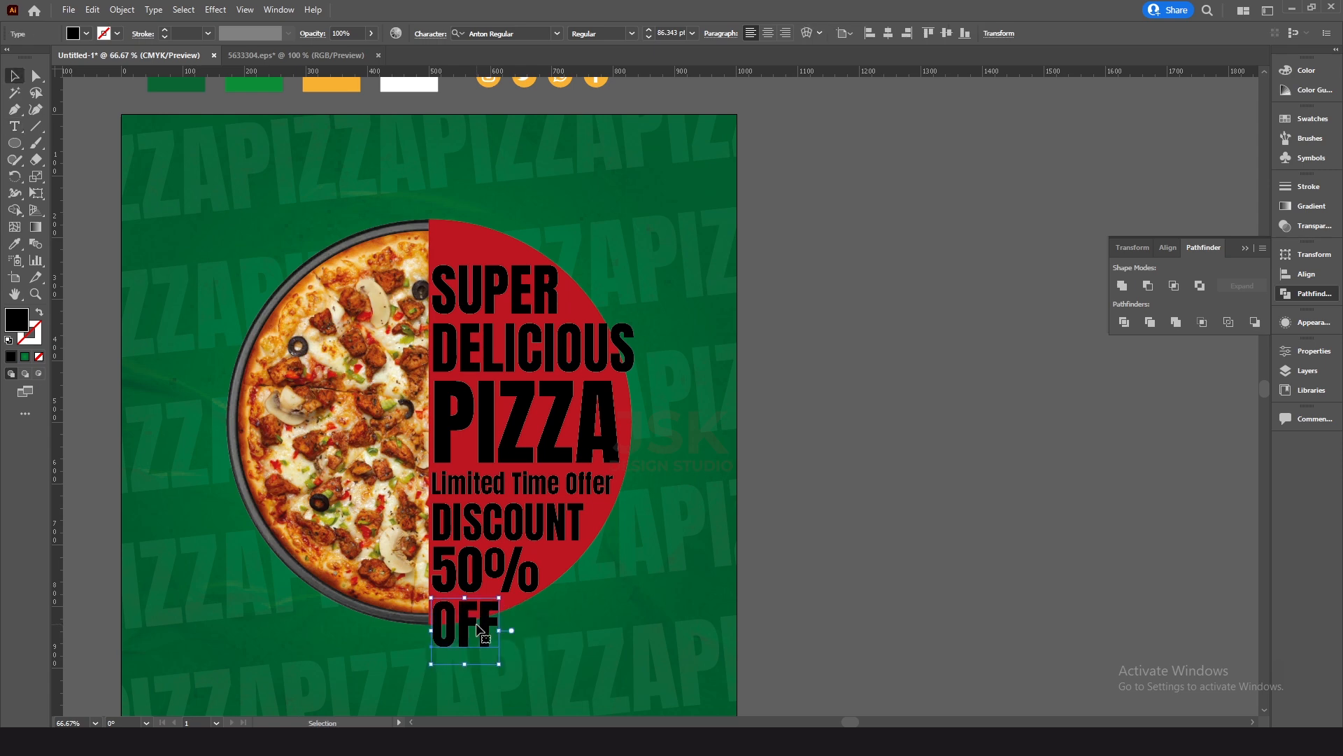
Move all seven text lines up together until the stack fits between the red half-circle's top and bottom edges.
{"action": "left_click_drag", "start_coordinate": [483, 178], "coordinate": [549, 644]}
{"action": "left_click", "coordinate": [444, 217], "text": "shift"}
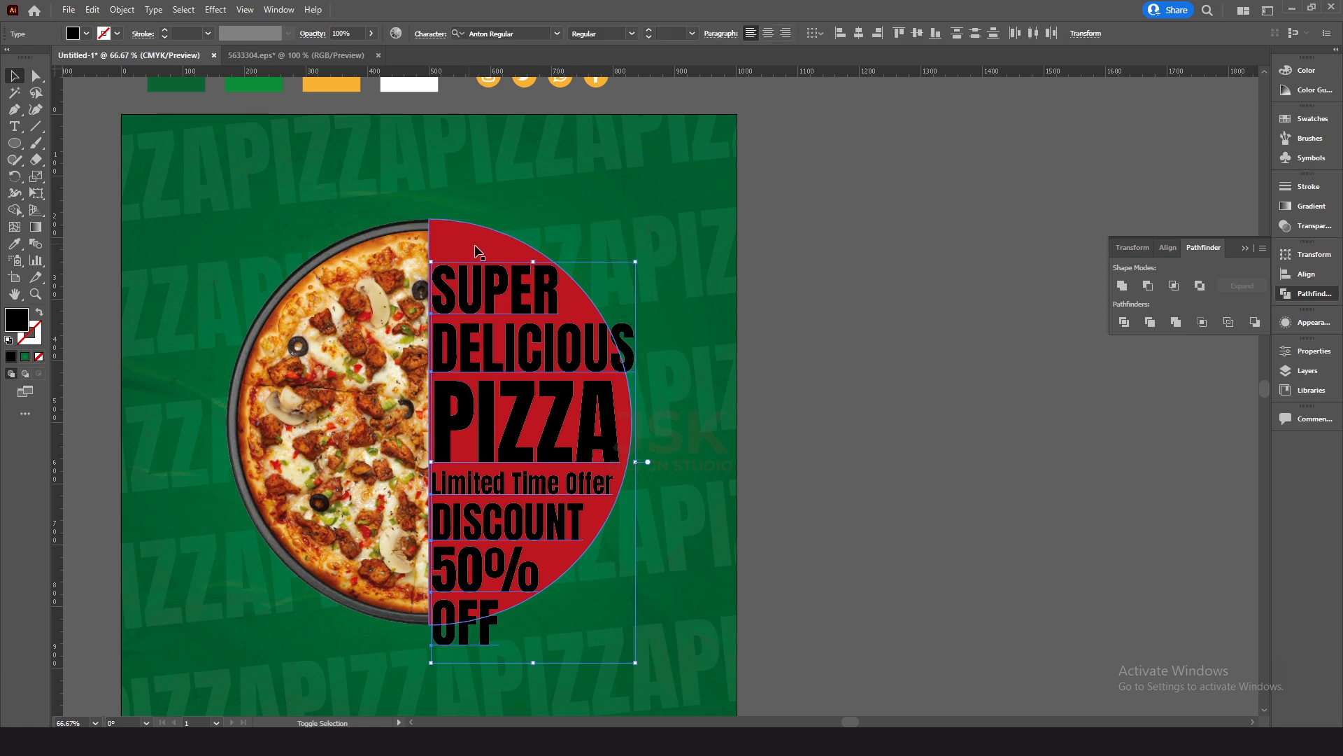
{"action": "key", "text": "shift+Up"}
{"action": "key", "text": "shift+Up"}
{"action": "key", "text": "shift+Up"}
{"action": "key", "text": "shift+Up"}
{"action": "key", "text": "shift+Up"}
{"action": "key", "text": "shift+Up"}
{"action": "key", "text": "shift+Up"}
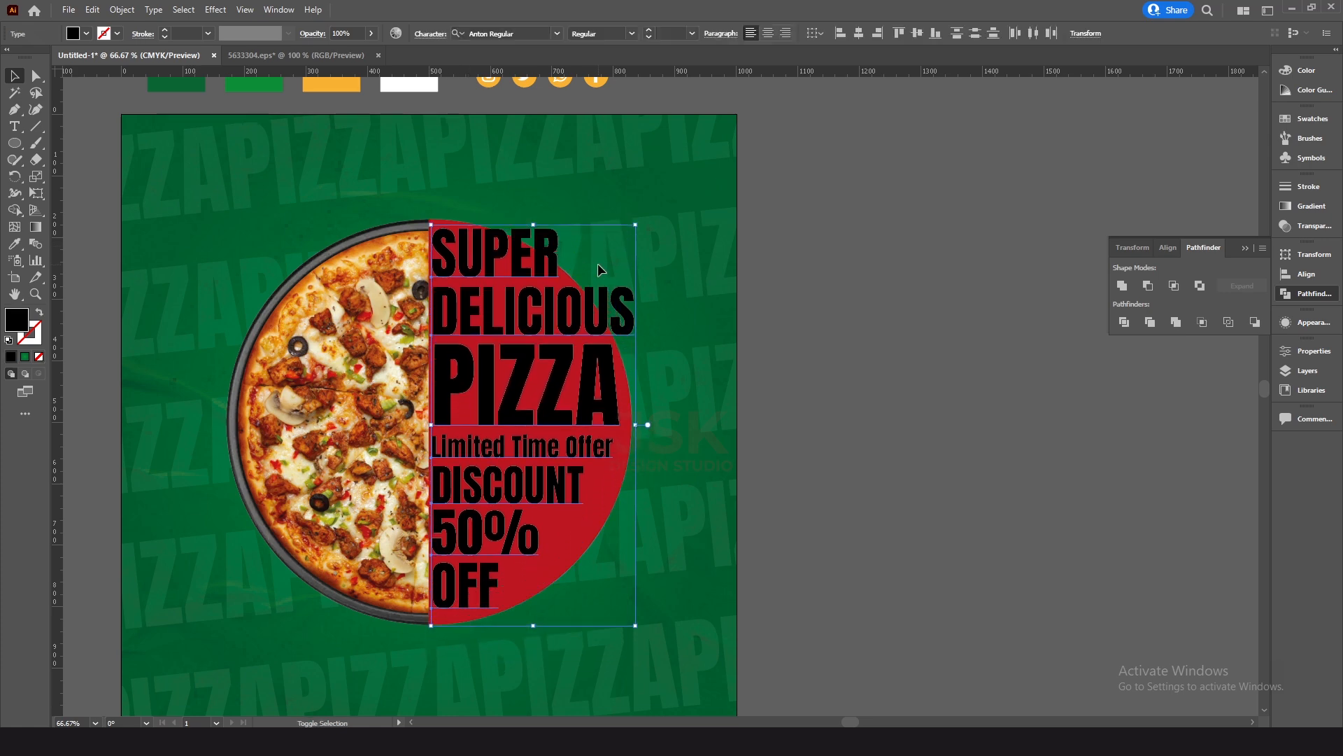
{"action": "key", "text": "Down"}
{"action": "key", "text": "Down"}
{"action": "key", "text": "Down"}
{"action": "key", "text": "Down"}
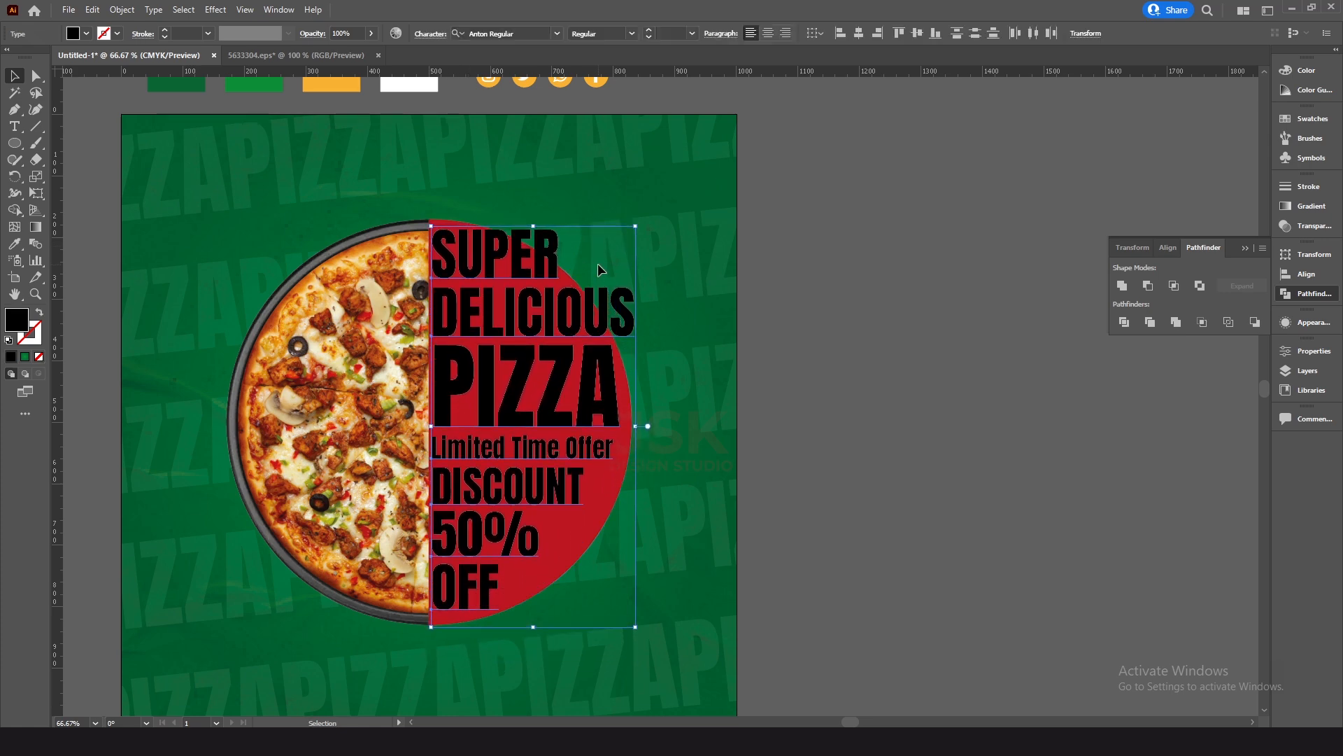
{"action": "left_click", "coordinate": [598, 264]}
Recolour SUPER with the orange sampled from the palette square above the artboard.
{"action": "left_click_drag", "start_coordinate": [543, 262], "coordinate": [571, 323]}
{"action": "left_click", "coordinate": [545, 302]}
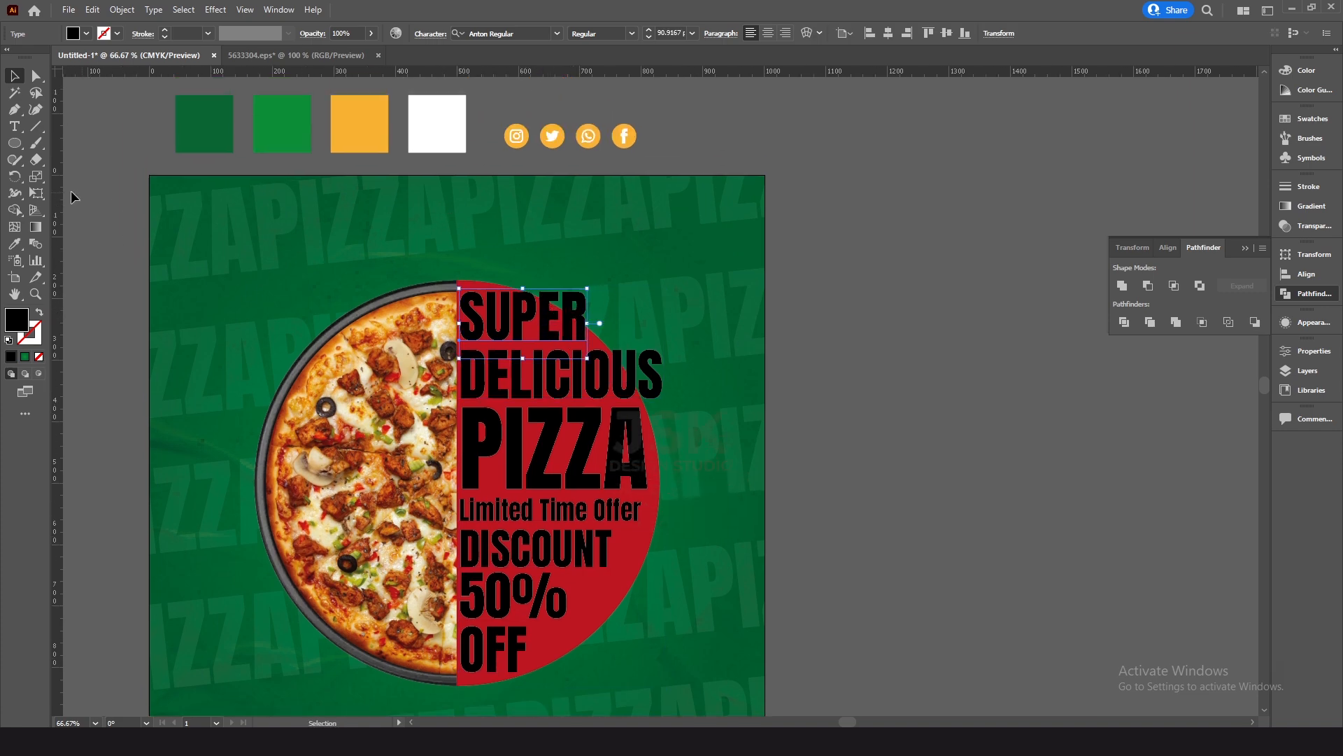
{"action": "left_click", "coordinate": [14, 244]}
{"action": "left_click", "coordinate": [360, 124]}
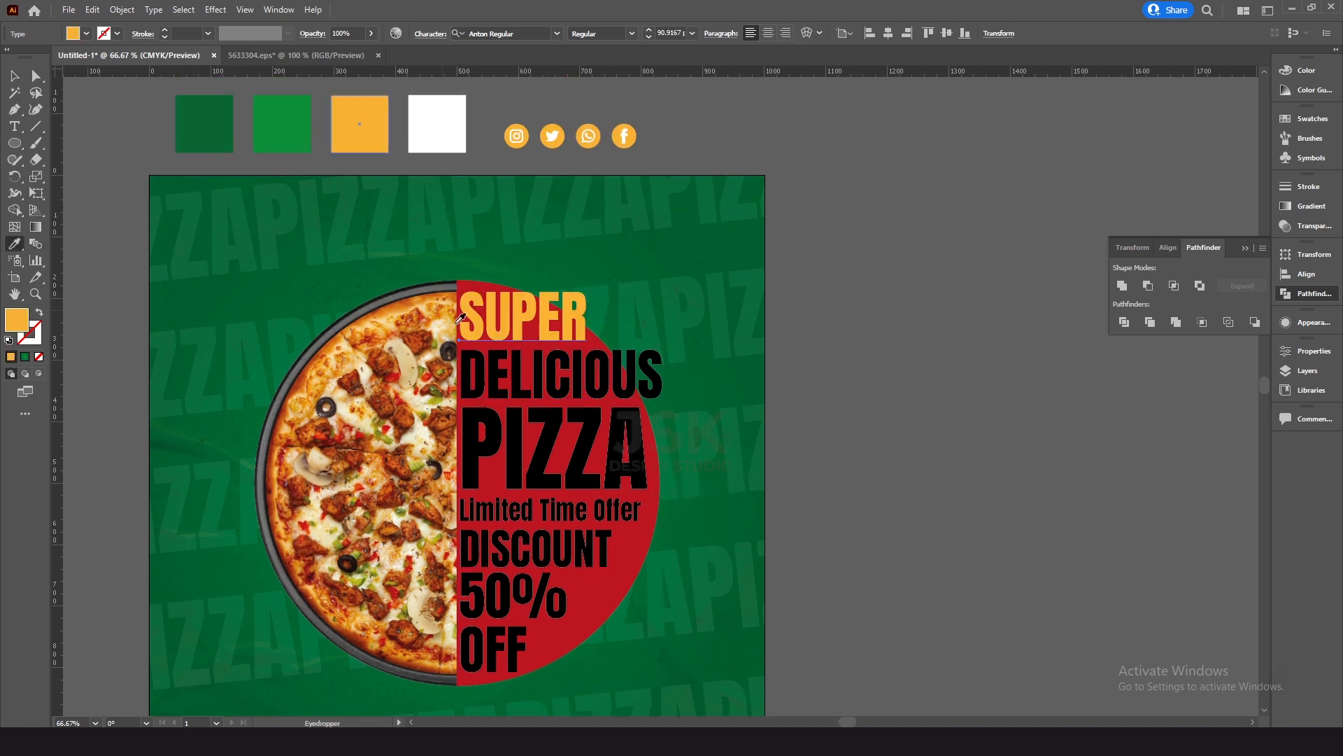
{"action": "key", "text": "v"}
{"action": "left_click", "coordinate": [558, 378]}
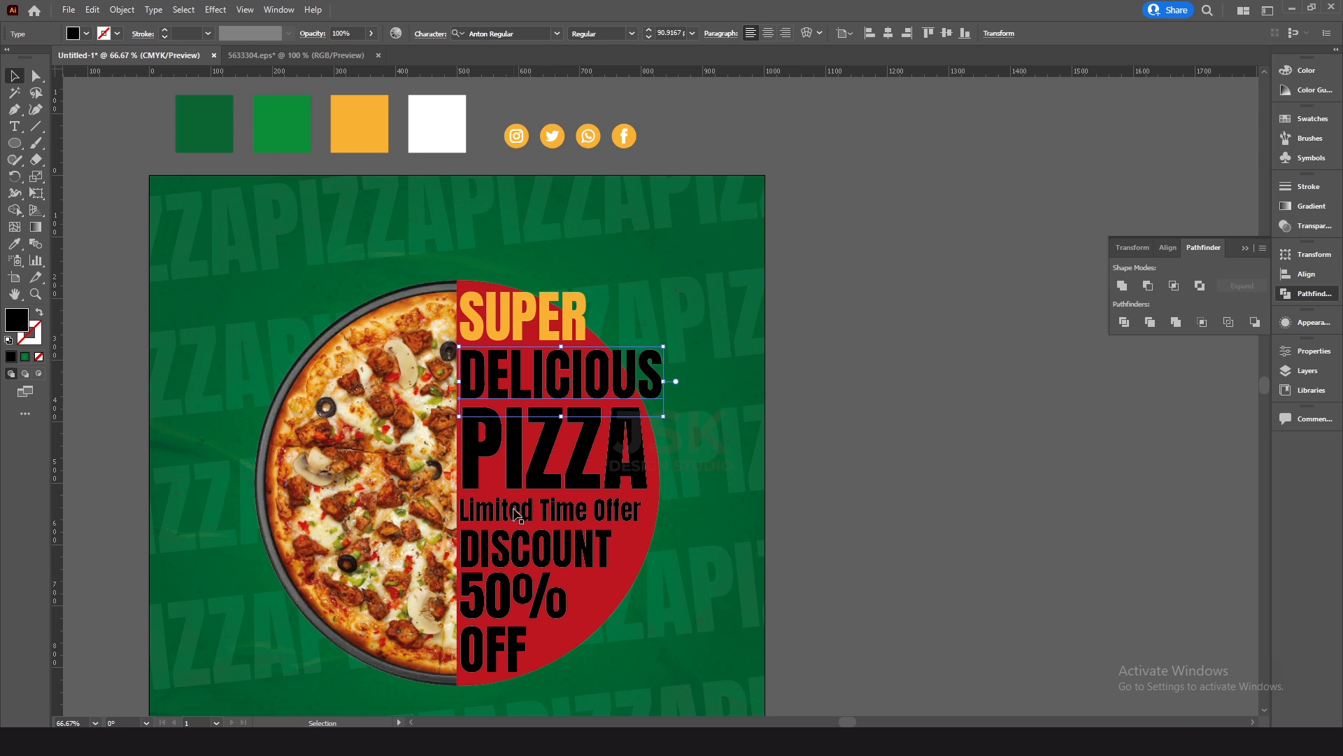
{"action": "left_click", "coordinate": [518, 515], "text": "shift"}
{"action": "left_click", "coordinate": [546, 558], "text": "shift"}
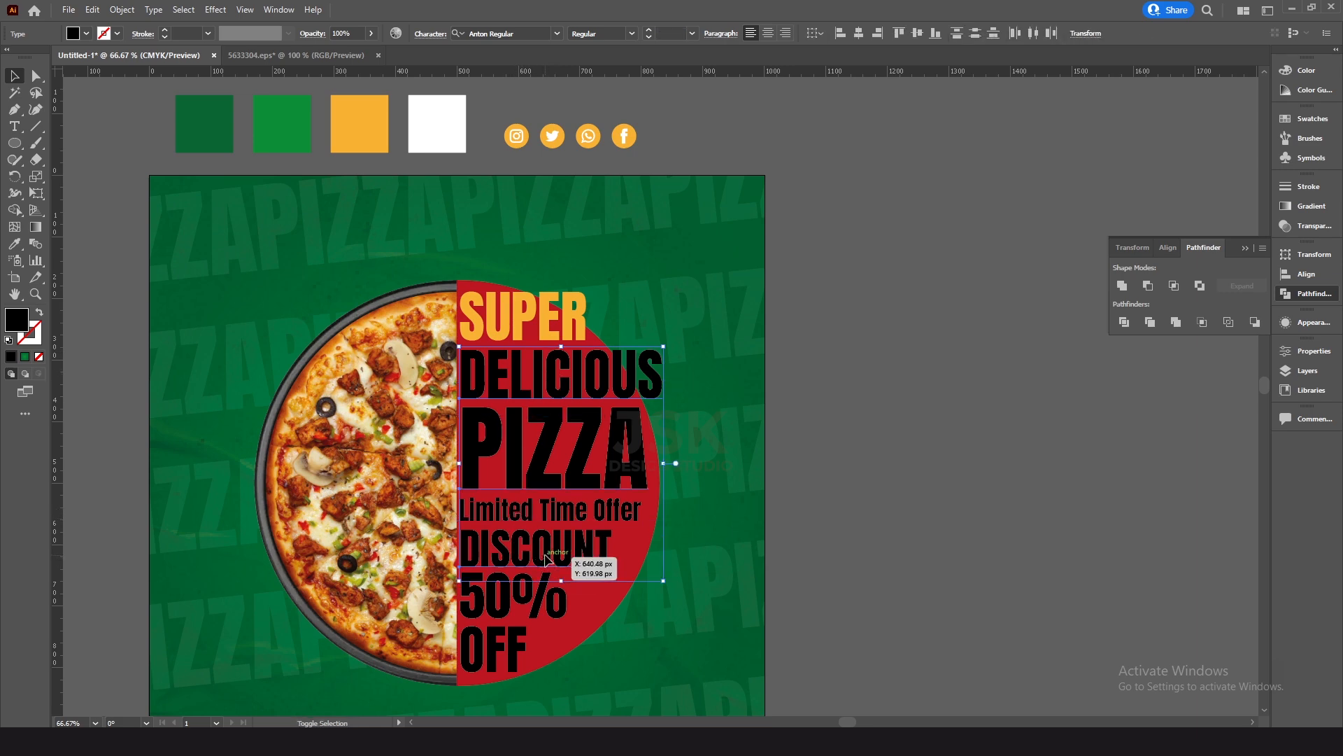
Recolour Limited Time Offer, DISCOUNT and OFF with the orange sampled from the palette square.
{"action": "left_click", "coordinate": [619, 523]}
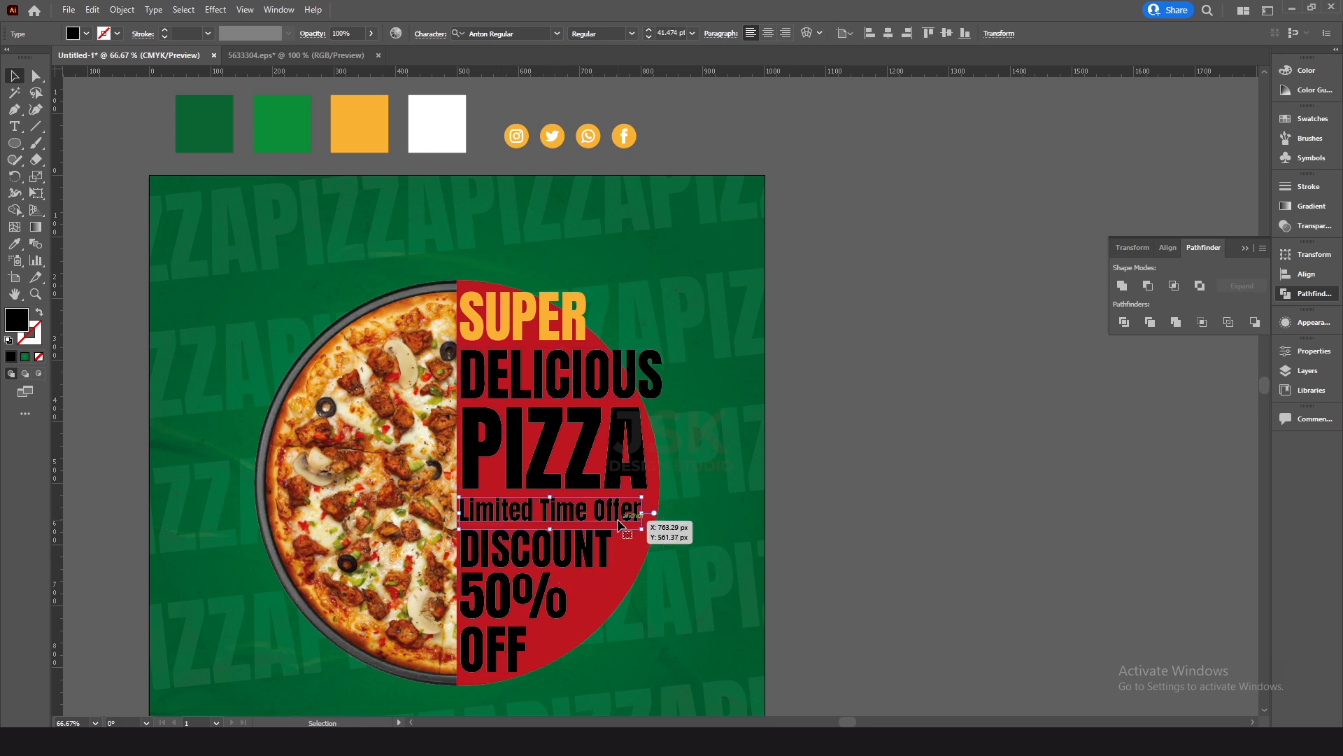
{"action": "left_click", "coordinate": [601, 556], "text": "shift"}
{"action": "left_click", "coordinate": [518, 651], "text": "shift"}
{"action": "key", "text": "i"}
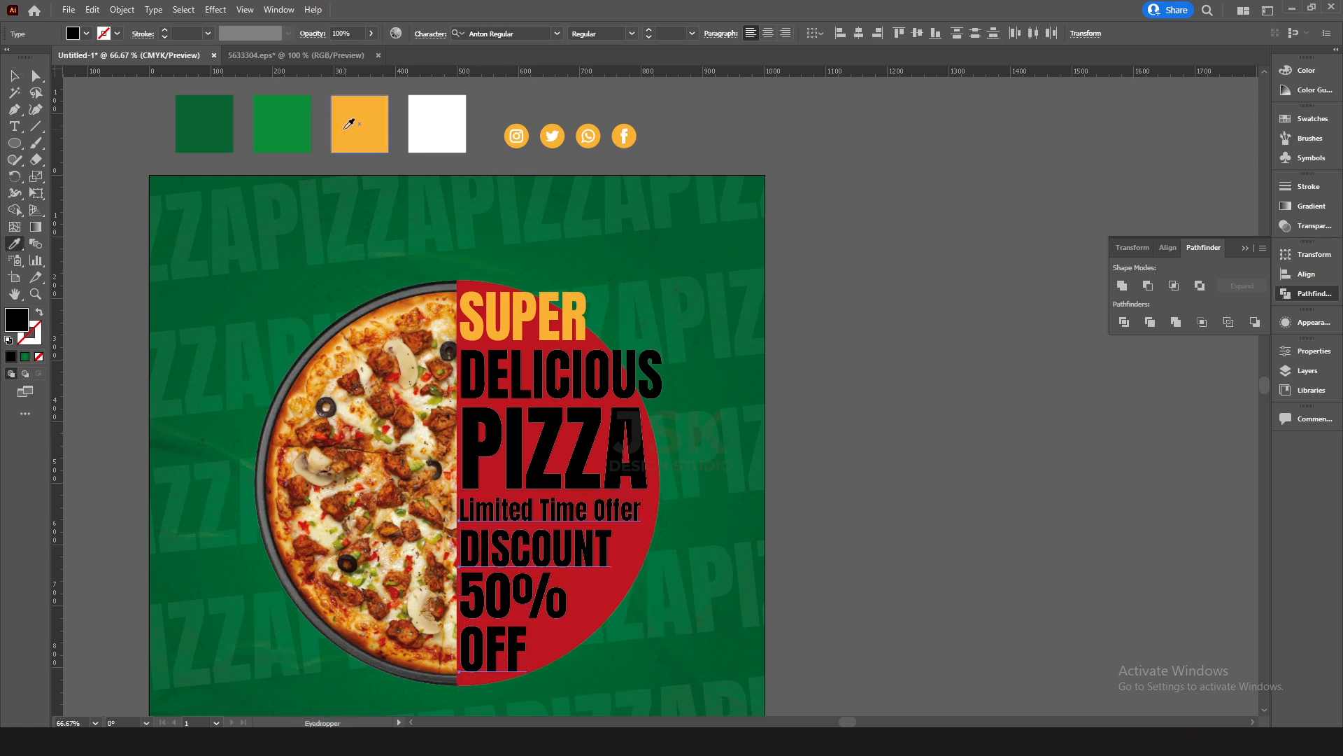
{"action": "left_click", "coordinate": [357, 137]}
{"action": "key", "text": "v"}
Recolour DELICIOUS, PIZZA and 50% with the white sampled from the palette square.
{"action": "left_click", "coordinate": [601, 392]}
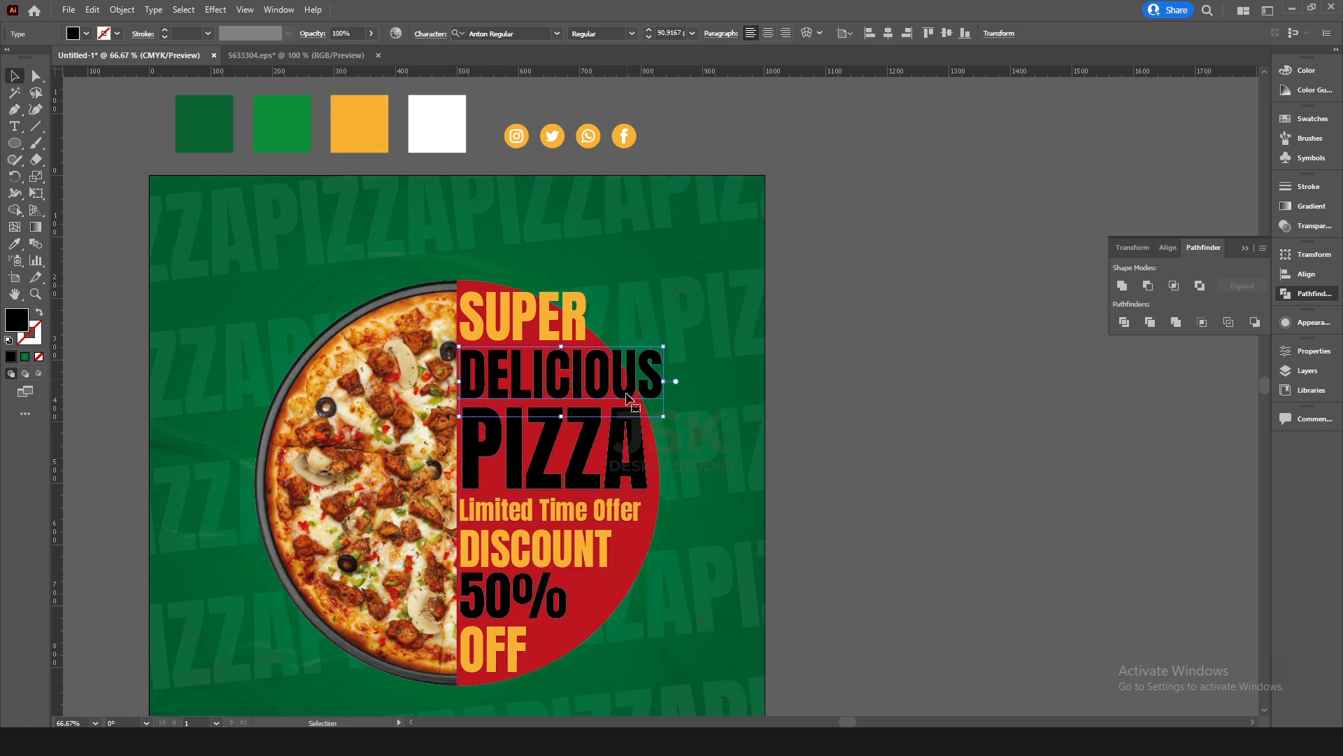
{"action": "left_click", "coordinate": [633, 459], "text": "shift"}
{"action": "left_click", "coordinate": [511, 609], "text": "shift"}
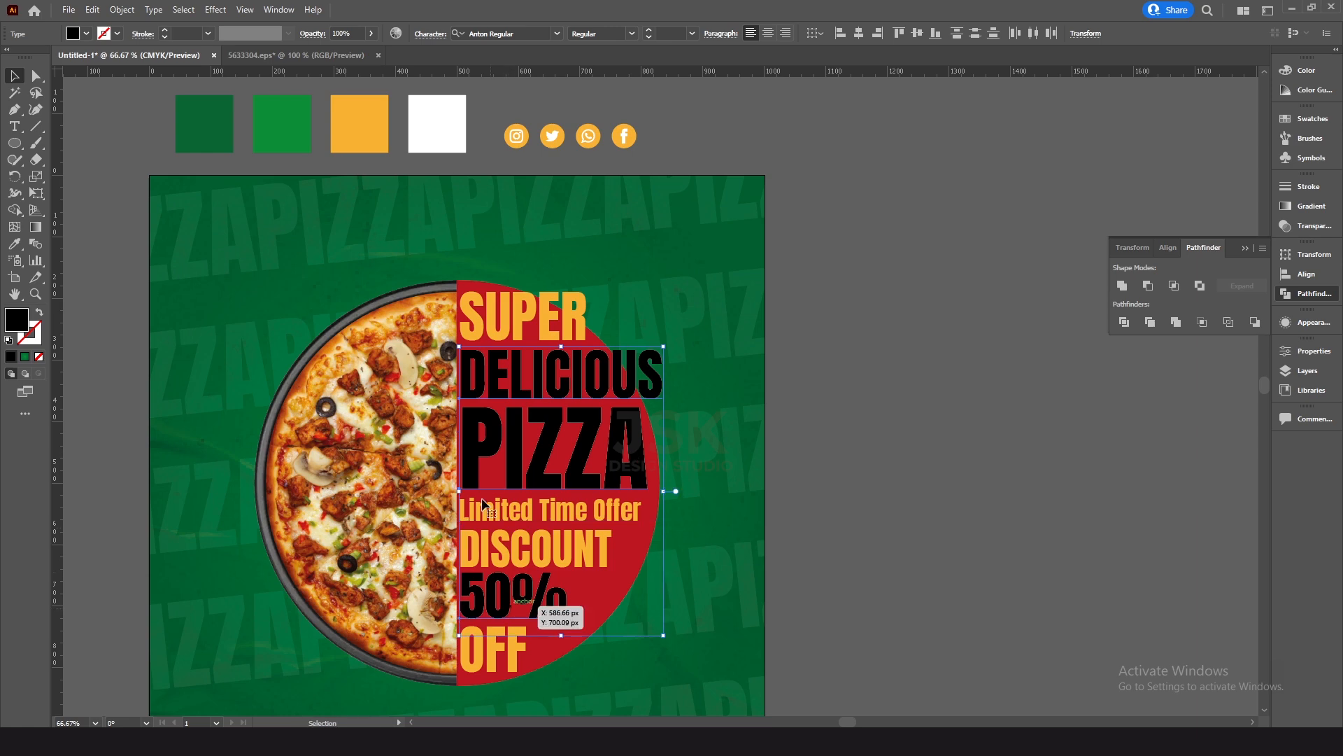
{"action": "key", "text": "i"}
{"action": "left_click", "coordinate": [431, 129]}
{"action": "key", "text": "v"}
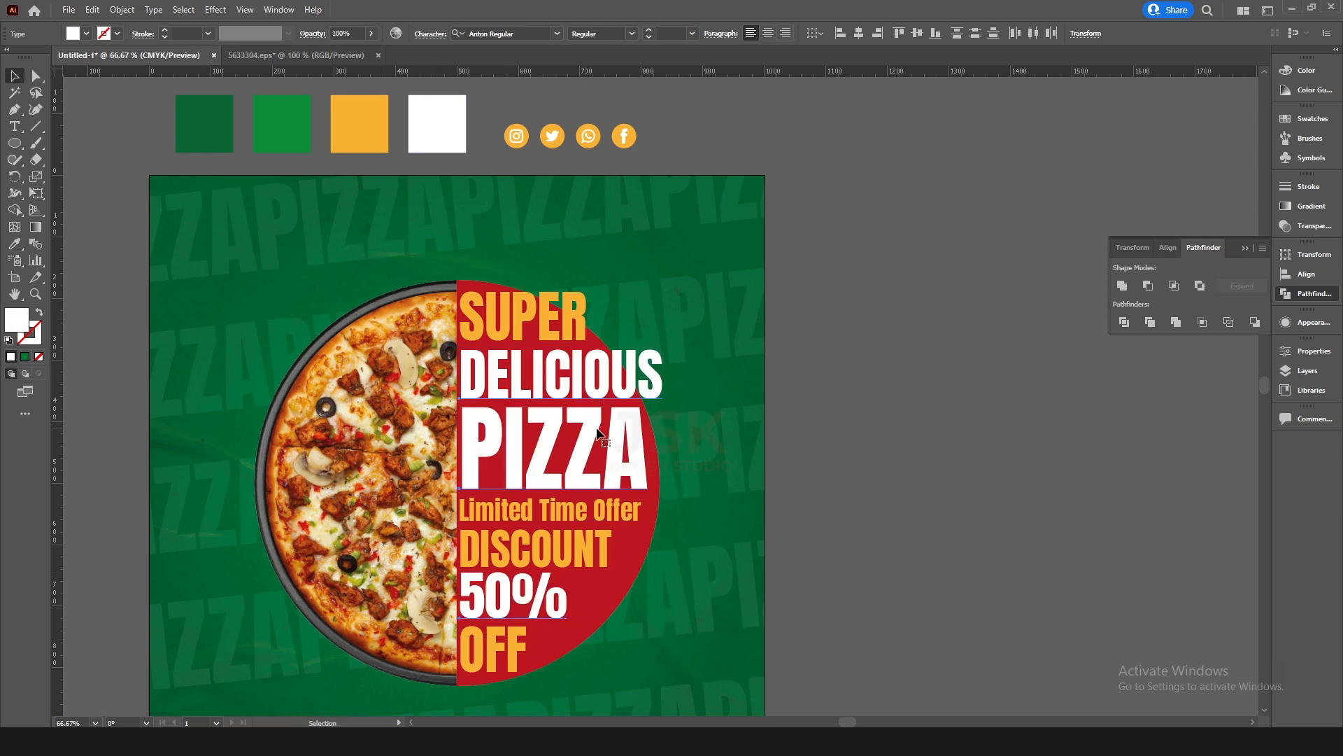
{"action": "left_click", "coordinate": [728, 375]}
Scale DELICIOUS down to about 83.9 pt, matching PIZZA's width, and scale SUPER down slightly.
{"action": "scroll", "coordinate": [750, 401], "scroll_direction": "down", "scroll_amount": 1}
{"action": "left_click", "coordinate": [651, 376]}
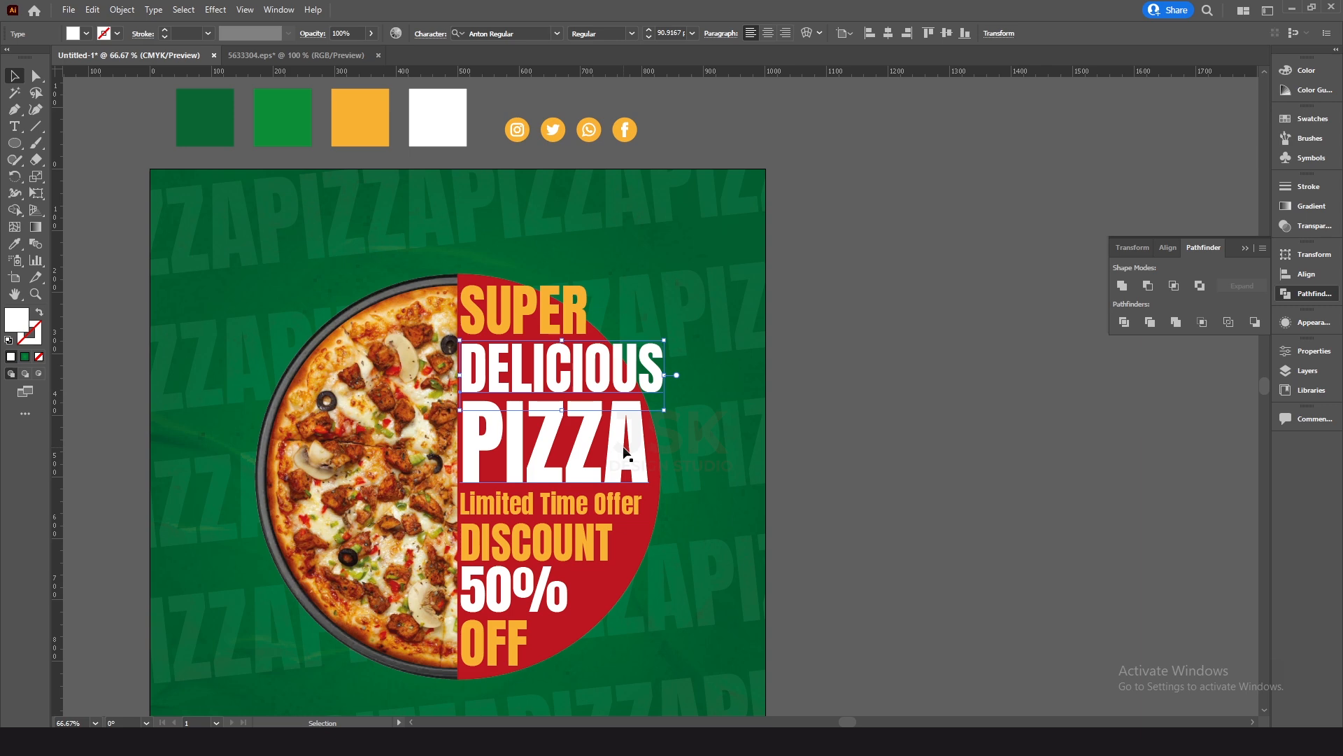
{"action": "double_click", "coordinate": [654, 378]}
{"action": "left_click_drag", "start_coordinate": [655, 378], "coordinate": [651, 374]}
{"action": "left_click", "coordinate": [551, 320]}
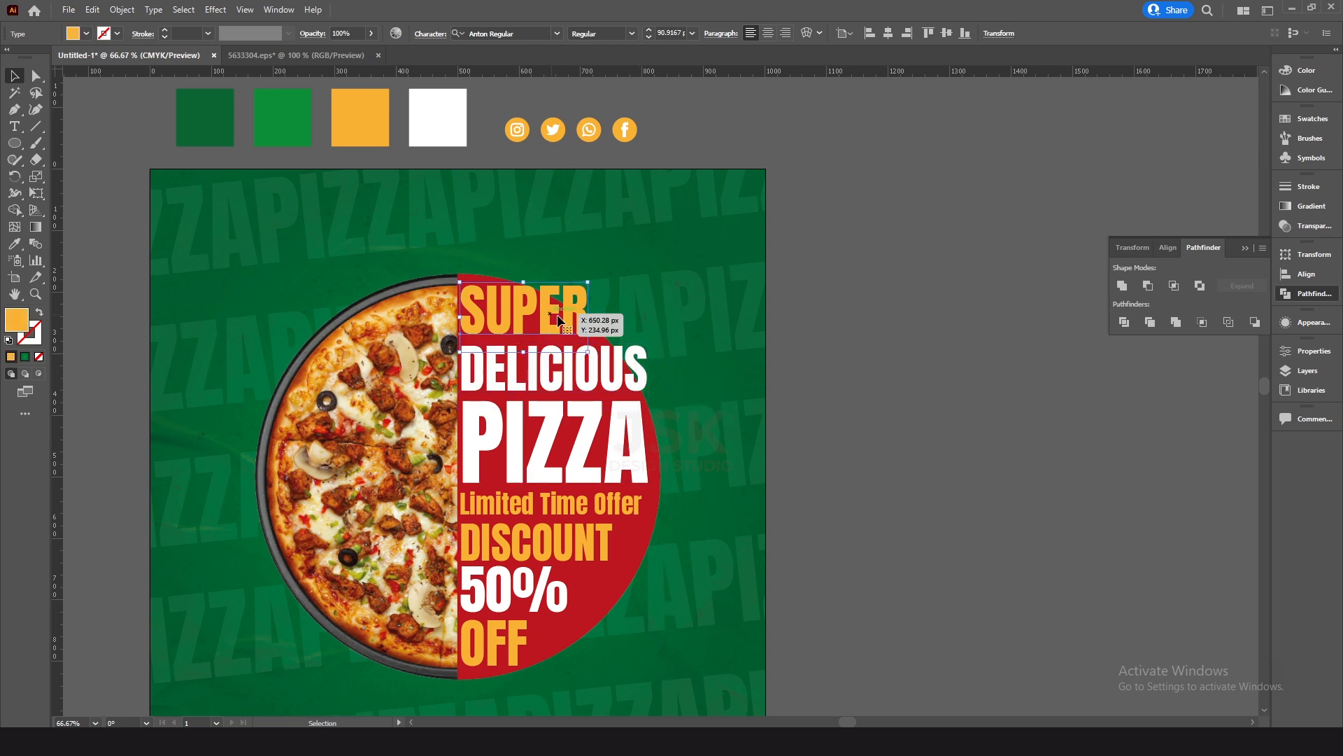
{"action": "left_click_drag", "start_coordinate": [590, 316], "coordinate": [584, 316]}
{"action": "left_click", "coordinate": [613, 322]}
{"action": "left_click", "coordinate": [583, 355]}
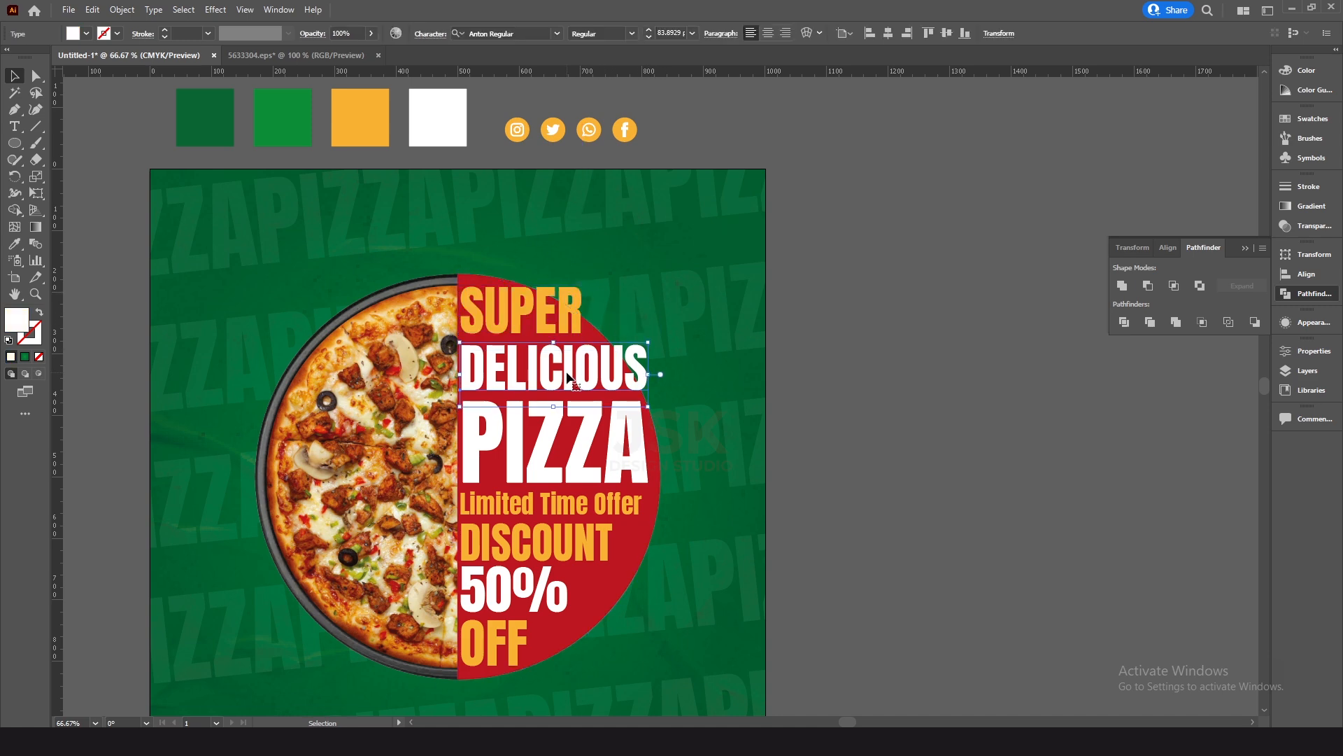
{"action": "left_click", "coordinate": [488, 249]}
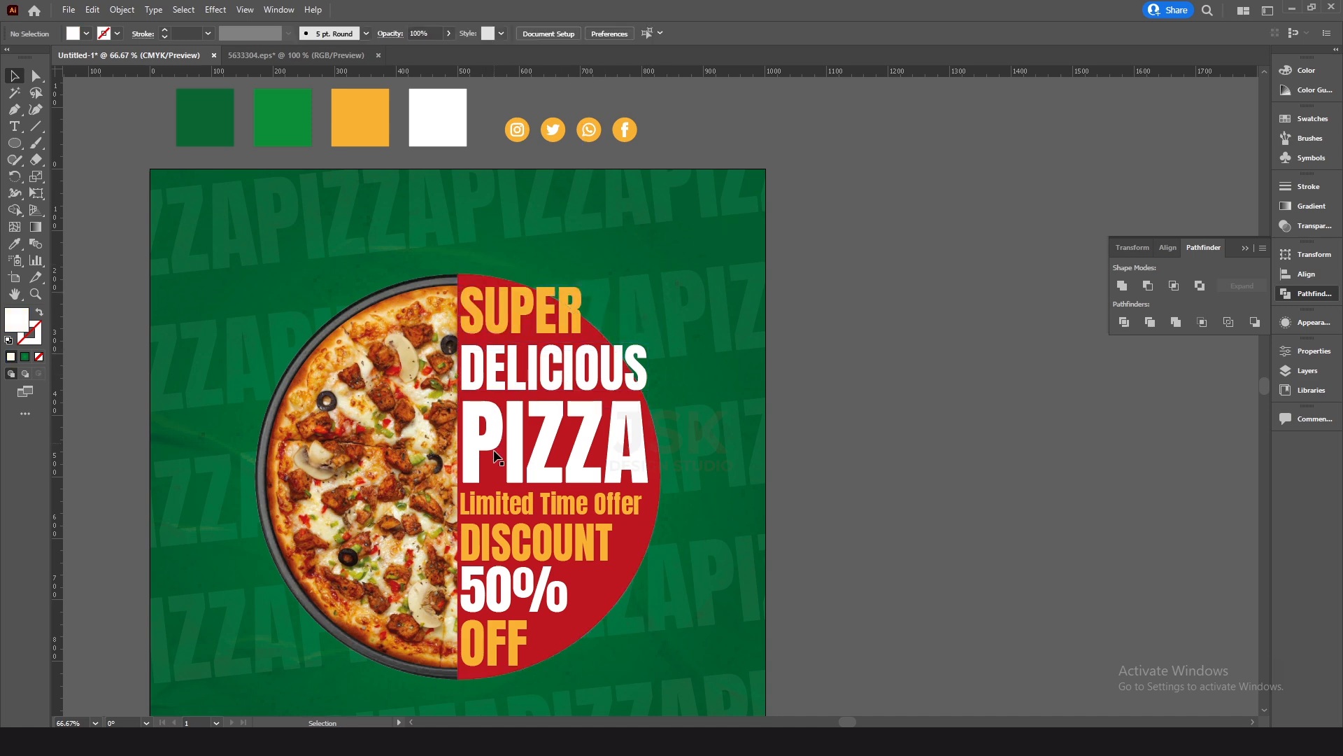
Nudge SUPER, DELICIOUS, PIZZA, Limited Time Offer and DISCOUNT up slightly to open a gap above 50%.
{"action": "left_click", "coordinate": [510, 556]}
{"action": "left_click", "coordinate": [522, 505], "text": "shift"}
{"action": "left_click", "coordinate": [540, 459], "text": "shift"}
{"action": "left_click", "coordinate": [553, 364], "text": "shift"}
{"action": "left_click", "coordinate": [532, 326], "text": "shift"}
{"action": "key", "text": "Up"}
{"action": "key", "text": "Up"}
{"action": "key", "text": "Up"}
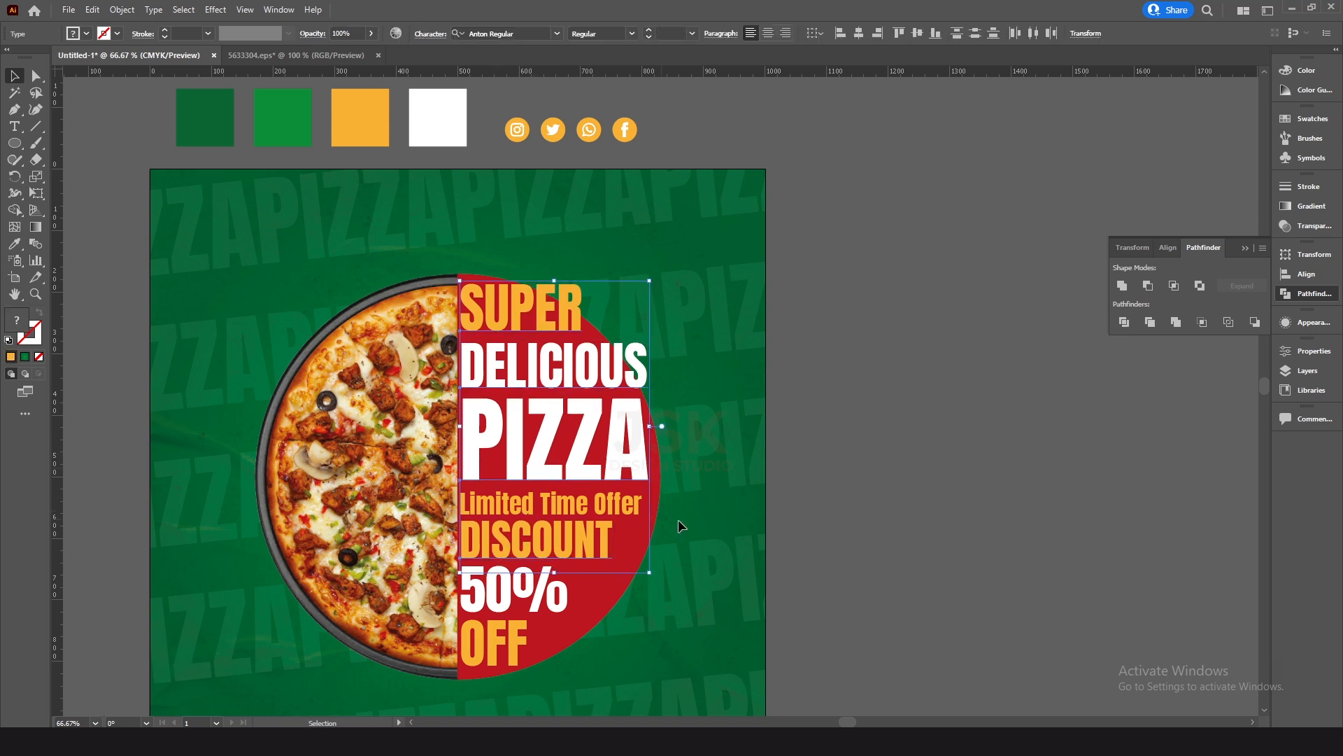
{"action": "left_click", "coordinate": [678, 519]}
{"action": "left_click", "coordinate": [638, 510]}
{"action": "left_click", "coordinate": [727, 543]}
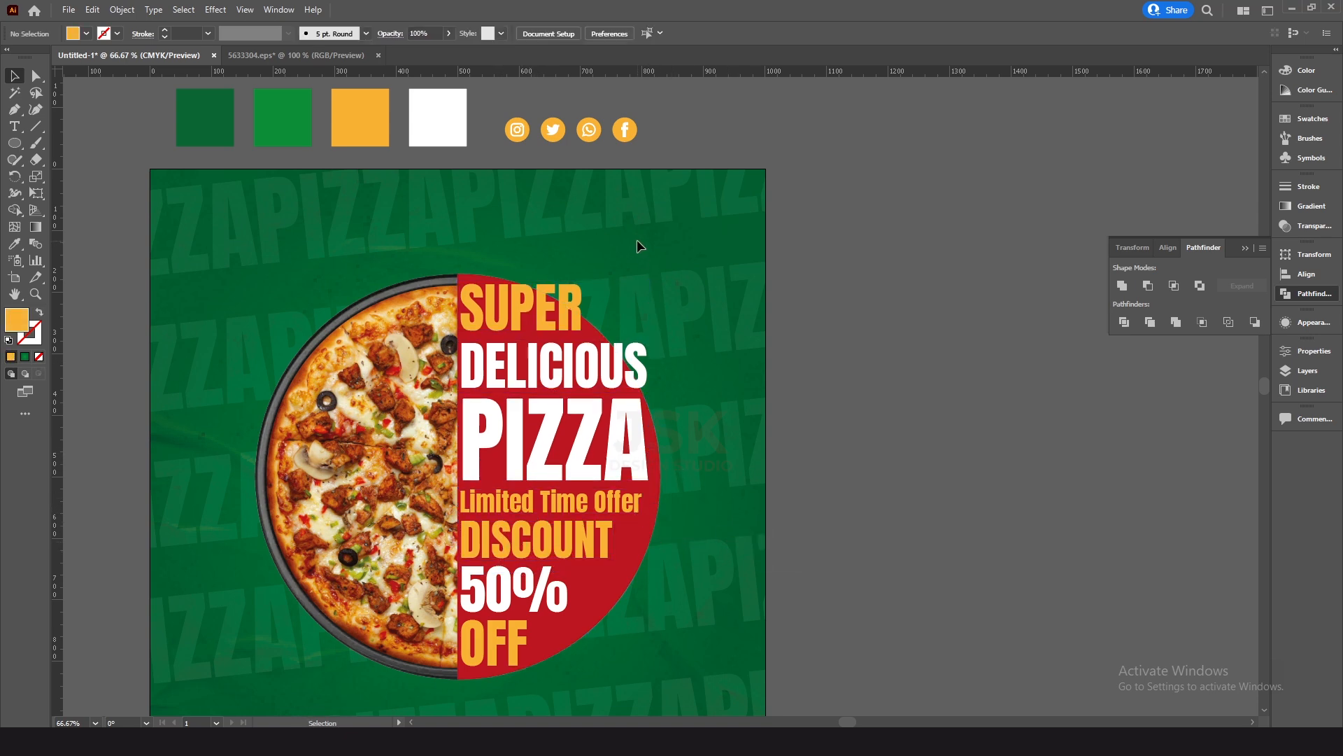
Bring the red half-circle to the front of the text lines.
{"action": "left_click", "coordinate": [653, 519]}
{"action": "right_click", "coordinate": [648, 544]}
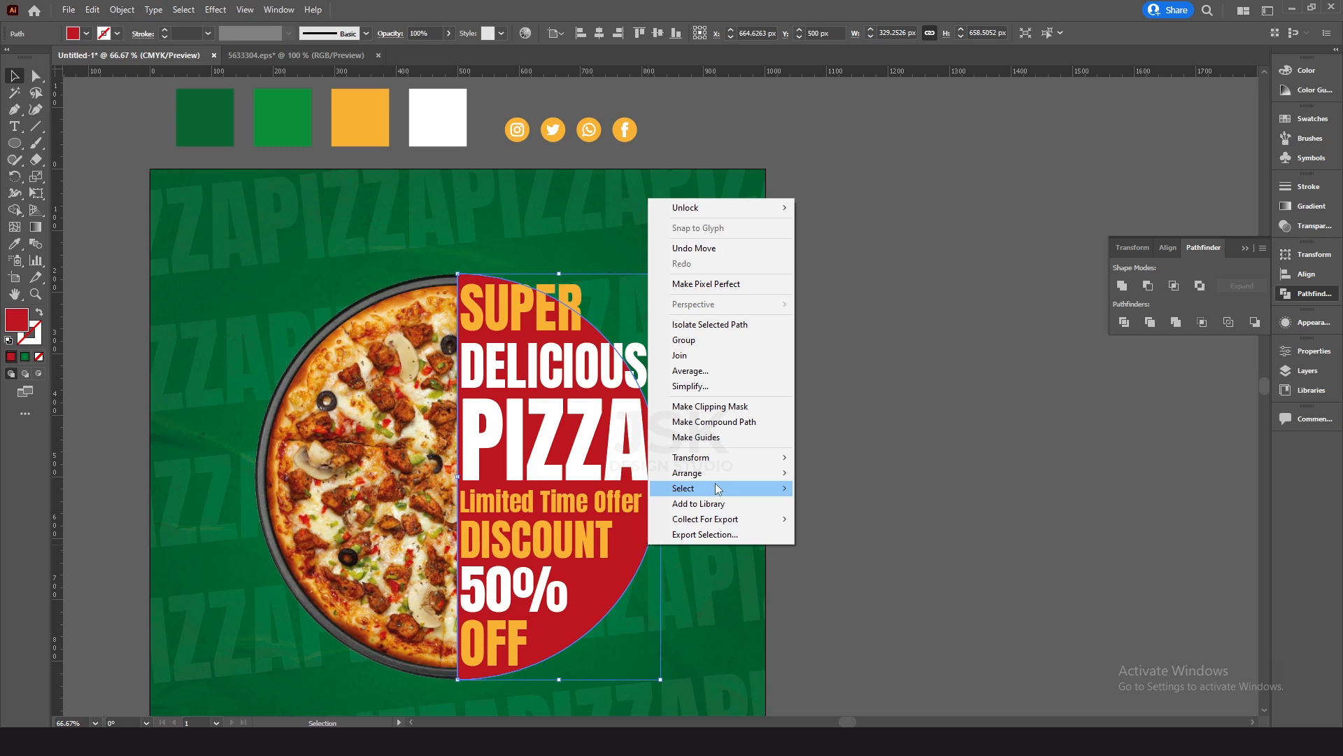
{"action": "mouse_move", "coordinate": [726, 472]}
{"action": "left_click", "coordinate": [822, 473]}
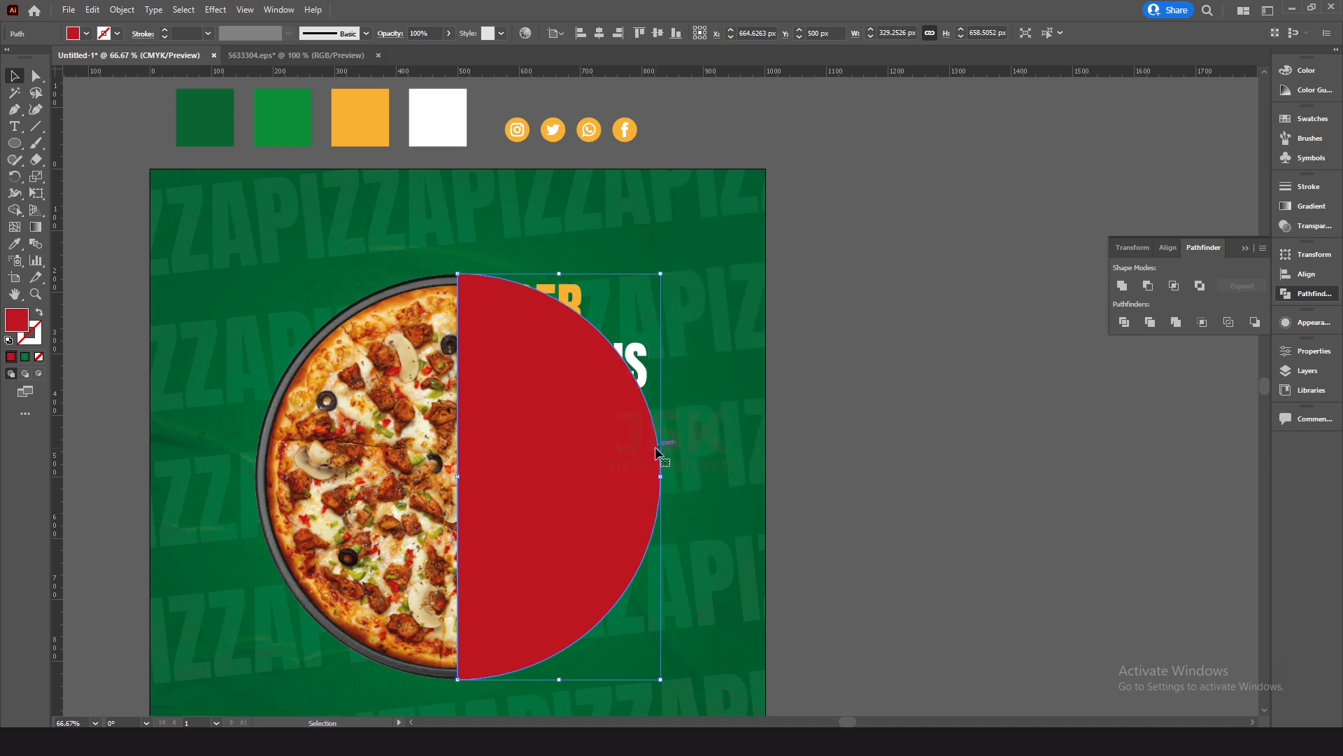
{"action": "left_click", "coordinate": [696, 218]}
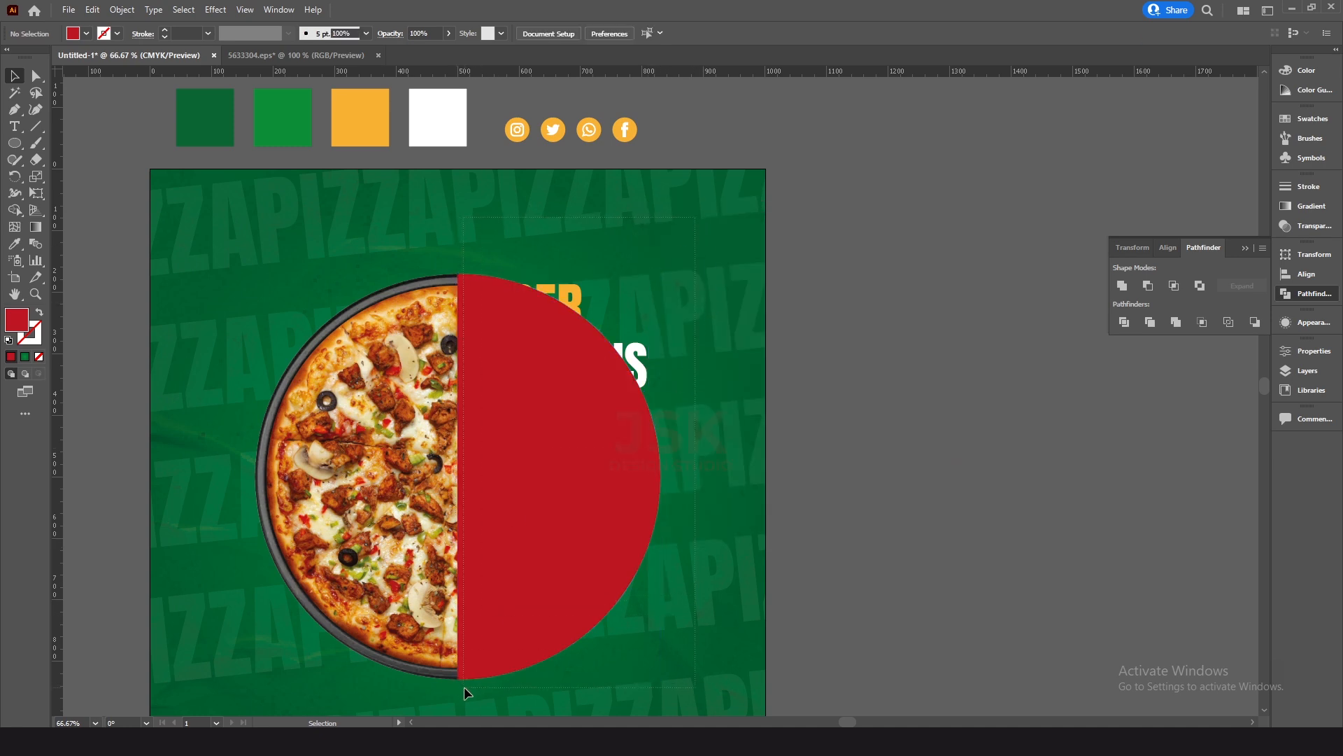
Warp all the text lines into the red half-circle's shape using Envelope Distort with the top object.
{"action": "left_click_drag", "start_coordinate": [464, 686], "coordinate": [265, 158]}
{"action": "left_click", "coordinate": [122, 9]}
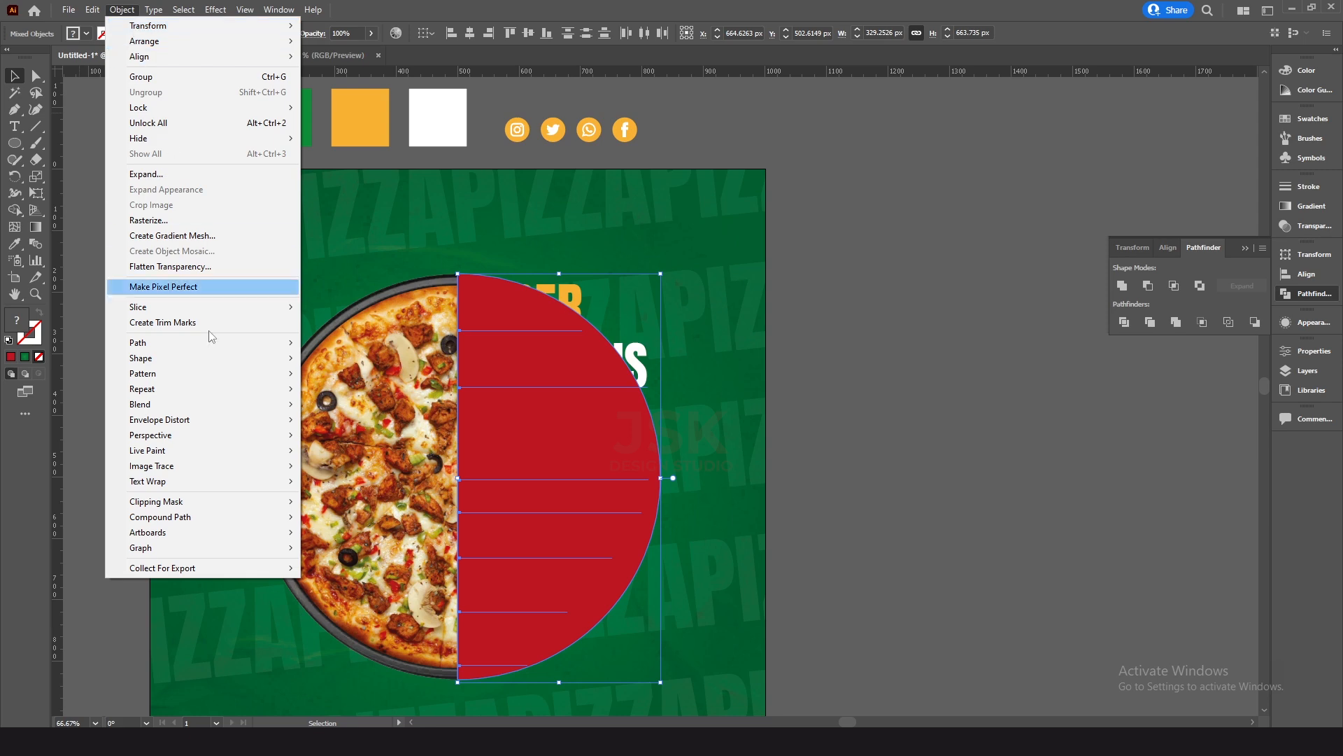
{"action": "mouse_move", "coordinate": [240, 425]}
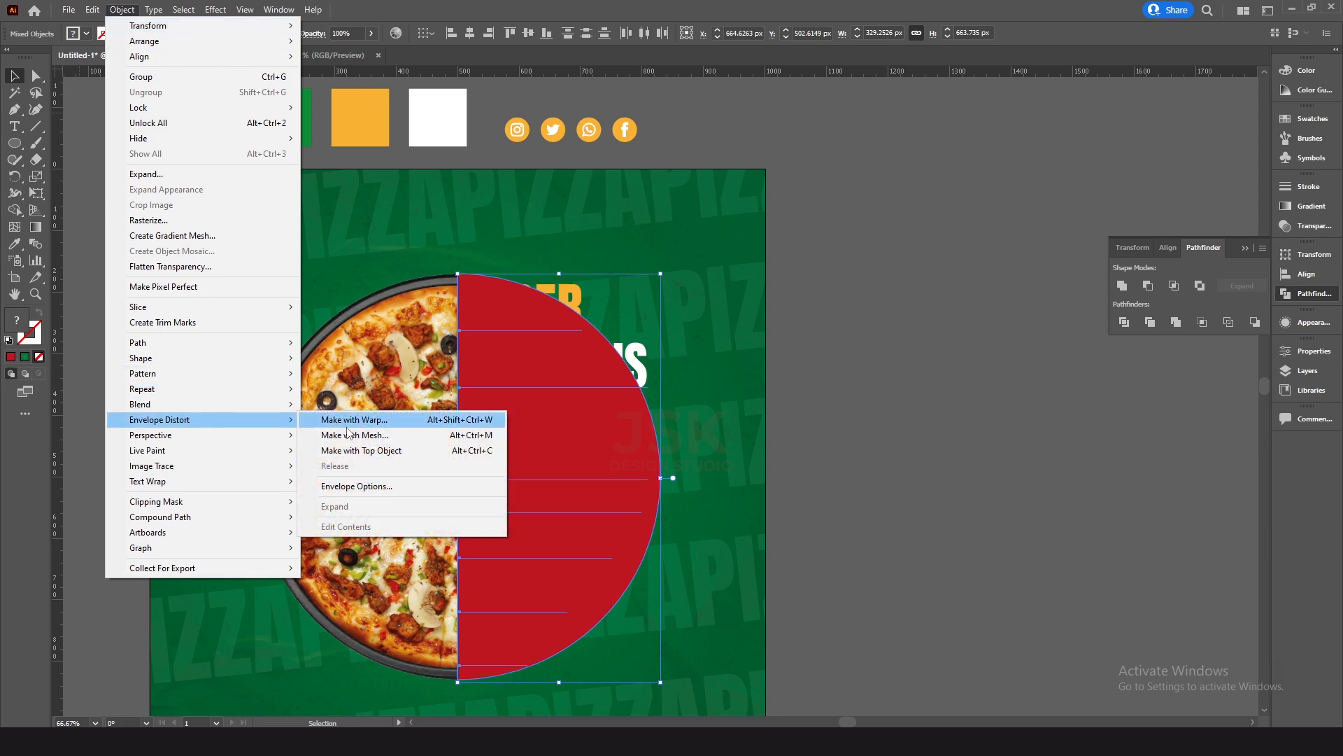
{"action": "left_click", "coordinate": [387, 451]}
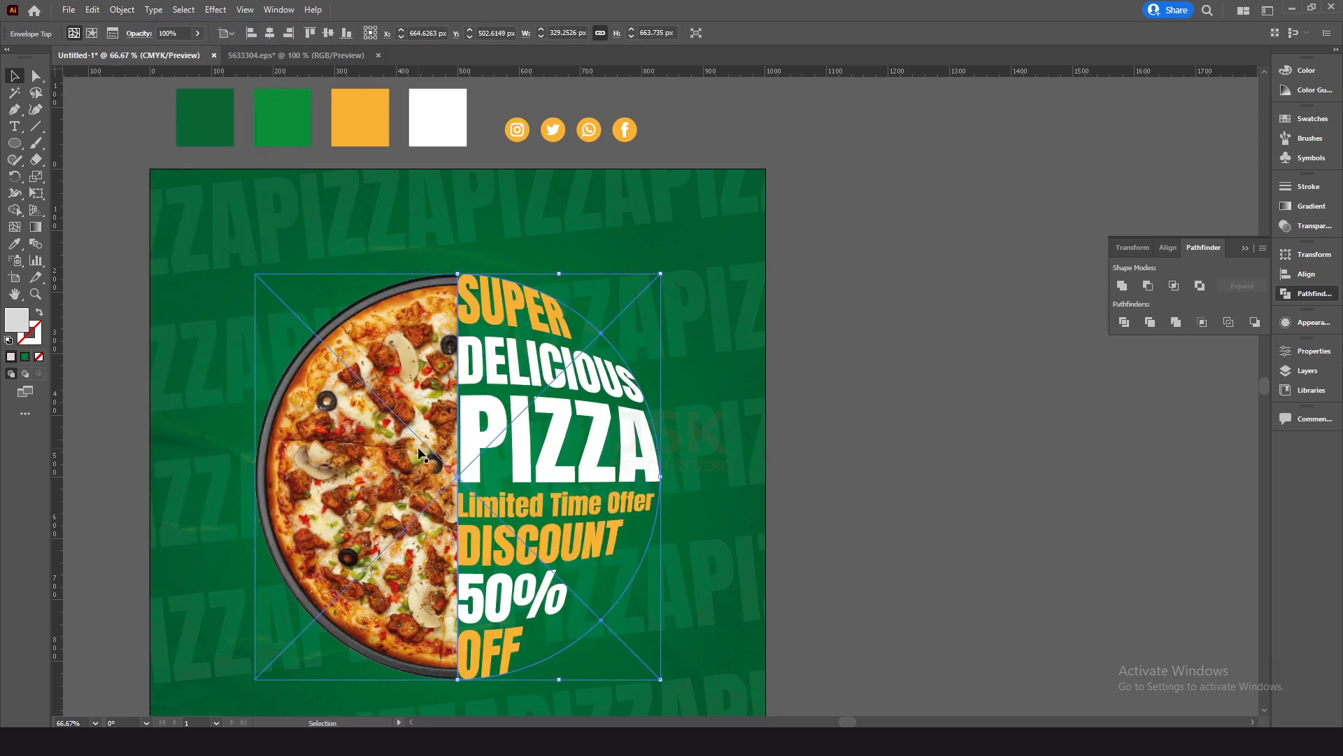
{"action": "left_click", "coordinate": [801, 455]}
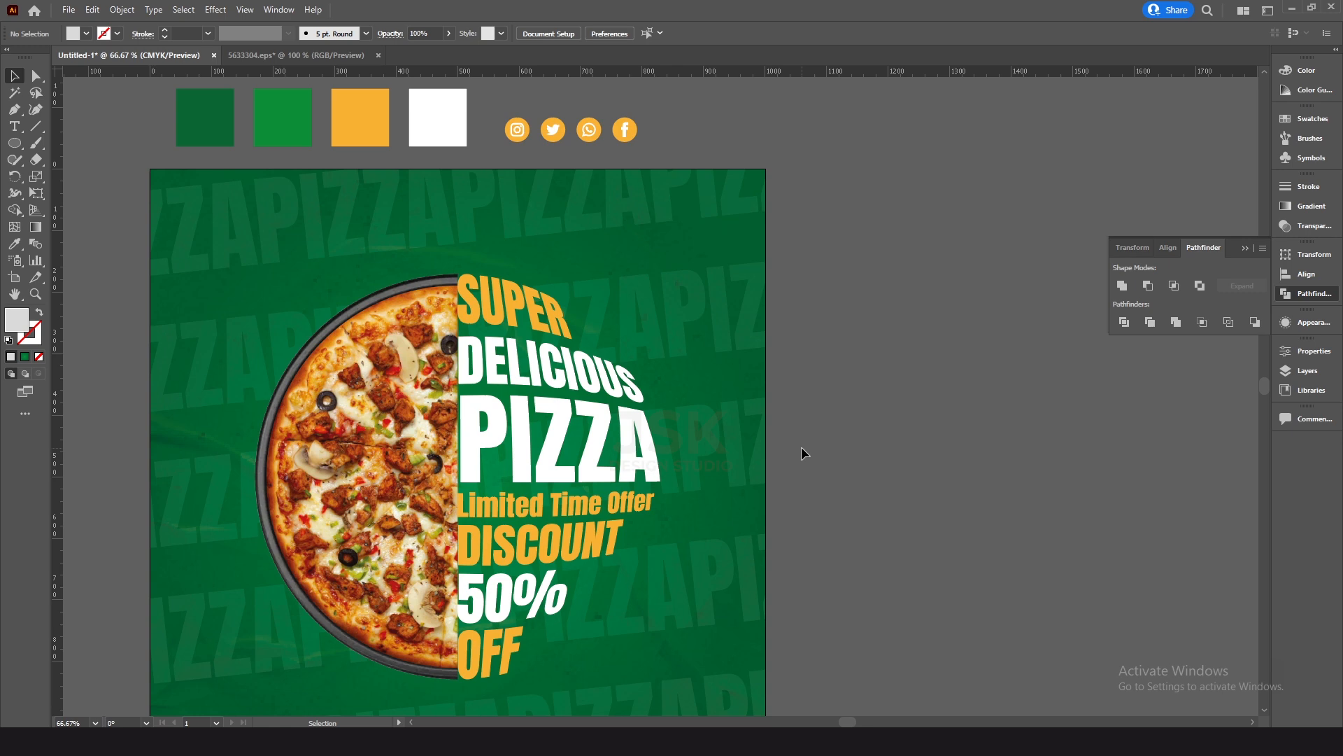
Nudge the warped text 4 px right, away from the pizza's cut edge.
{"action": "left_click", "coordinate": [583, 439]}
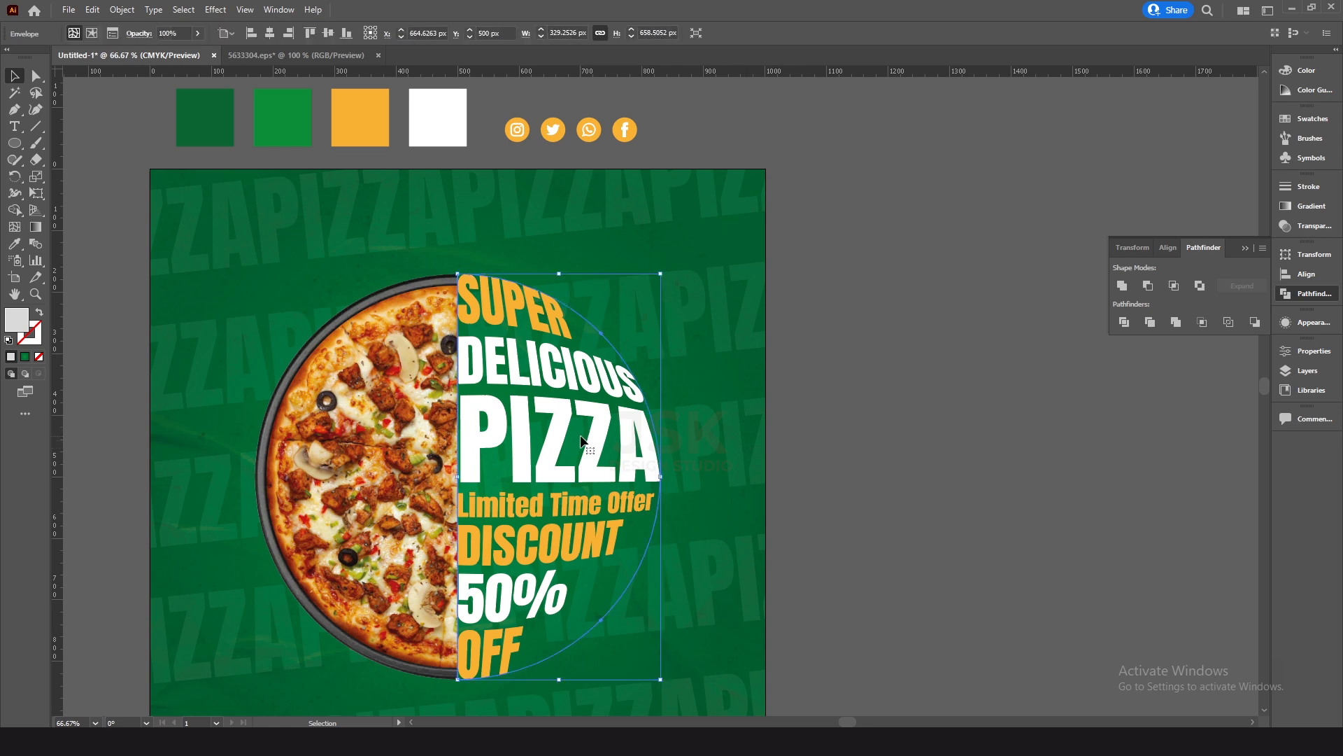
{"action": "key", "text": "Right"}
{"action": "key", "text": "Right"}
{"action": "key", "text": "Right"}
{"action": "key", "text": "Right"}
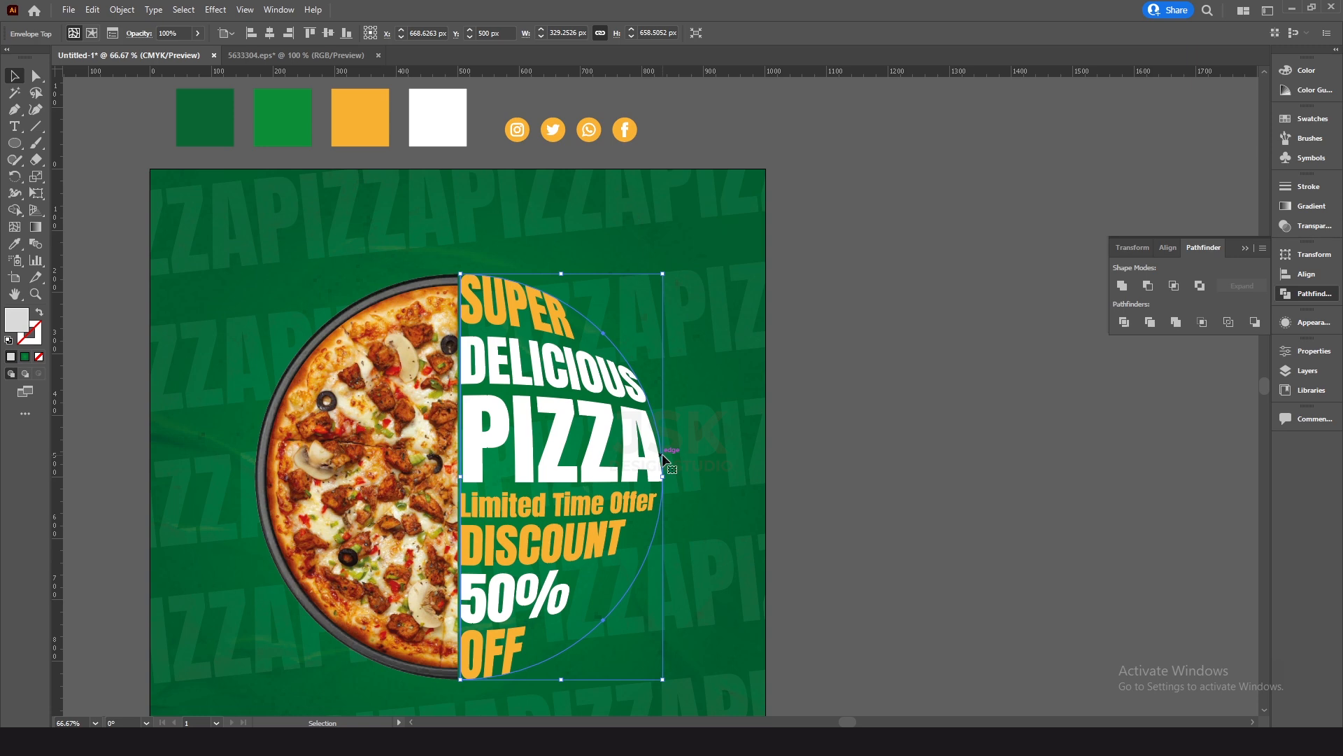
{"action": "left_click", "coordinate": [729, 462]}
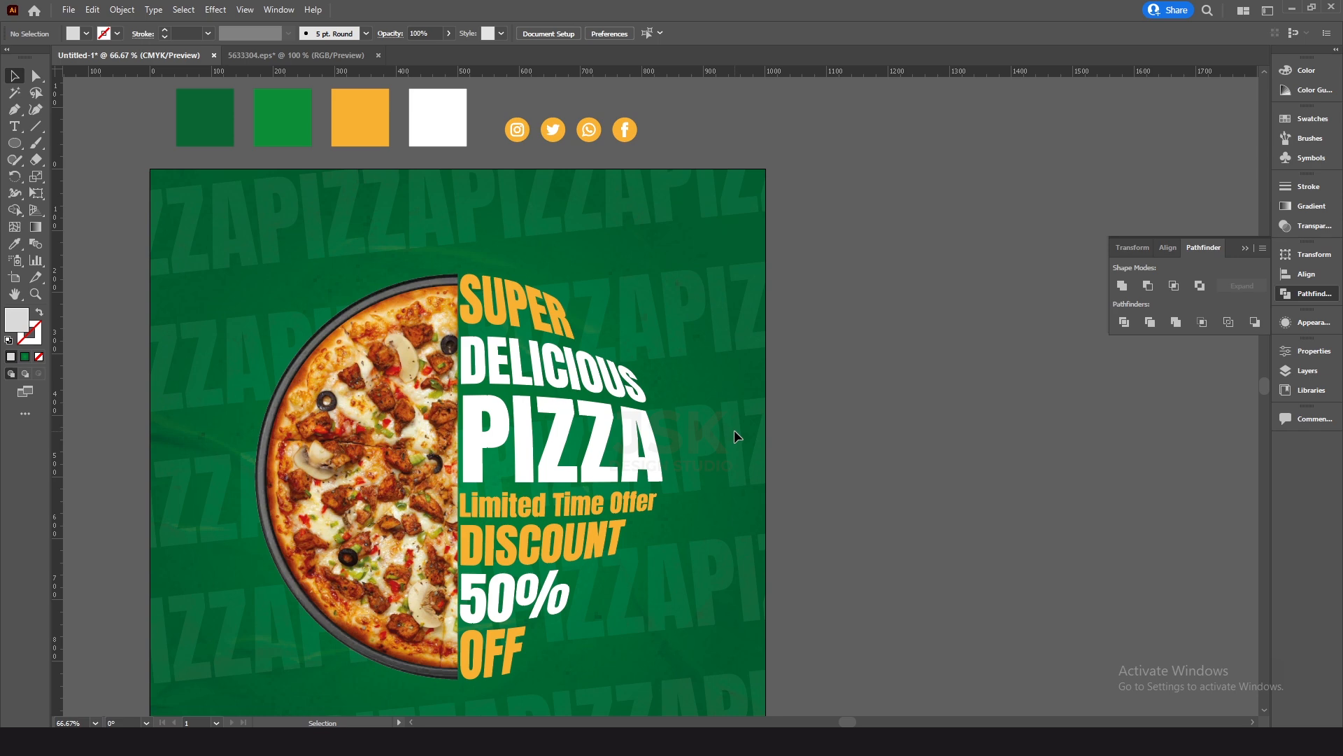
Add the two-line text LOGO HERE in the artboard's upper-left corner.
{"action": "left_click_drag", "start_coordinate": [715, 411], "coordinate": [719, 416]}
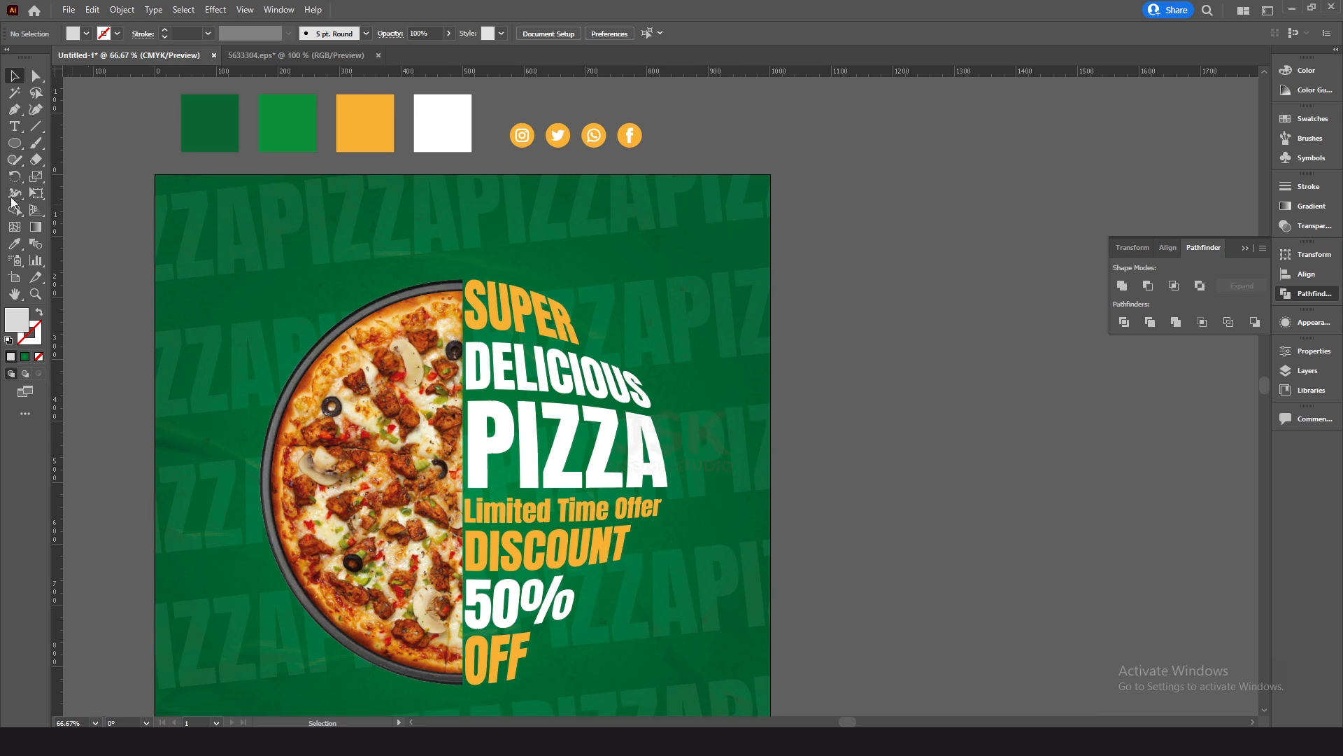
{"action": "left_click", "coordinate": [14, 126]}
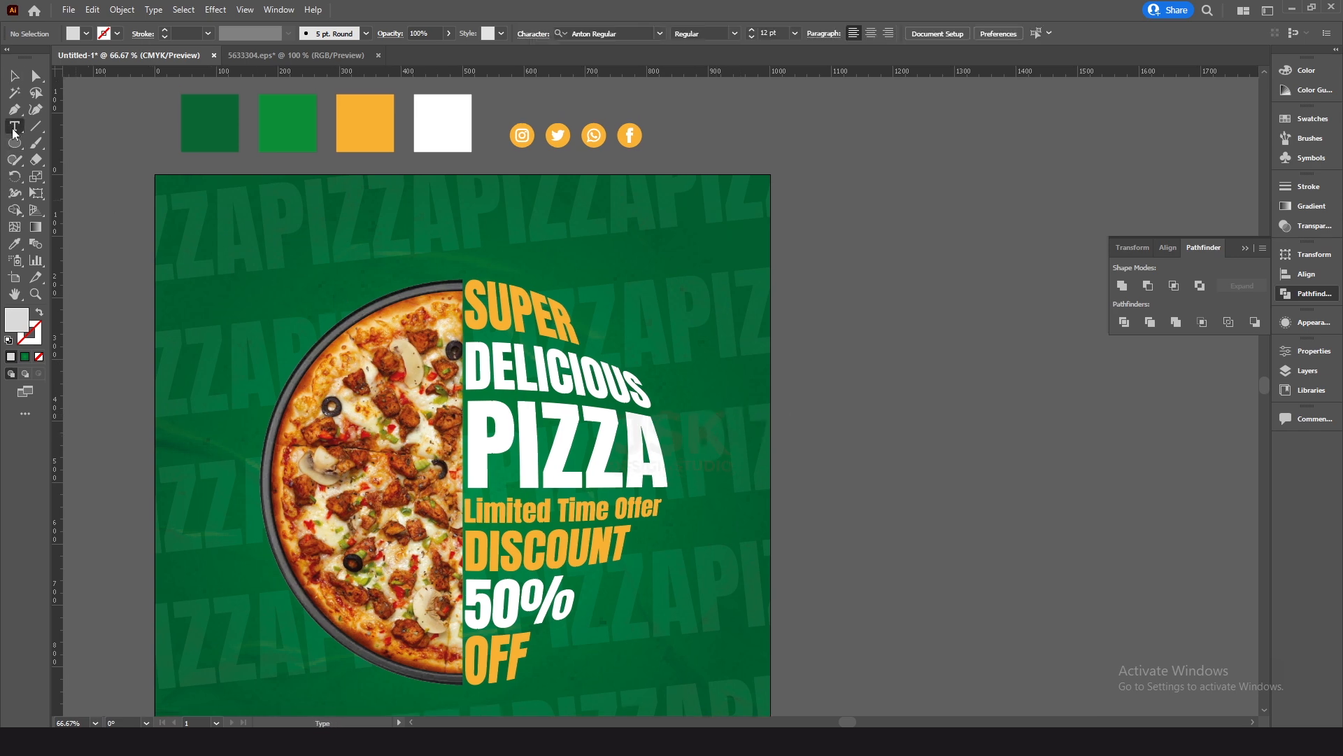
{"action": "left_click", "coordinate": [189, 221]}
{"action": "key", "text": "BackSpace"}
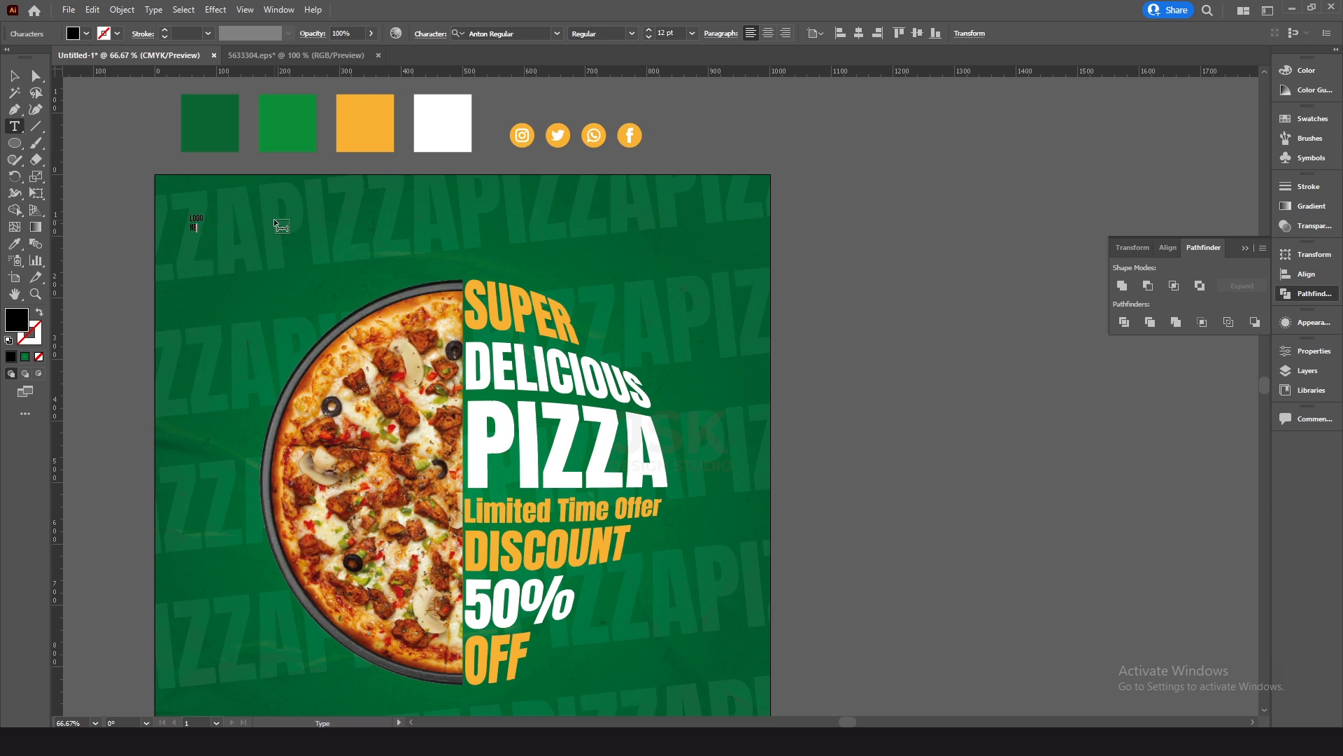
{"action": "type", "text": "LOGO HERE"}
{"action": "key", "text": "Escape"}
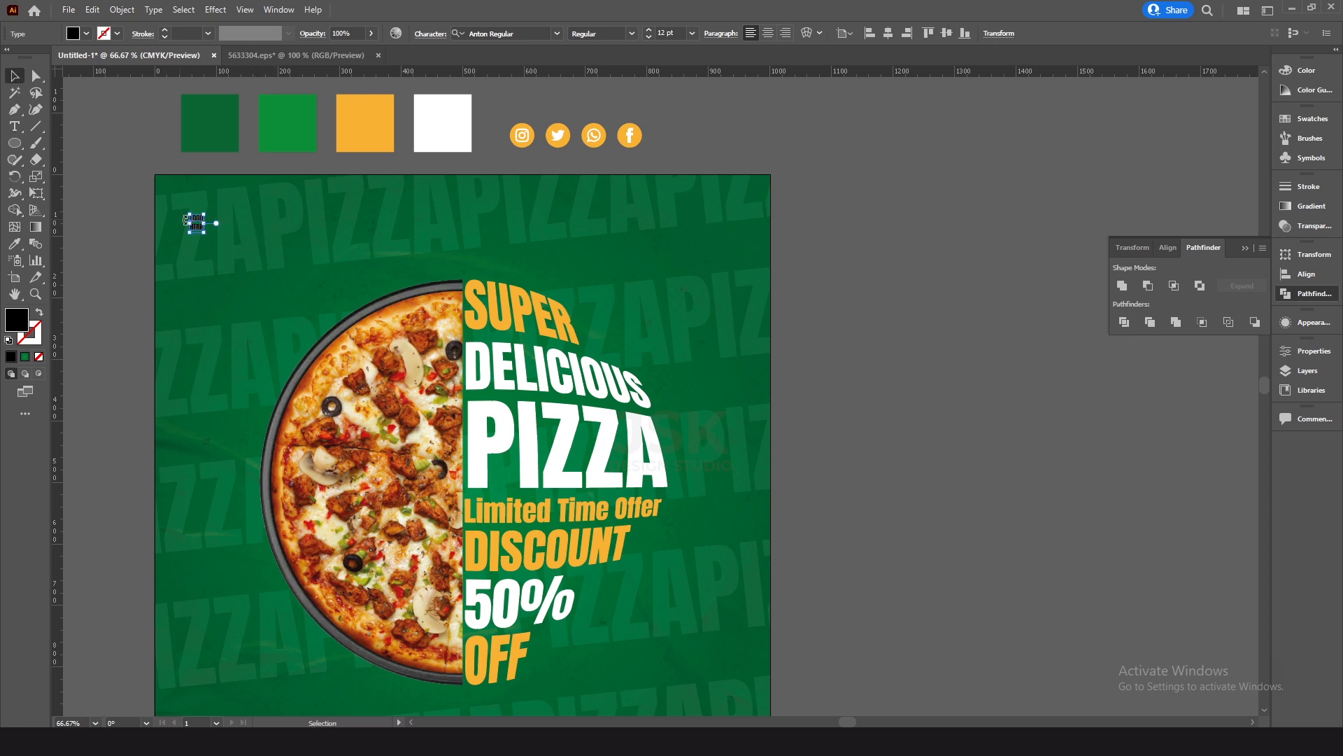
Enlarge LOGO HERE to about 75 px wide and recolour it with the white sampled from the palette square.
{"action": "mouse_move", "coordinate": [205, 223]}
{"action": "left_mouse_down"}
{"action": "mouse_move", "coordinate": [235, 224]}
{"action": "mouse_move", "coordinate": [215, 204]}
{"action": "mouse_move", "coordinate": [229, 224]}
{"action": "left_mouse_up"}
{"action": "key", "text": "i"}
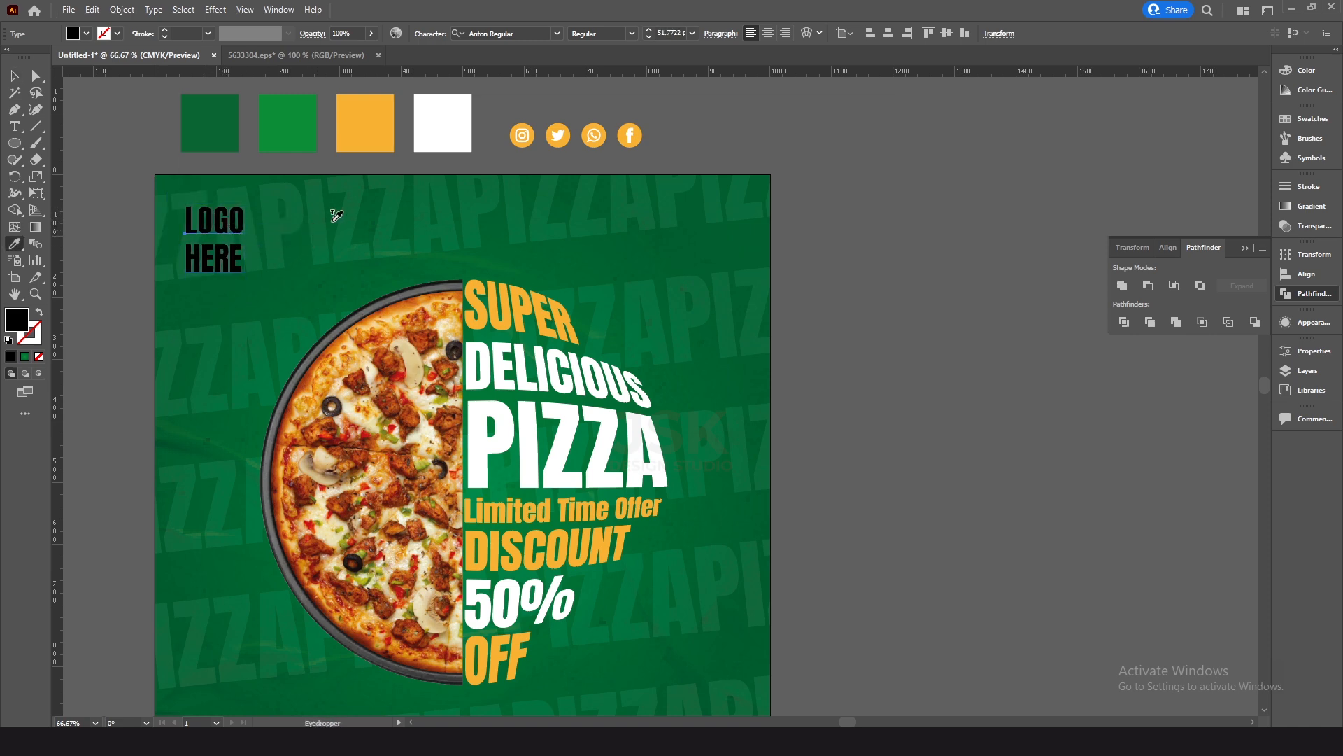
{"action": "left_click", "coordinate": [436, 132]}
{"action": "key", "text": "v"}
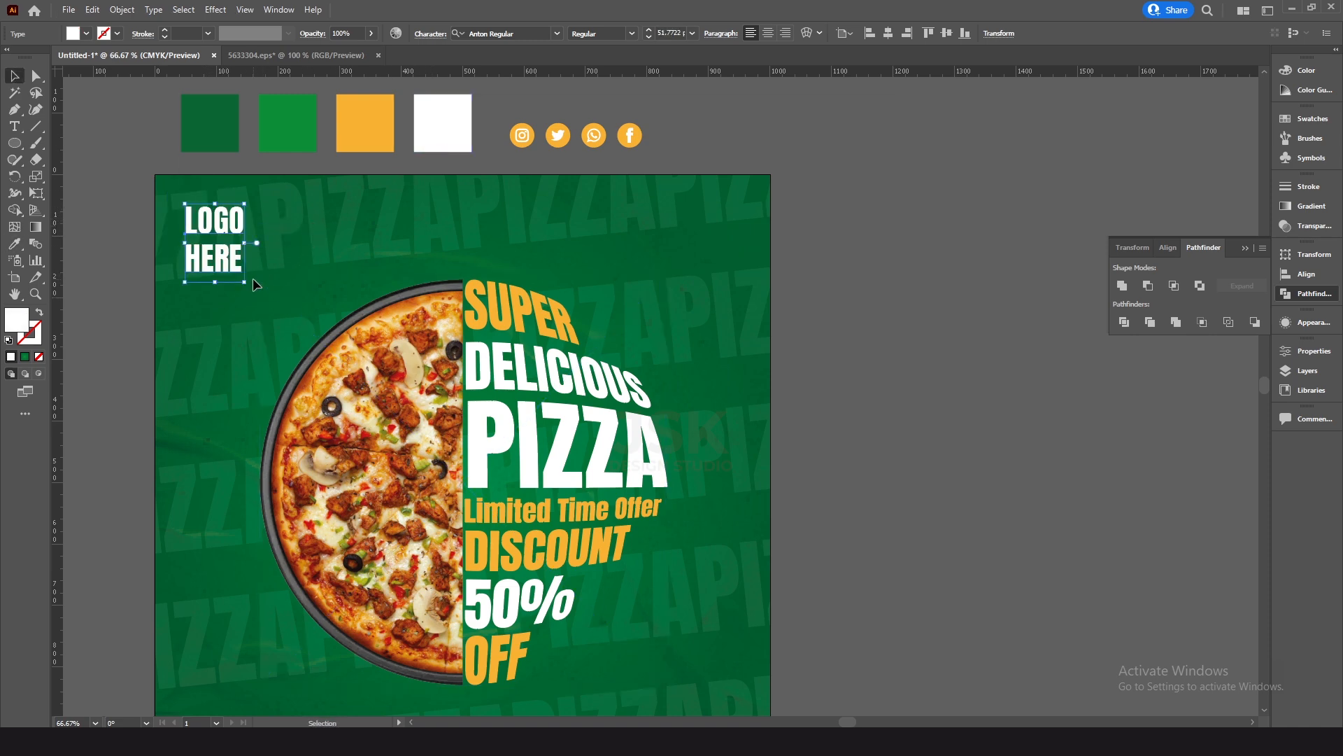
{"action": "left_click_drag", "start_coordinate": [242, 284], "coordinate": [270, 274]}
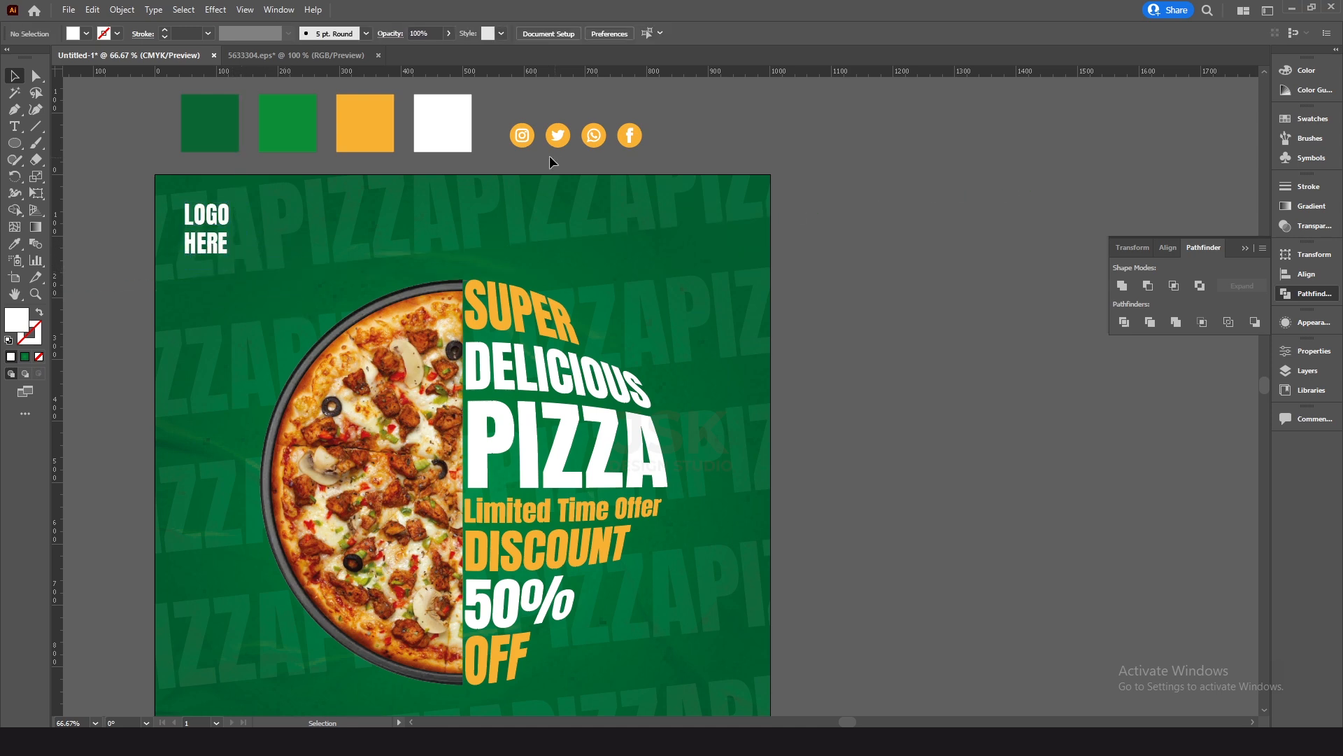
Move the four social media icons onto the artboard's upper-right corner and bring them to the front.
{"action": "left_click", "coordinate": [565, 142]}
{"action": "left_click_drag", "start_coordinate": [588, 134], "coordinate": [689, 204]}
{"action": "right_click", "coordinate": [690, 205]}
{"action": "mouse_move", "coordinate": [769, 399]}
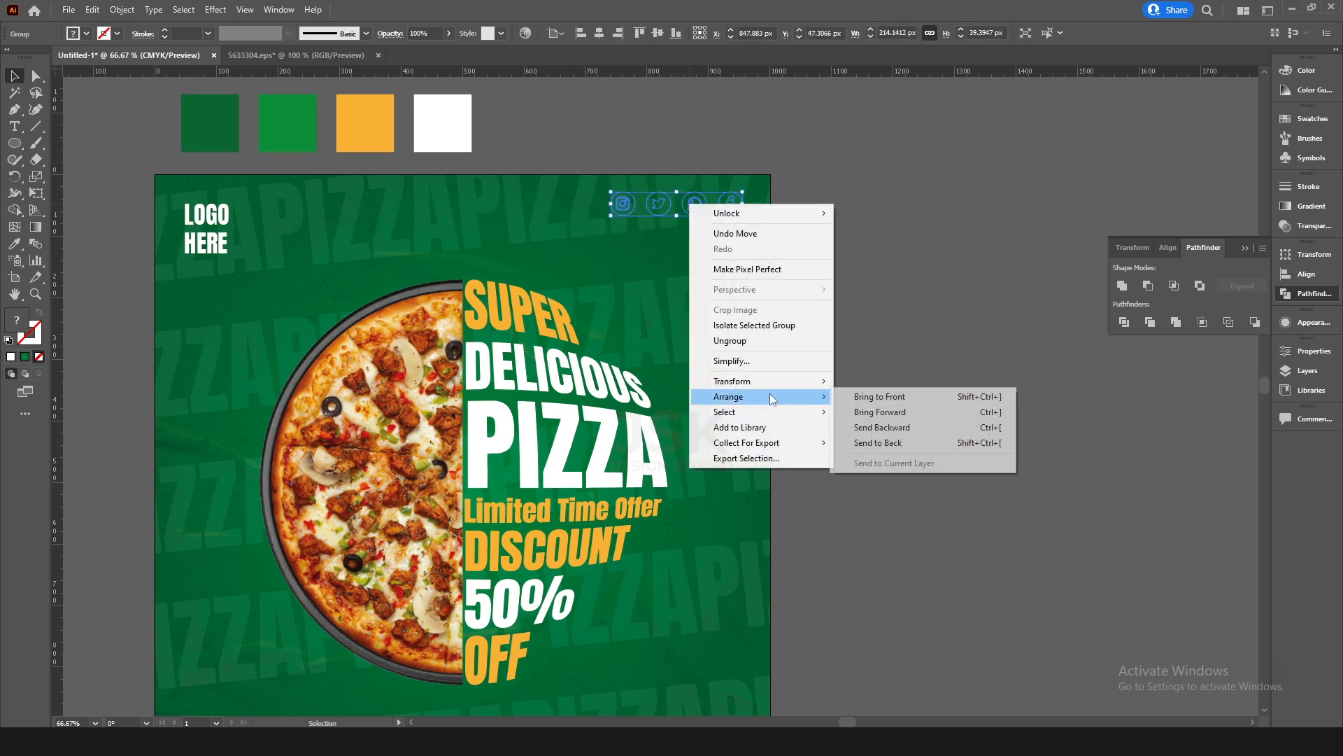
{"action": "left_click", "coordinate": [880, 397]}
Nudge the social media icons 28 px down and 8 px right, level with LOGO HERE.
{"action": "key", "text": "shift+Down"}
{"action": "key", "text": "shift+Down"}
{"action": "key", "text": "shift+Down"}
{"action": "key", "text": "Right"}
{"action": "key", "text": "Right"}
{"action": "key", "text": "Right"}
{"action": "key", "text": "Right"}
{"action": "key", "text": "Right"}
{"action": "key", "text": "Right"}
{"action": "key", "text": "Right"}
{"action": "key", "text": "Right"}
{"action": "key", "text": "Right"}
{"action": "key", "text": "Up"}
{"action": "key", "text": "Up"}
{"action": "key", "text": "Left"}
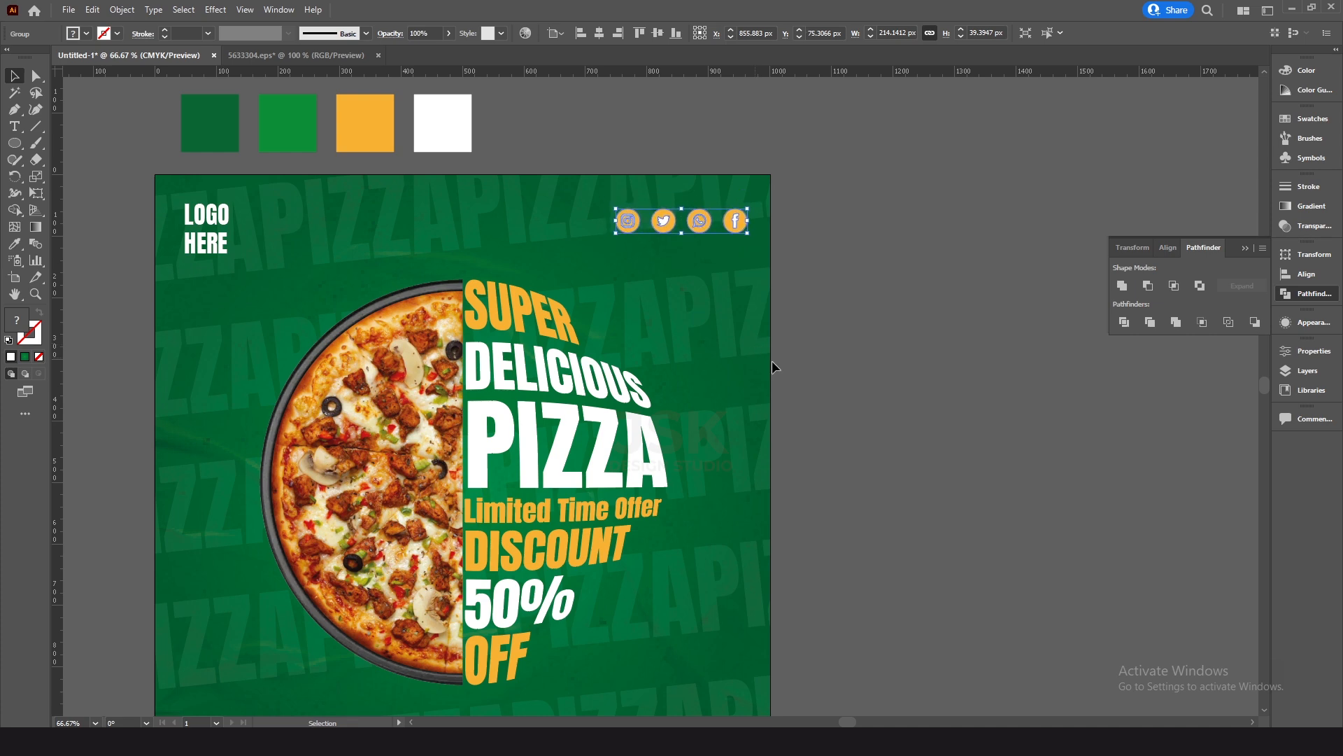
{"action": "left_click", "coordinate": [887, 393]}
{"action": "left_click_drag", "start_coordinate": [899, 391], "coordinate": [931, 302]}
{"action": "left_click_drag", "start_coordinate": [929, 361], "coordinate": [932, 359]}
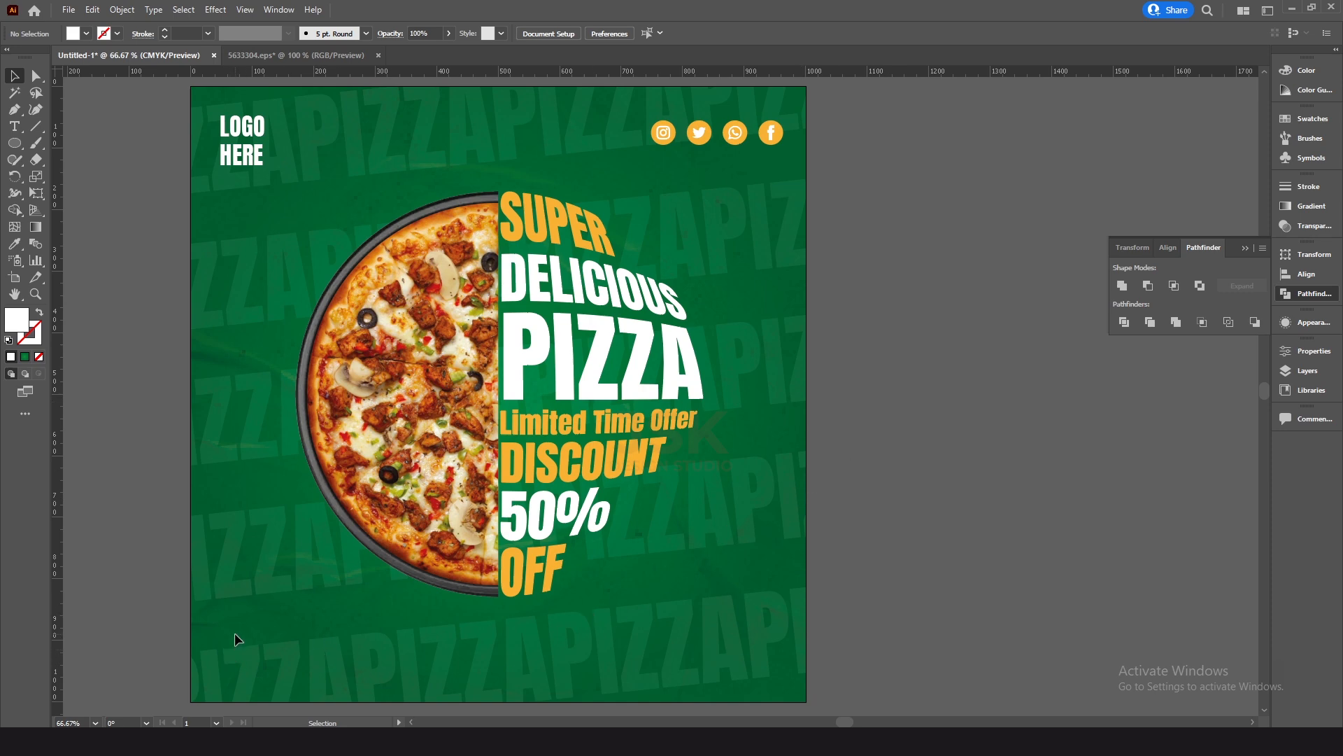
Draw a closed wavy-topped shape about 496 × 204 px in the artboard's lower-left corner with the Pen tool.
{"action": "left_click", "coordinate": [14, 110]}
{"action": "left_click", "coordinate": [191, 575]}
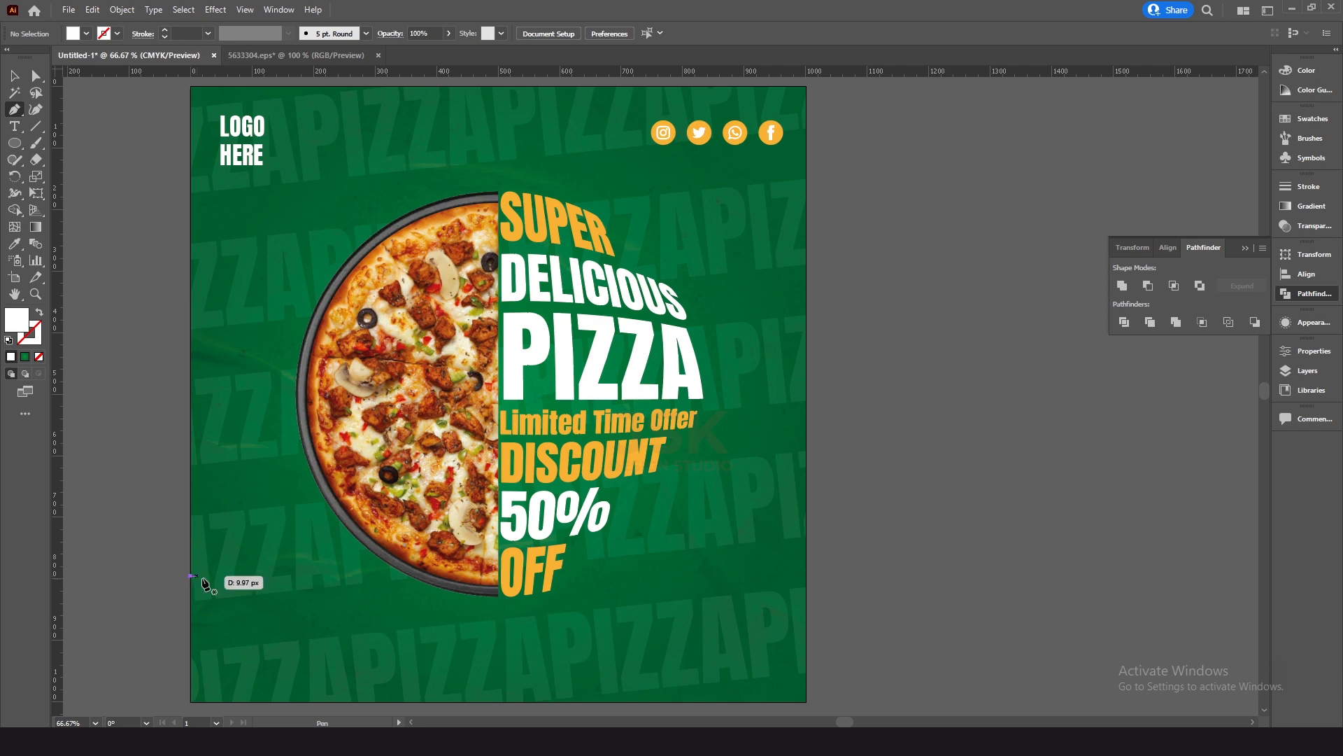
{"action": "left_click_drag", "start_coordinate": [405, 622], "coordinate": [512, 606]}
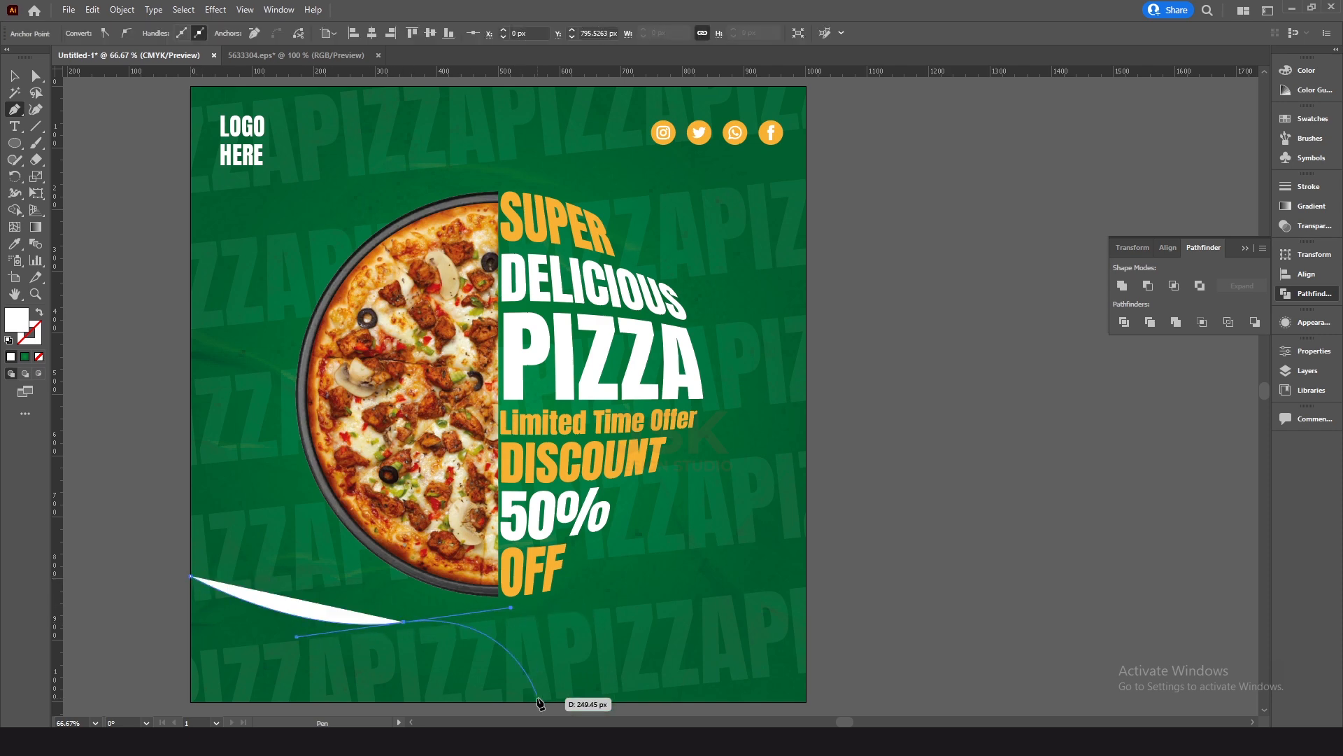
{"action": "left_click", "coordinate": [496, 702]}
{"action": "left_click", "coordinate": [190, 702], "text": "shift"}
{"action": "left_click", "coordinate": [191, 577]}
{"action": "key", "text": "v"}
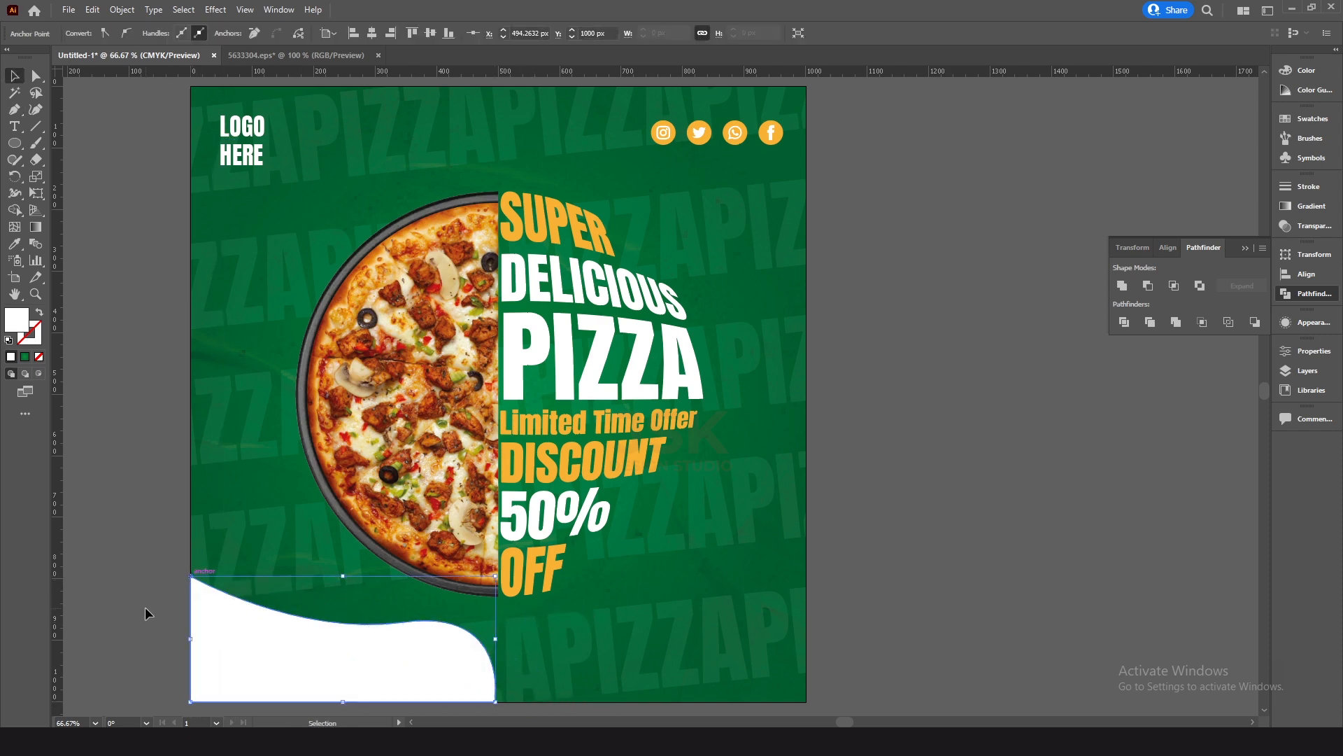
Recolour the wavy corner shape with the orange sampled from the palette square.
{"action": "scroll", "coordinate": [580, 462], "scroll_direction": "up", "scroll_amount": 3}
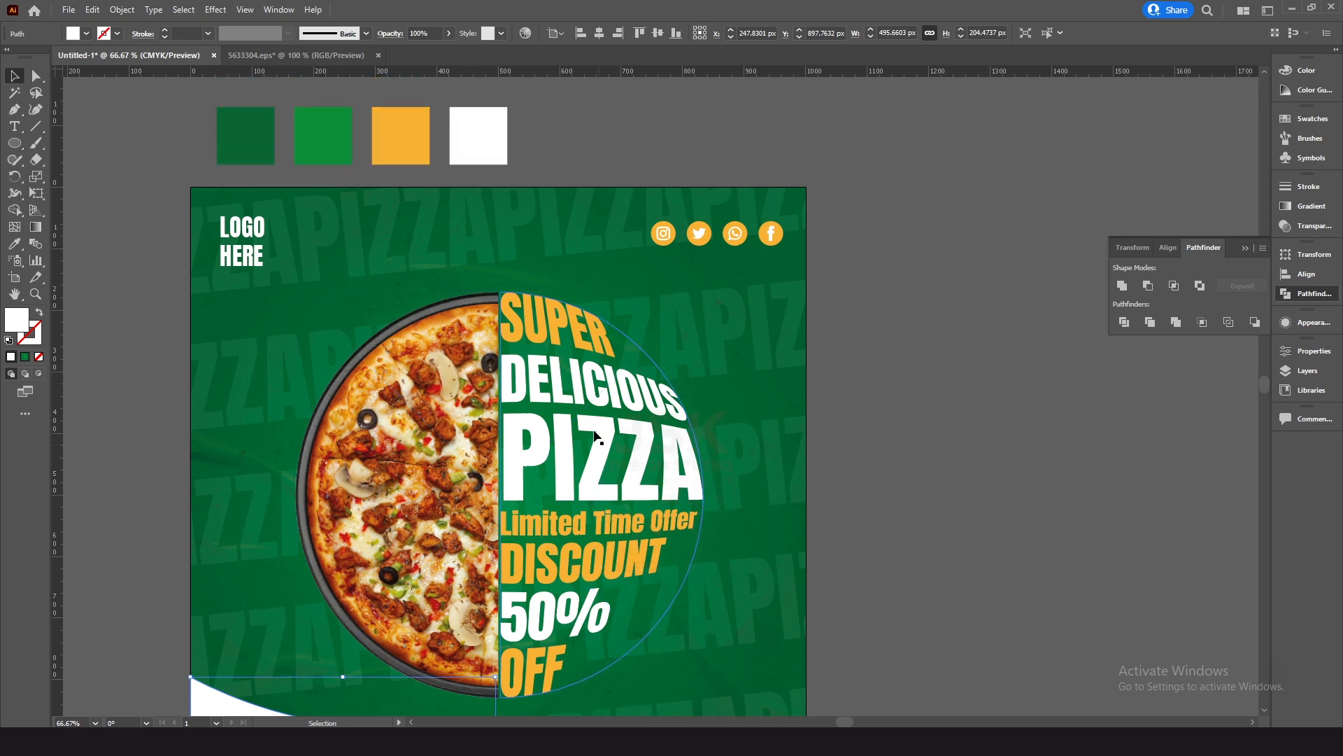
{"action": "key", "text": "i"}
{"action": "left_click", "coordinate": [422, 162]}
{"action": "key", "text": "v"}
{"action": "scroll", "coordinate": [347, 279], "scroll_direction": "down", "scroll_amount": 4}
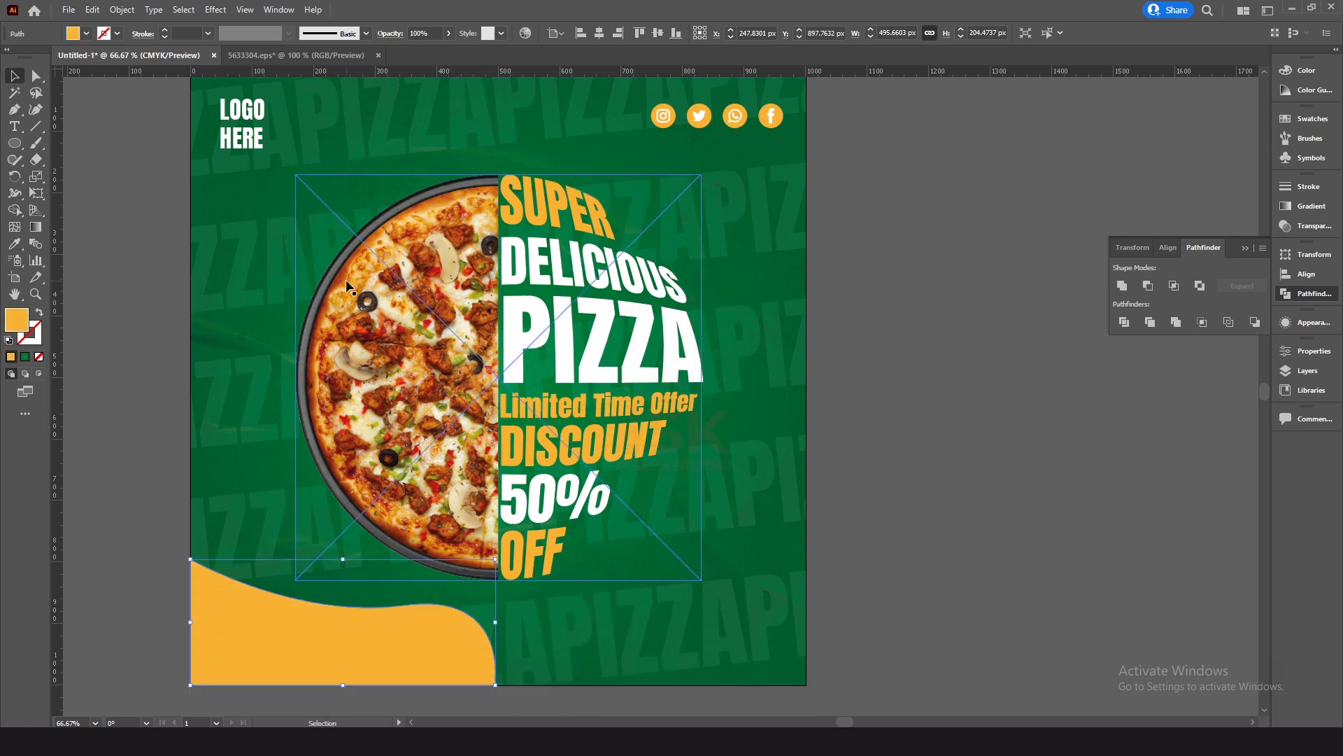
{"action": "left_click", "coordinate": [162, 422]}
{"action": "left_click_drag", "start_coordinate": [161, 422], "coordinate": [144, 439]}
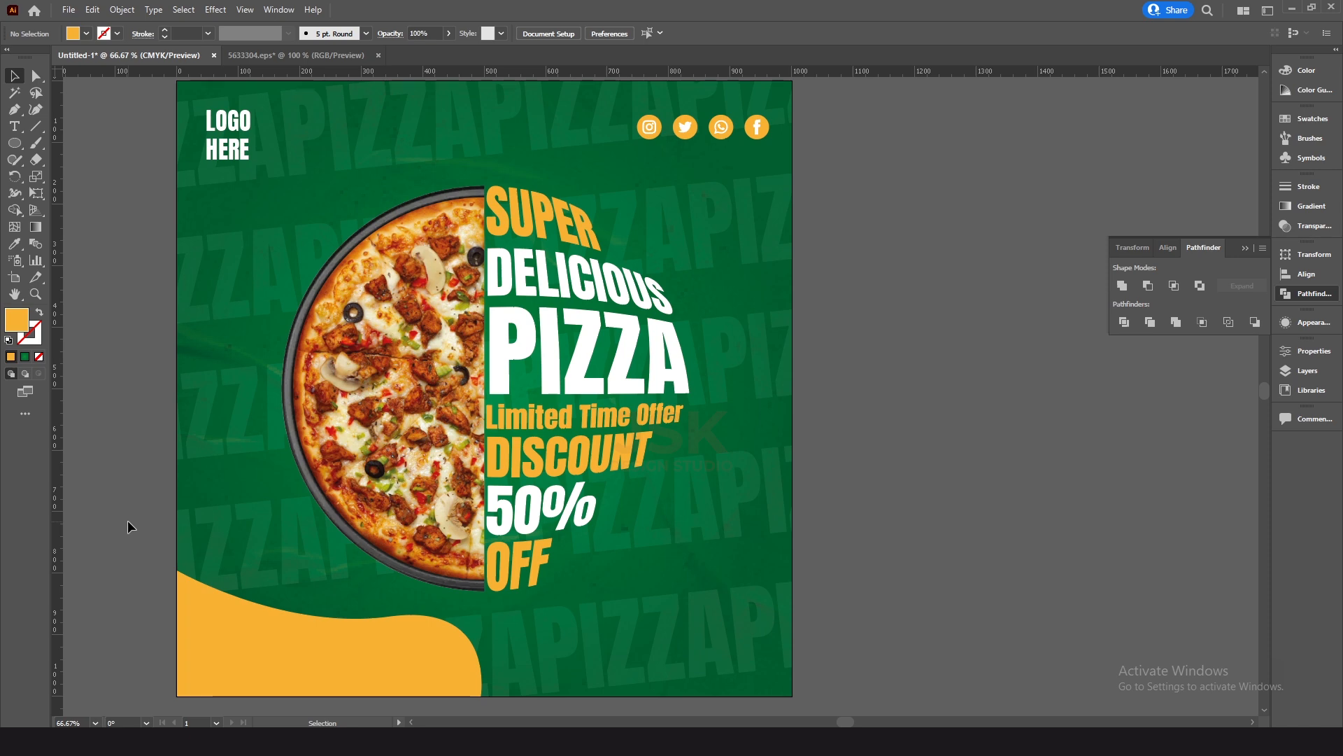
Add the text Contact Us: in Anton Regular on the empty area beneath LOGO HERE.
{"action": "key", "text": "t"}
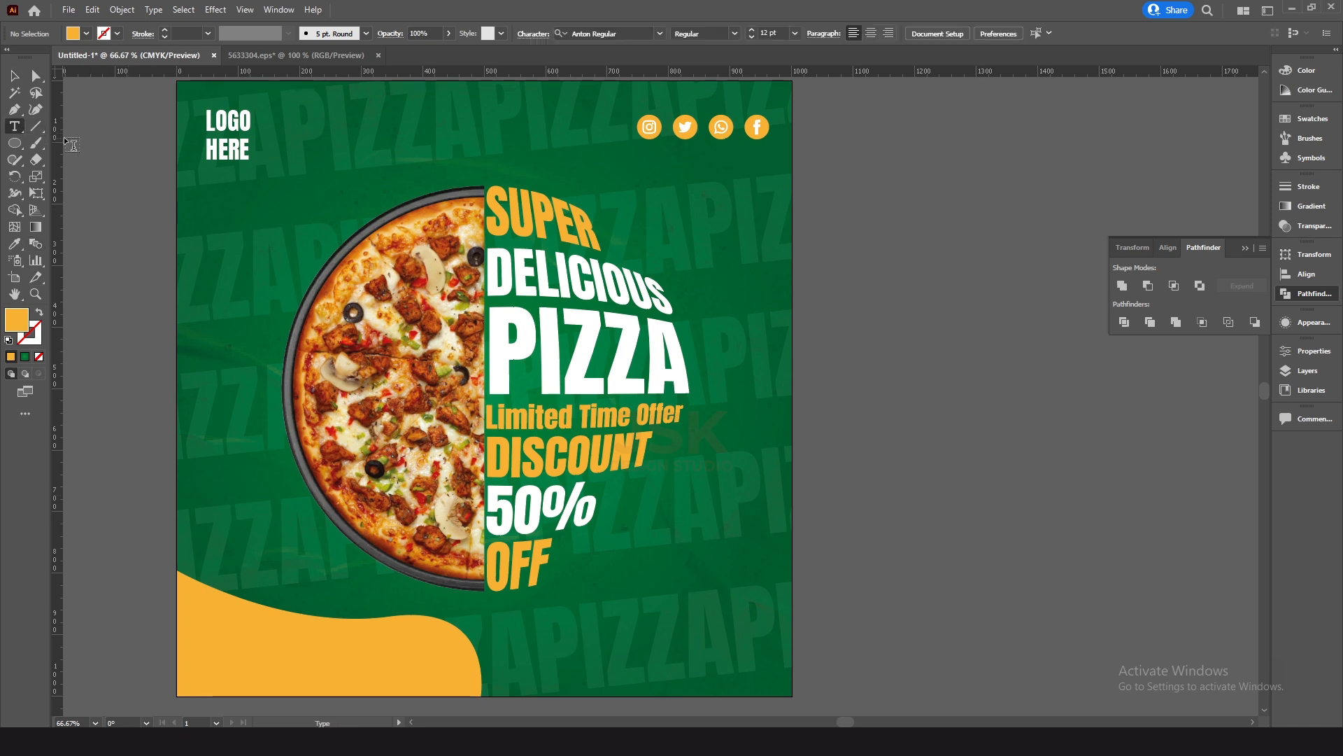
{"action": "left_click", "coordinate": [204, 233]}
{"action": "type", "text": "Contact Us"}
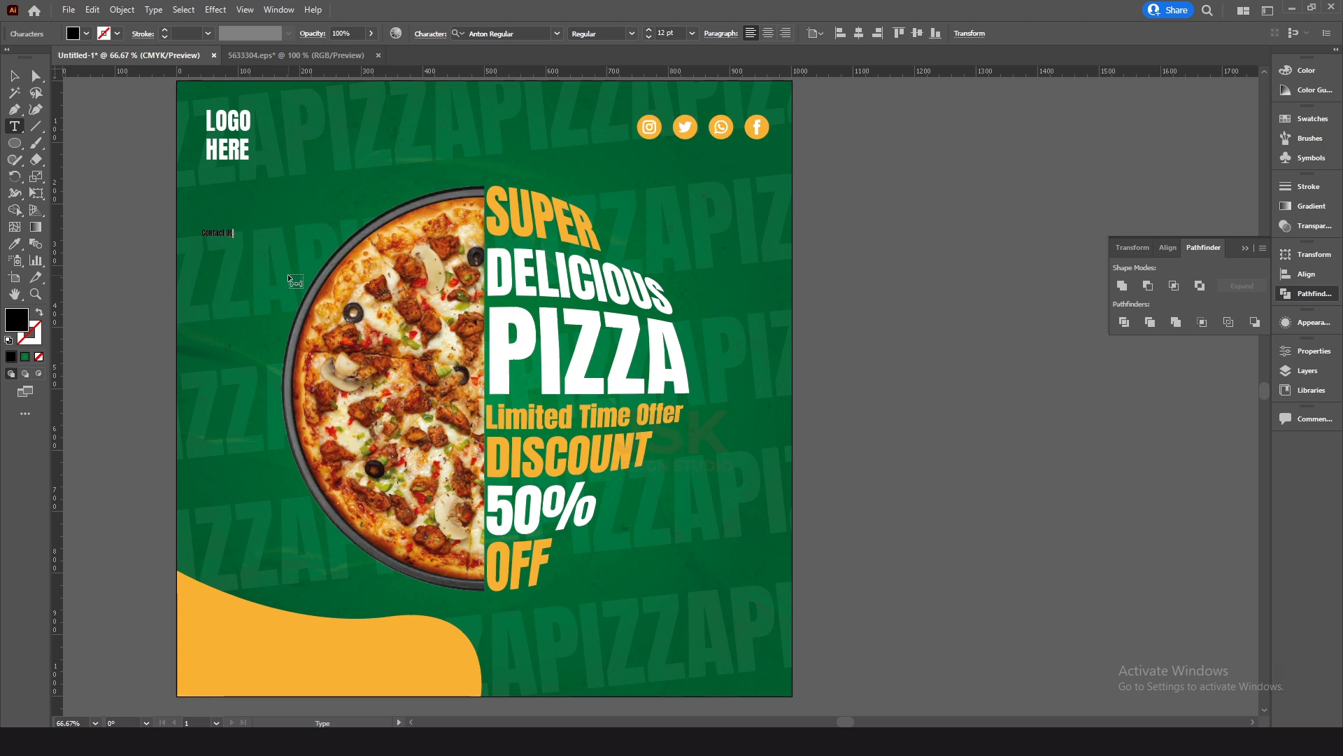
{"action": "key", "text": "Escape"}
Place Contact Us: on the orange corner shape, enlarge it to about 30.76 pt and fine-tune its position.
{"action": "left_click_drag", "start_coordinate": [223, 232], "coordinate": [288, 606]}
{"action": "key", "text": "ctrl+space"}
{"action": "left_click", "coordinate": [356, 590], "text": "ctrl"}
{"action": "left_click_drag", "start_coordinate": [401, 574], "coordinate": [162, 611]}
{"action": "key", "text": "Down"}
{"action": "key", "text": "Left"}
{"action": "key", "text": "Left"}
{"action": "key", "text": "Left"}
{"action": "key", "text": "Down"}
{"action": "key", "text": "Down"}
{"action": "key", "text": "Down"}
Duplicate Contact Us: directly below itself and replace the copy's text with the phone number.
{"action": "left_click_drag", "start_coordinate": [382, 534], "coordinate": [253, 562]}
{"action": "left_click", "coordinate": [321, 634]}
{"action": "left_click", "coordinate": [254, 540]}
{"action": "double_click", "coordinate": [255, 564]}
{"action": "key", "text": "ctrl+a"}
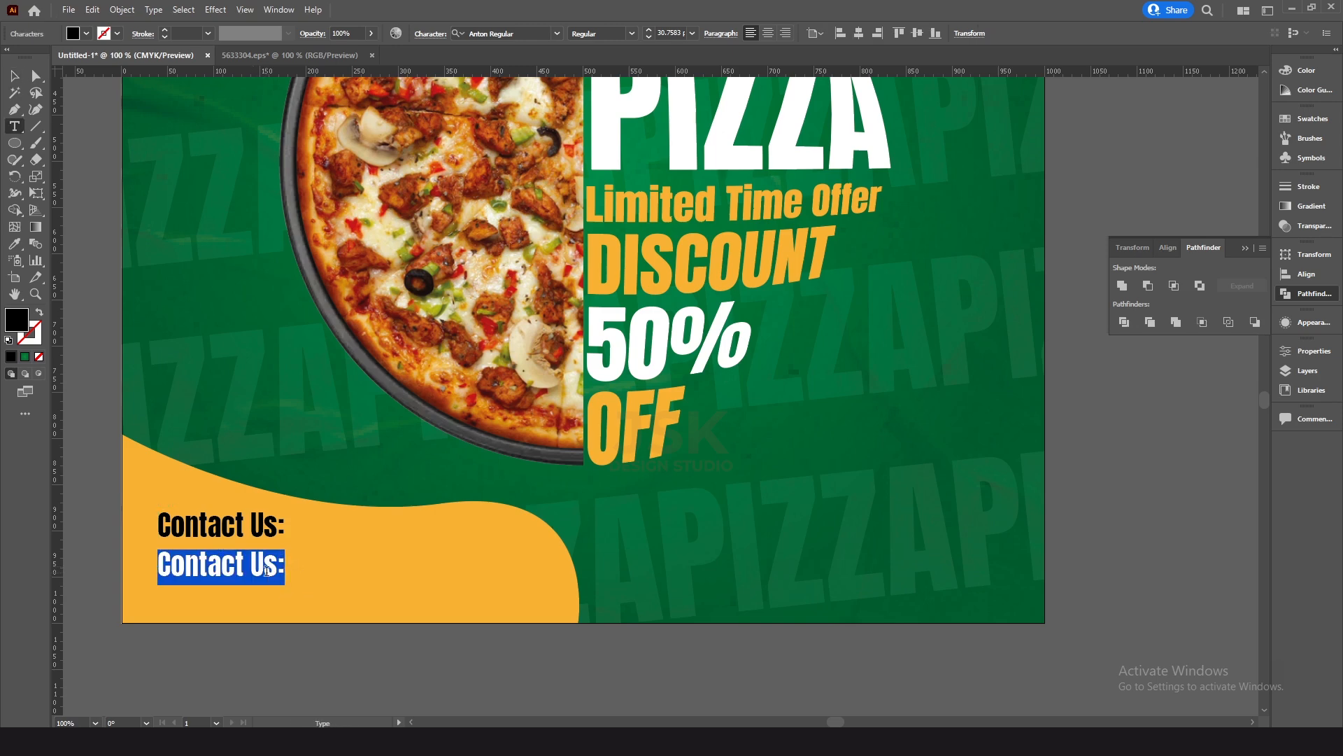
{"action": "key", "text": "BackSpace"}
{"action": "type", "text": "+"}
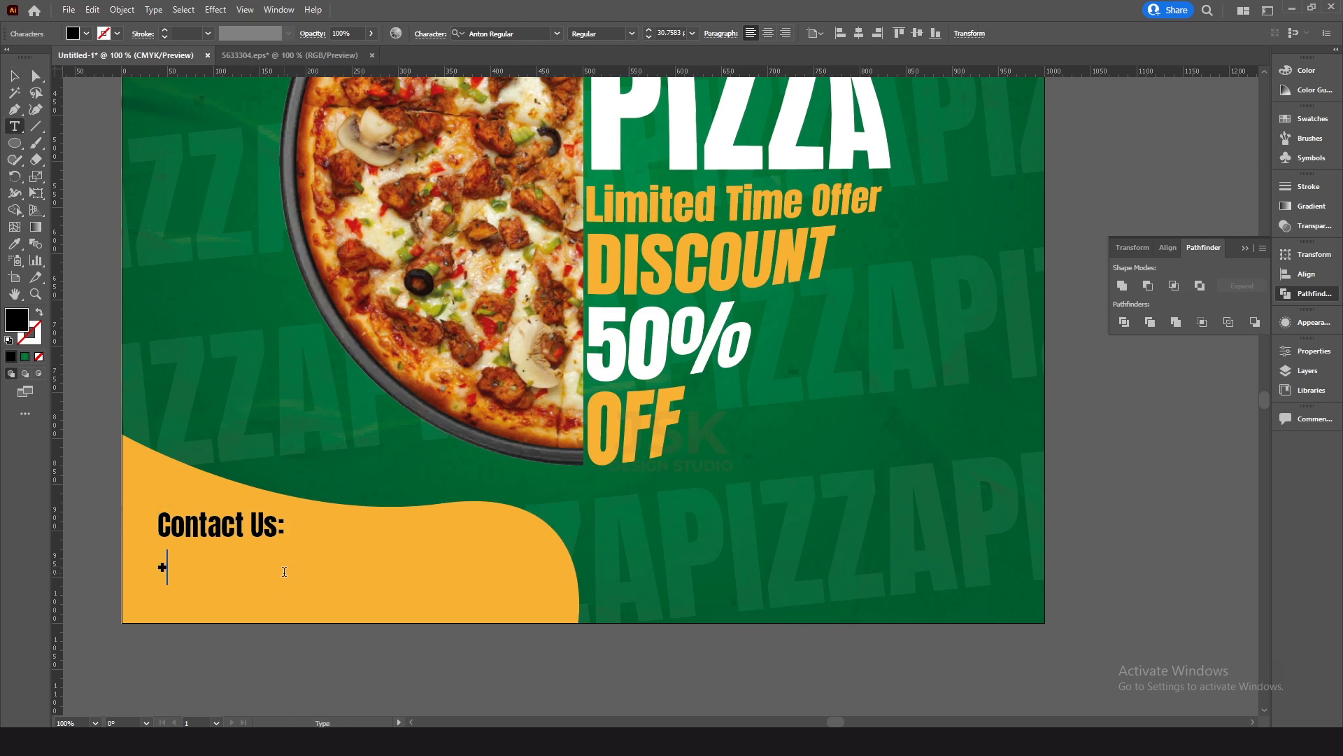
{"action": "type", "text": "92 32"}
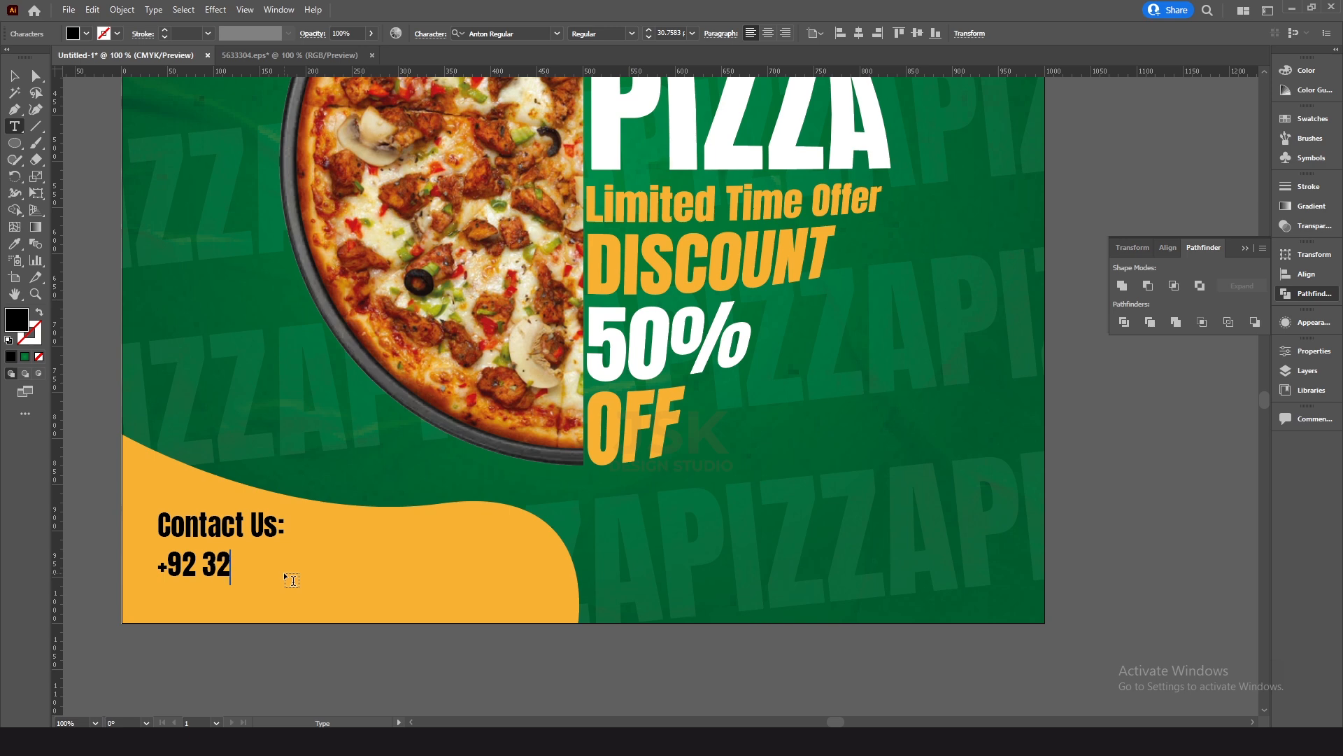
{"action": "type", "text": "1 1234 567"}
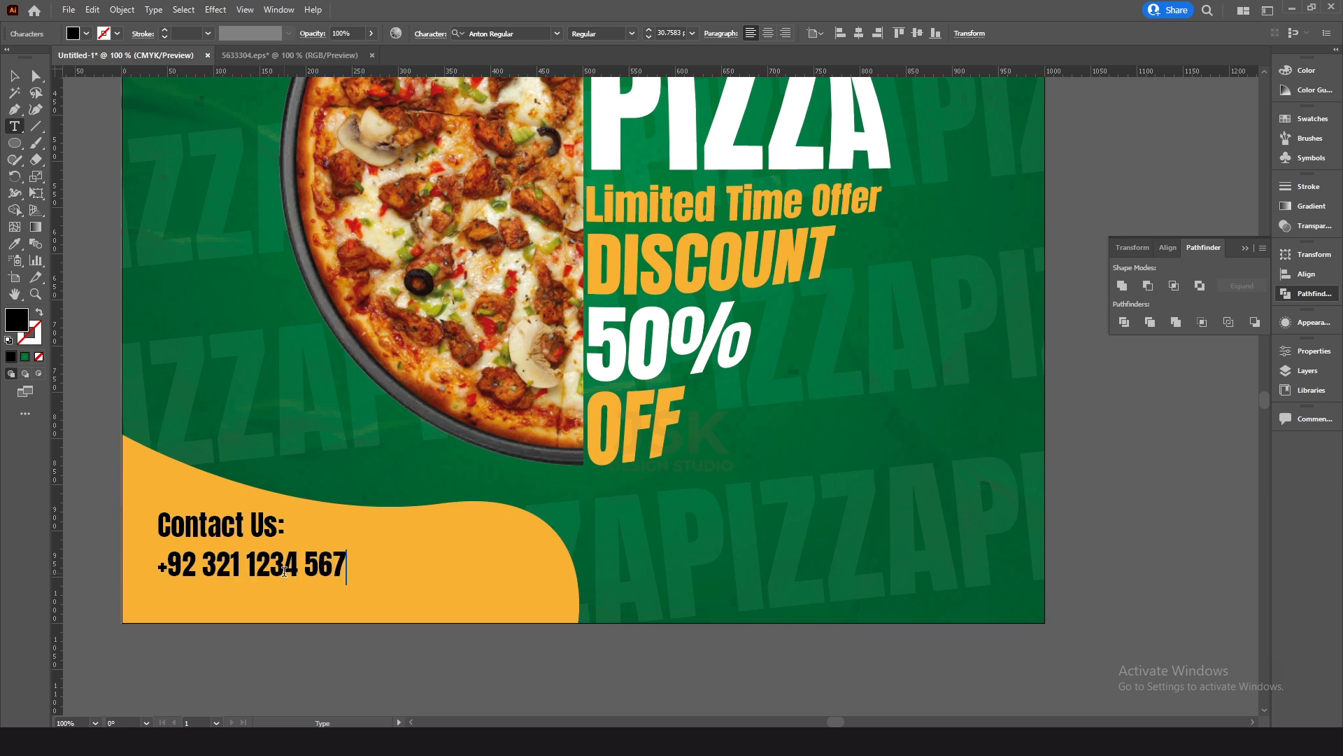
{"action": "key", "text": "Escape"}
{"action": "left_click", "coordinate": [323, 639]}
Draw a rectangle about 193 × 51 px in the artboard's lower-right corner.
{"action": "left_click", "coordinate": [544, 446], "text": "ctrl+alt"}
{"action": "left_click_drag", "start_coordinate": [583, 403], "coordinate": [468, 534]}
{"action": "left_click_drag", "start_coordinate": [550, 467], "coordinate": [468, 505]}
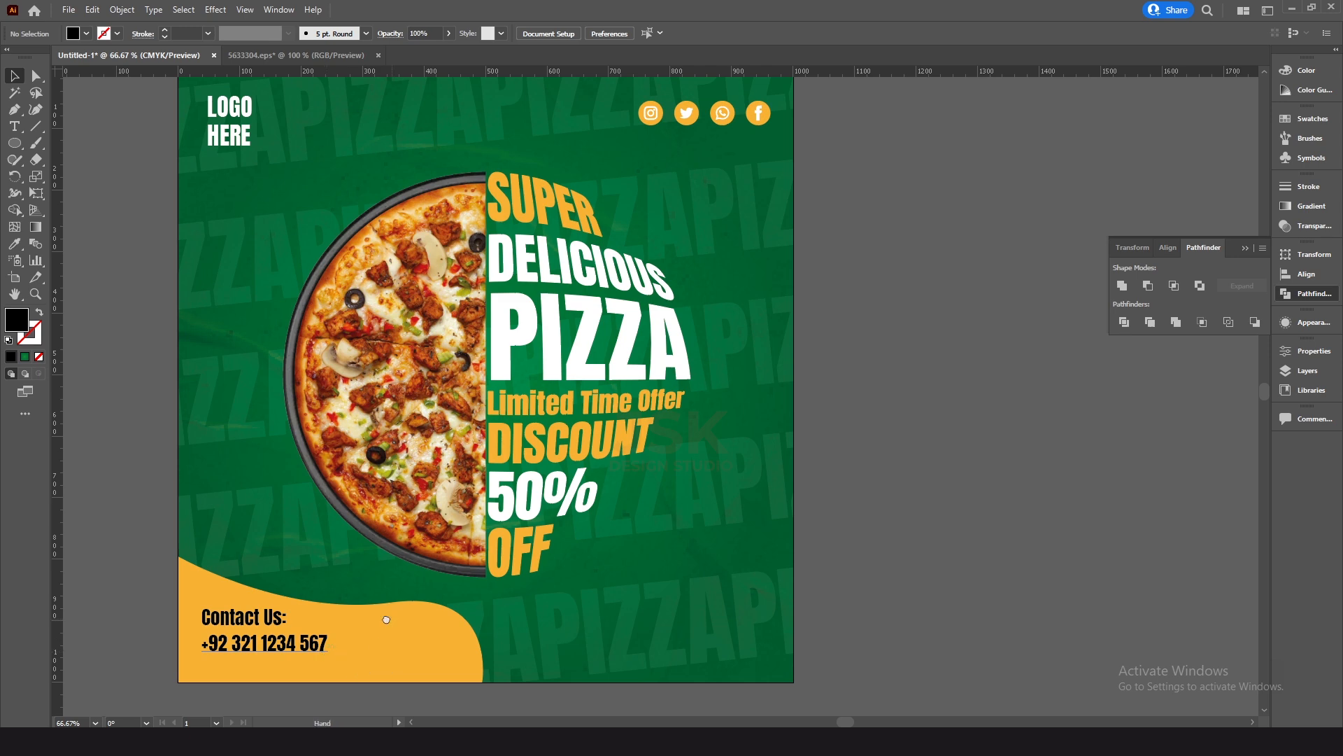
{"action": "left_click_drag", "start_coordinate": [383, 615], "coordinate": [372, 614]}
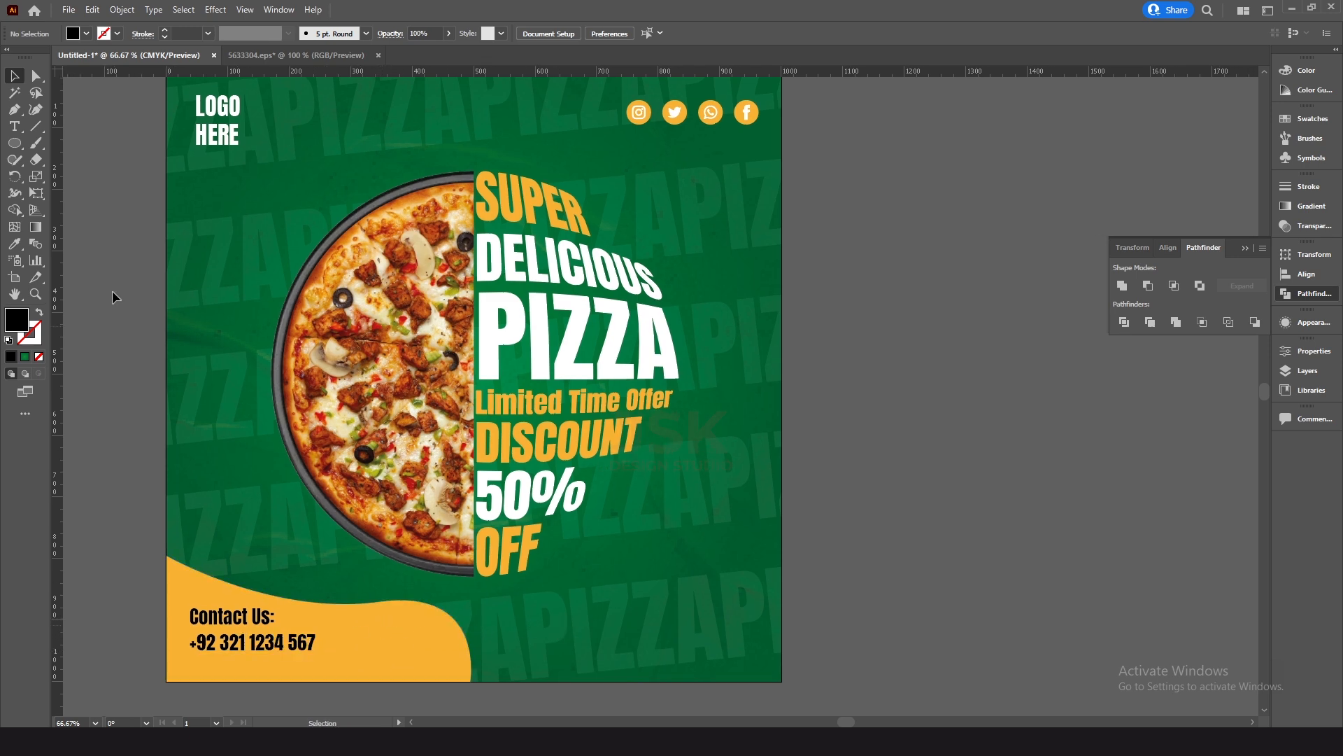
{"action": "left_click_drag", "start_coordinate": [14, 143], "coordinate": [70, 143]}
{"action": "left_click_drag", "start_coordinate": [643, 629], "coordinate": [762, 659]}
{"action": "key", "text": "v"}
{"action": "left_click_drag", "start_coordinate": [36, 76], "coordinate": [99, 81]}
Round the black rectangle's corners fully into a pill shape, with a radius of about 25.6 px.
{"action": "key", "text": "ctrl+space"}
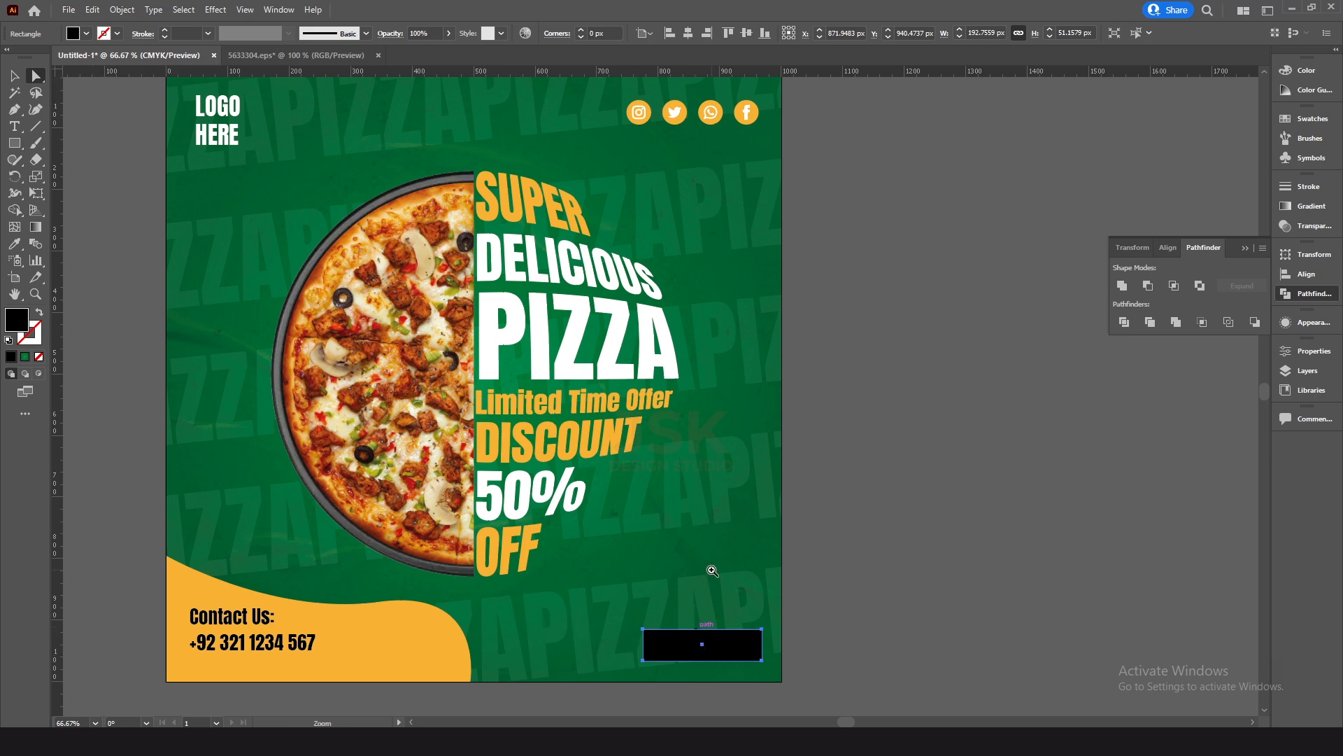
{"action": "left_click", "coordinate": [715, 572], "text": "ctrl"}
{"action": "left_click", "coordinate": [715, 572], "text": "ctrl"}
{"action": "left_click_drag", "start_coordinate": [642, 423], "coordinate": [674, 511]}
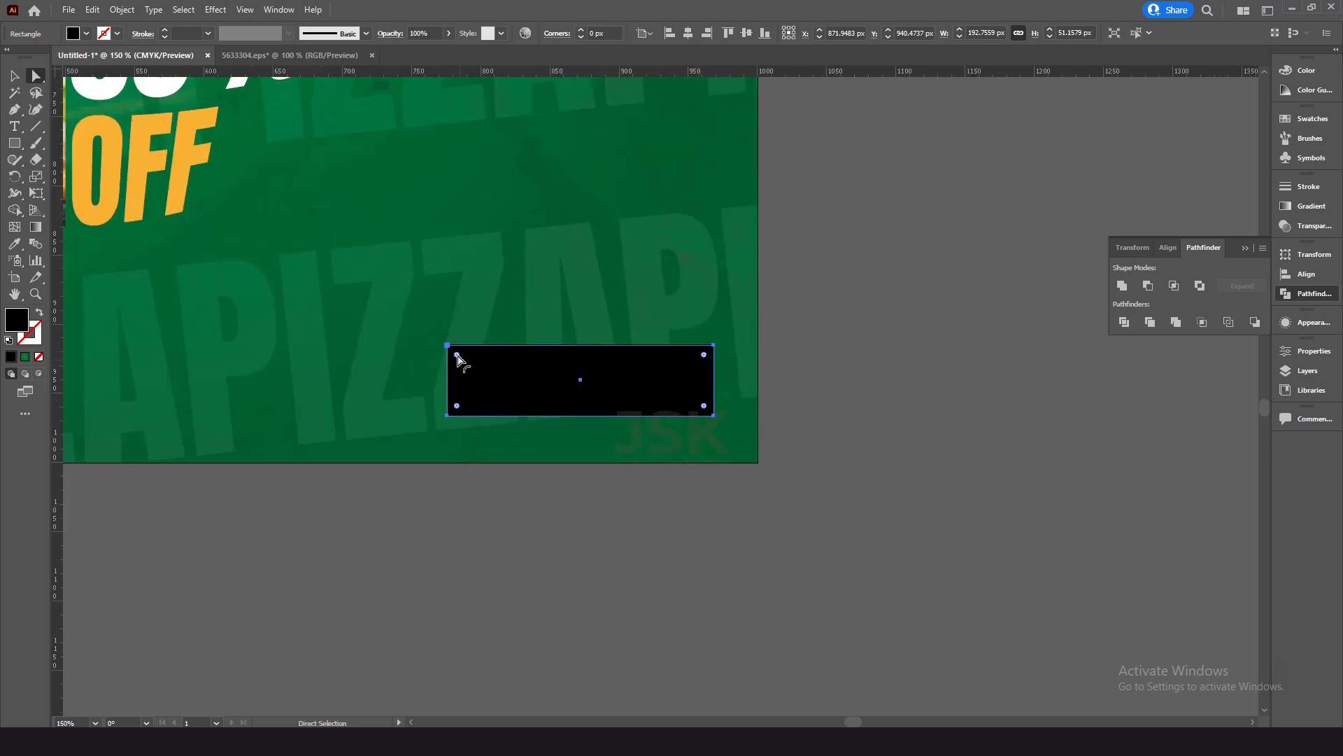
{"action": "left_click_drag", "start_coordinate": [704, 359], "coordinate": [624, 452]}
{"action": "left_click", "coordinate": [524, 363], "text": "ctrl+alt"}
{"action": "left_click", "coordinate": [526, 366], "text": "ctrl+alt"}
{"action": "scroll", "coordinate": [575, 441], "scroll_direction": "up", "scroll_amount": 2}
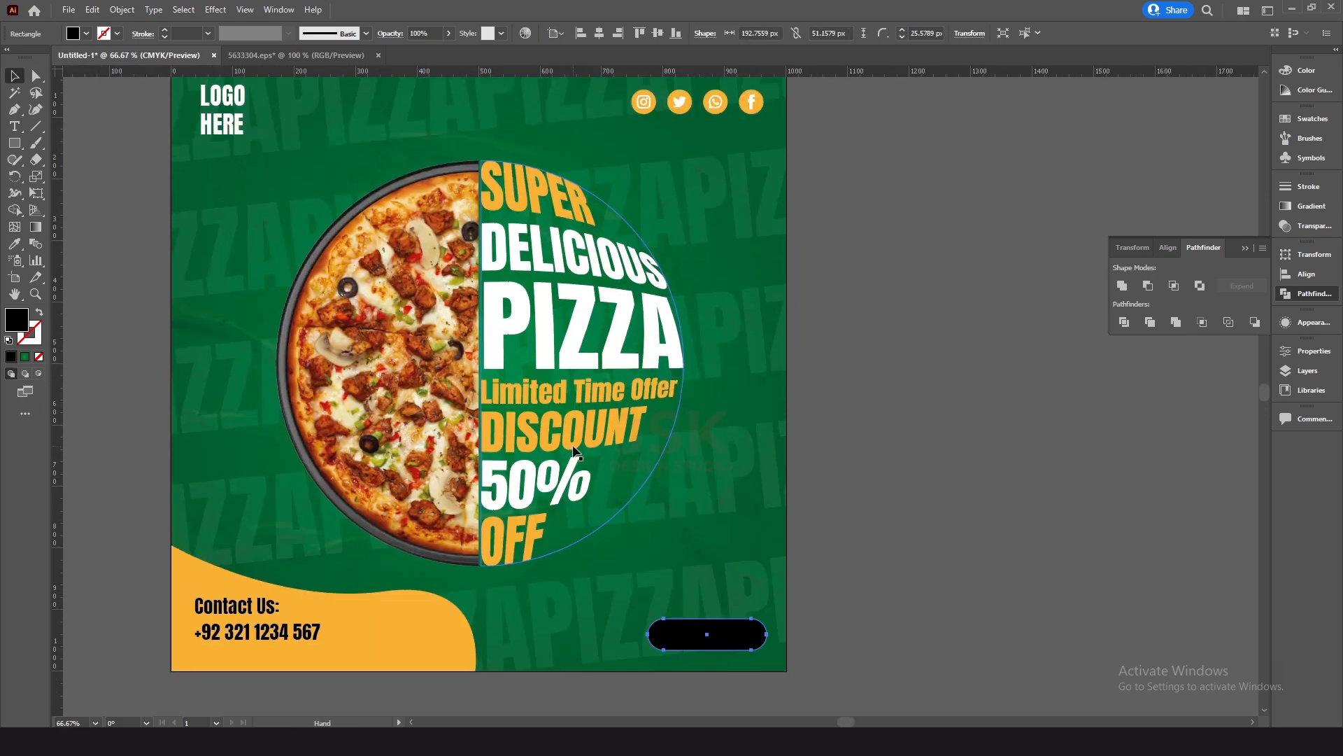
Recolour the pill shape with the white sampled from the palette square.
{"action": "key", "text": "i"}
{"action": "scroll", "coordinate": [578, 421], "scroll_direction": "up", "scroll_amount": 3}
{"action": "left_click", "coordinate": [459, 120]}
{"action": "key", "text": "v"}
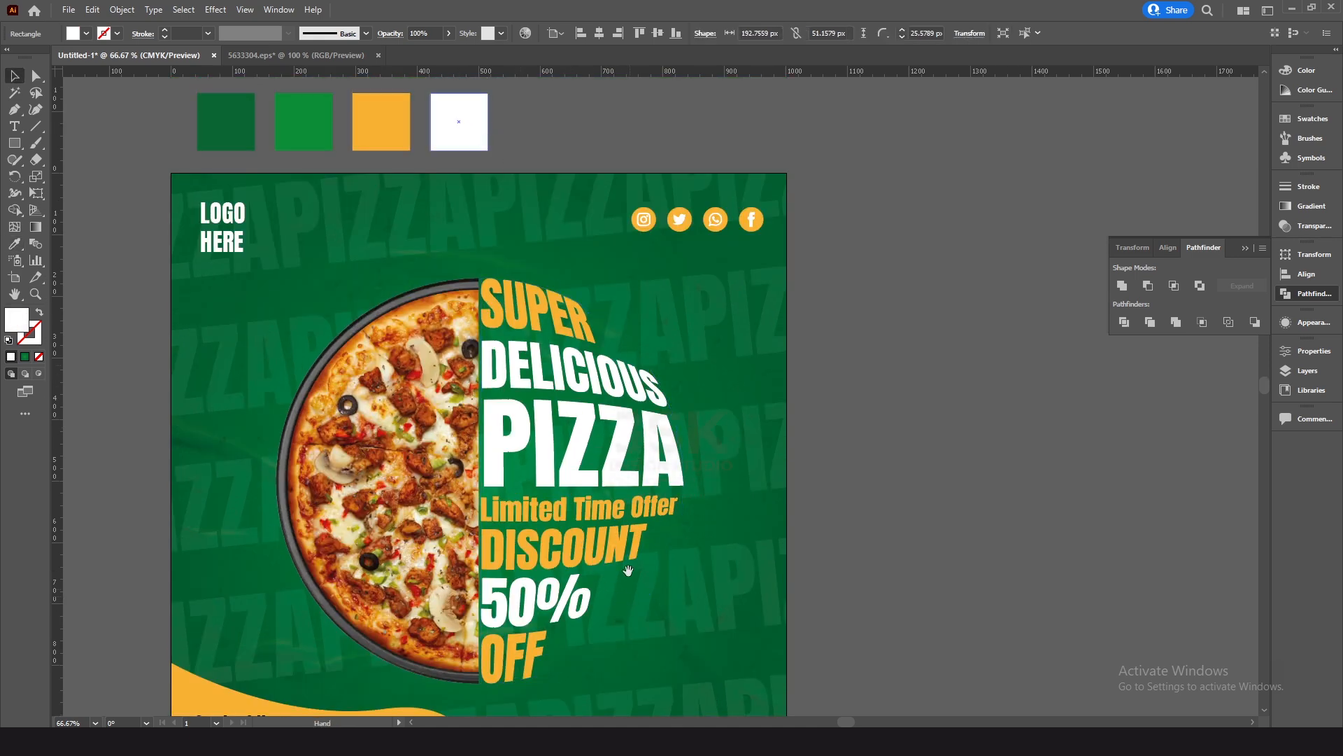
{"action": "scroll", "coordinate": [655, 623], "scroll_direction": "down", "scroll_amount": 5}
{"action": "left_click", "coordinate": [631, 389]}
{"action": "left_click_drag", "start_coordinate": [629, 393], "coordinate": [636, 406]}
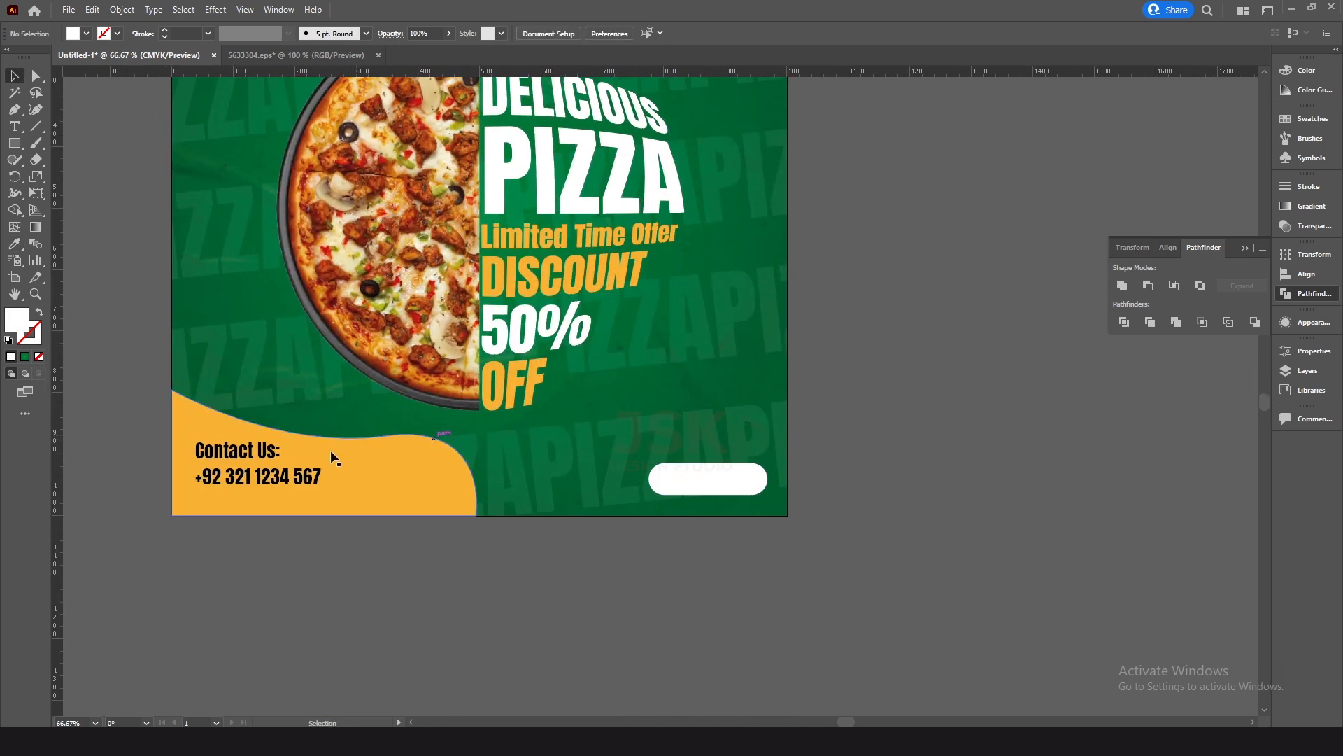
Copy the Contact Us: text onto the white pill and bring the copy to the front.
{"action": "left_click_drag", "start_coordinate": [282, 461], "coordinate": [714, 487]}
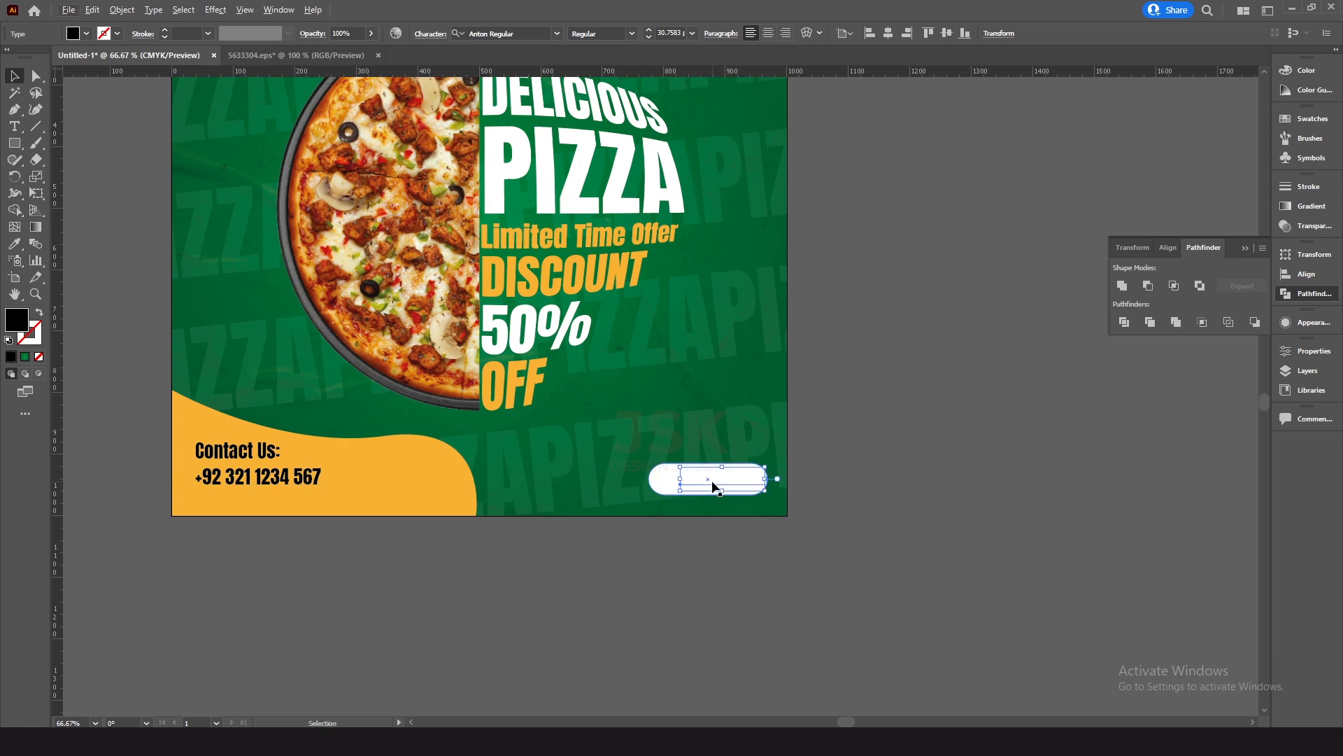
{"action": "right_click", "coordinate": [714, 488]}
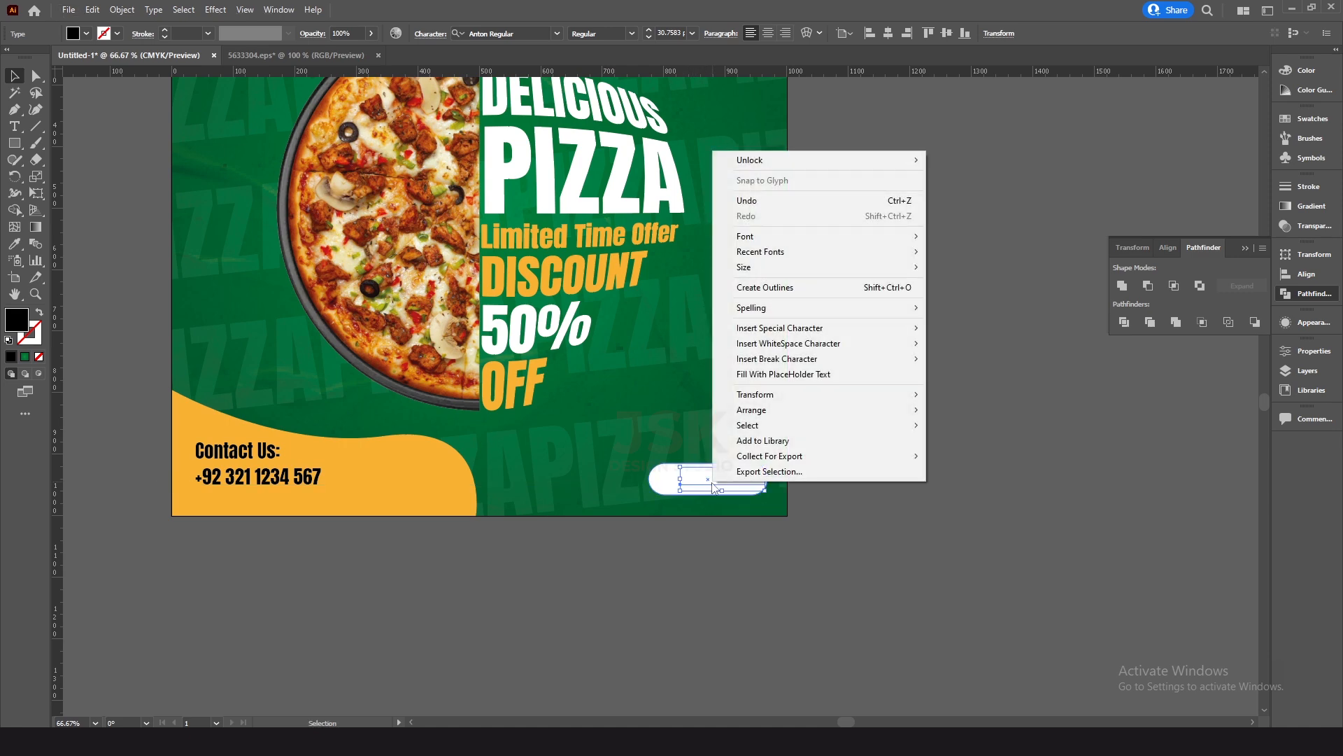
{"action": "left_click", "coordinate": [962, 413]}
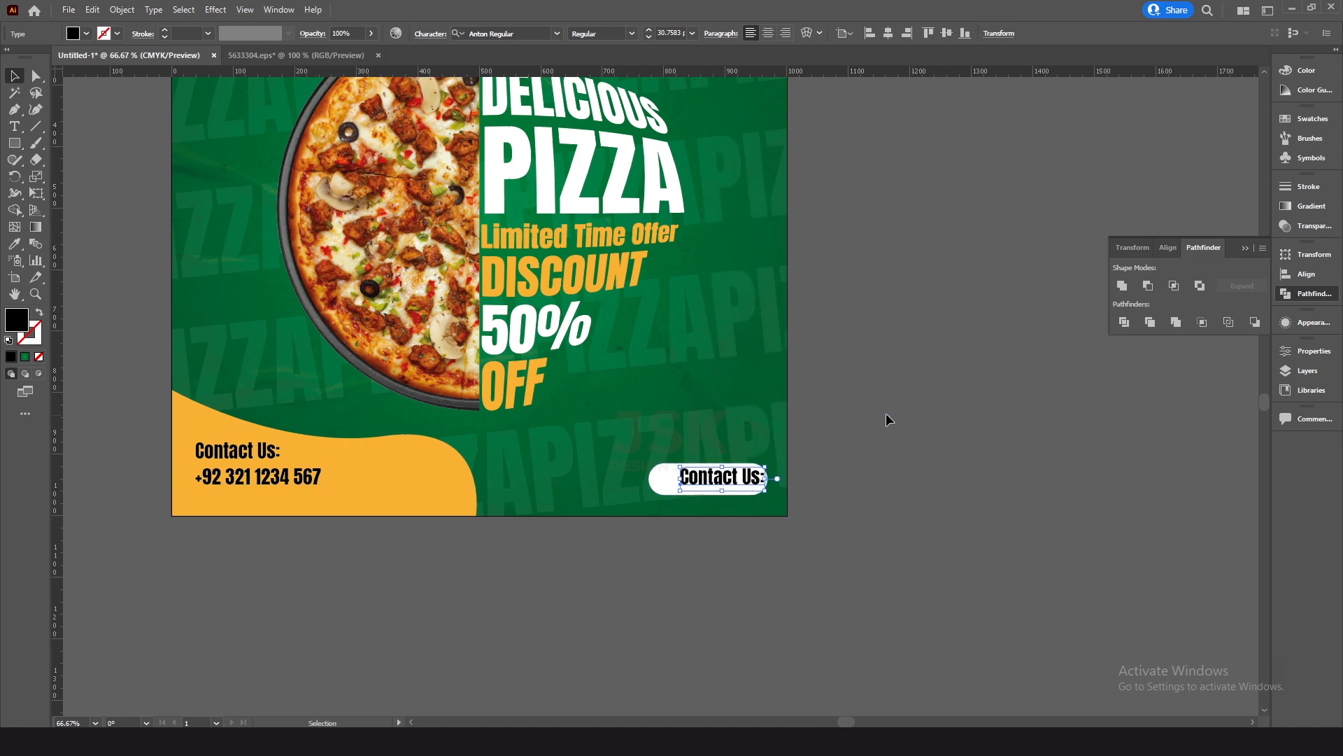
Replace the text on the white pill with ORDER NOW.
{"action": "left_click_drag", "start_coordinate": [803, 324], "coordinate": [853, 418]}
{"action": "key", "text": "ctrl+0"}
{"action": "scroll", "coordinate": [871, 448], "scroll_direction": "up", "scroll_amount": 1}
{"action": "scroll", "coordinate": [1000, 593], "scroll_direction": "down", "scroll_amount": 1}
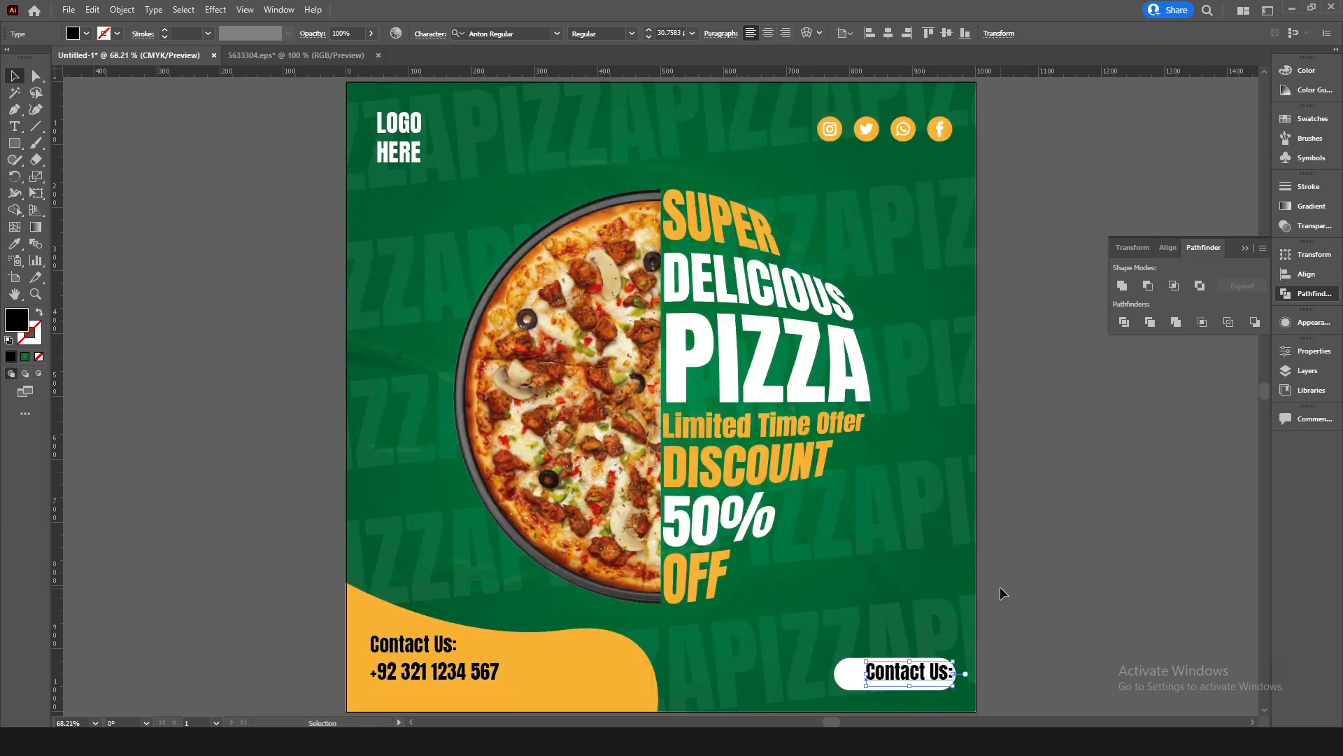
{"action": "double_click", "coordinate": [930, 671]}
{"action": "double_click", "coordinate": [921, 671]}
{"action": "triple_click", "coordinate": [922, 672]}
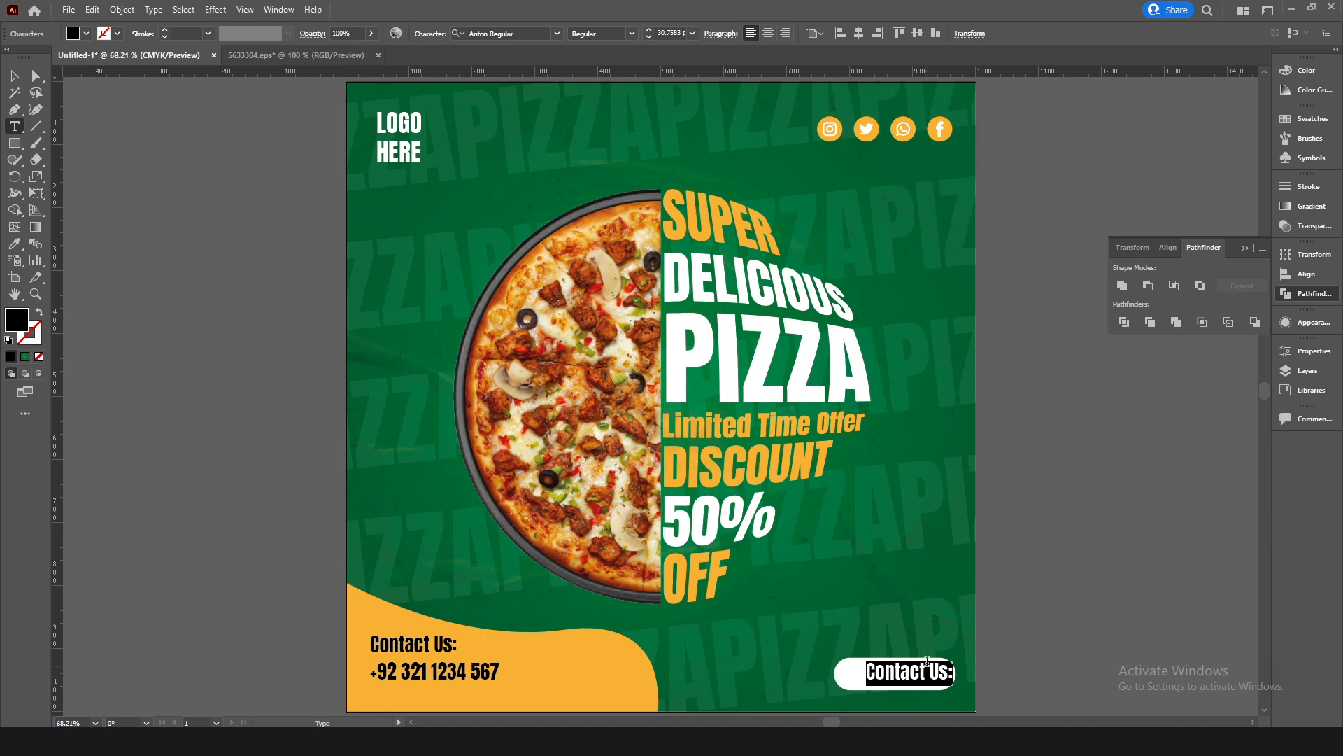
{"action": "type", "text": "ORDER"}
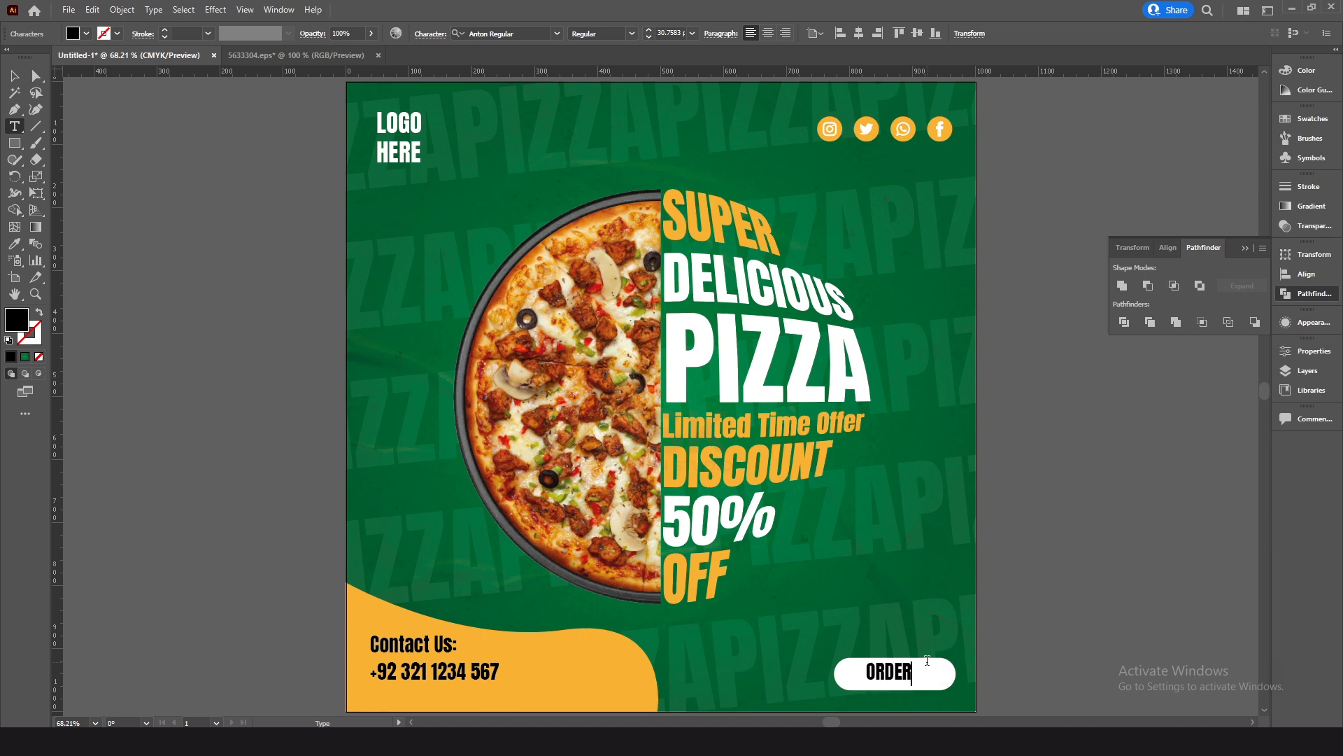
{"action": "type", "text": " NOW"}
{"action": "key", "text": "Escape"}
Centre the ORDER NOW text on the white pill by nudging it left and down.
{"action": "key", "text": "shift+Left"}
{"action": "key", "text": "Left"}
{"action": "key", "text": "Left"}
{"action": "key", "text": "Down"}
{"action": "key", "text": "Down"}
{"action": "key", "text": "Down"}
{"action": "left_click_drag", "start_coordinate": [944, 686], "coordinate": [940, 687]}
{"action": "left_click", "coordinate": [948, 625]}
Recolour the pill behind ORDER NOW with the orange sampled from the wavy corner shape.
{"action": "left_click", "coordinate": [950, 672]}
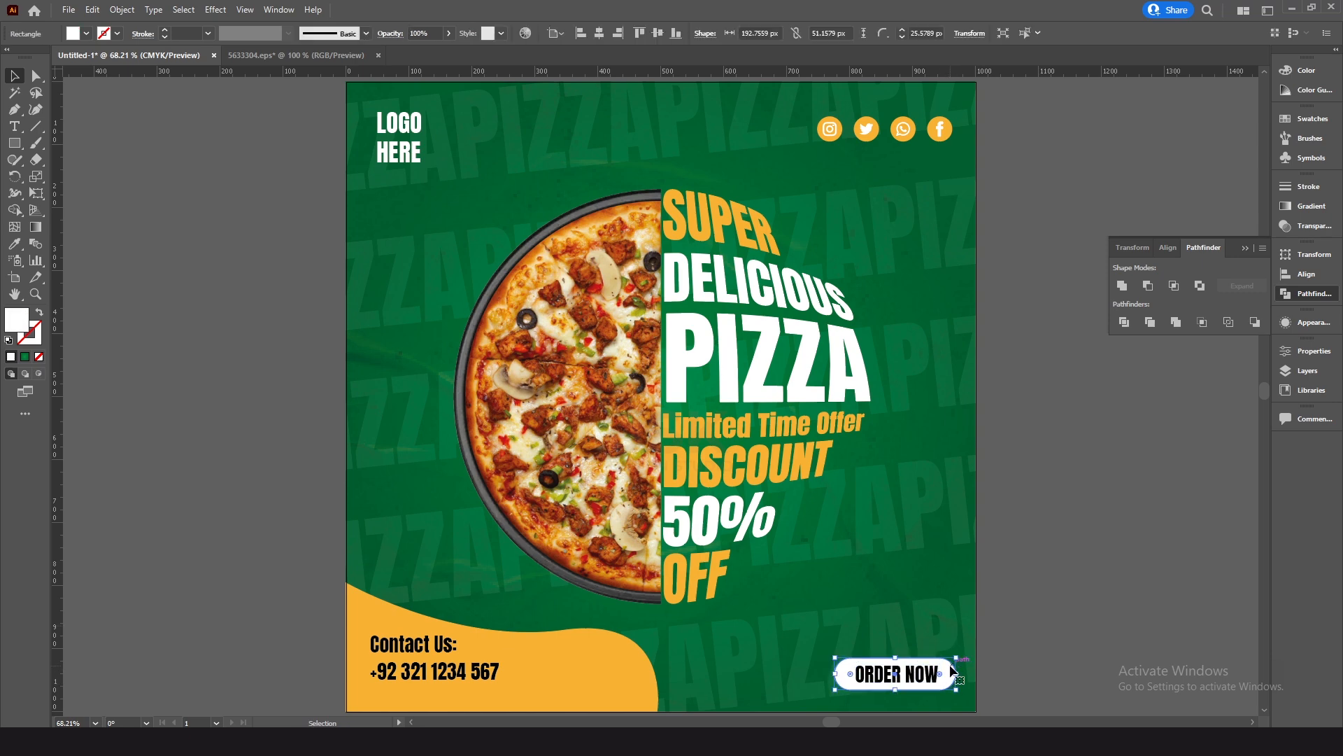
{"action": "key", "text": "i"}
{"action": "left_click", "coordinate": [635, 678]}
{"action": "key", "text": "v"}
Try recolouring the ORDER NOW text with the palette's white, and undo the colour changes.
{"action": "left_click", "coordinate": [892, 684]}
{"action": "left_click", "coordinate": [770, 597]}
{"action": "key", "text": "i"}
{"action": "scroll", "coordinate": [696, 296], "scroll_direction": "up", "scroll_amount": 1}
{"action": "scroll", "coordinate": [697, 293], "scroll_direction": "up", "scroll_amount": 6}
{"action": "left_click", "coordinate": [639, 146]}
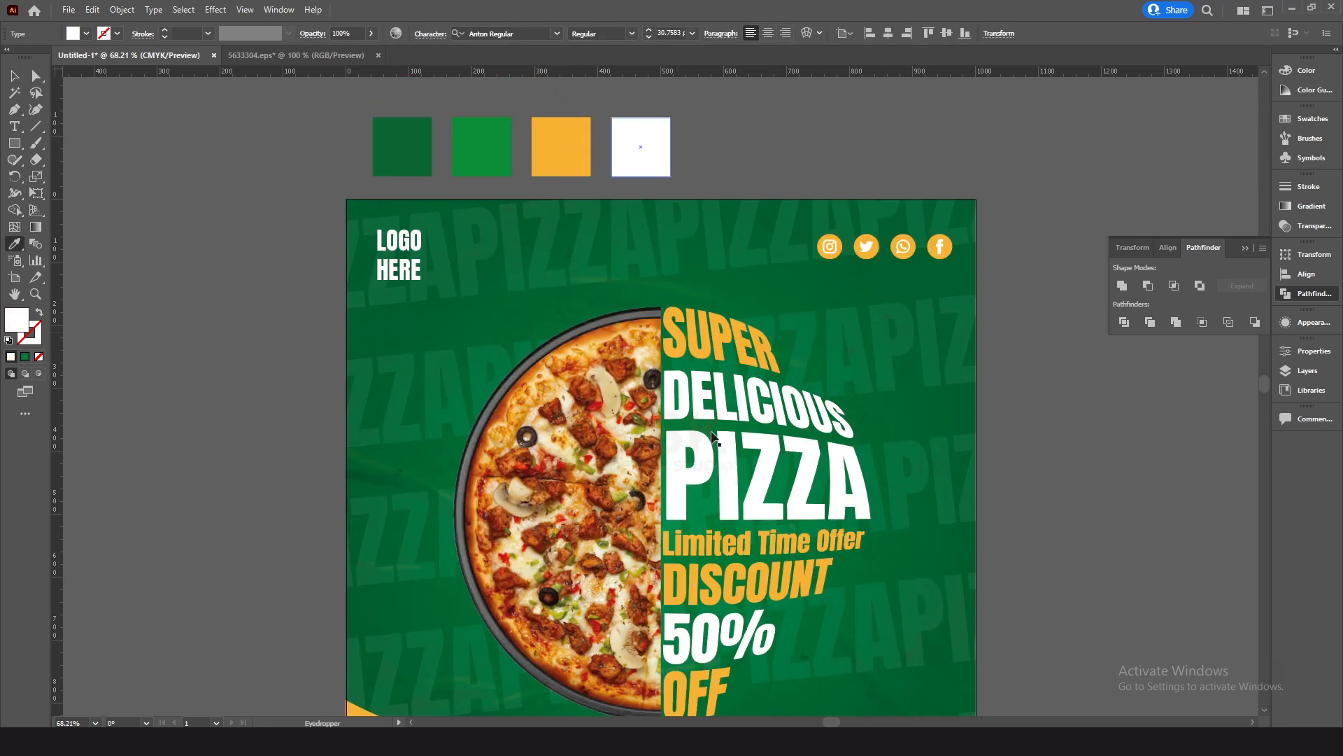
{"action": "scroll", "coordinate": [726, 440], "scroll_direction": "down", "scroll_amount": 8}
{"action": "key", "text": "v"}
{"action": "key", "text": "ctrl+z"}
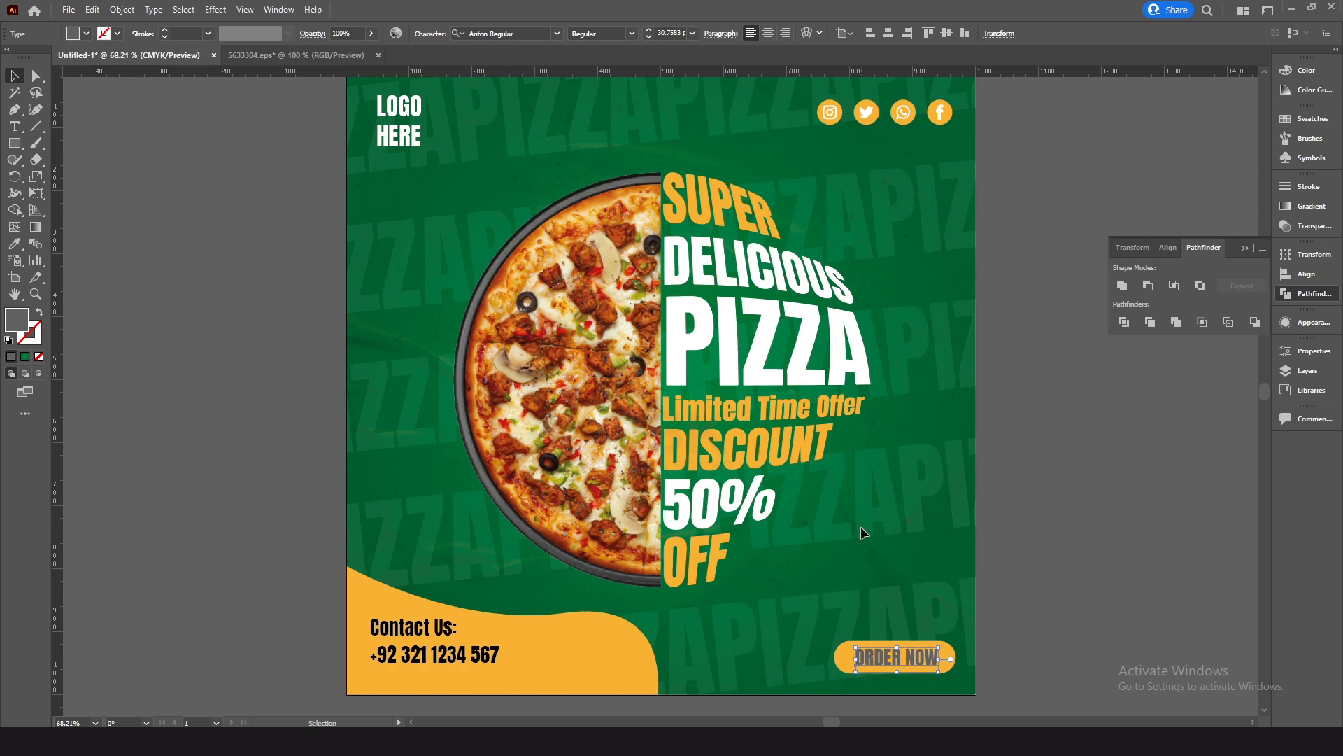
{"action": "key", "text": "ctrl+z"}
{"action": "left_click", "coordinate": [861, 527]}
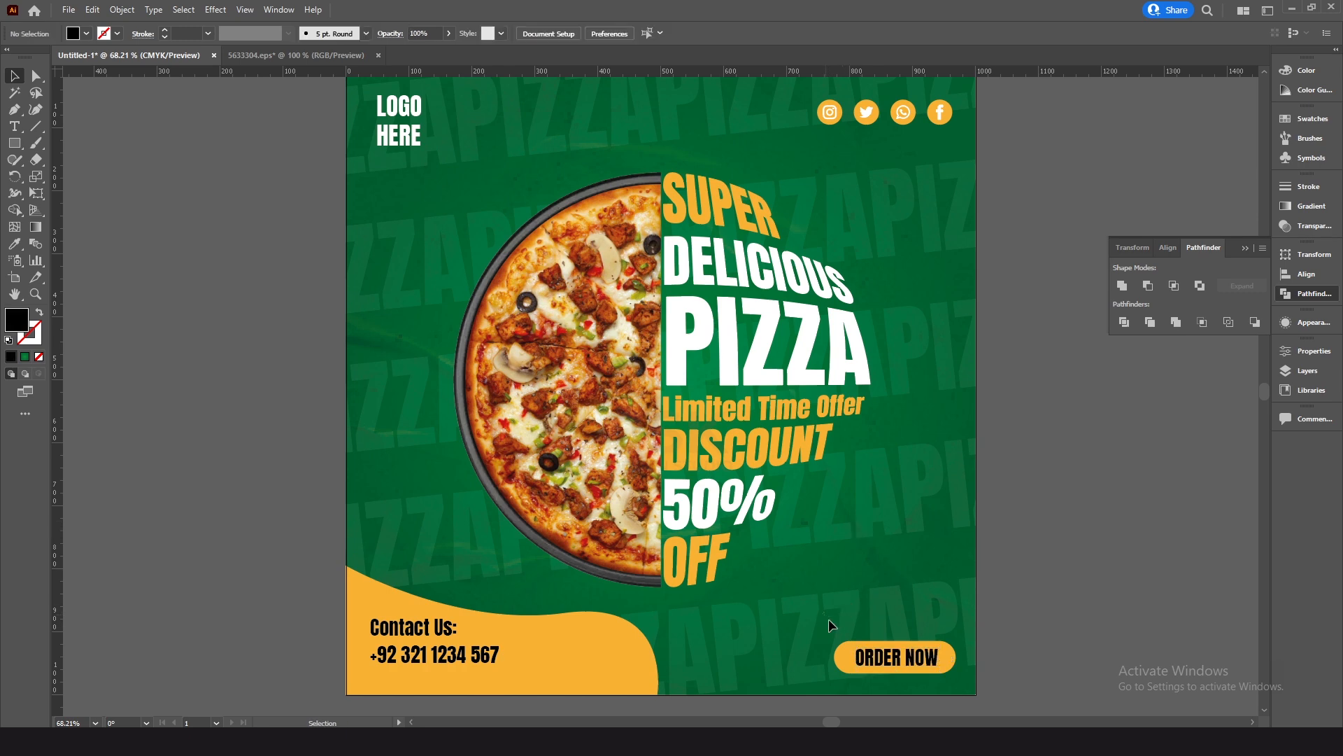
Scale the orange pill and its ORDER NOW text down together, keeping the right edge in place.
{"action": "left_click_drag", "start_coordinate": [883, 683], "coordinate": [855, 656]}
{"action": "left_click", "coordinate": [713, 640]}
Scale the Contact Us: and phone number lines down to about 25.95 pt and nudge them 14 px down.
{"action": "left_click", "coordinate": [448, 651]}
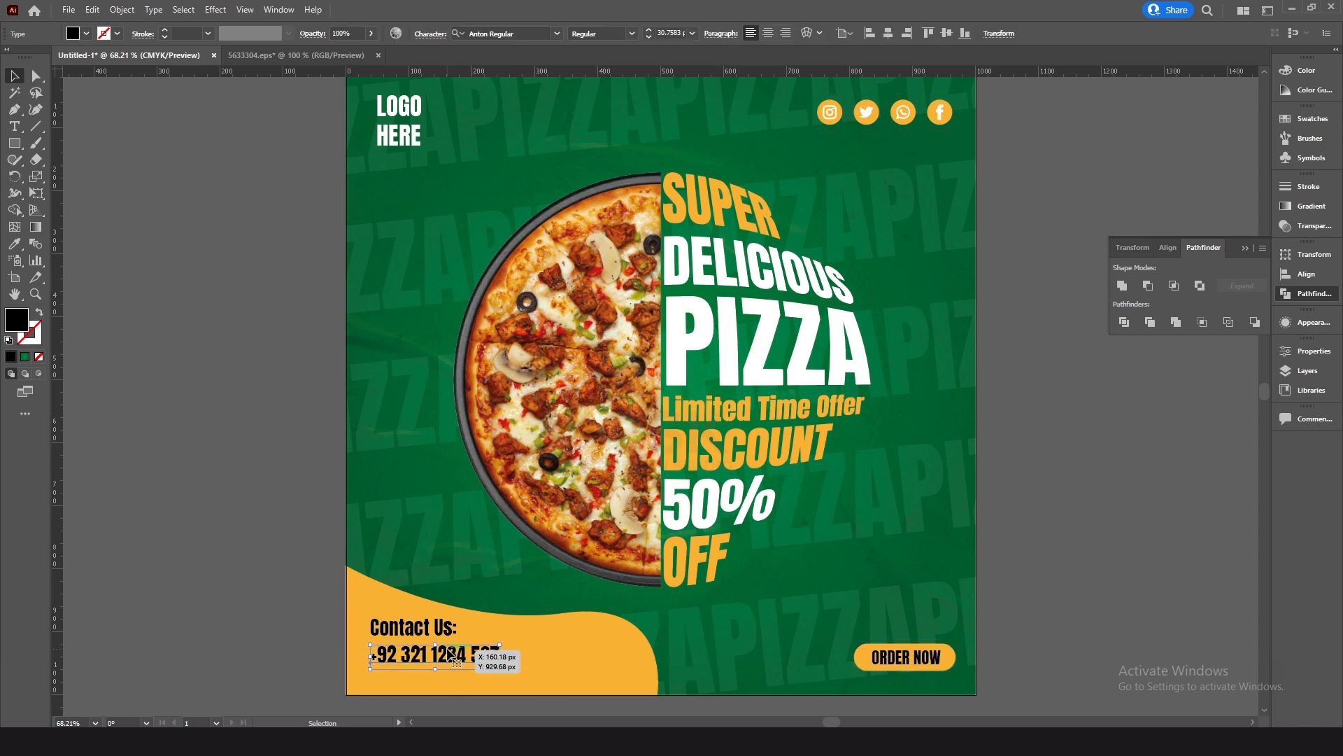
{"action": "left_click_drag", "start_coordinate": [425, 628], "coordinate": [480, 639]}
{"action": "left_click", "coordinate": [443, 629], "text": "shift"}
{"action": "key", "text": "shift+Down"}
{"action": "key", "text": "Down"}
{"action": "key", "text": "Down"}
{"action": "key", "text": "Down"}
{"action": "key", "text": "Down"}
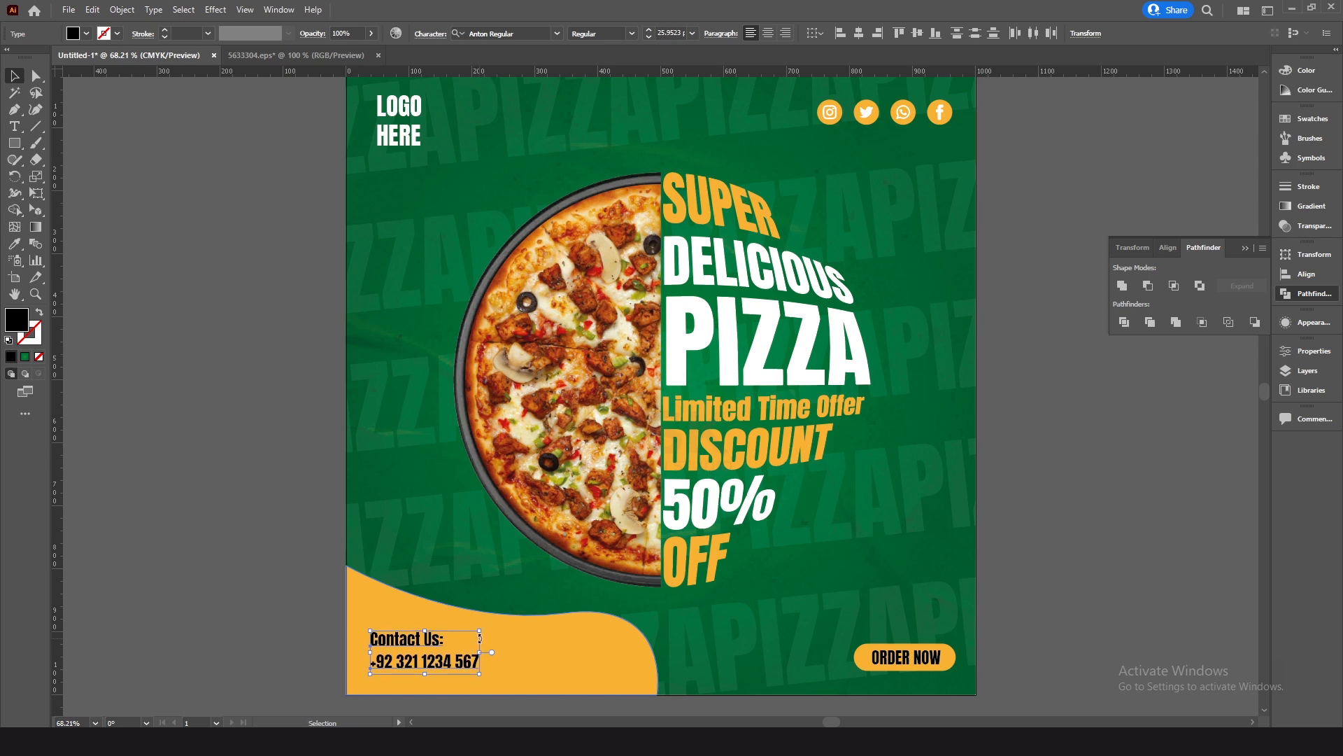
Scale the orange wavy shape down to about 397 × 164 px, keeping it anchored in the artboard's lower-left corner.
{"action": "left_click", "coordinate": [556, 652]}
{"action": "left_click_drag", "start_coordinate": [656, 568], "coordinate": [596, 591]}
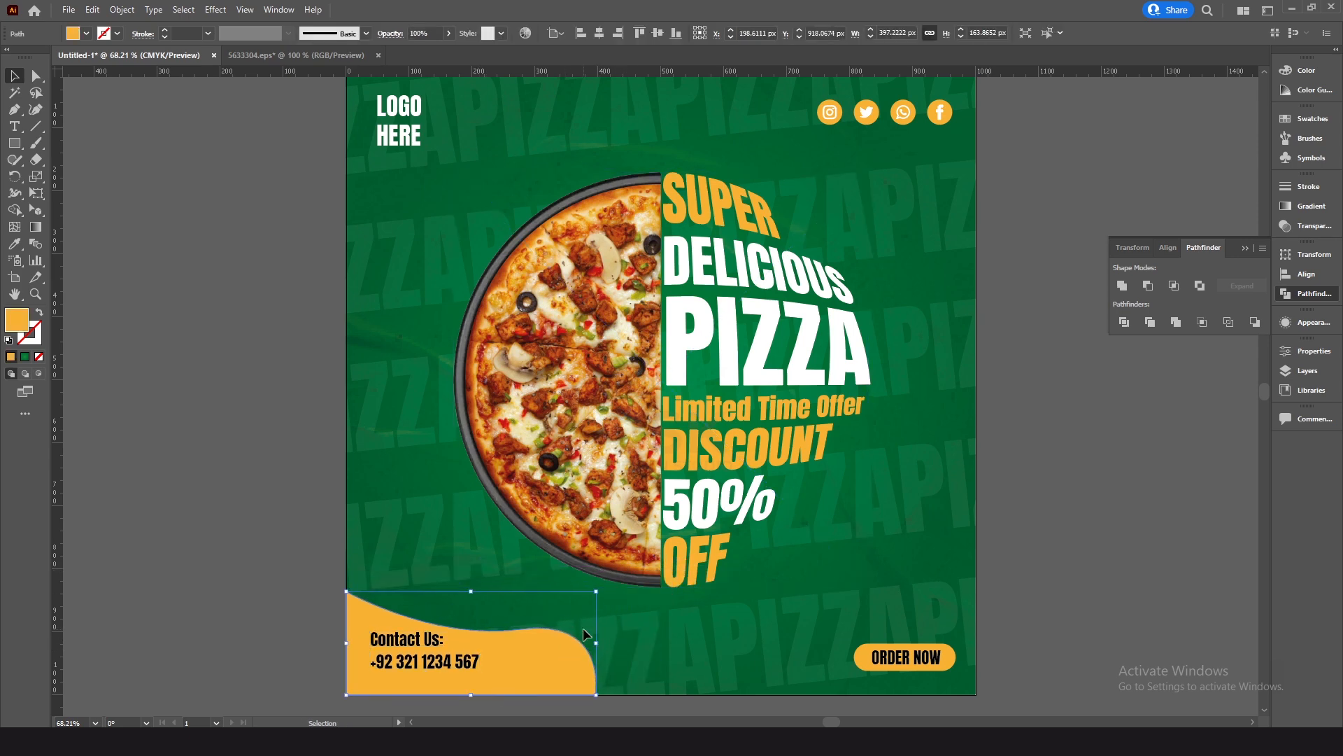
Nudge the Contact Us: and phone number lines lower inside the orange wavy shape and tighten the spacing between them.
{"action": "left_click_drag", "start_coordinate": [451, 647], "coordinate": [450, 653]}
{"action": "key", "text": "Up"}
{"action": "left_click", "coordinate": [462, 615]}
{"action": "left_click", "coordinate": [433, 651]}
{"action": "key", "text": "Down"}
{"action": "key", "text": "Down"}
{"action": "key", "text": "Down"}
{"action": "left_click", "coordinate": [438, 668], "text": "shift"}
{"action": "key", "text": "Up"}
{"action": "key", "text": "Up"}
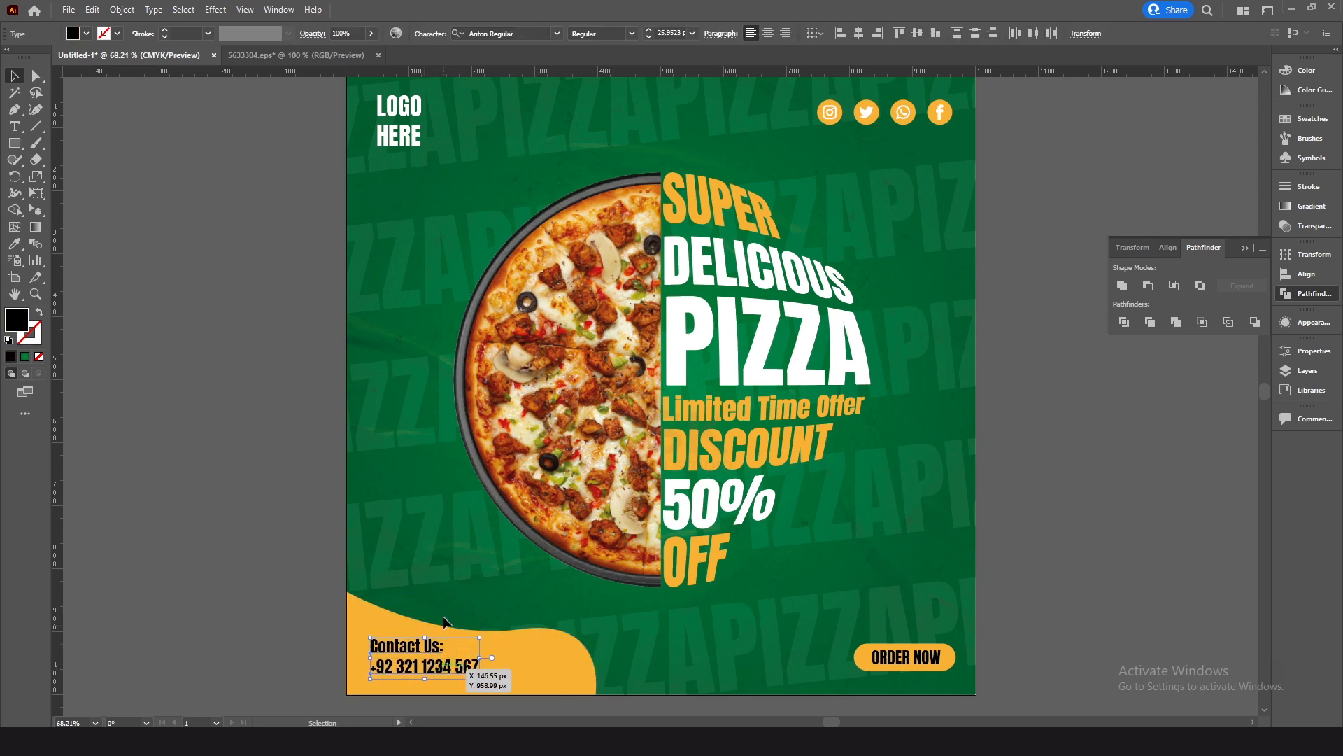
{"action": "left_click", "coordinate": [443, 582]}
Select the warped discount text beside the pizza and open its envelope contents in isolation for editing.
{"action": "left_click_drag", "start_coordinate": [510, 572], "coordinate": [453, 566]}
{"action": "left_click", "coordinate": [486, 467], "text": "ctrl+alt"}
{"action": "left_click_drag", "start_coordinate": [533, 431], "coordinate": [393, 507]}
{"action": "left_click", "coordinate": [686, 322]}
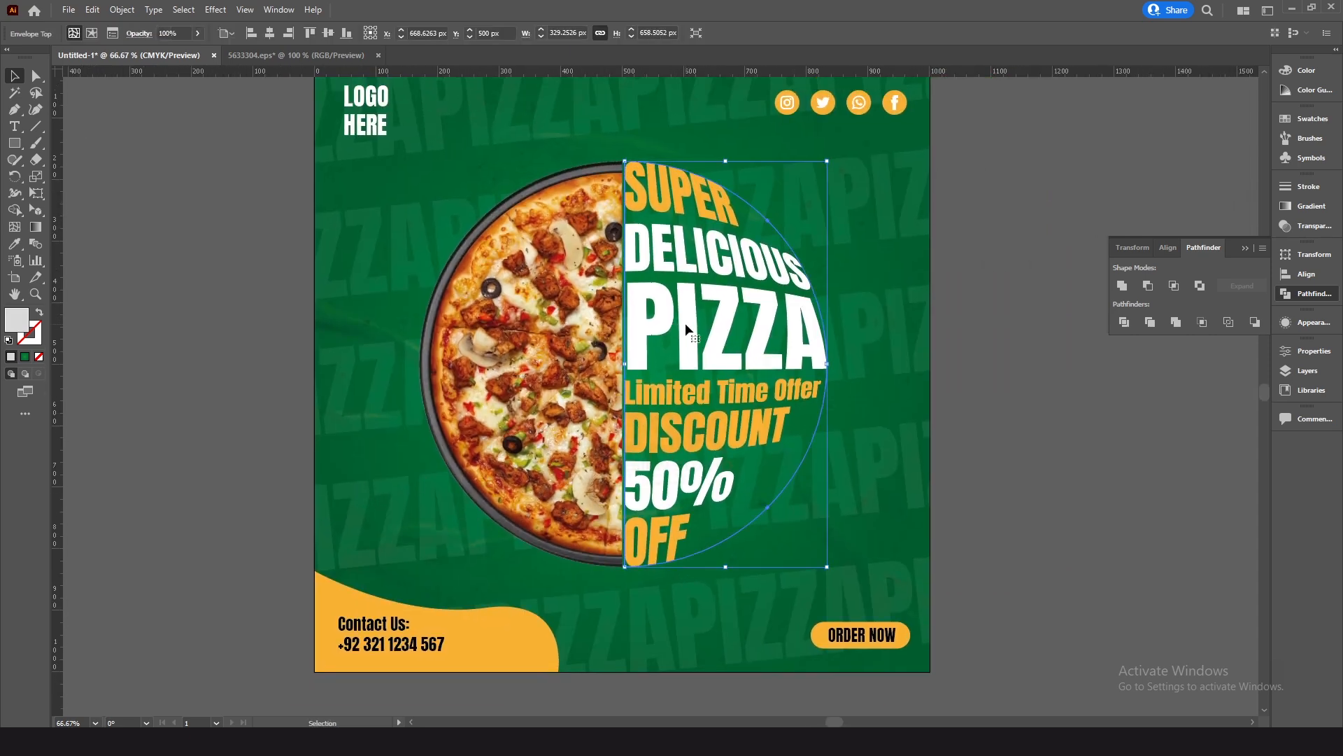
{"action": "double_click", "coordinate": [687, 326]}
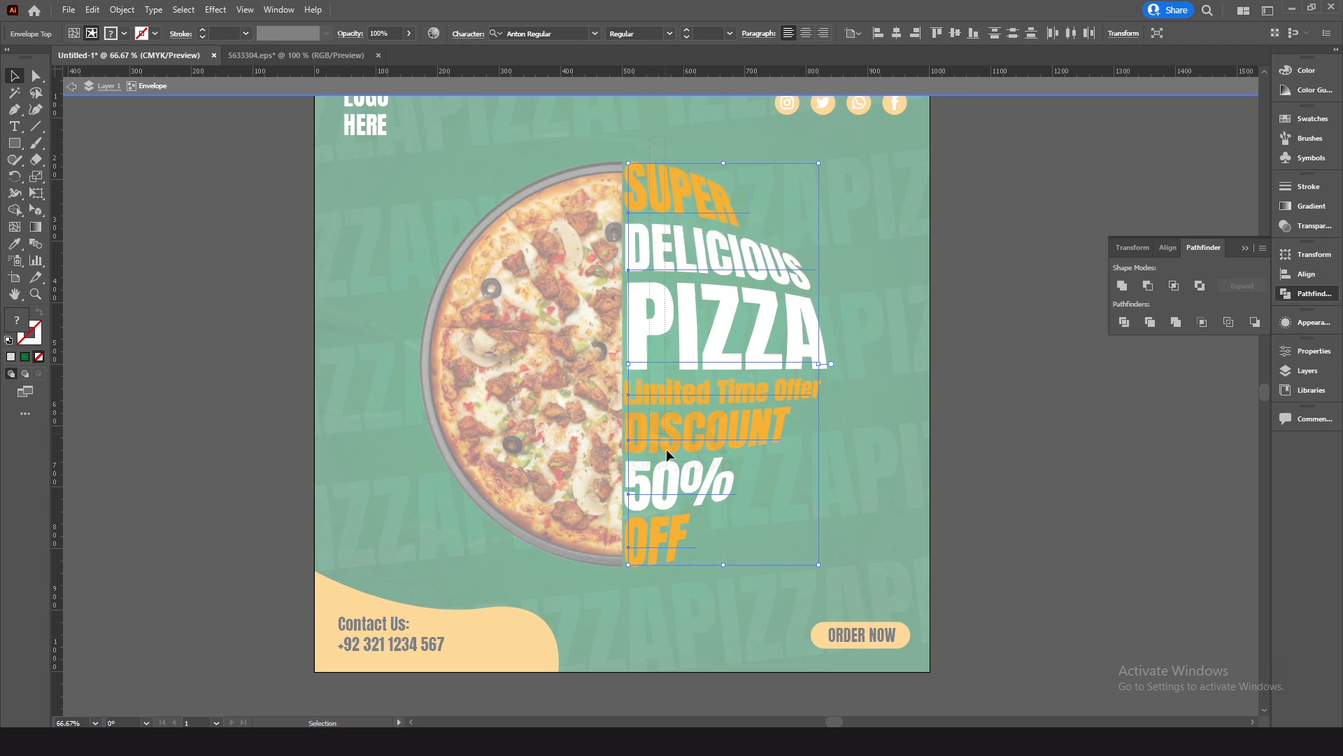
Add a drop shadow to the text lines with X offset 6 px and Y offset 5 px, and exit isolation.
{"action": "left_click", "coordinate": [215, 11]}
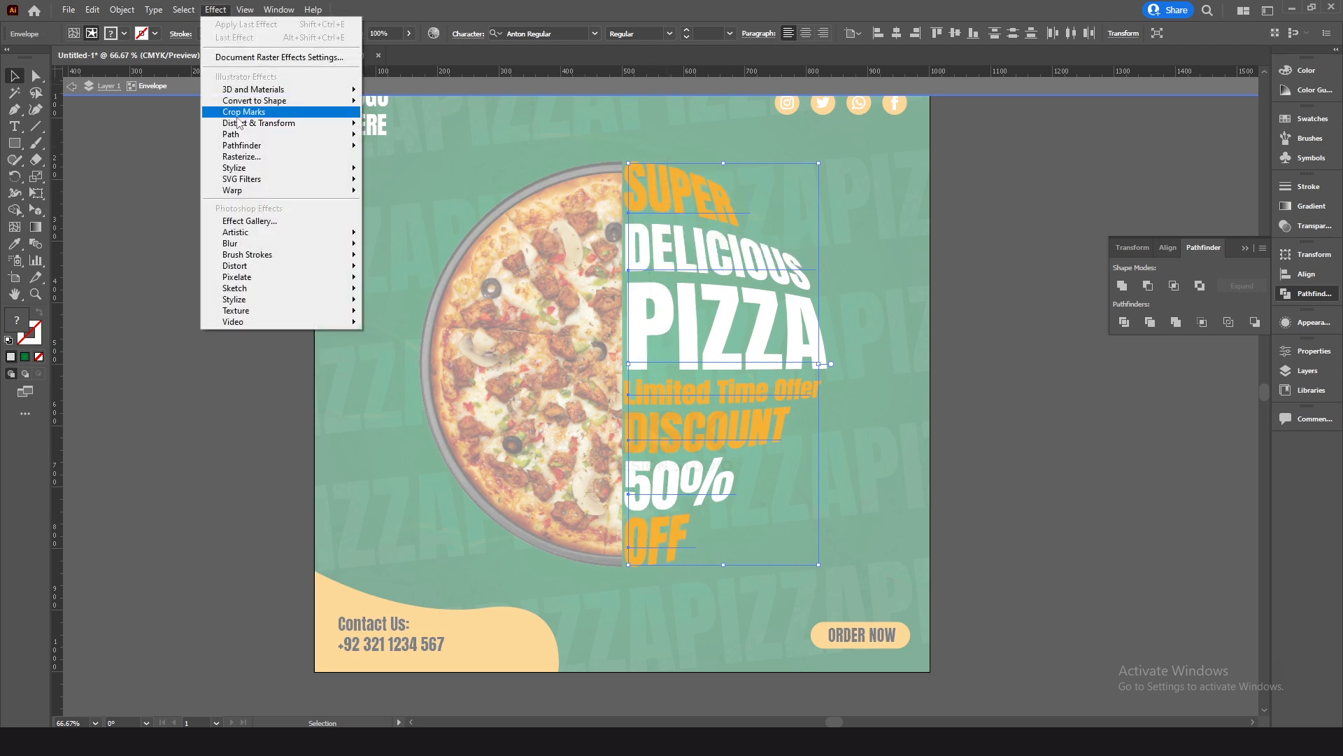
{"action": "mouse_move", "coordinate": [271, 171]}
{"action": "left_click", "coordinate": [406, 166]}
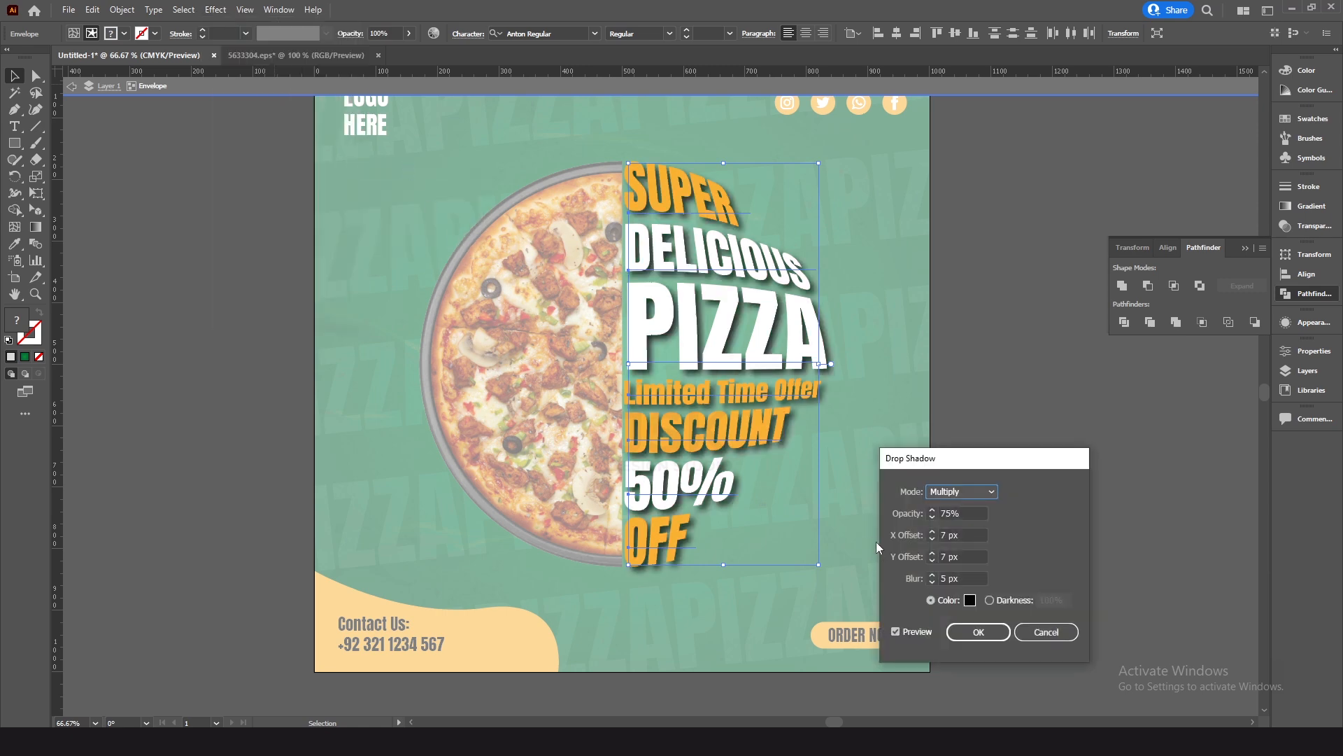
{"action": "left_click", "coordinate": [933, 538]}
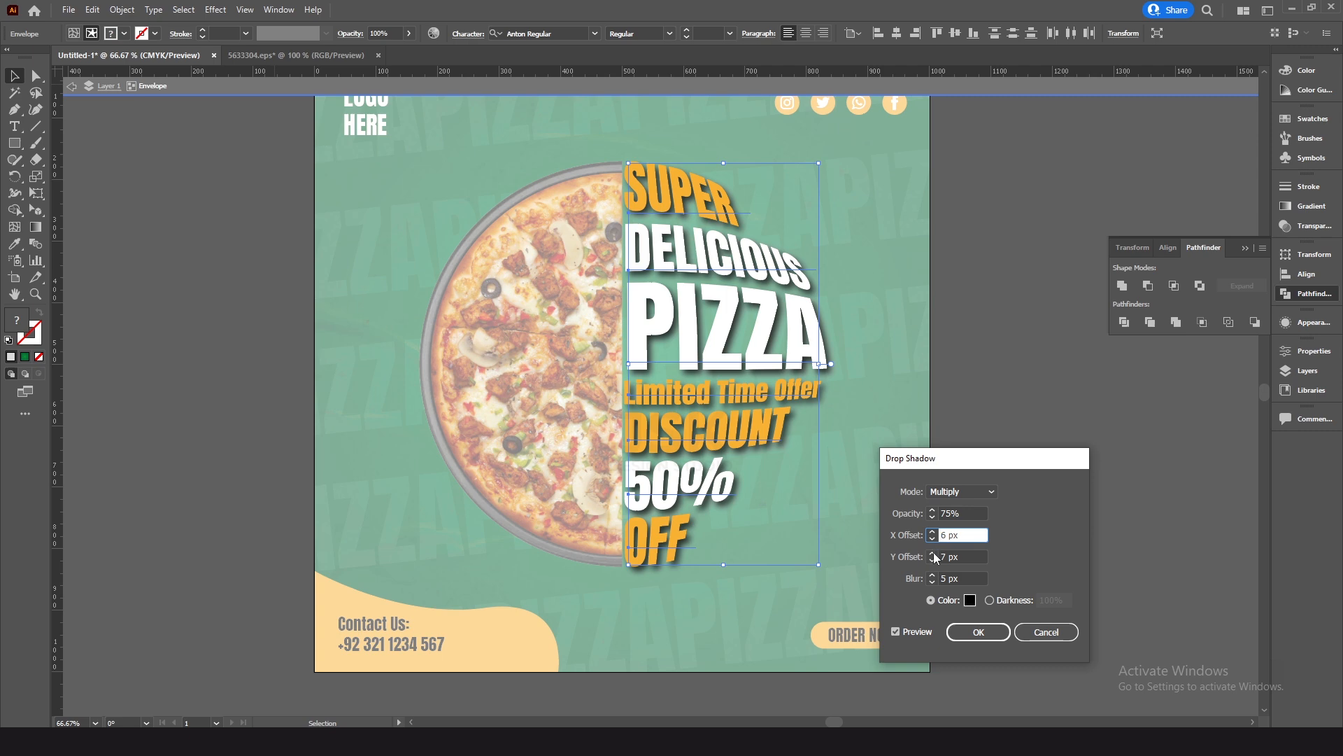
{"action": "key", "text": "Tab"}
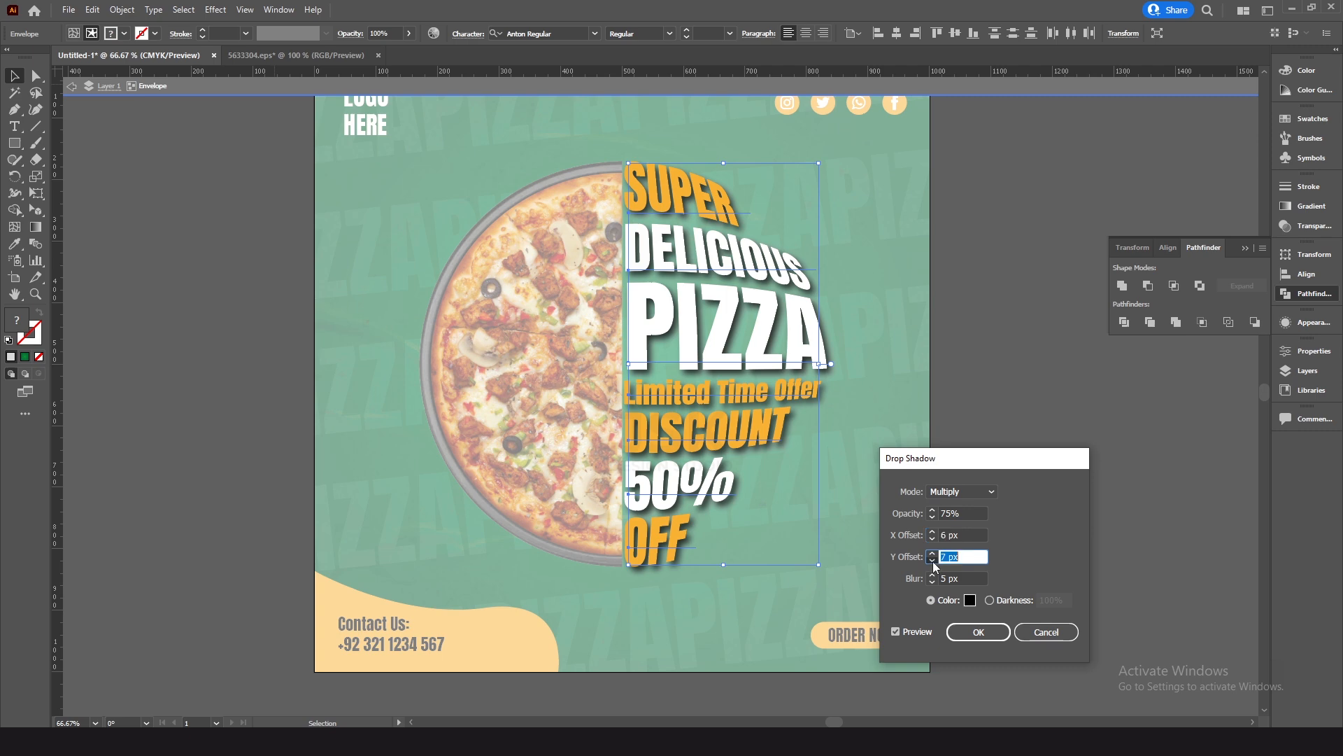
{"action": "key", "text": "Down"}
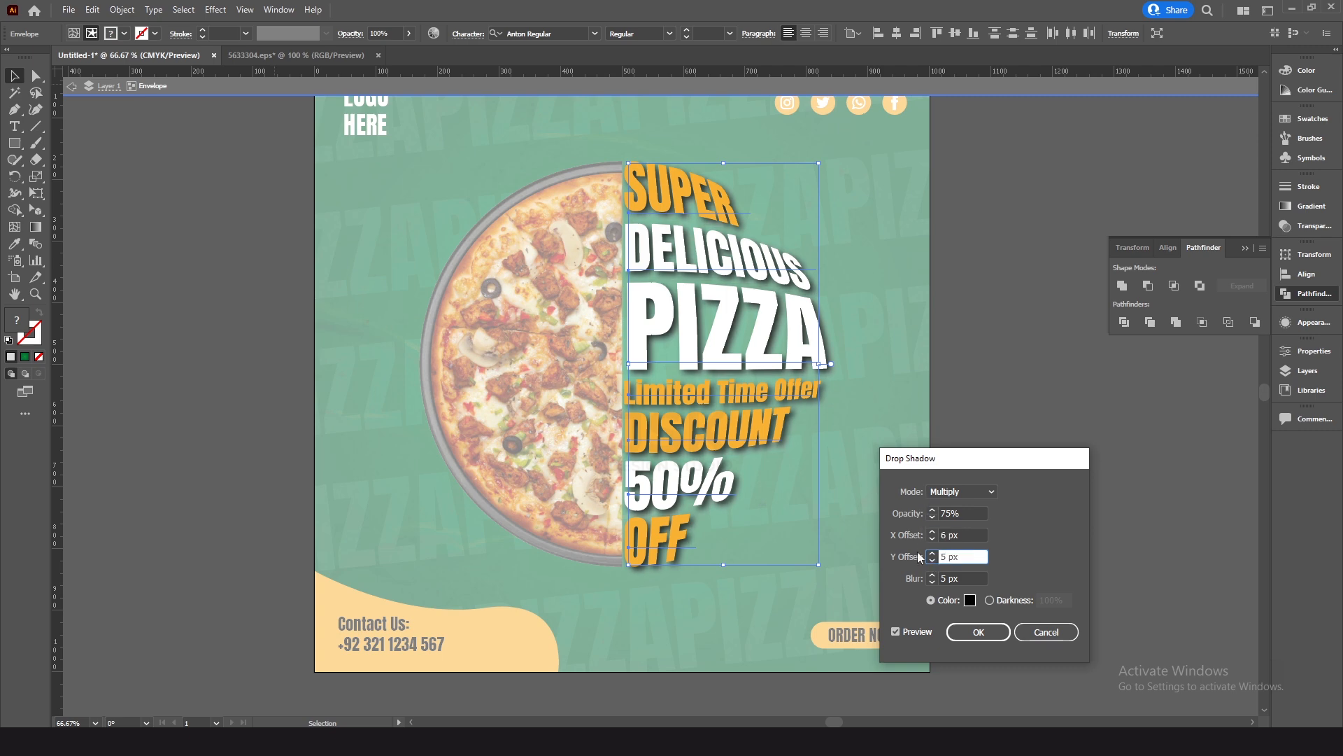
{"action": "left_click", "coordinate": [977, 633]}
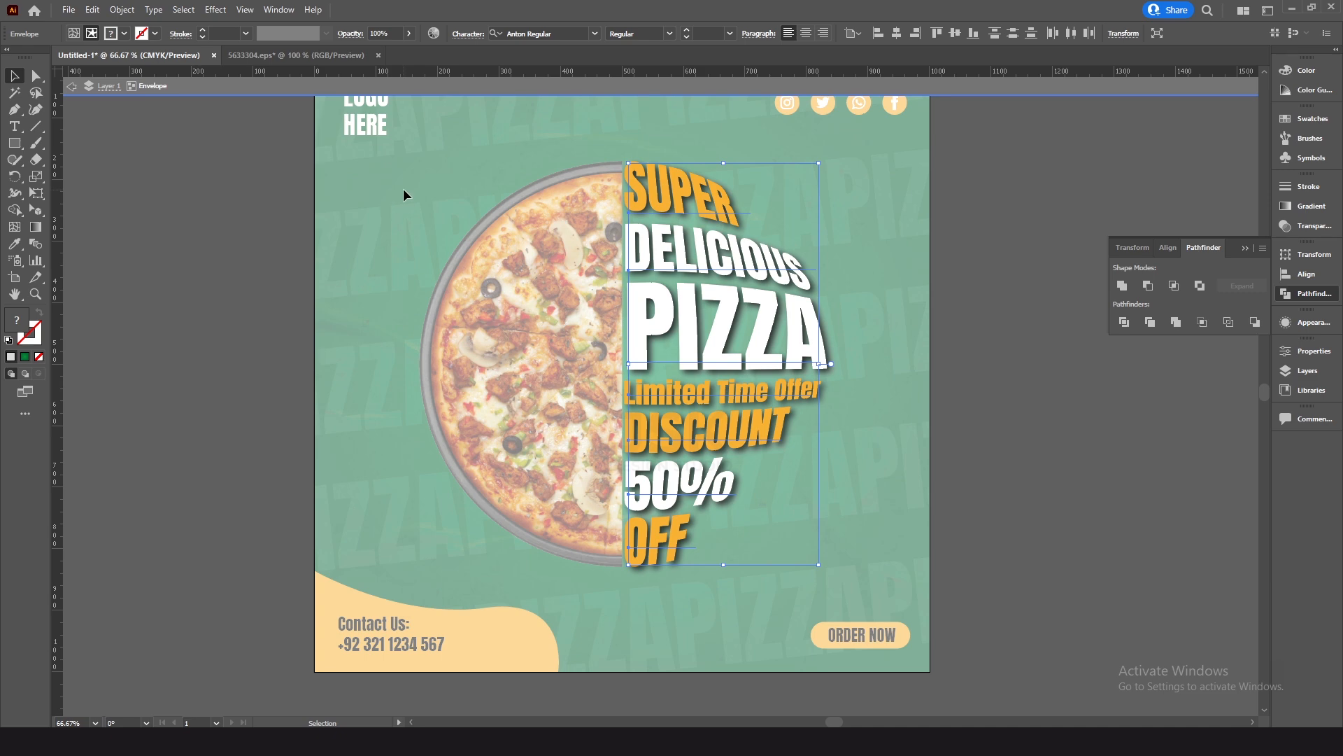
{"action": "left_click", "coordinate": [71, 86]}
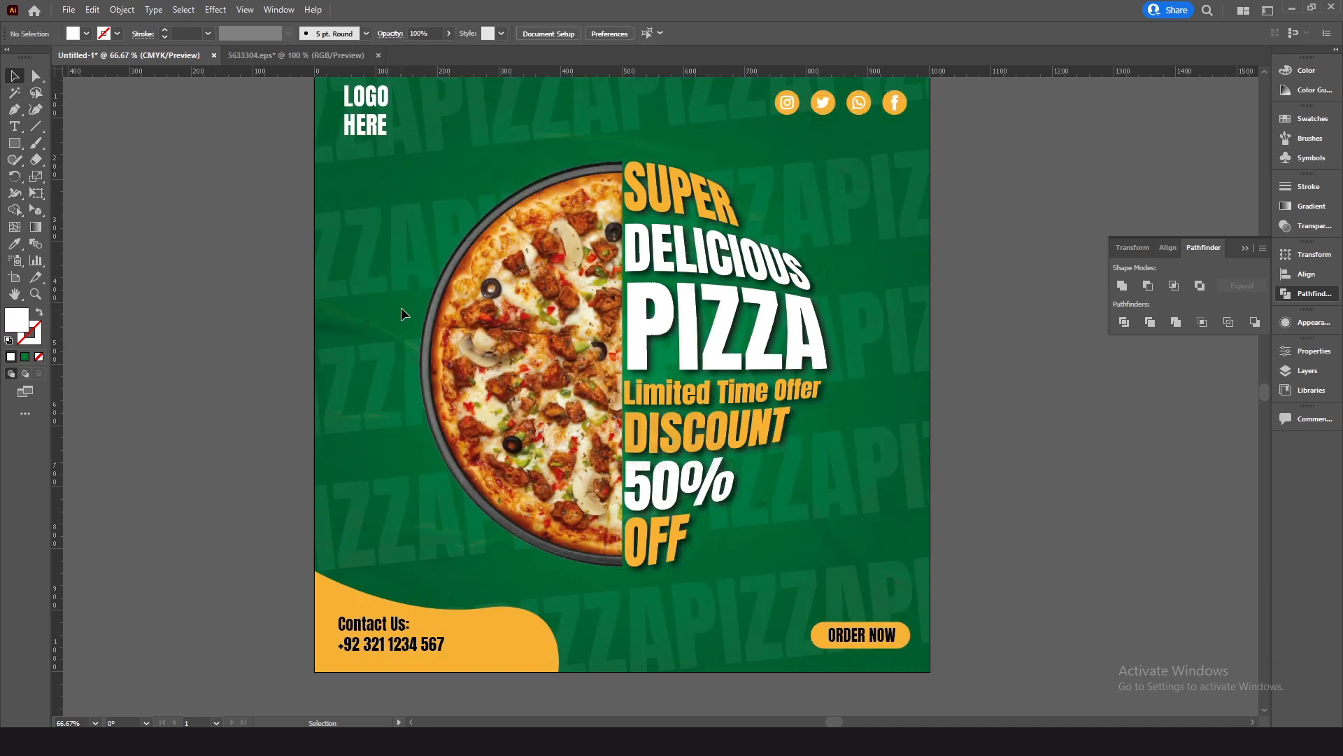
Move all the ingredient illustrations on the pasteboard closer to the artboard's left edge.
{"action": "key", "text": "space"}
{"action": "left_click_drag", "start_coordinate": [224, 403], "coordinate": [476, 405]}
{"action": "left_click_drag", "start_coordinate": [256, 329], "coordinate": [389, 347]}
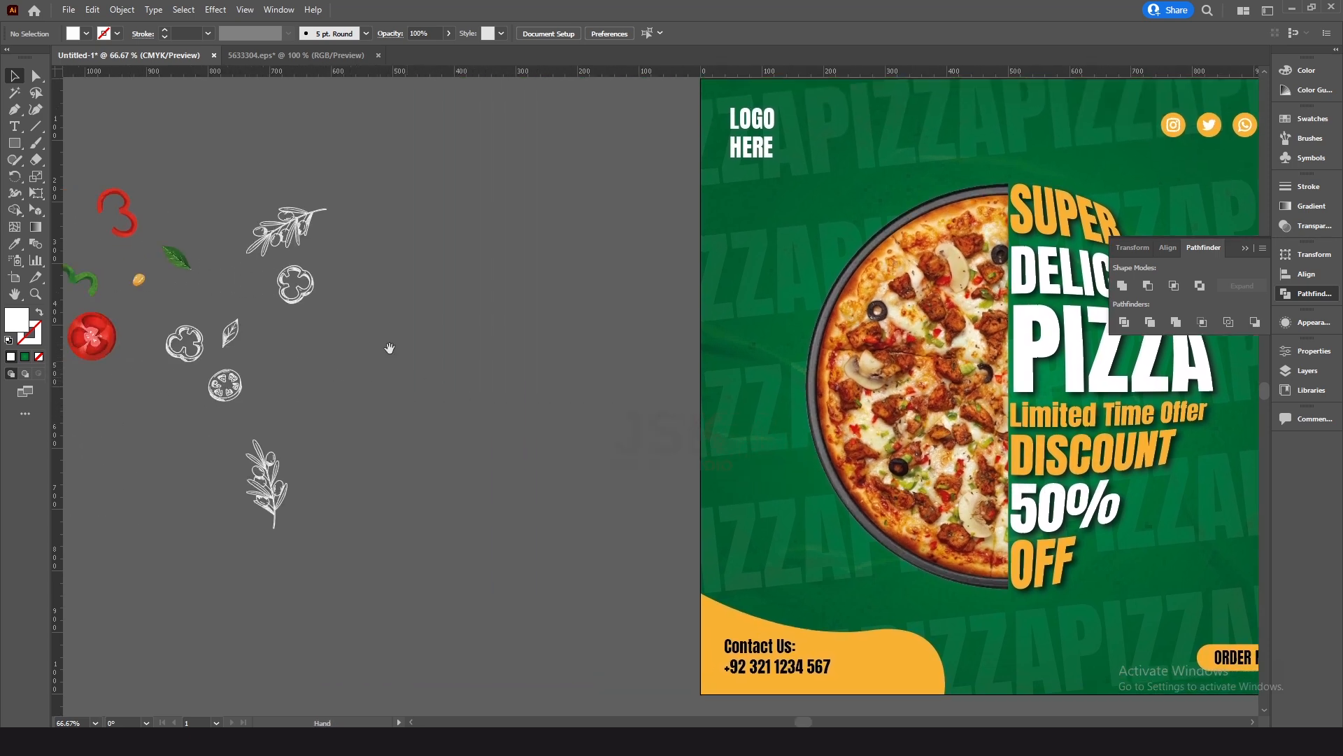
{"action": "left_click_drag", "start_coordinate": [298, 330], "coordinate": [367, 348]}
{"action": "left_click_drag", "start_coordinate": [140, 186], "coordinate": [414, 543]}
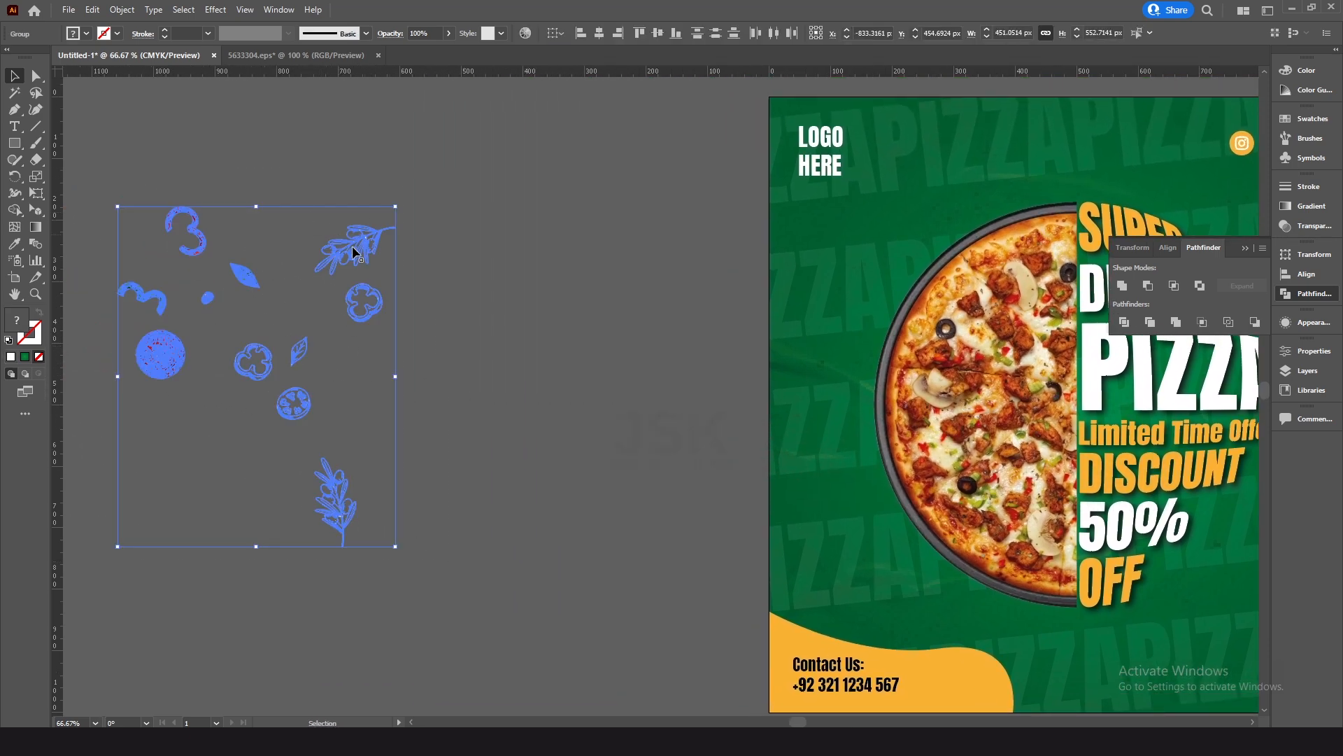
{"action": "left_click_drag", "start_coordinate": [399, 256], "coordinate": [594, 301]}
{"action": "left_click_drag", "start_coordinate": [694, 302], "coordinate": [694, 303]}
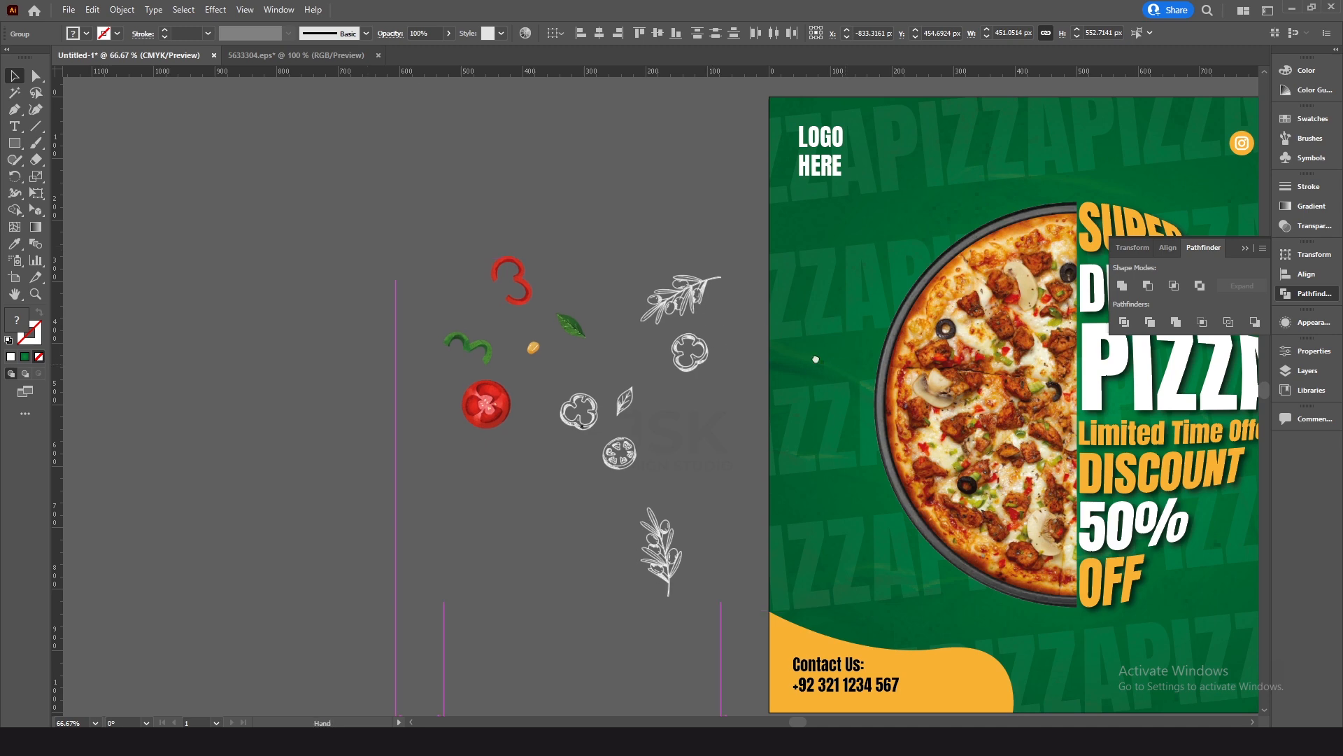
{"action": "left_click_drag", "start_coordinate": [840, 356], "coordinate": [462, 342]}
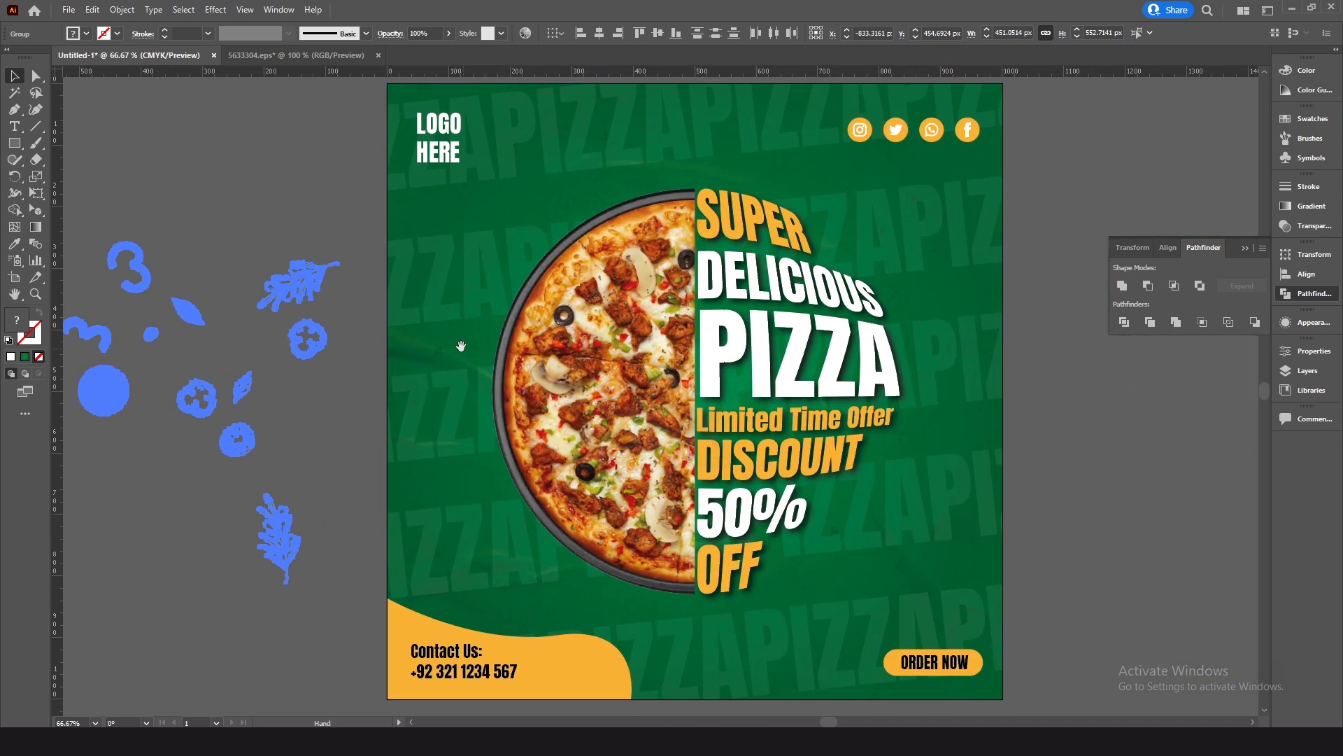
{"action": "left_click", "coordinate": [354, 237]}
Move the row of social icons slightly up, to about X 856 px, Y 65 px.
{"action": "left_click", "coordinate": [970, 134]}
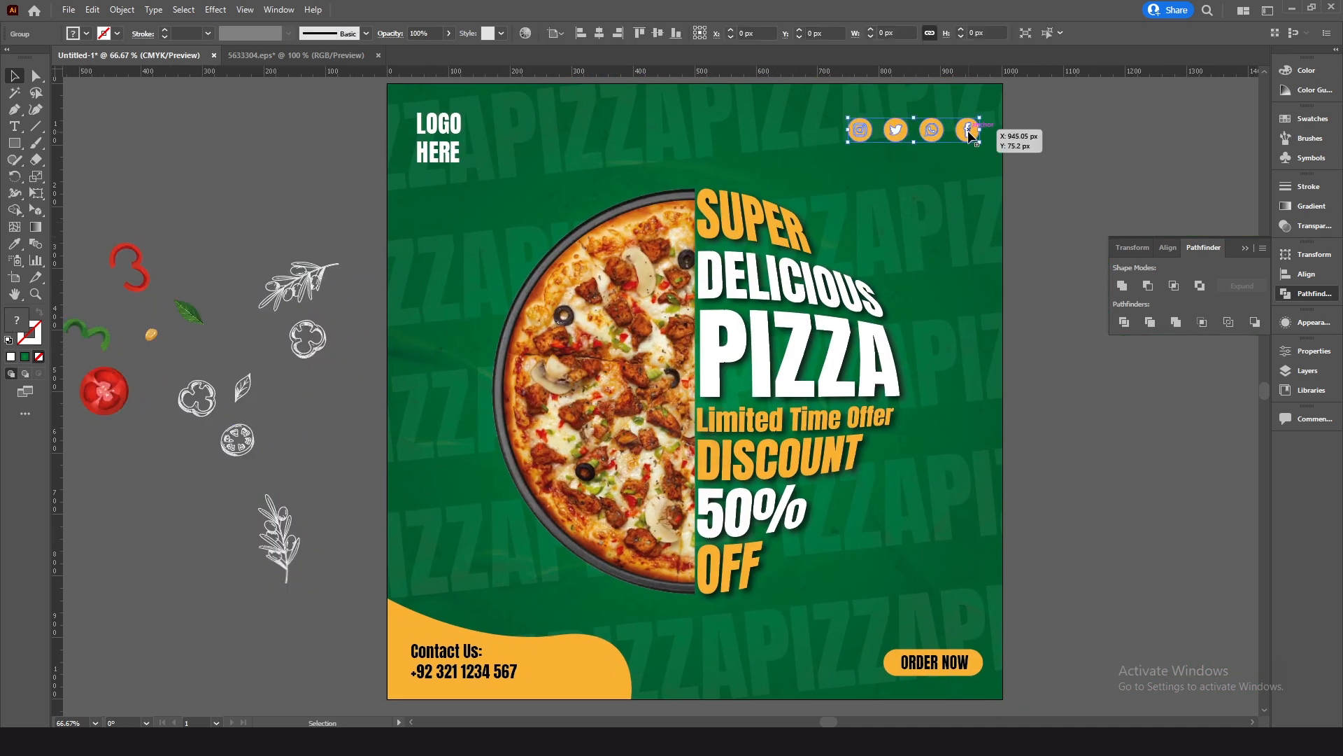
{"action": "left_click_drag", "start_coordinate": [969, 133], "coordinate": [968, 128]}
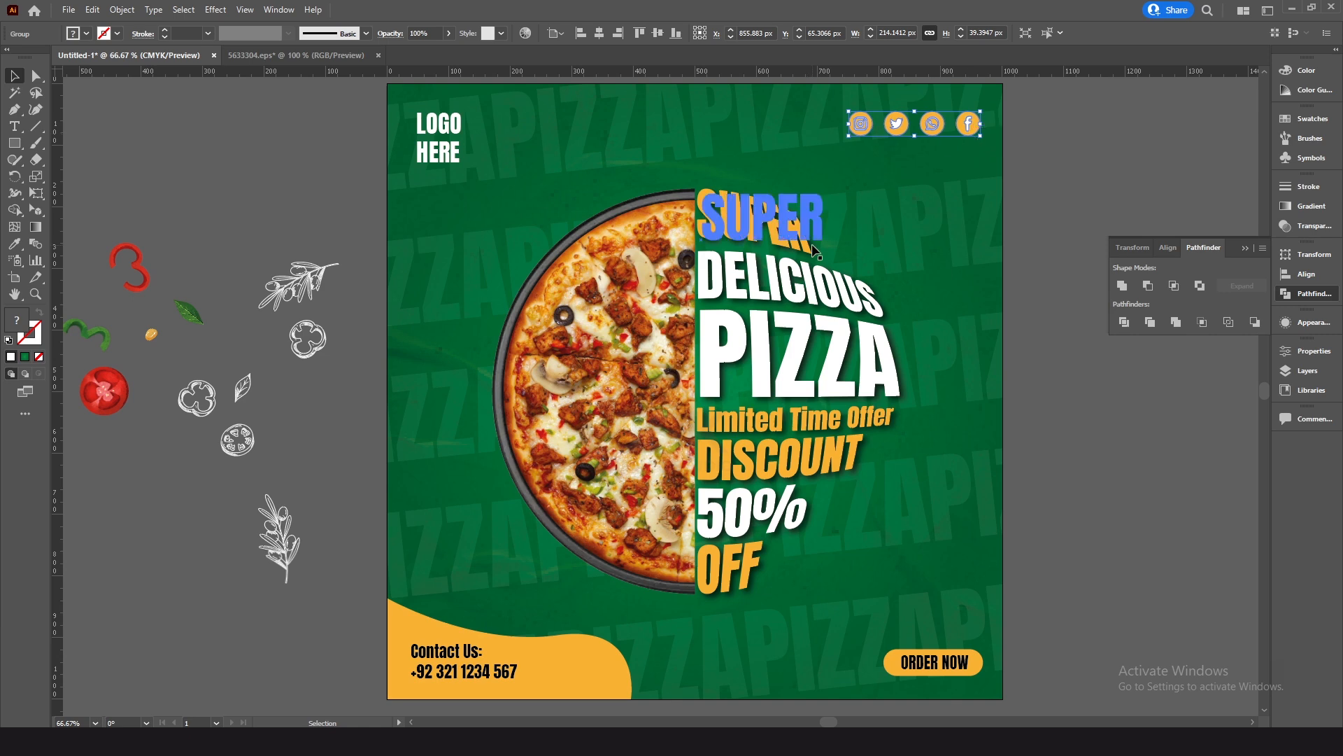
{"action": "left_click", "coordinate": [304, 208]}
Place a copy of the upper olive branch outline across the artboard's upper-right edge and bring it to the front.
{"action": "left_click_drag", "start_coordinate": [467, 283], "coordinate": [984, 176]}
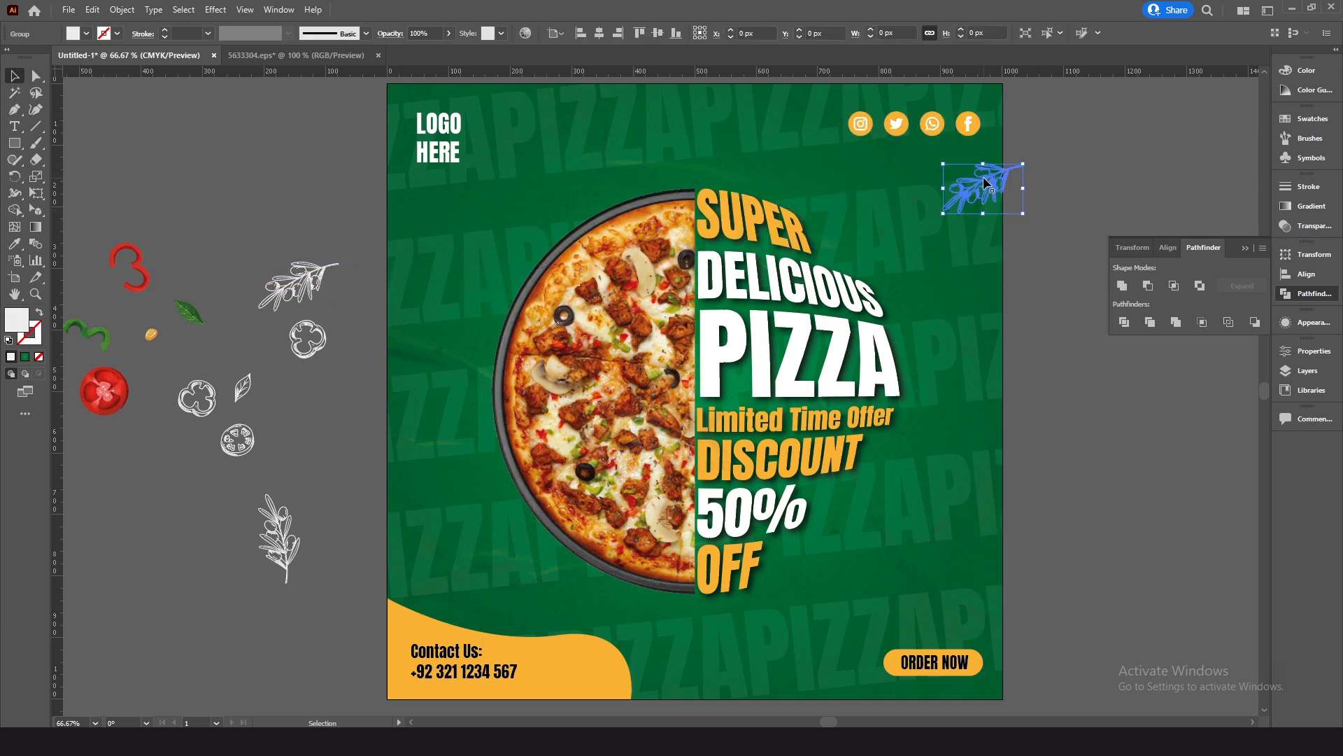
{"action": "right_click", "coordinate": [983, 176]}
{"action": "mouse_move", "coordinate": [1115, 373]}
{"action": "key", "text": "Right"}
{"action": "key", "text": "Return"}
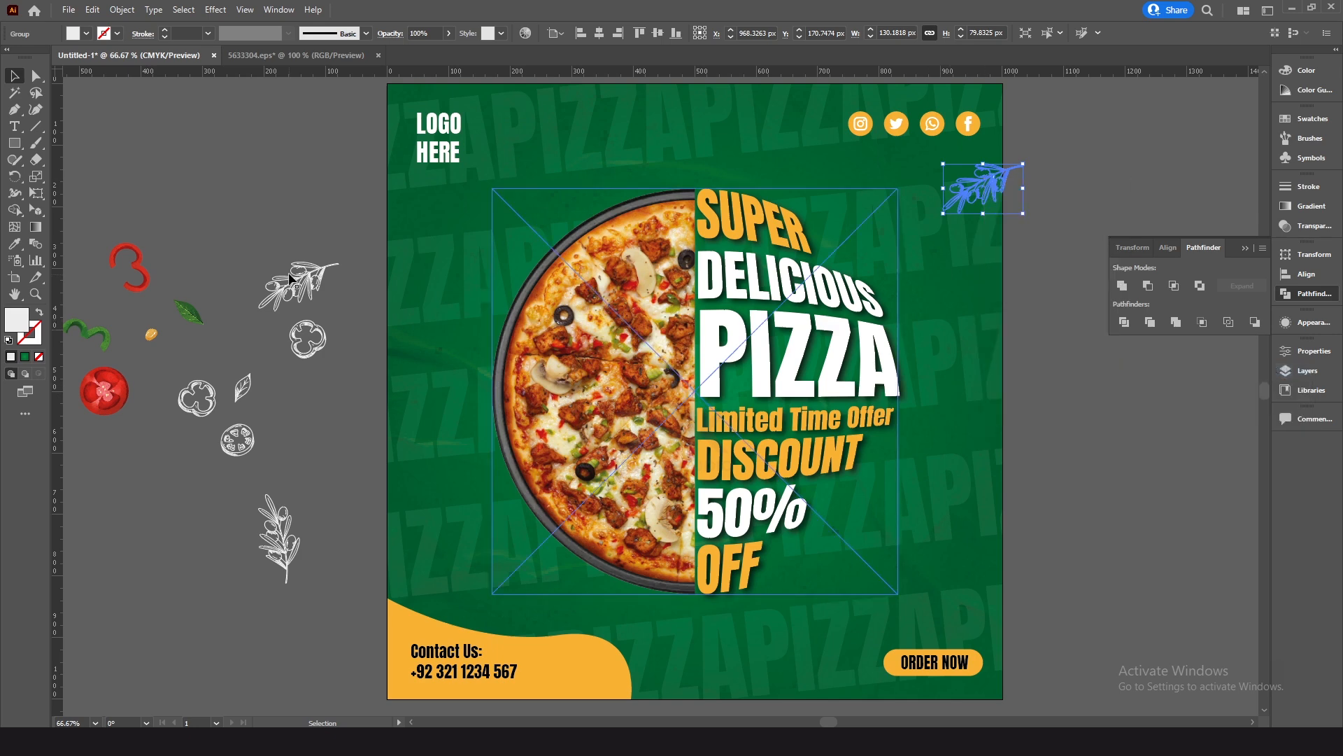
{"action": "left_click", "coordinate": [219, 197]}
Select the ingredient illustrations on the pasteboard together and bring them to the front.
{"action": "scroll", "coordinate": [118, 202], "scroll_direction": "left", "scroll_amount": 1}
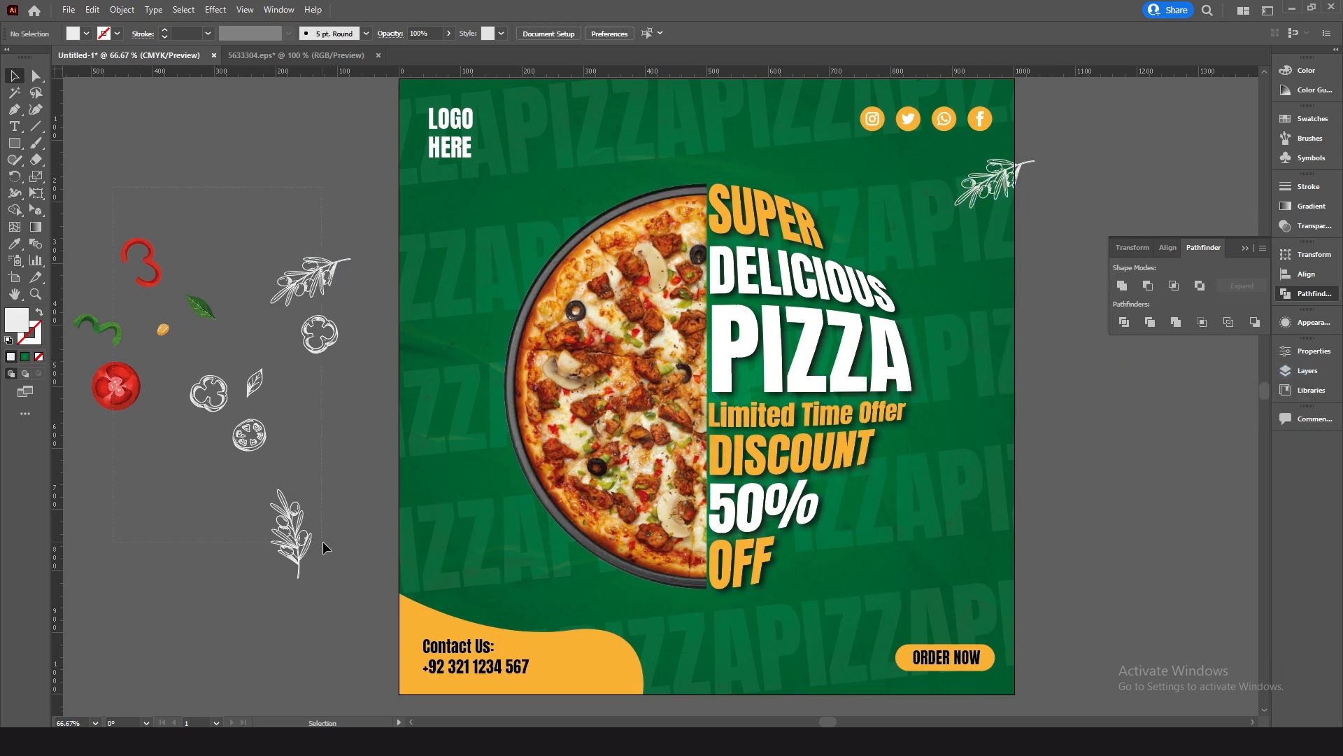
{"action": "left_click_drag", "start_coordinate": [319, 538], "coordinate": [290, 413]}
{"action": "right_click", "coordinate": [312, 278]}
{"action": "mouse_move", "coordinate": [381, 453]}
{"action": "left_click", "coordinate": [467, 455]}
{"action": "left_click", "coordinate": [357, 387]}
{"action": "left_click_drag", "start_coordinate": [358, 377], "coordinate": [356, 372]}
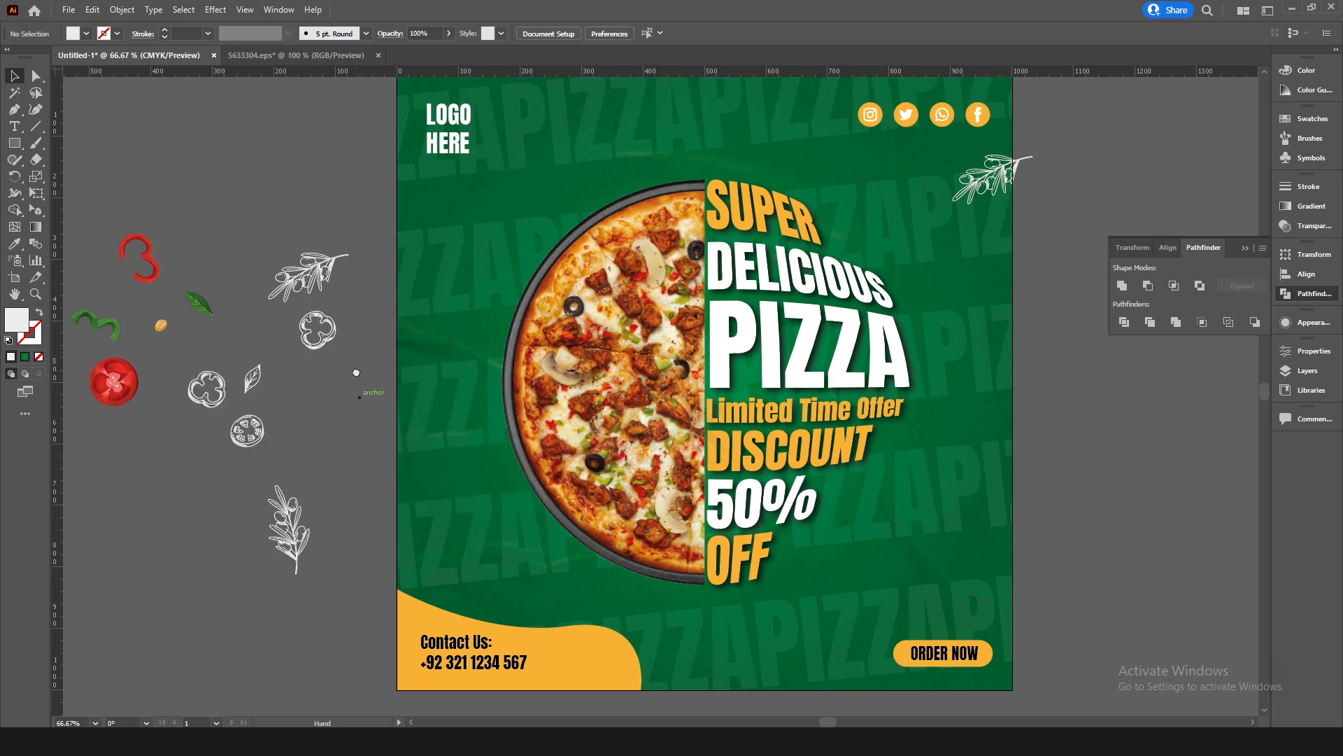
Place a rotated, faded copy of the pepper outline near OFF and copies of the pepper, leaf and tomato outlines at 60% opacity at the pizza's lower left.
{"action": "mouse_move", "coordinate": [541, 443]}
{"action": "left_mouse_down"}
{"action": "mouse_move", "coordinate": [754, 532]}
{"action": "mouse_move", "coordinate": [935, 546]}
{"action": "left_mouse_up"}
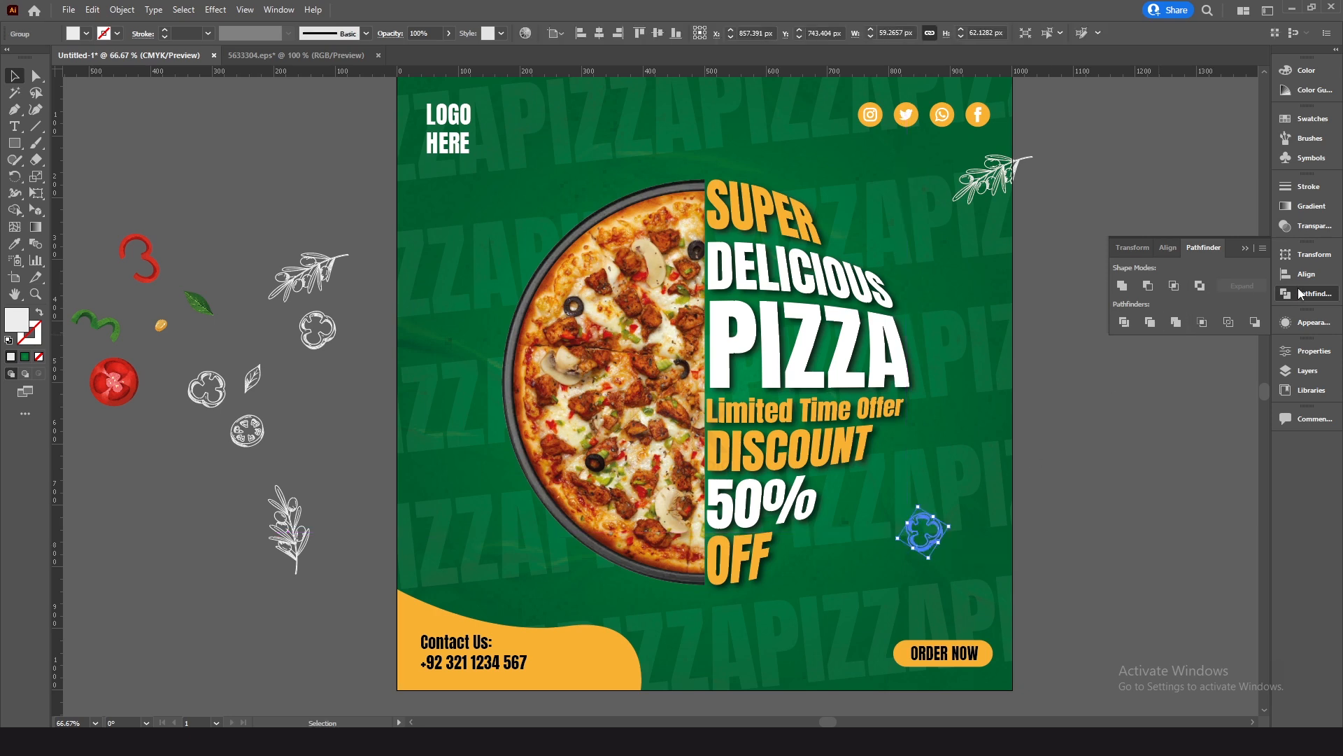
{"action": "left_click", "coordinate": [1310, 226]}
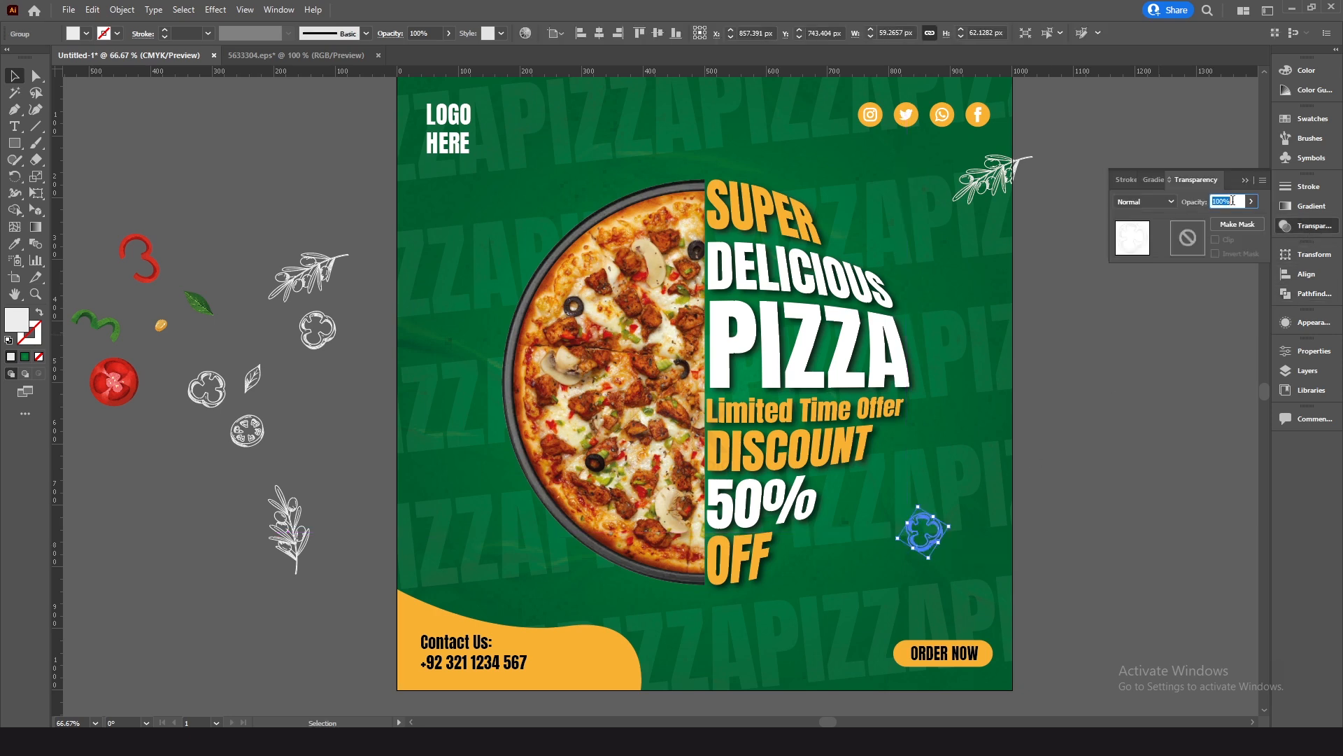
{"action": "left_click", "coordinate": [1127, 438]}
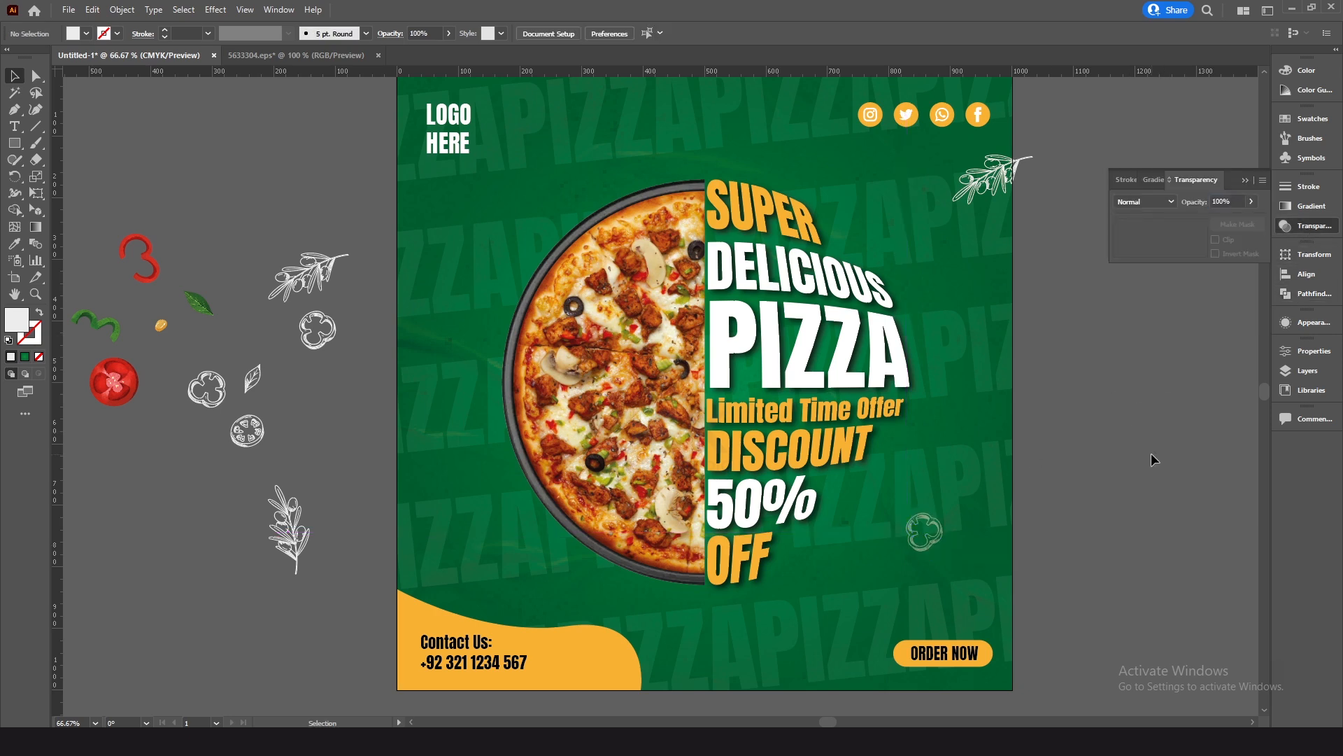
{"action": "mouse_move", "coordinate": [258, 382]}
{"action": "left_mouse_down"}
{"action": "mouse_move", "coordinate": [420, 380]}
{"action": "mouse_move", "coordinate": [488, 338]}
{"action": "mouse_move", "coordinate": [512, 301]}
{"action": "mouse_move", "coordinate": [533, 190]}
{"action": "mouse_move", "coordinate": [511, 475]}
{"action": "mouse_move", "coordinate": [490, 509]}
{"action": "mouse_move", "coordinate": [490, 480]}
{"action": "left_mouse_up"}
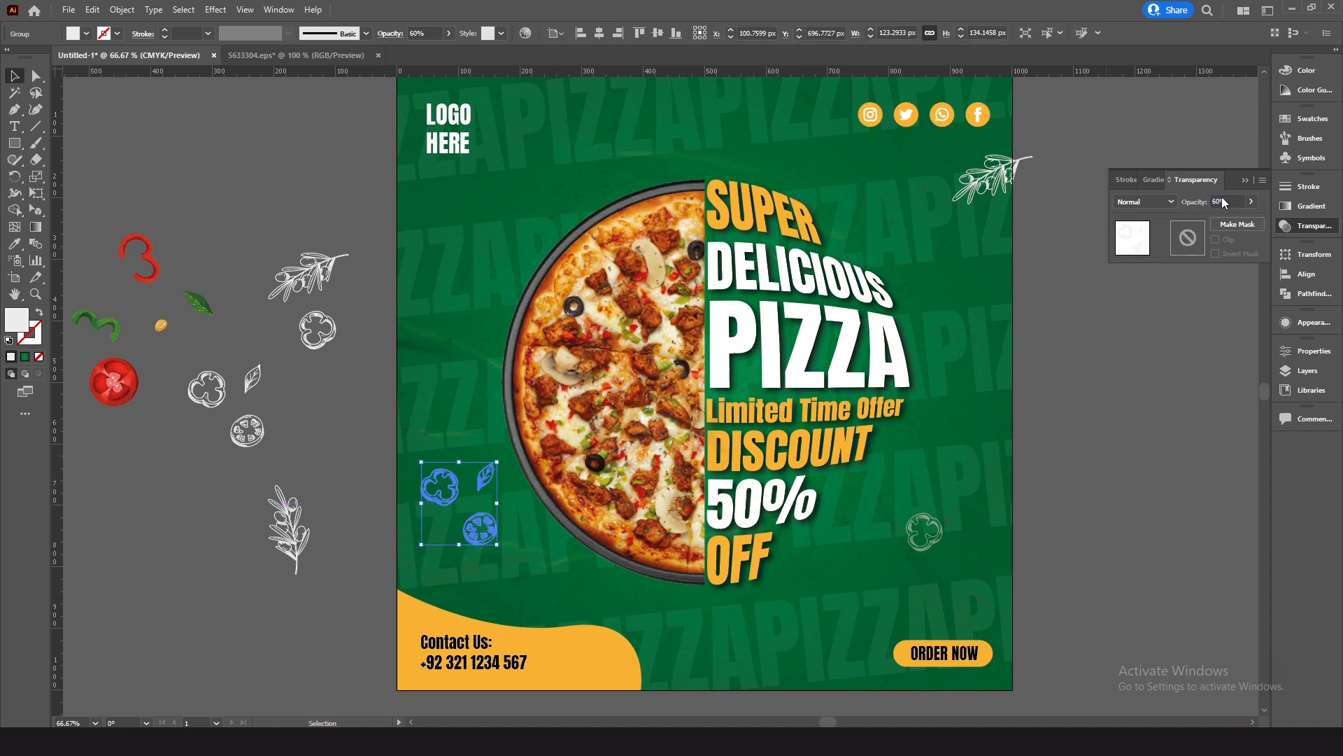
{"action": "left_click", "coordinate": [1167, 404]}
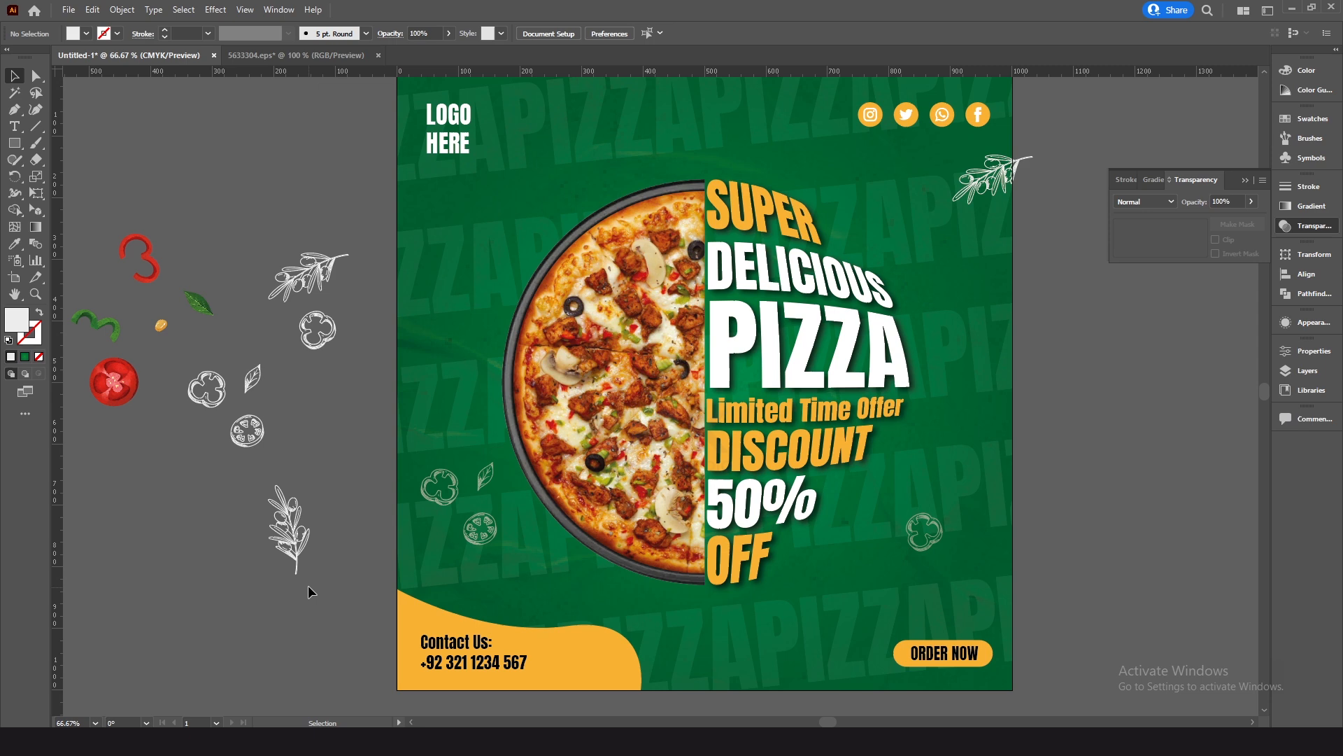
Place a tilted copy of the lower olive branch outline across the artboard's left edge and set its opacity to 50%.
{"action": "left_click", "coordinate": [287, 545]}
{"action": "mouse_move", "coordinate": [287, 542]}
{"action": "left_mouse_down", "text": "alt"}
{"action": "mouse_move", "coordinate": [465, 534]}
{"action": "mouse_move", "coordinate": [633, 685]}
{"action": "mouse_move", "coordinate": [734, 687]}
{"action": "mouse_move", "coordinate": [559, 559]}
{"action": "mouse_move", "coordinate": [424, 380]}
{"action": "mouse_move", "coordinate": [395, 368]}
{"action": "left_mouse_up", "text": "alt"}
{"action": "key", "text": "e"}
{"action": "left_click_drag", "start_coordinate": [413, 446], "coordinate": [325, 430]}
{"action": "key", "text": "v"}
{"action": "left_click_drag", "start_coordinate": [419, 361], "coordinate": [418, 362]}
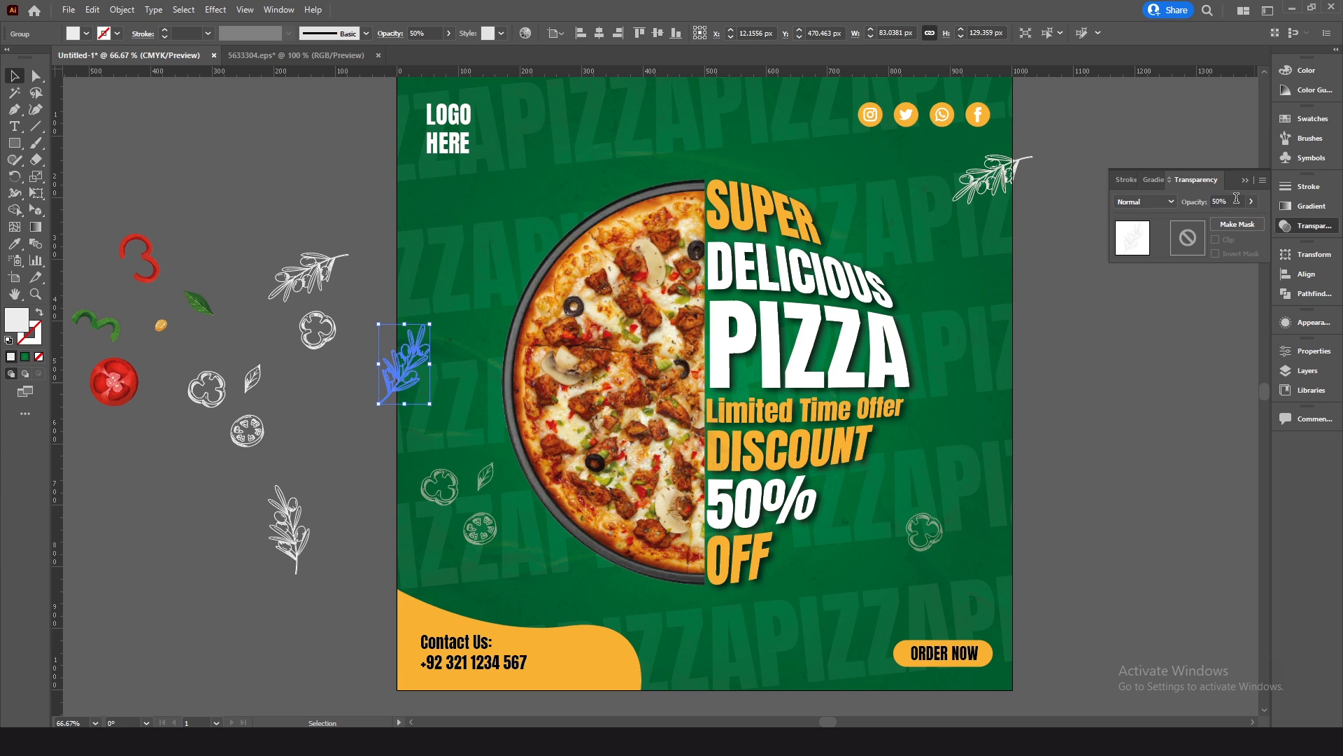
{"action": "left_click", "coordinate": [1166, 334]}
Place a rotated copy of the red tomato slice at the orange shape's lower-right end and a small yellow piece below and right of OFF.
{"action": "left_click_drag", "start_coordinate": [120, 390], "coordinate": [639, 678]}
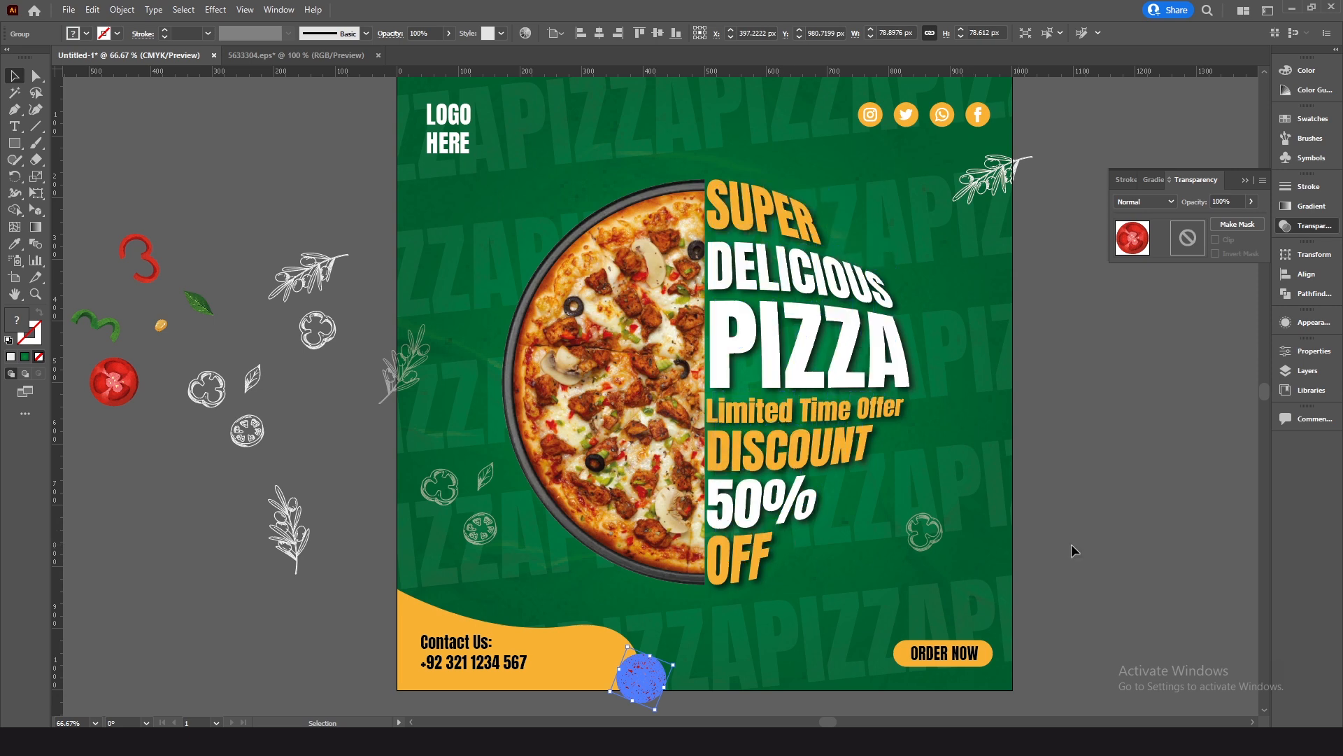
{"action": "left_click", "coordinate": [1196, 544]}
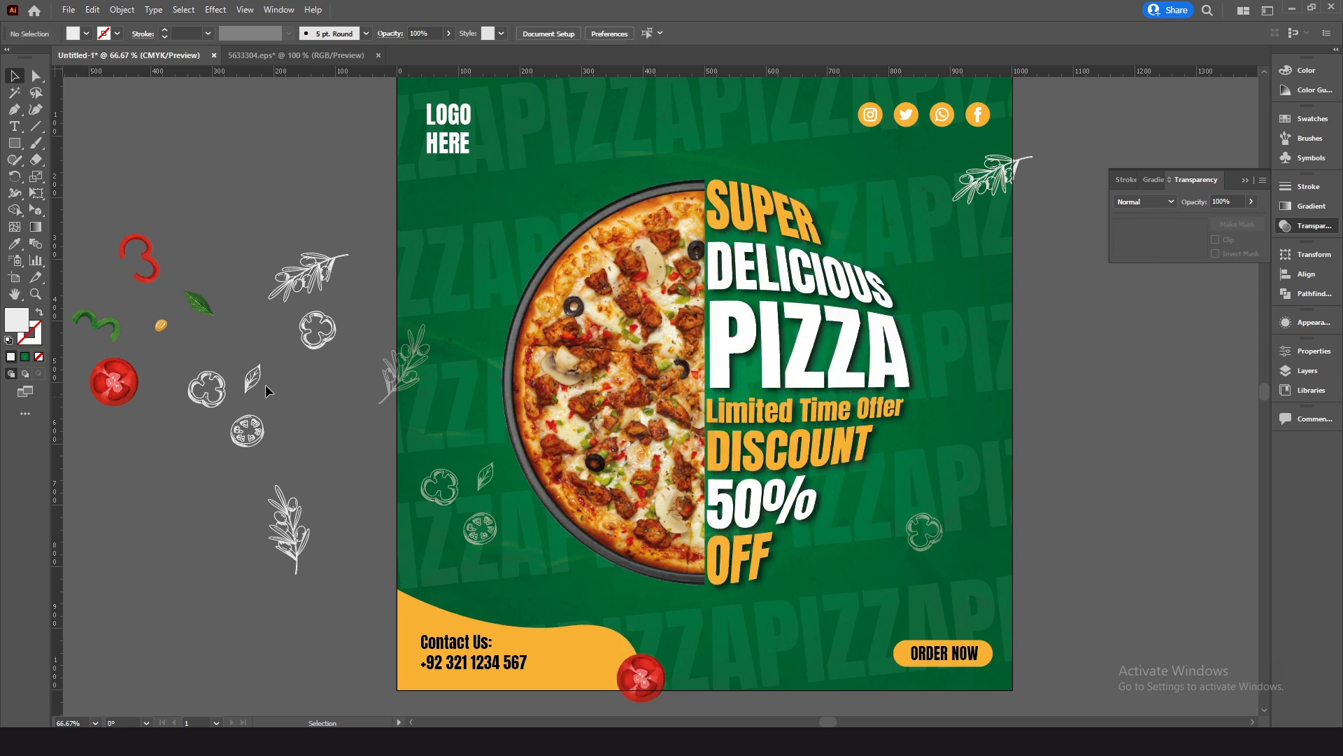
{"action": "left_click_drag", "start_coordinate": [488, 364], "coordinate": [830, 578]}
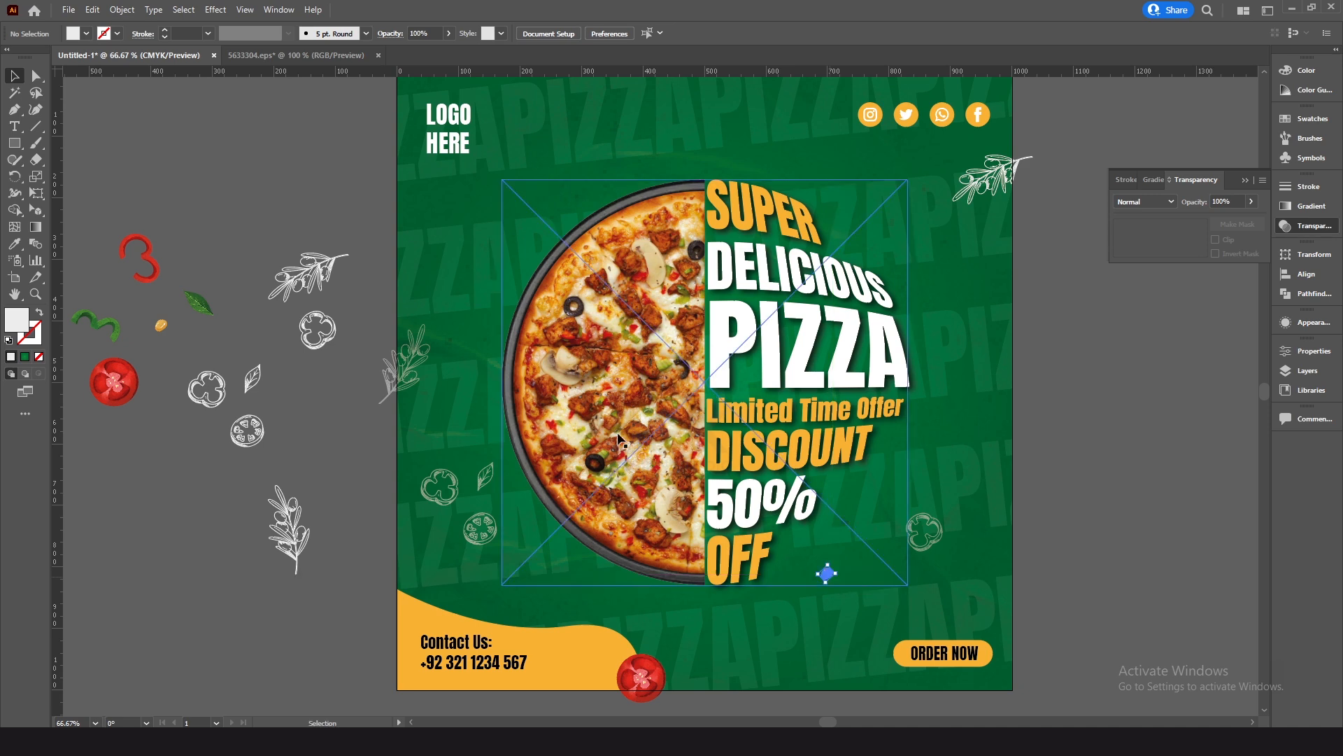
{"action": "left_click", "coordinate": [183, 231]}
Place copies of the red pepper strip at the pizza's upper left and the green pepper strip, rotated, below the social icons.
{"action": "left_click_drag", "start_coordinate": [152, 268], "coordinate": [516, 225]}
{"action": "left_click", "coordinate": [181, 249]}
{"action": "left_click_drag", "start_coordinate": [115, 326], "coordinate": [893, 168]}
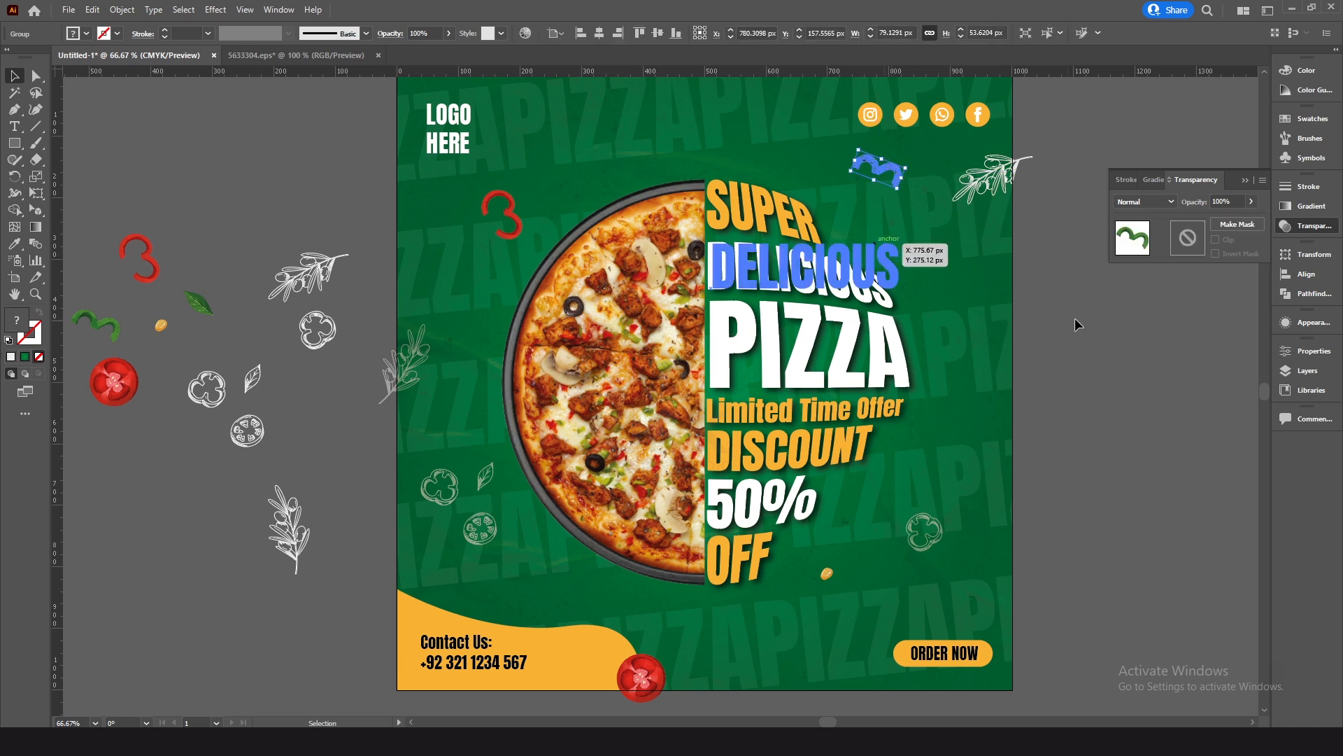
{"action": "left_click", "coordinate": [1093, 317]}
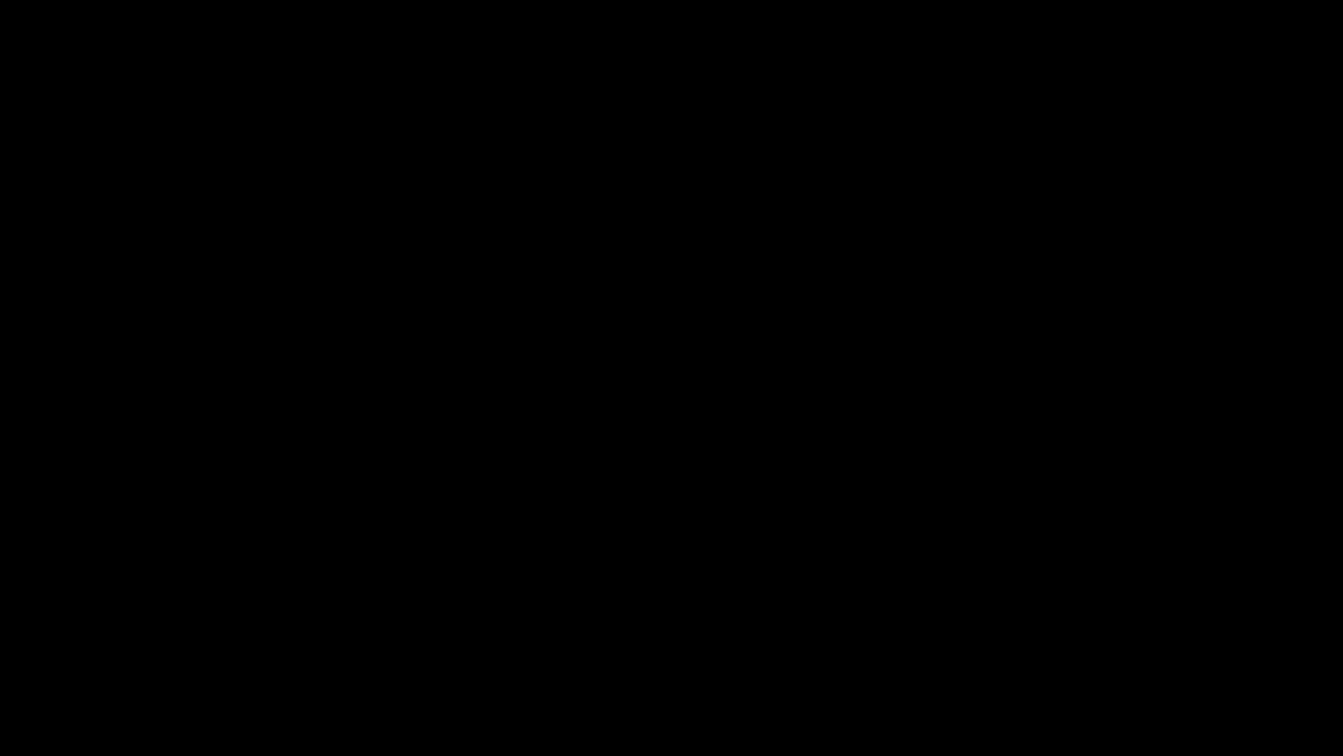